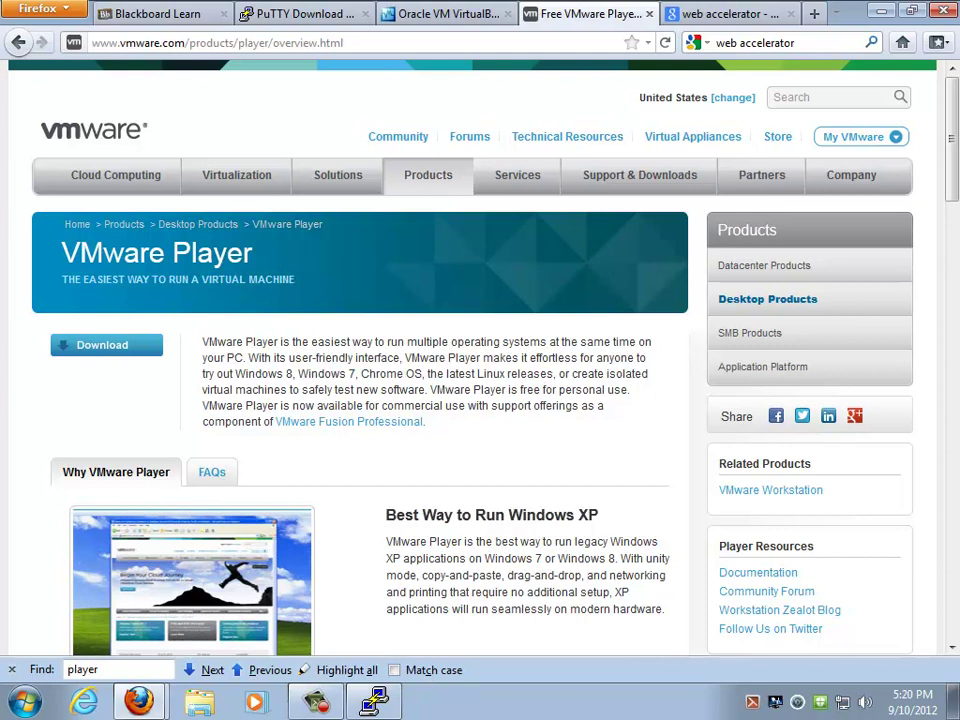
Search the web for "virtualization xen" and open the Xen hypervisor's home page at xen.org
{"action": "key", "text": "ctrl+Tab"}
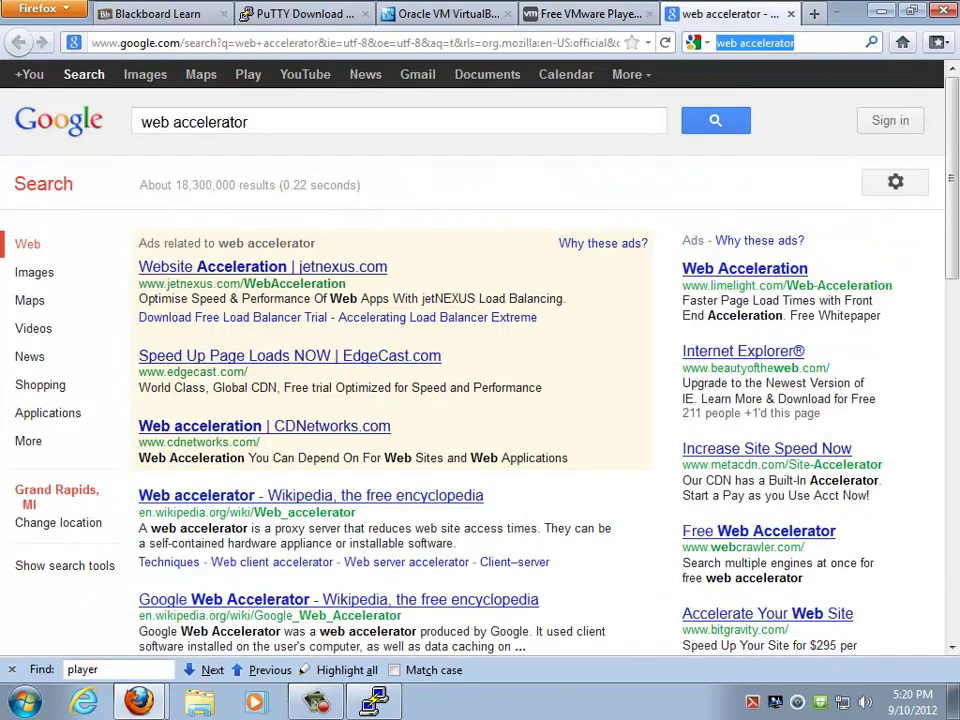
{"action": "type", "text": "virtual"}
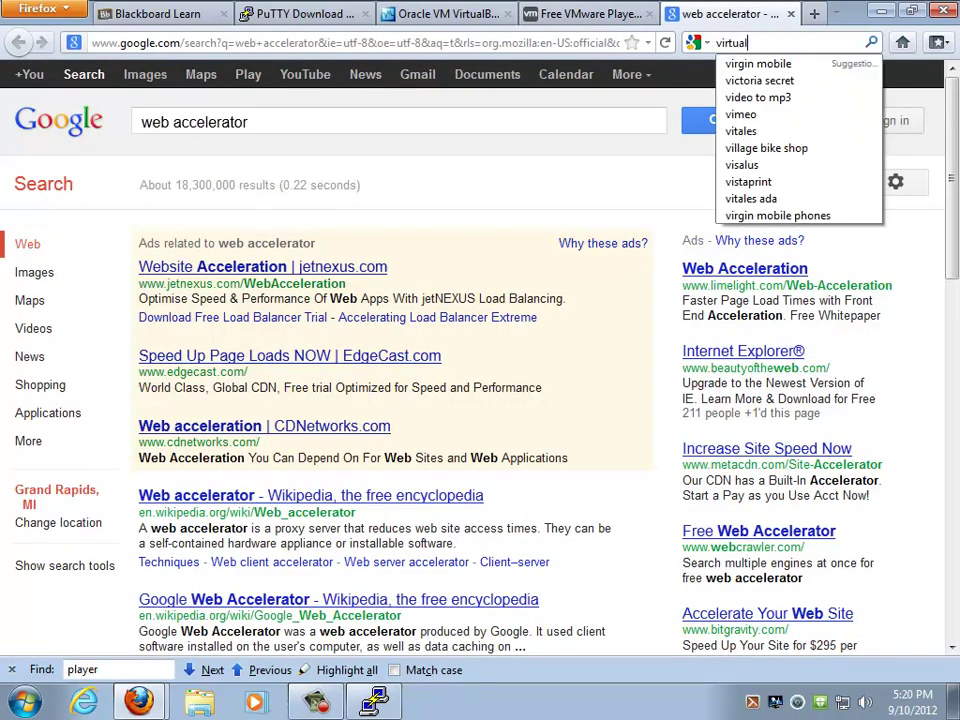
{"action": "type", "text": "ization xen"}
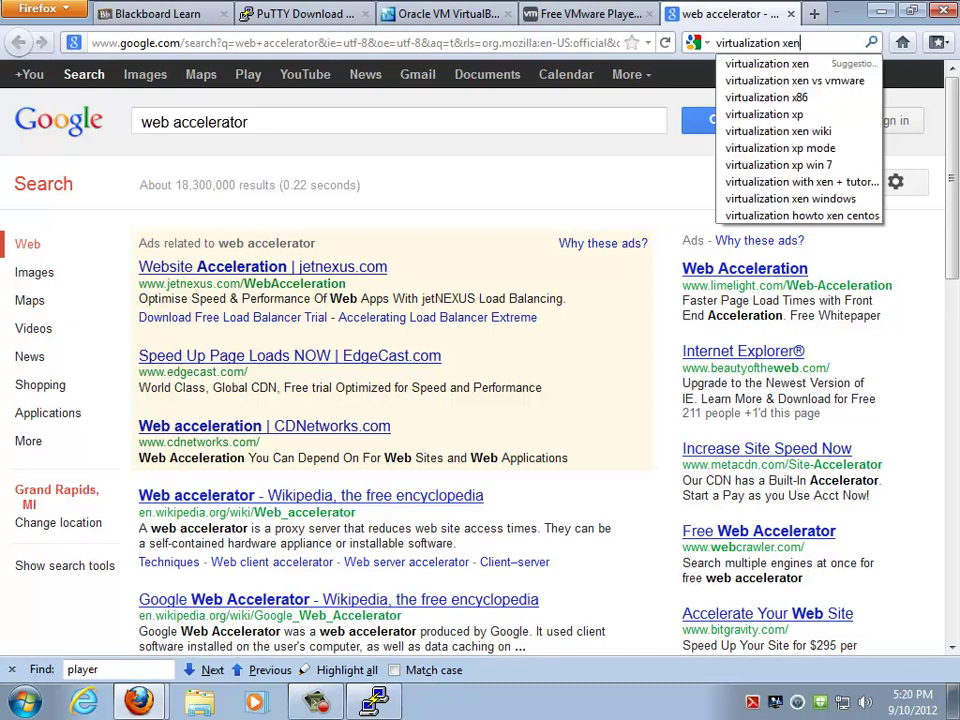
{"action": "key", "text": "Return"}
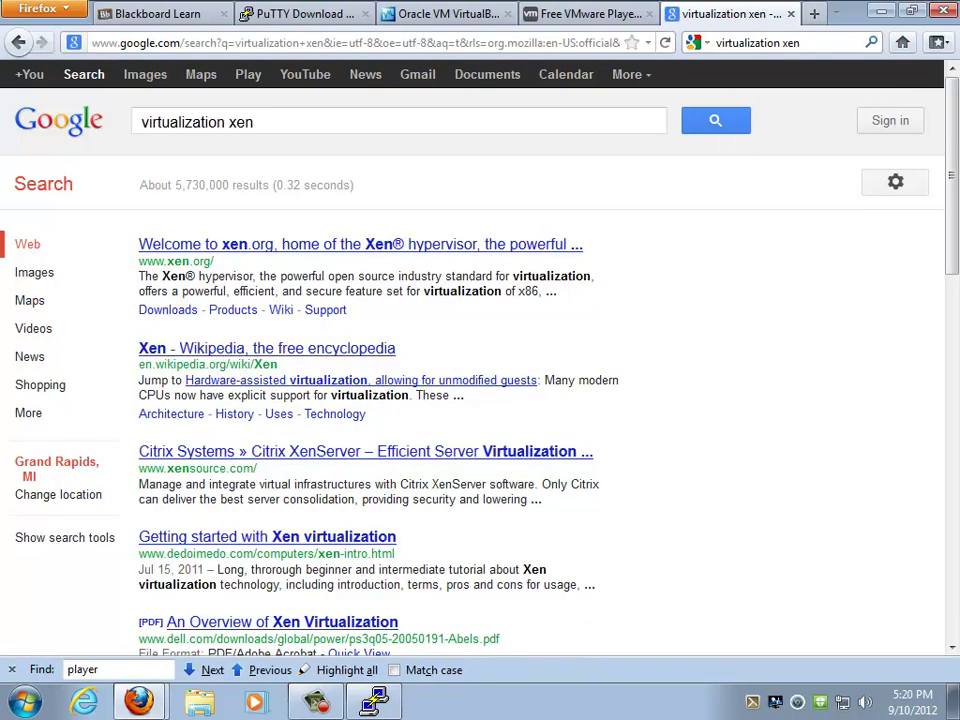
{"action": "left_click", "coordinate": [360, 244]}
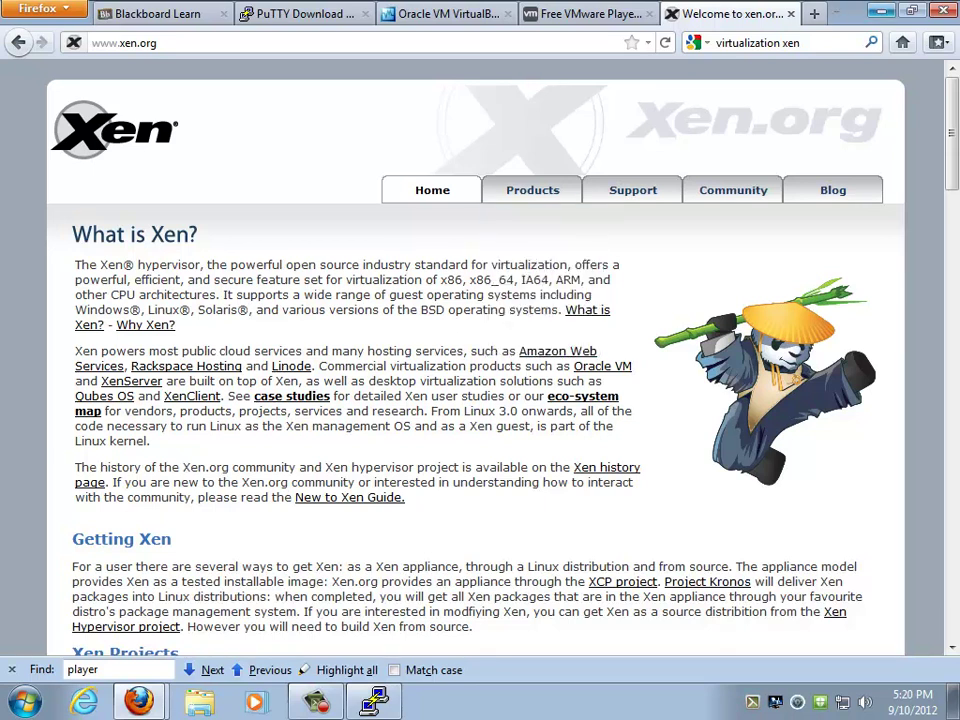
Minimize the browser and locate the Fedora-14-i386-DVD disc image in the ISO folder on the C: drive
{"action": "left_click", "coordinate": [881, 11]}
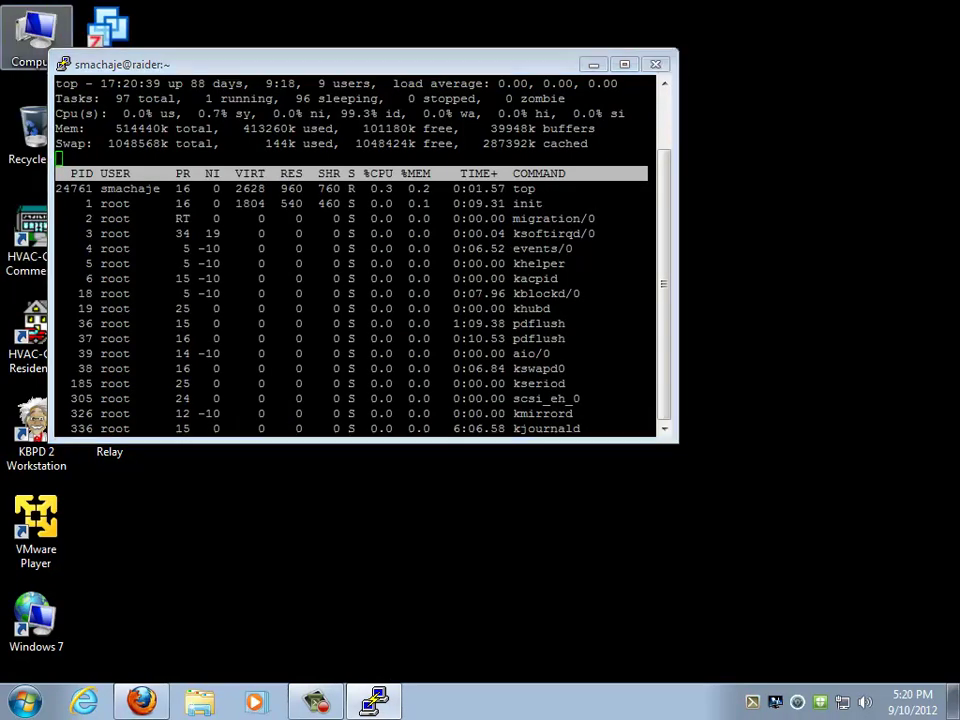
{"action": "double_click", "coordinate": [38, 38]}
{"action": "double_click", "coordinate": [390, 195]}
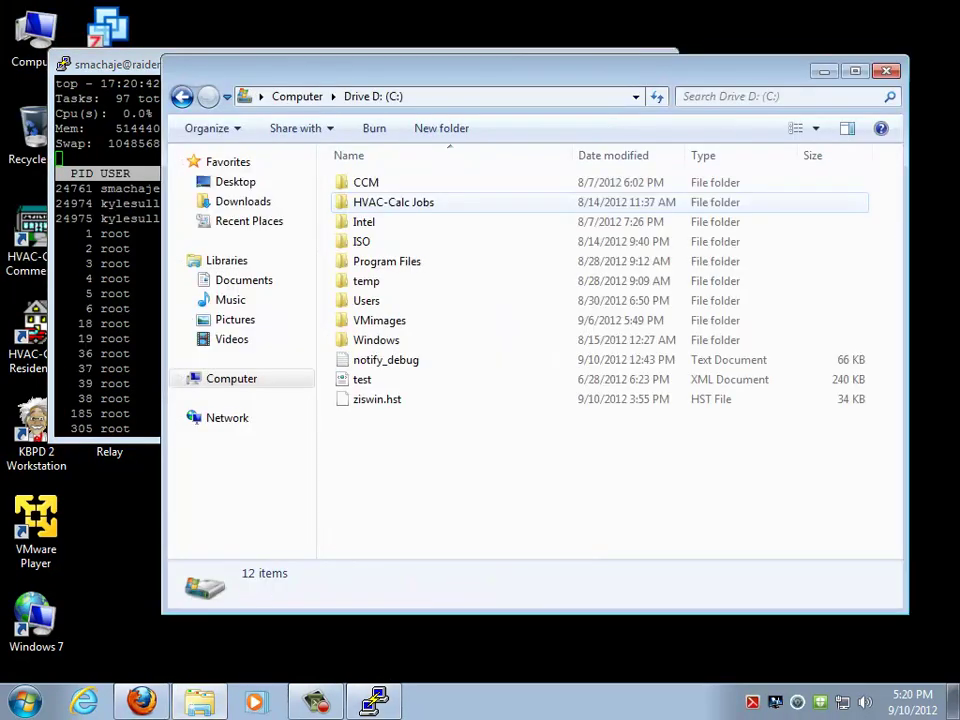
{"action": "double_click", "coordinate": [362, 241]}
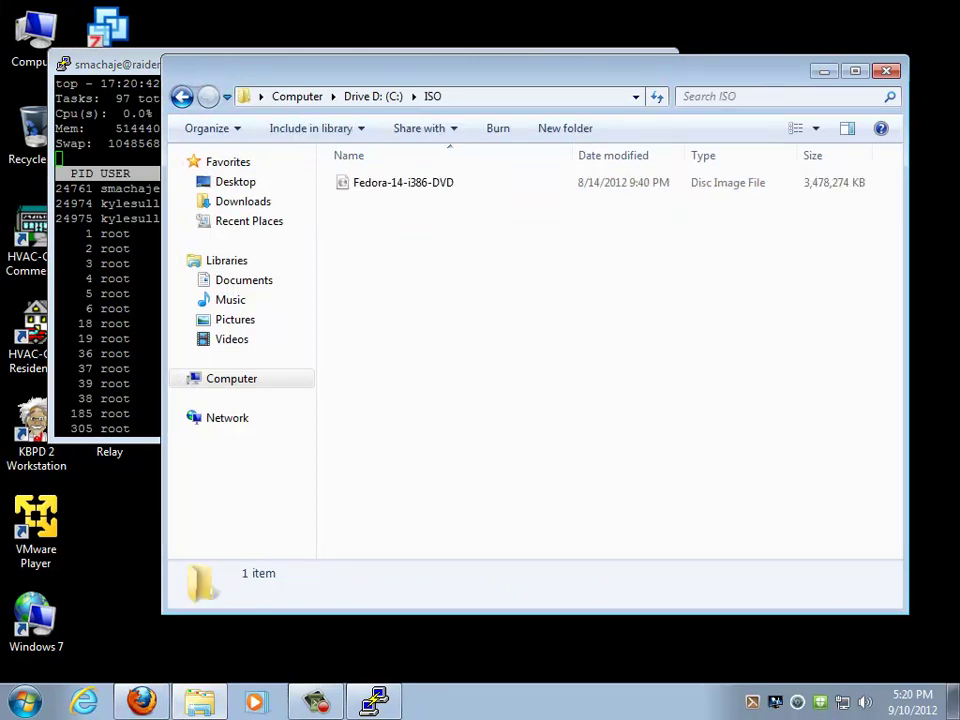
{"action": "left_click", "coordinate": [403, 182]}
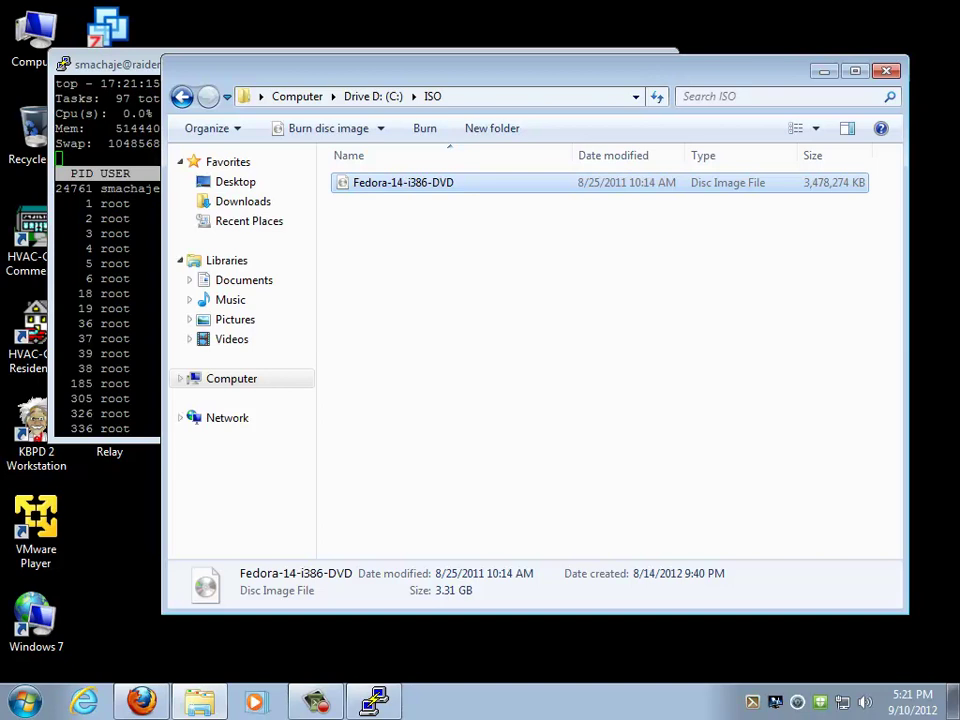
Launch VMware Player from the installed programs
{"action": "key", "text": "super"}
{"action": "key", "text": "Return"}
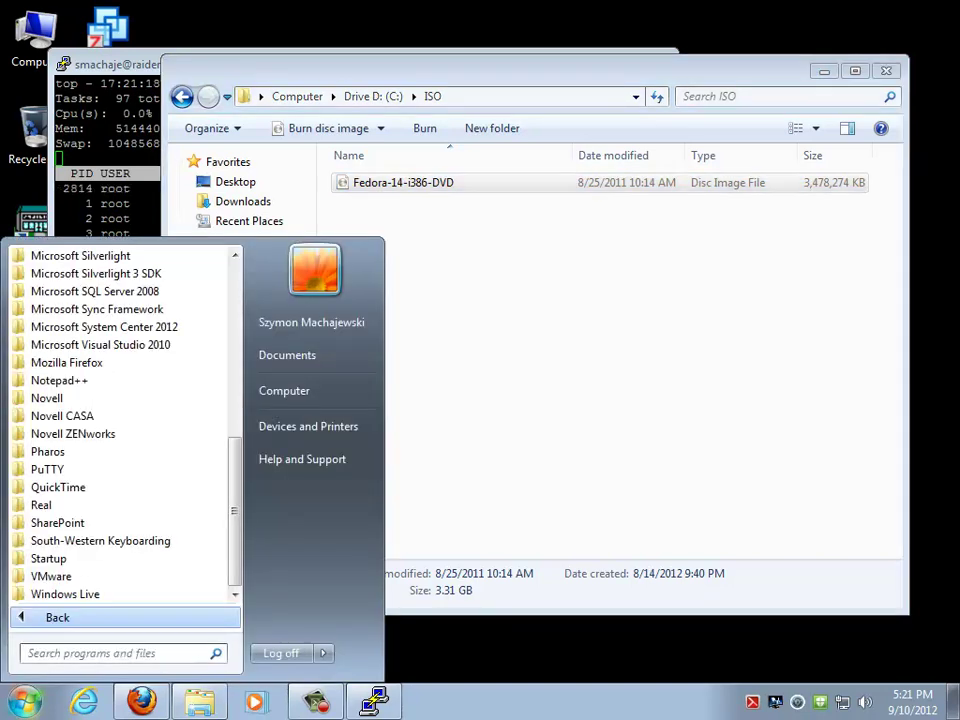
{"action": "key", "text": "Up"}
{"action": "key", "text": "Up"}
{"action": "key", "text": "Return"}
{"action": "key", "text": "Down"}
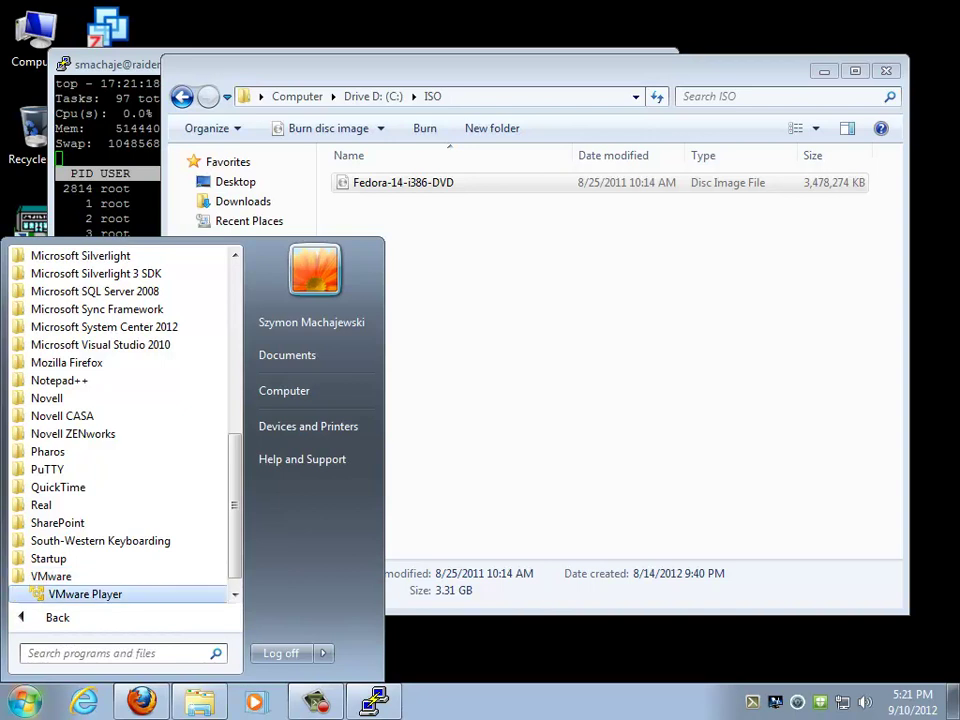
{"action": "key", "text": "Return"}
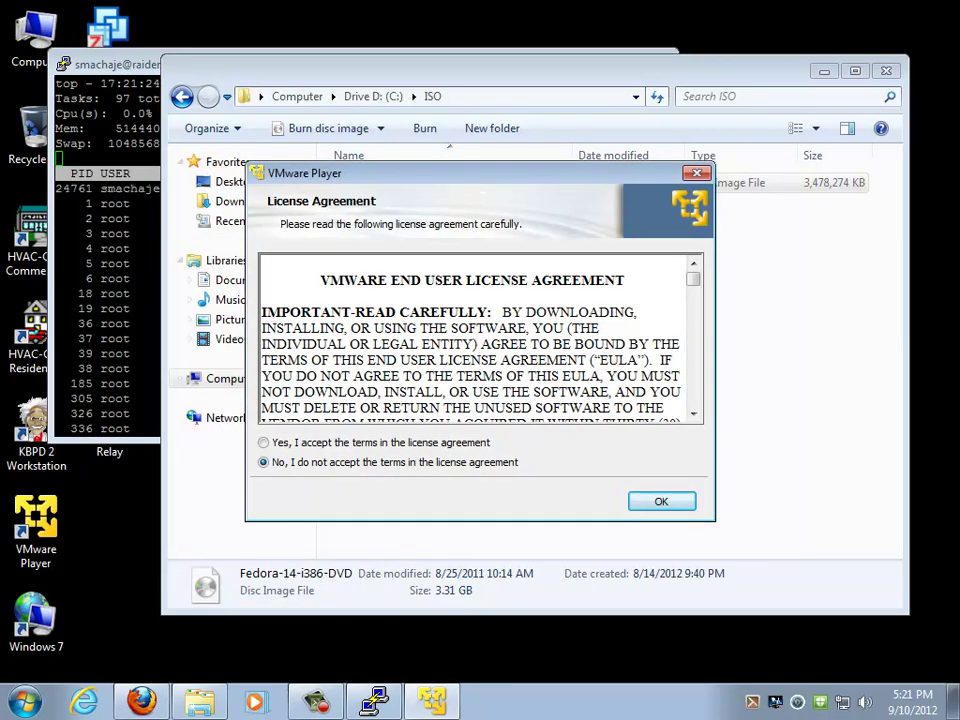
Accept the VMware license agreement and postpone the VMware Workstation 9.0.0 update with a reminder
{"action": "key", "text": "Up"}
{"action": "key", "text": "Return"}
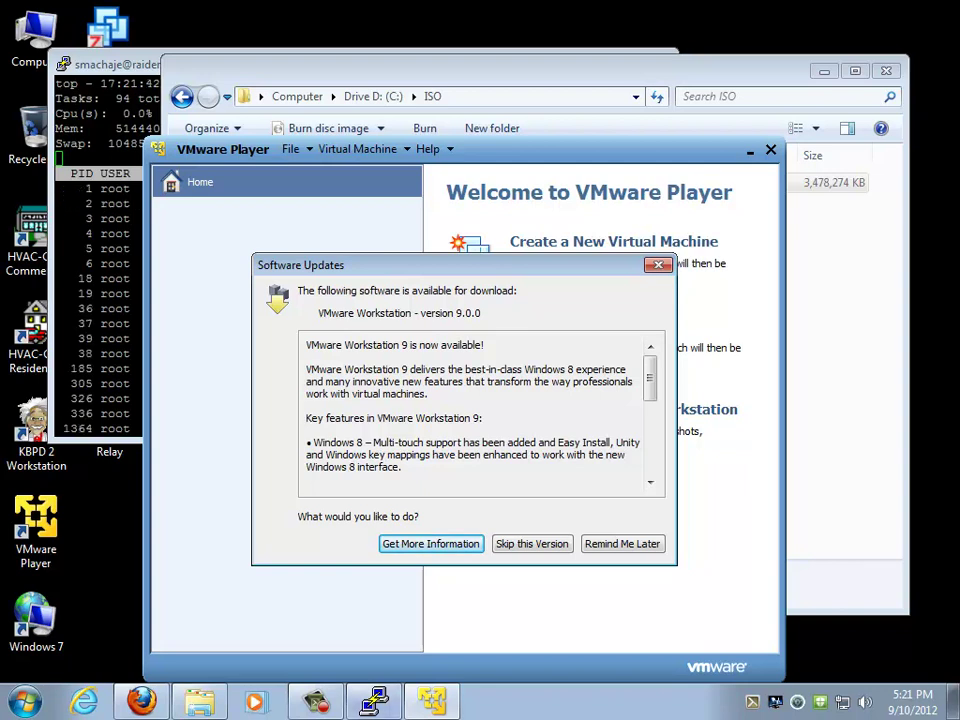
{"action": "key", "text": "F9"}
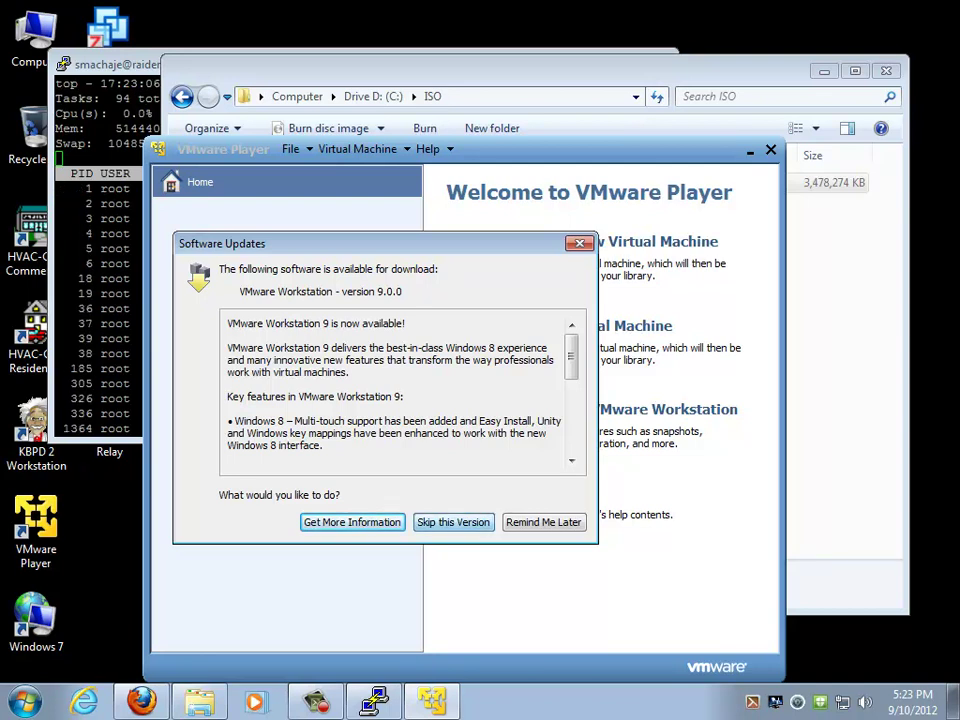
{"action": "left_click", "coordinate": [559, 523]}
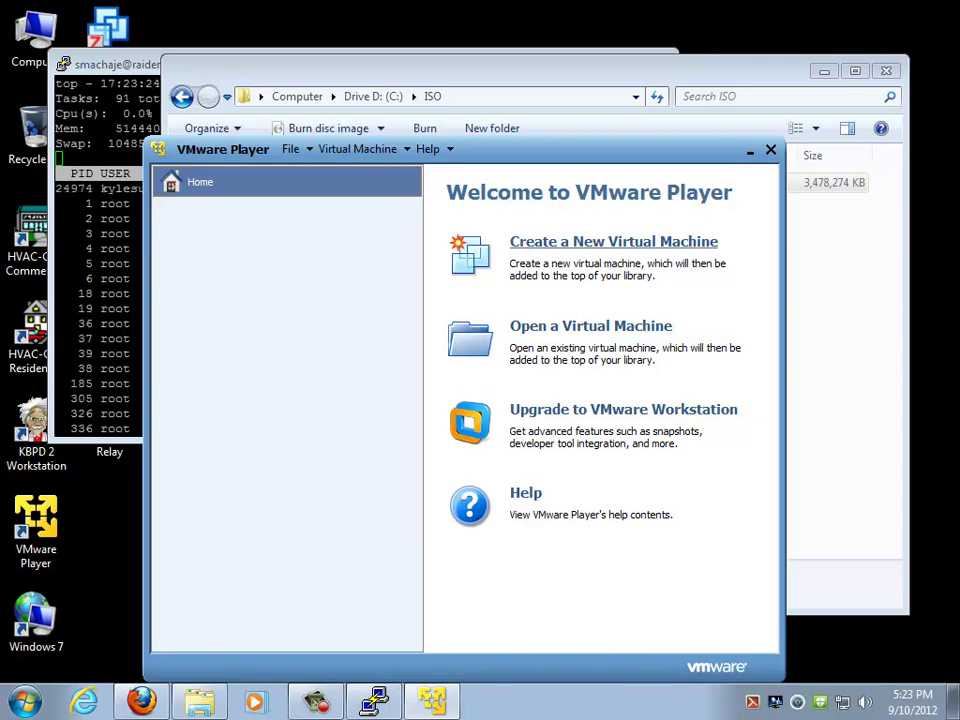
Start creating a new virtual machine with a blank hard disk, without choosing an installer disc or image
{"action": "left_click", "coordinate": [613, 241]}
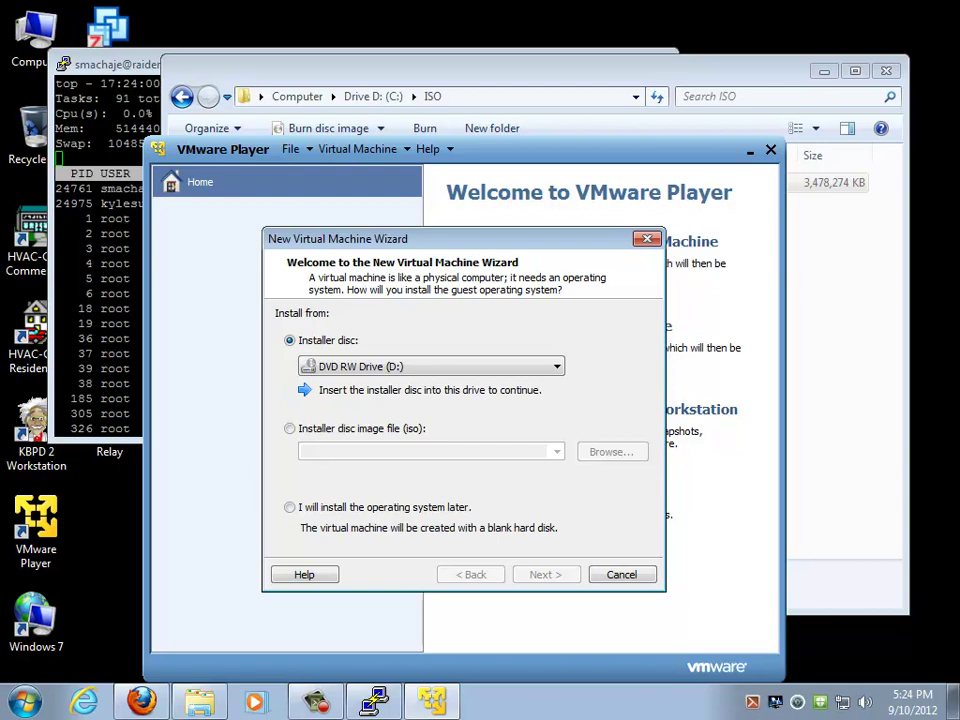
{"action": "left_click", "coordinate": [289, 507]}
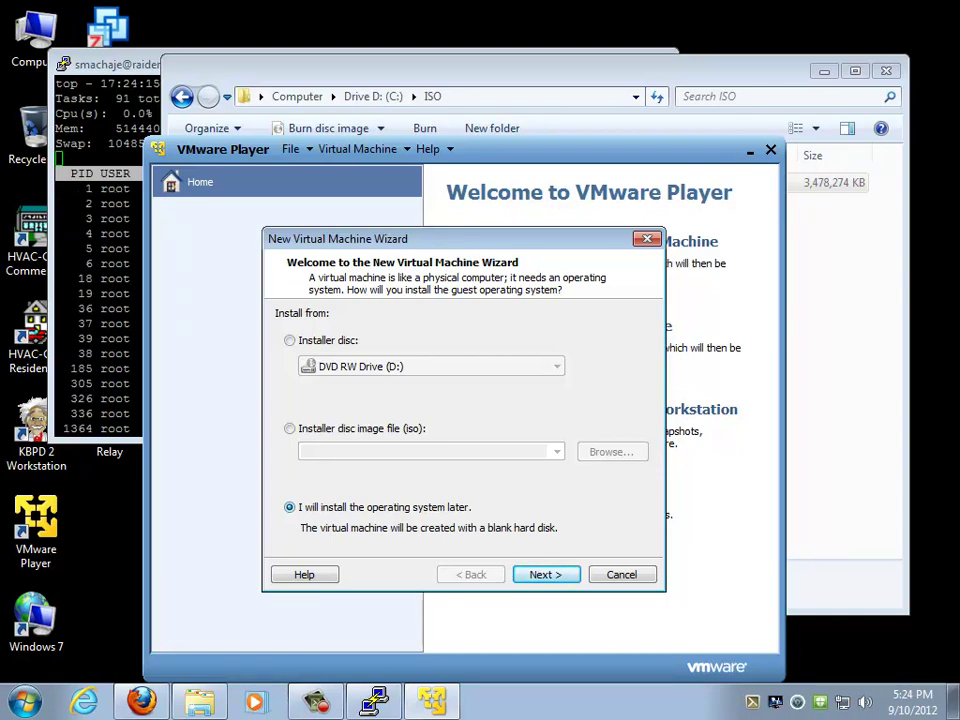
{"action": "key", "text": "Return"}
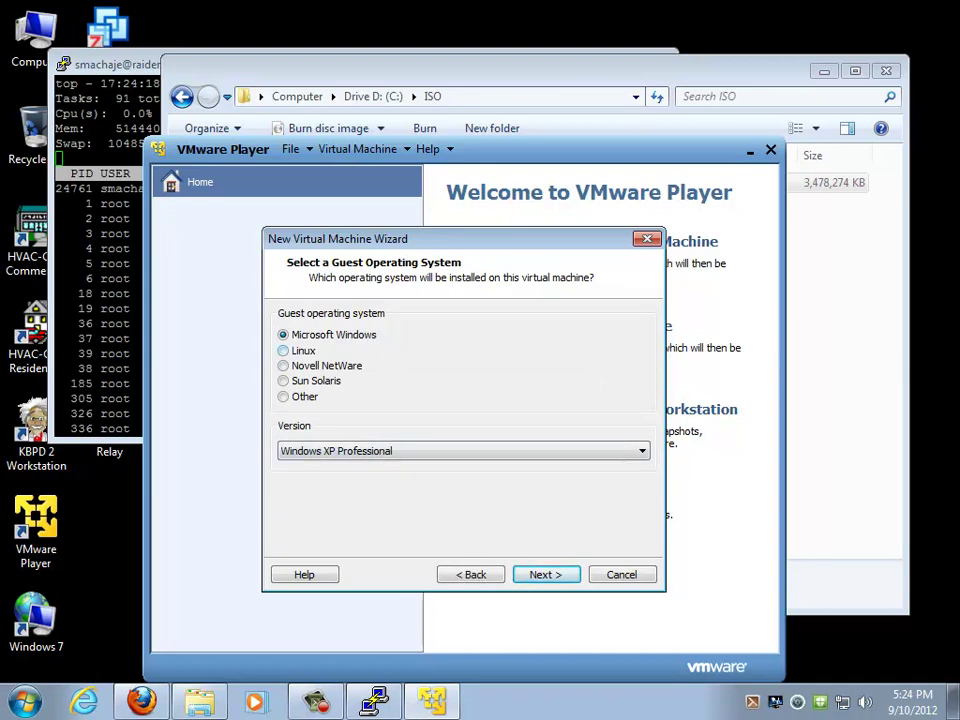
Set the guest operating system to Linux and its version to Fedora
{"action": "key", "text": "Down"}
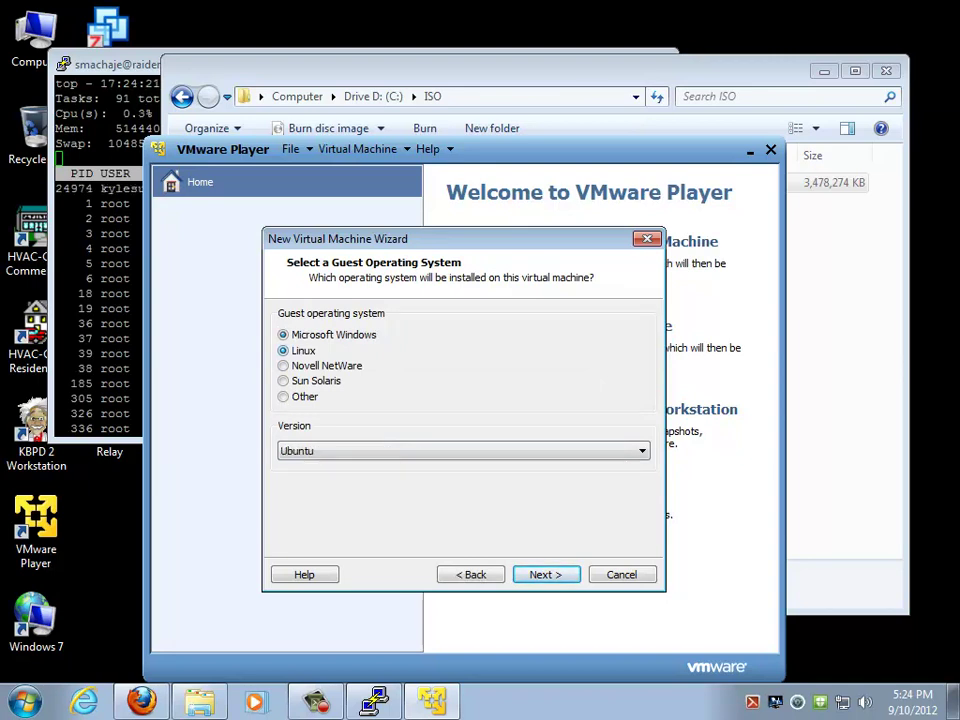
{"action": "key", "text": "Tab"}
{"action": "key", "text": "alt+Down"}
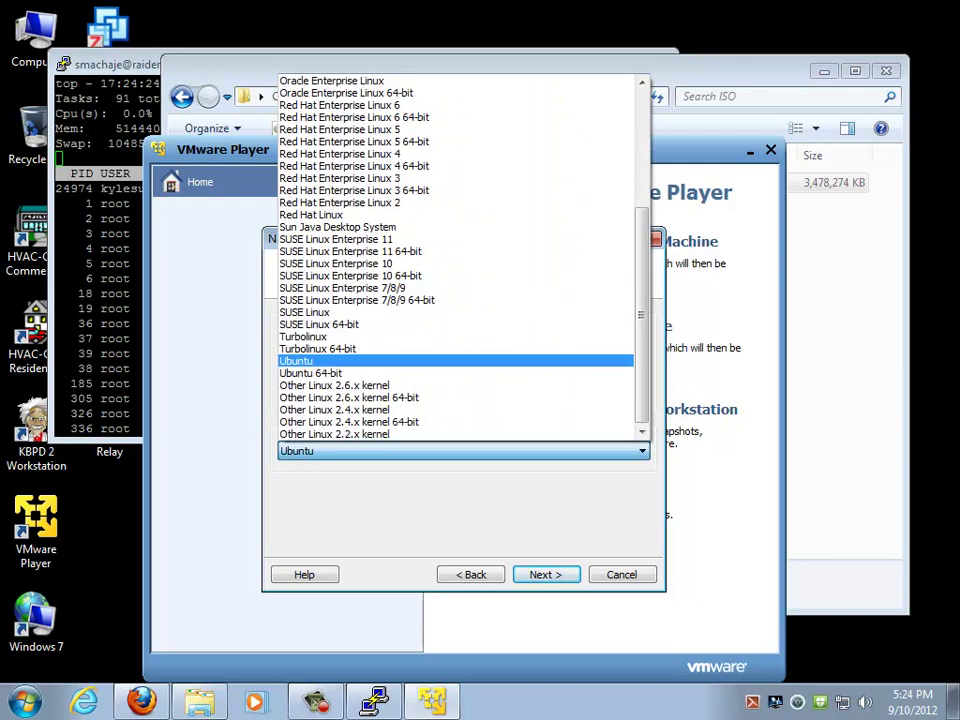
{"action": "scroll", "coordinate": [460, 260], "scroll_direction": "up", "scroll_amount": 5}
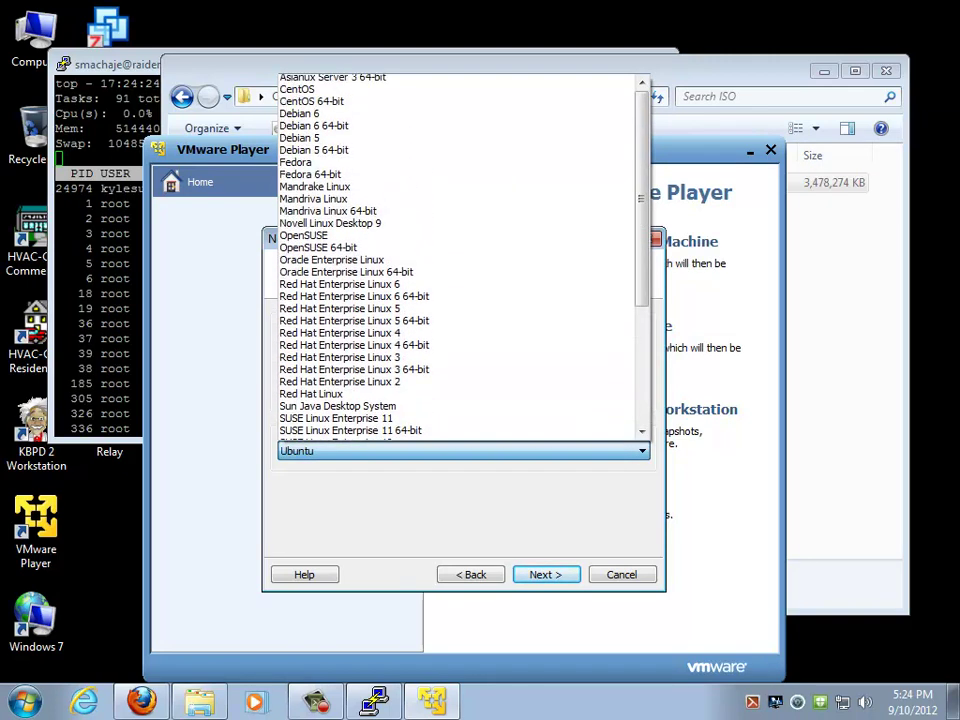
{"action": "scroll", "coordinate": [460, 260], "scroll_direction": "up", "scroll_amount": 1}
{"action": "scroll", "coordinate": [340, 113], "scroll_direction": "down", "scroll_amount": 1}
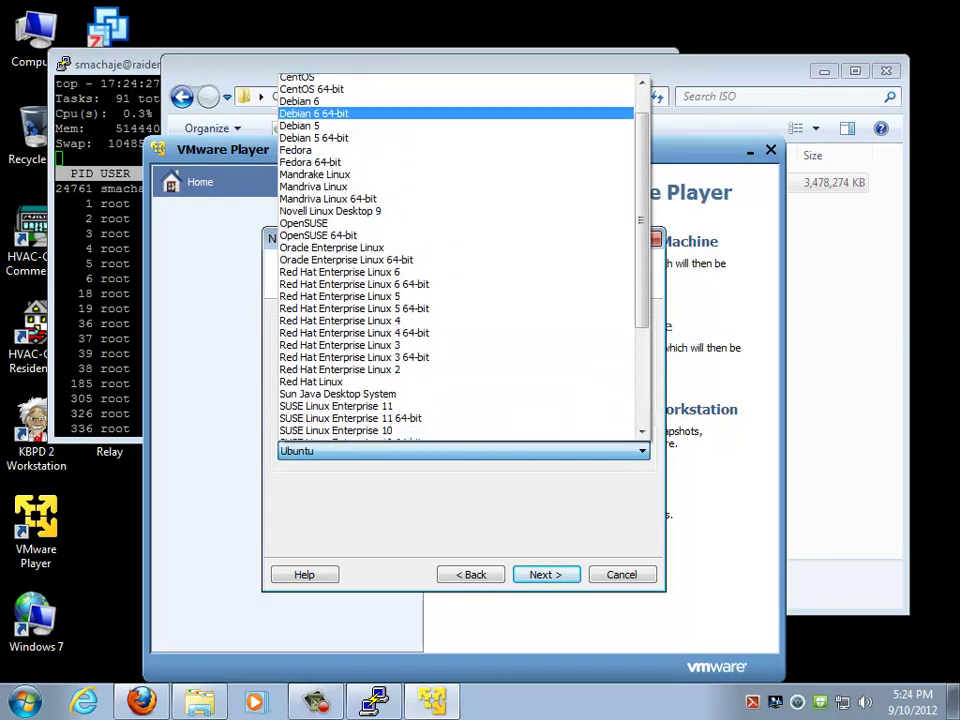
{"action": "scroll", "coordinate": [340, 113], "scroll_direction": "down", "scroll_amount": 5}
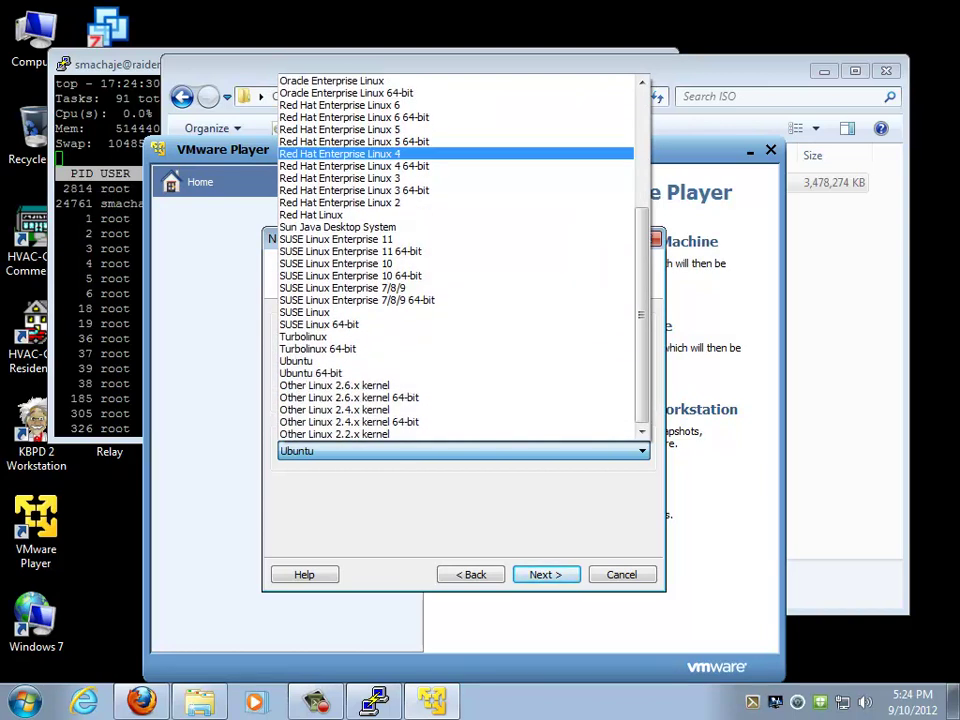
{"action": "scroll", "coordinate": [340, 214], "scroll_direction": "up", "scroll_amount": 4}
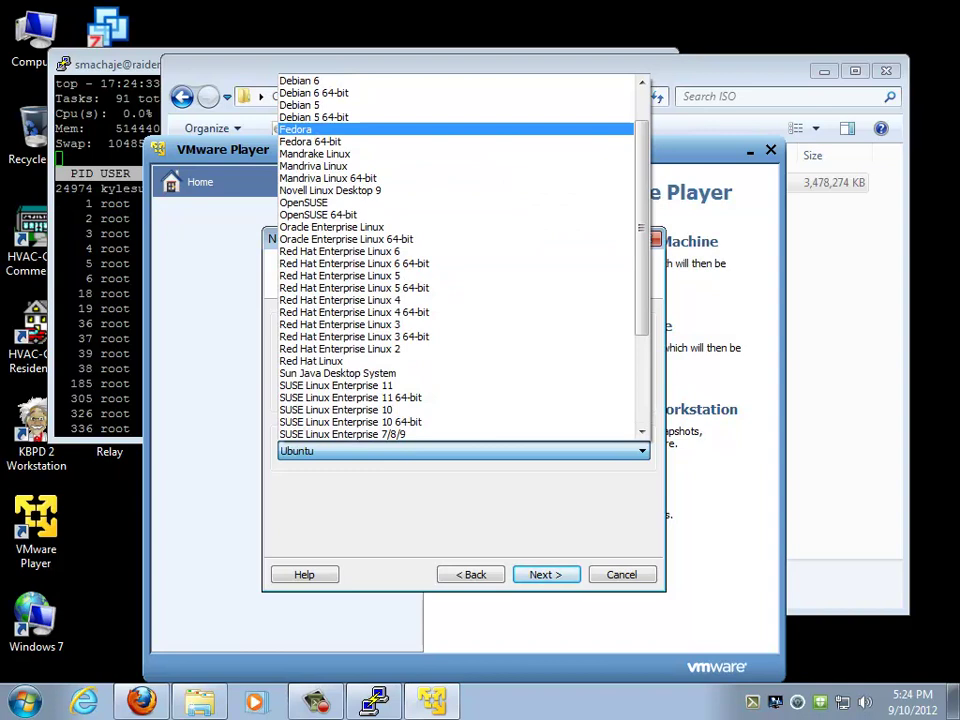
{"action": "left_click", "coordinate": [296, 129]}
Check the Fedora disc image's name in the ISO folder and reselect Fedora, not the 64-bit variant, as the guest version
{"action": "left_click", "coordinate": [240, 96]}
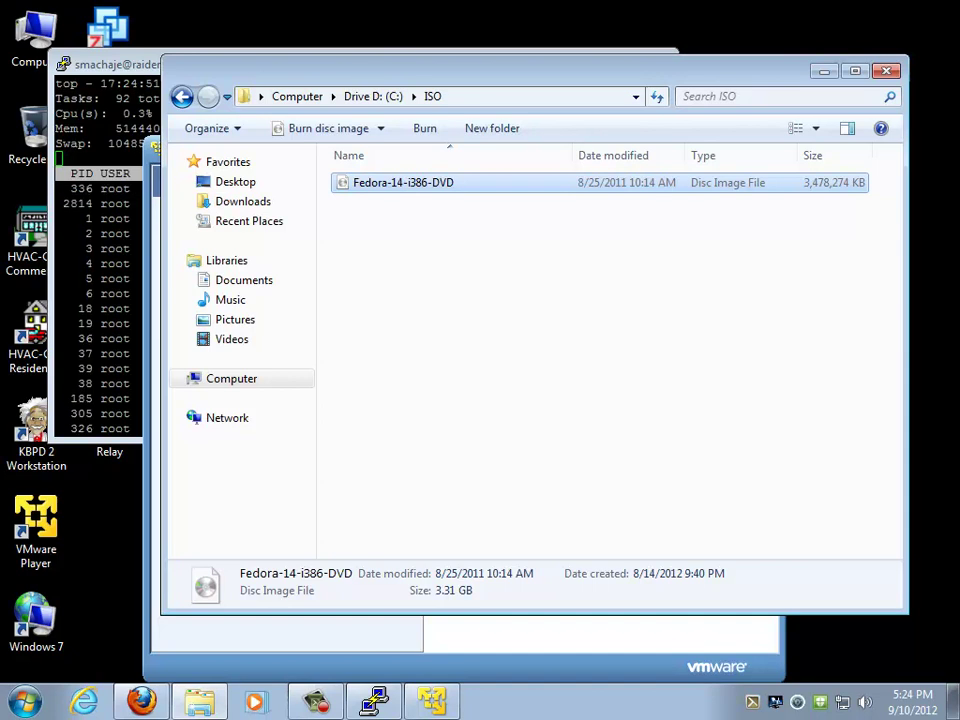
{"action": "key", "text": "alt+Tab"}
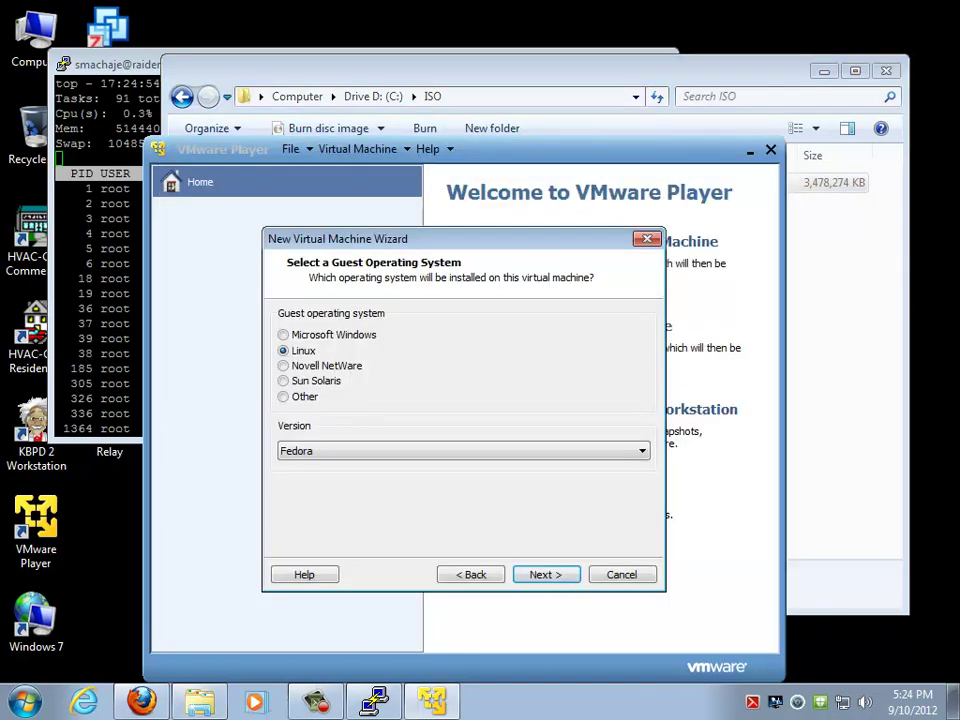
{"action": "left_click", "coordinate": [463, 451]}
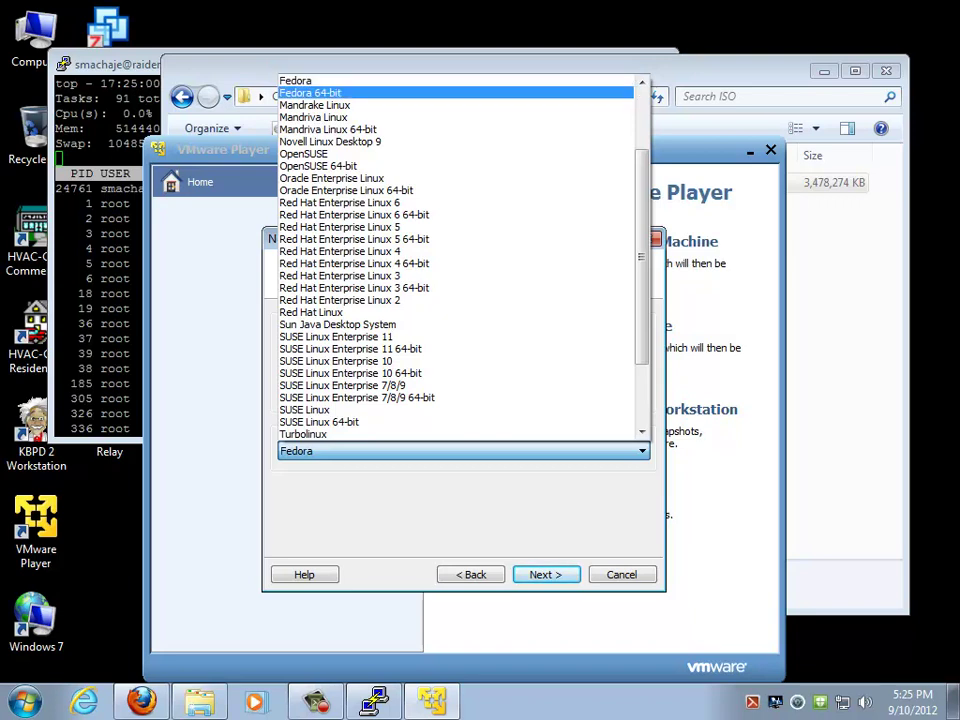
{"action": "left_click", "coordinate": [296, 80]}
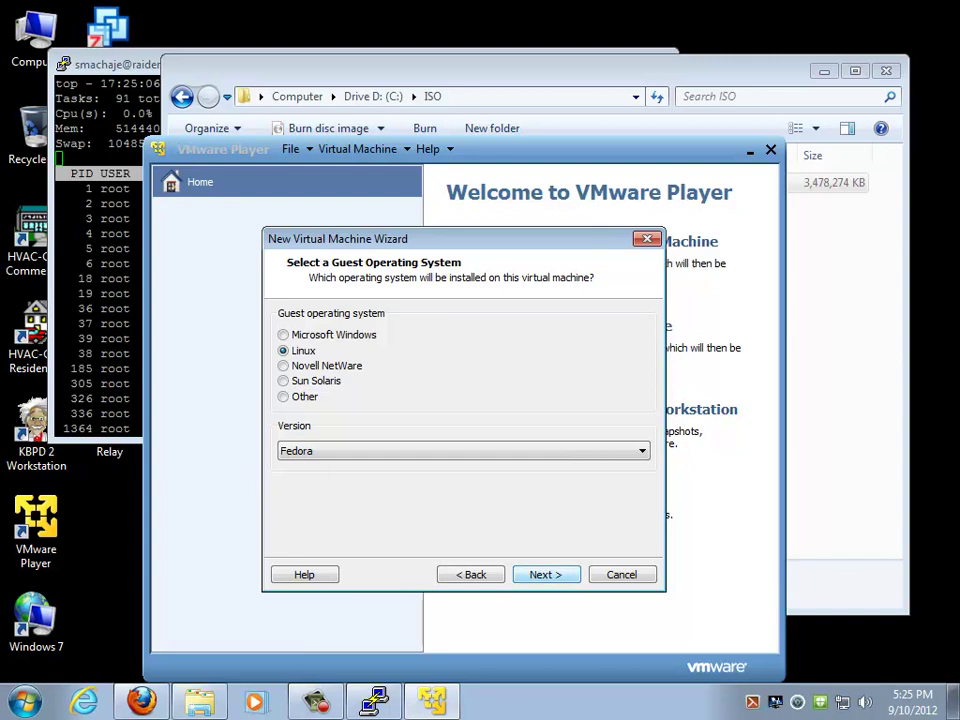
Proceed to naming the virtual machine and name it FedoraMonday
{"action": "key", "text": "Return"}
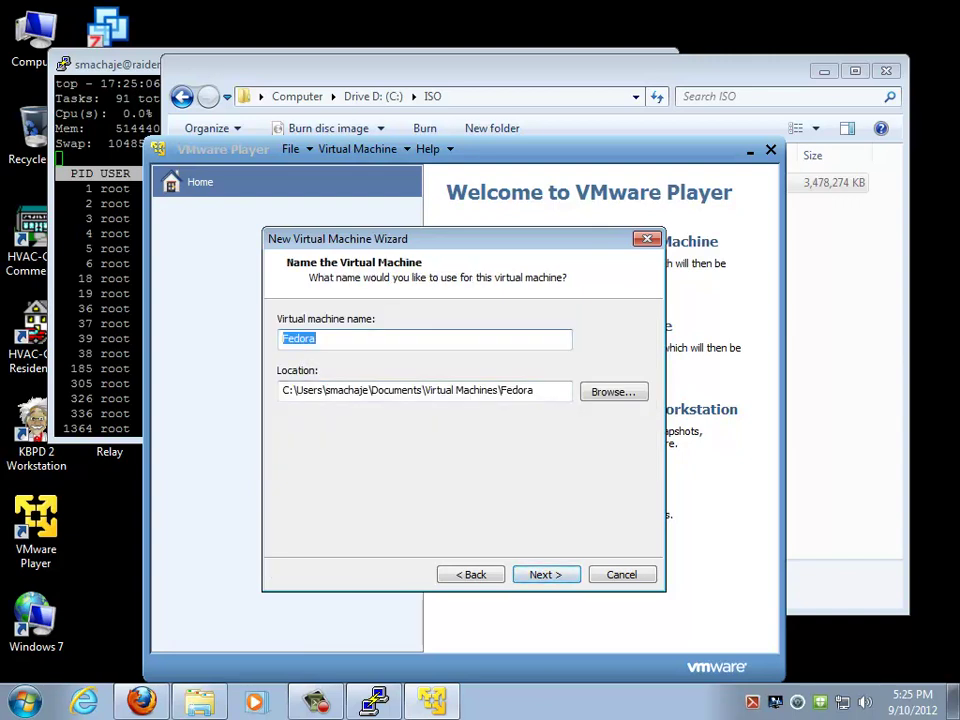
{"action": "left_click", "coordinate": [316, 338]}
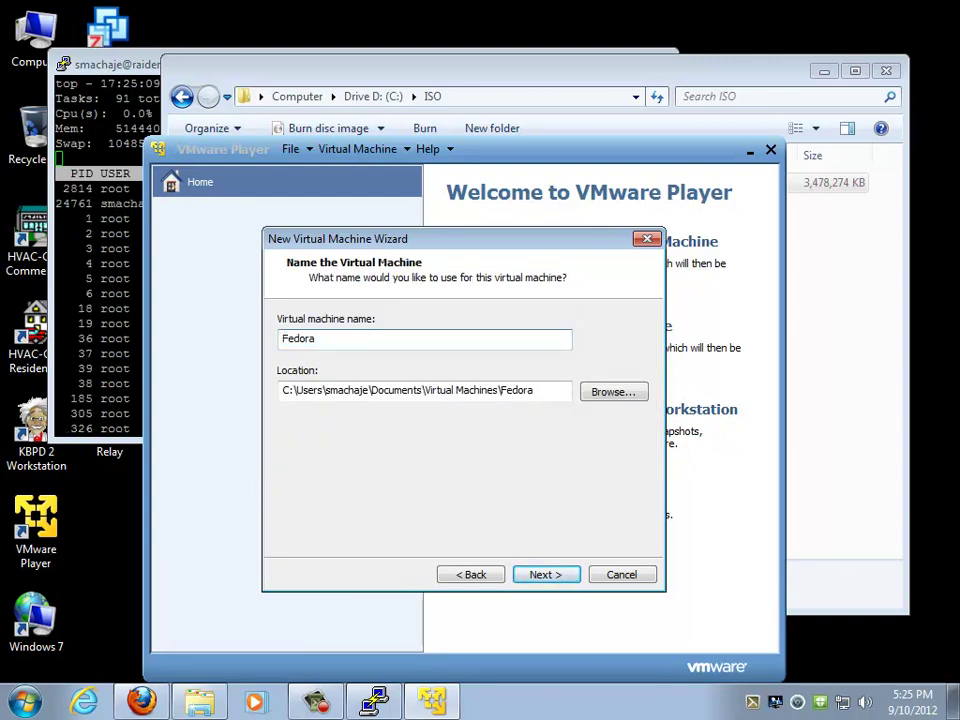
{"action": "type", "text": "Monday"}
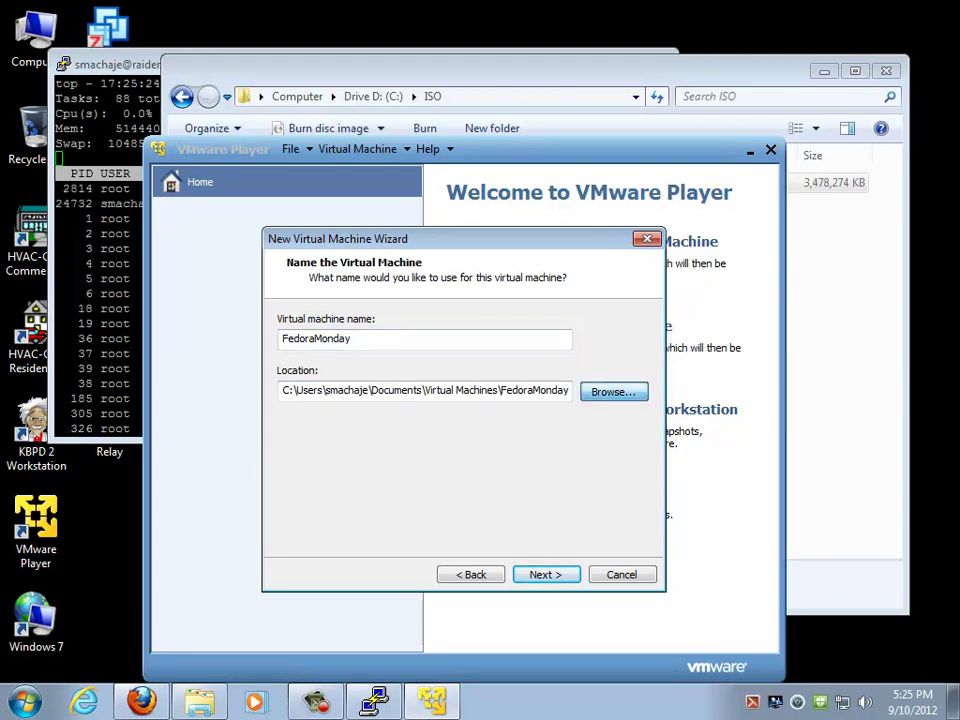
Browse for the virtual machine's location and choose the VMimages folder on the C: drive
{"action": "left_click", "coordinate": [613, 391]}
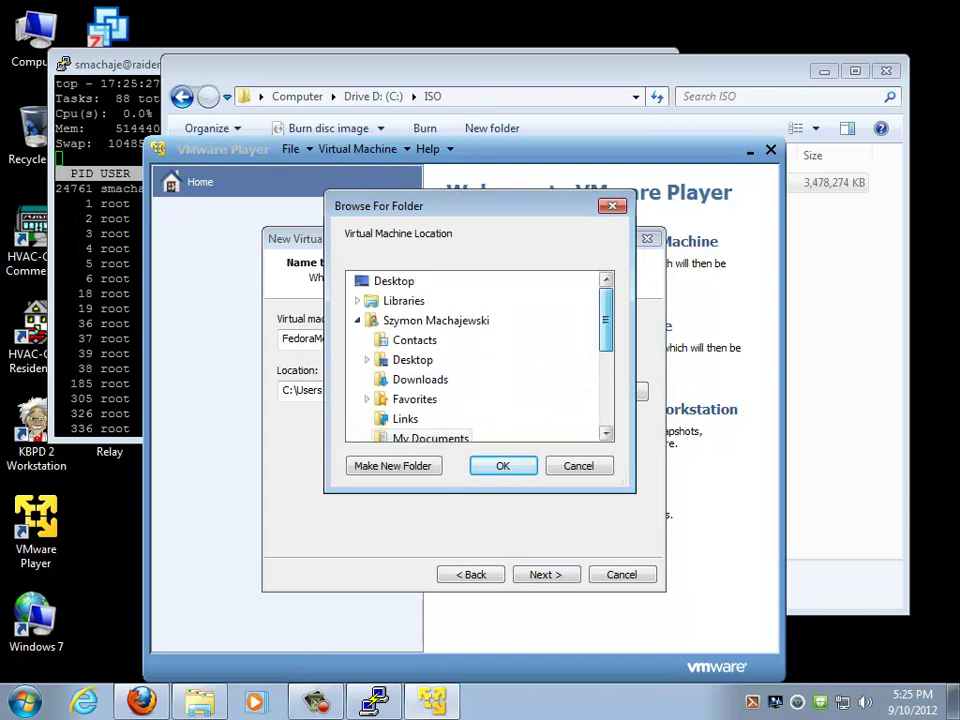
{"action": "scroll", "coordinate": [378, 385], "scroll_direction": "down", "scroll_amount": 3}
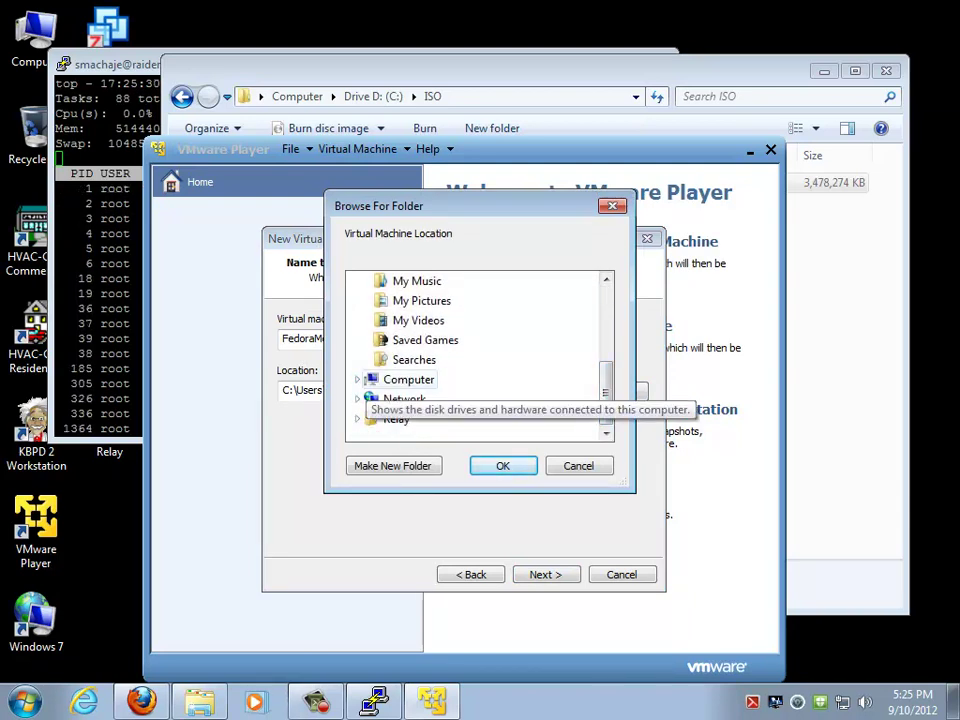
{"action": "double_click", "coordinate": [395, 383]}
{"action": "double_click", "coordinate": [400, 339]}
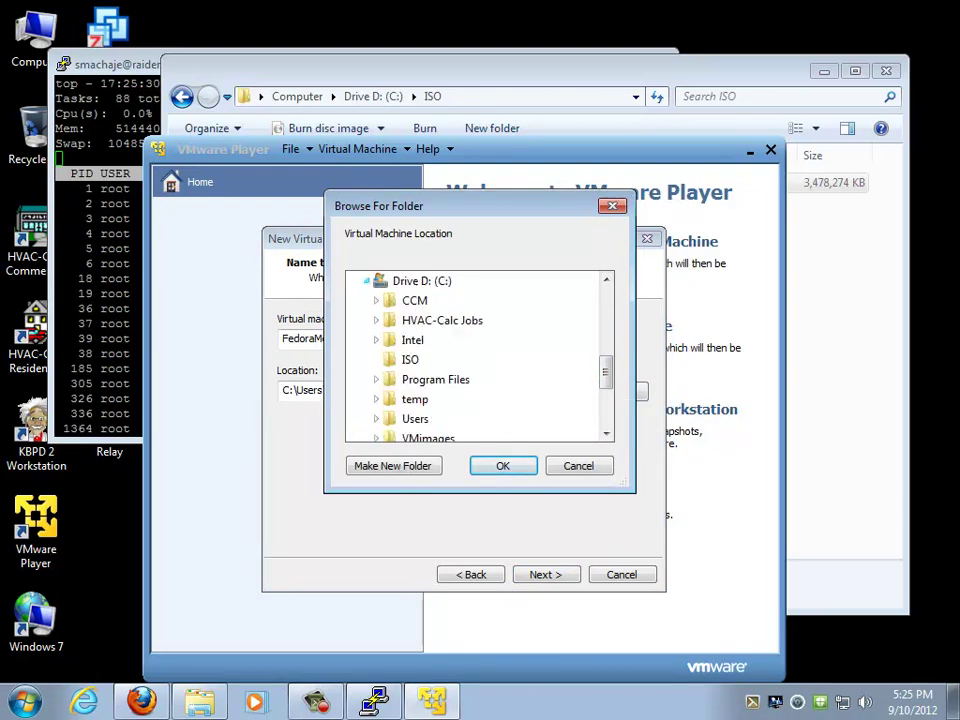
{"action": "scroll", "coordinate": [410, 418], "scroll_direction": "down", "scroll_amount": 2}
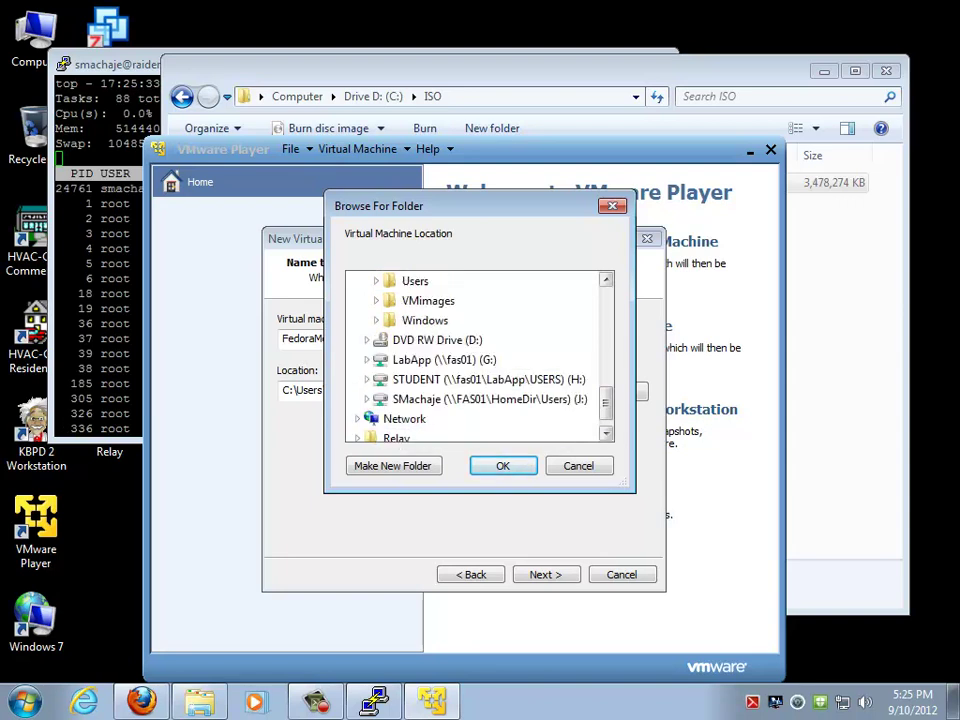
{"action": "double_click", "coordinate": [440, 301]}
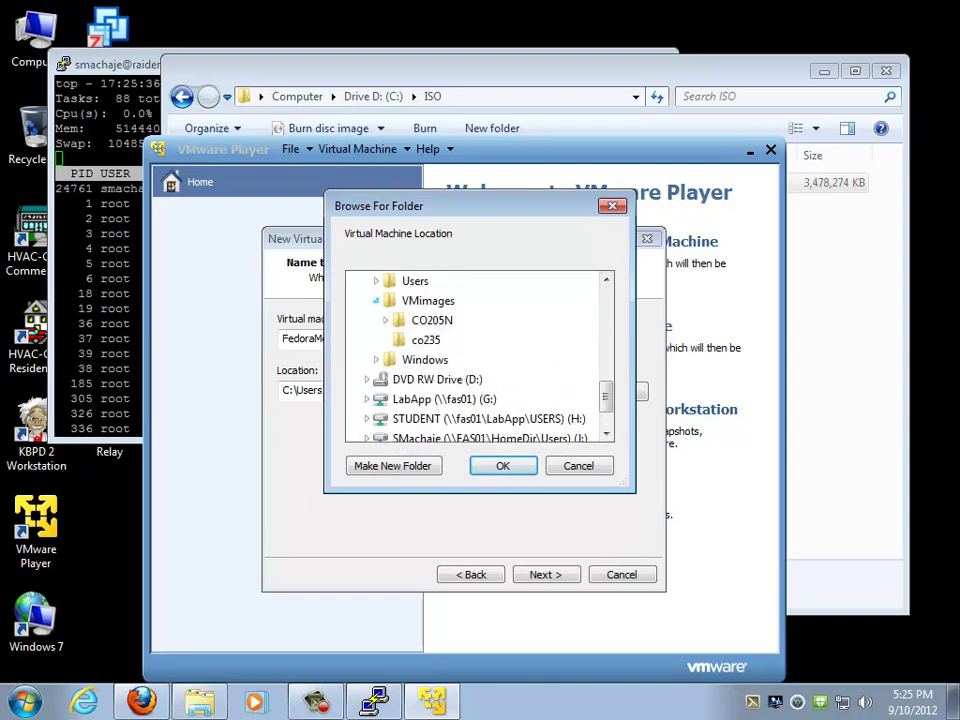
{"action": "left_click", "coordinate": [428, 301]}
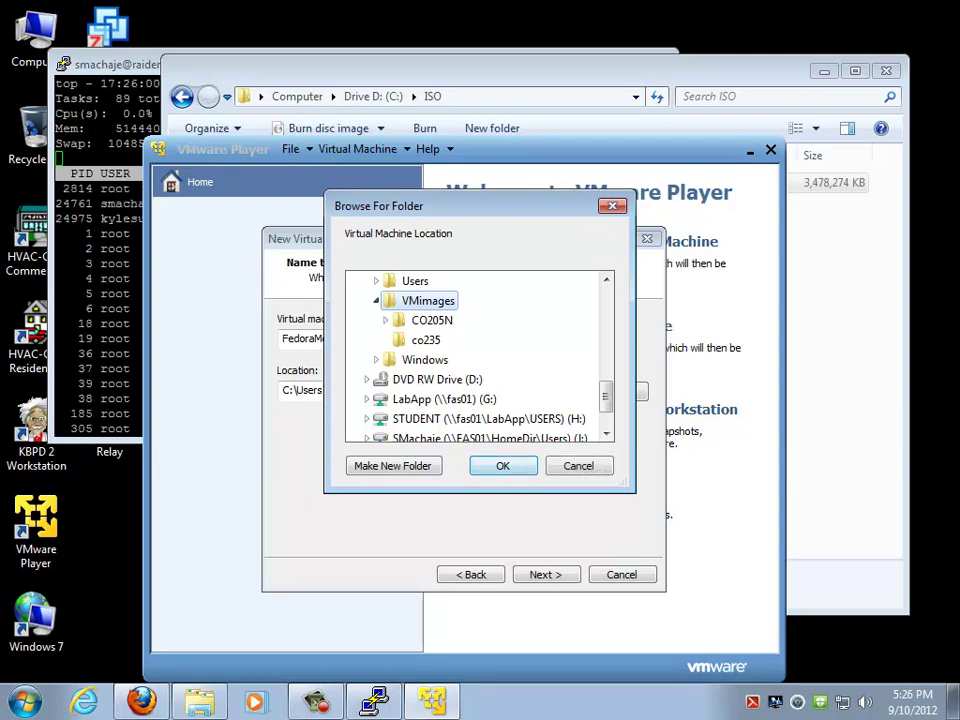
{"action": "key", "text": "Return"}
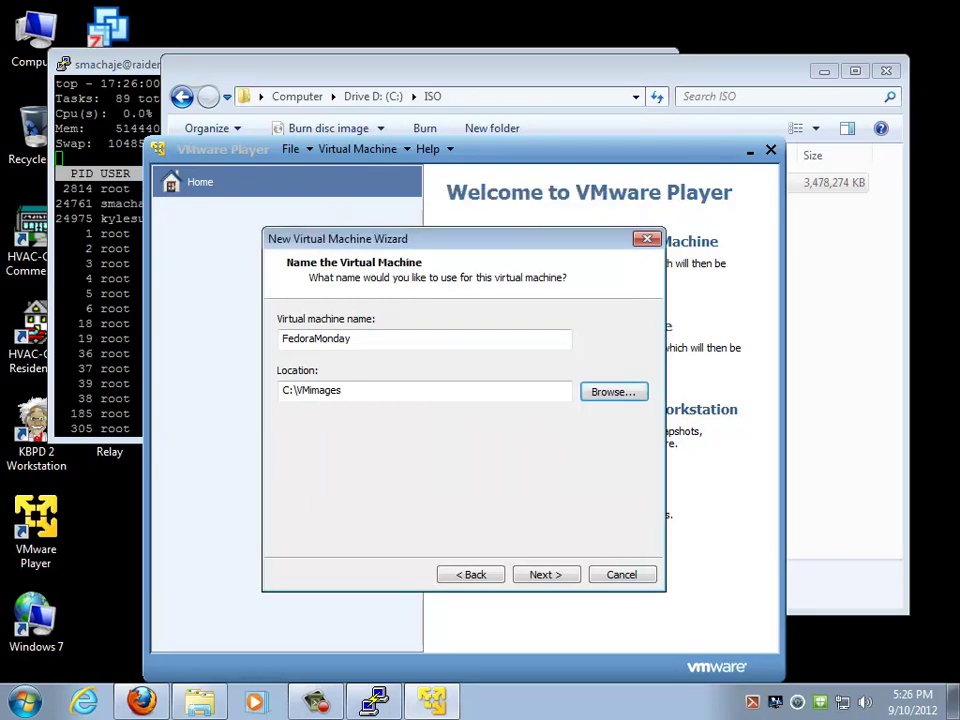
Browse for the location again and reselect the VMimages folder on the C: drive
{"action": "key", "text": "Return"}
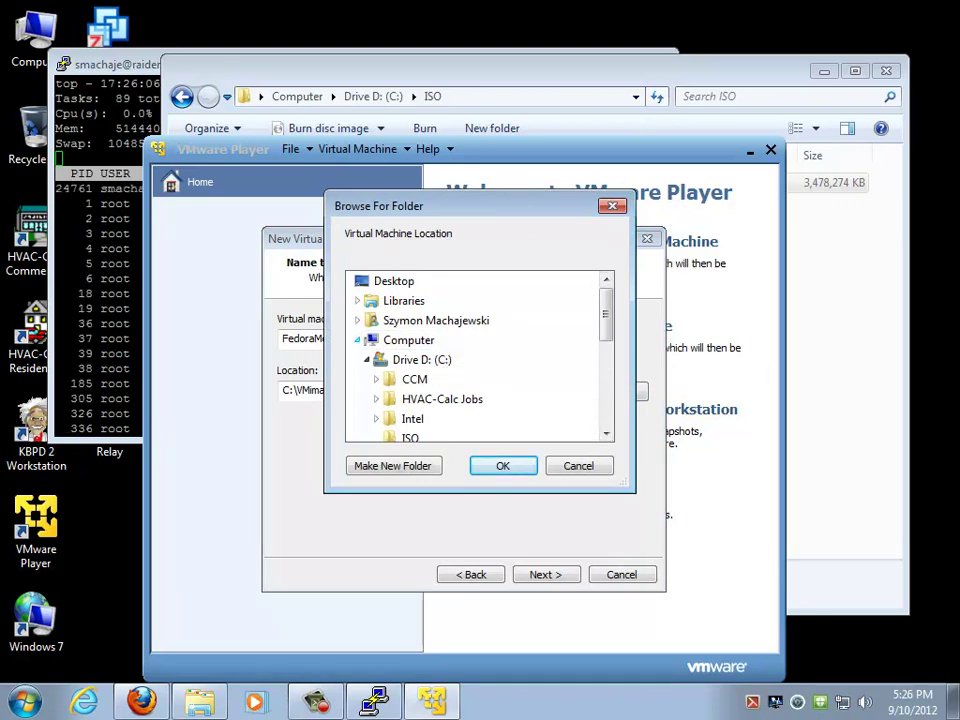
{"action": "double_click", "coordinate": [409, 340]}
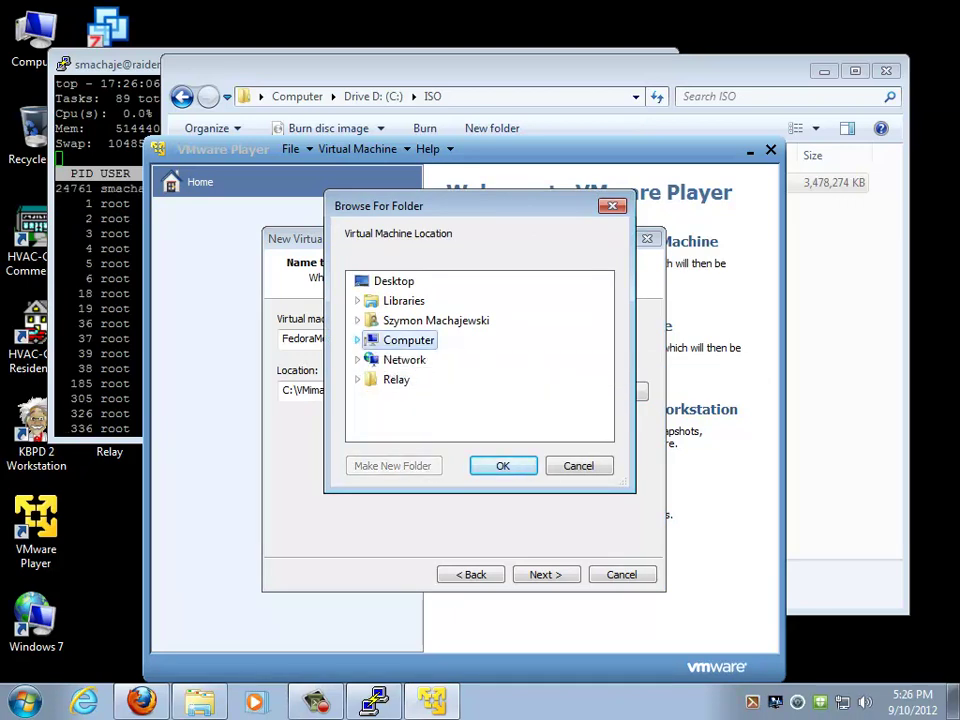
{"action": "double_click", "coordinate": [409, 340]}
{"action": "scroll", "coordinate": [430, 360], "scroll_direction": "down", "scroll_amount": 2}
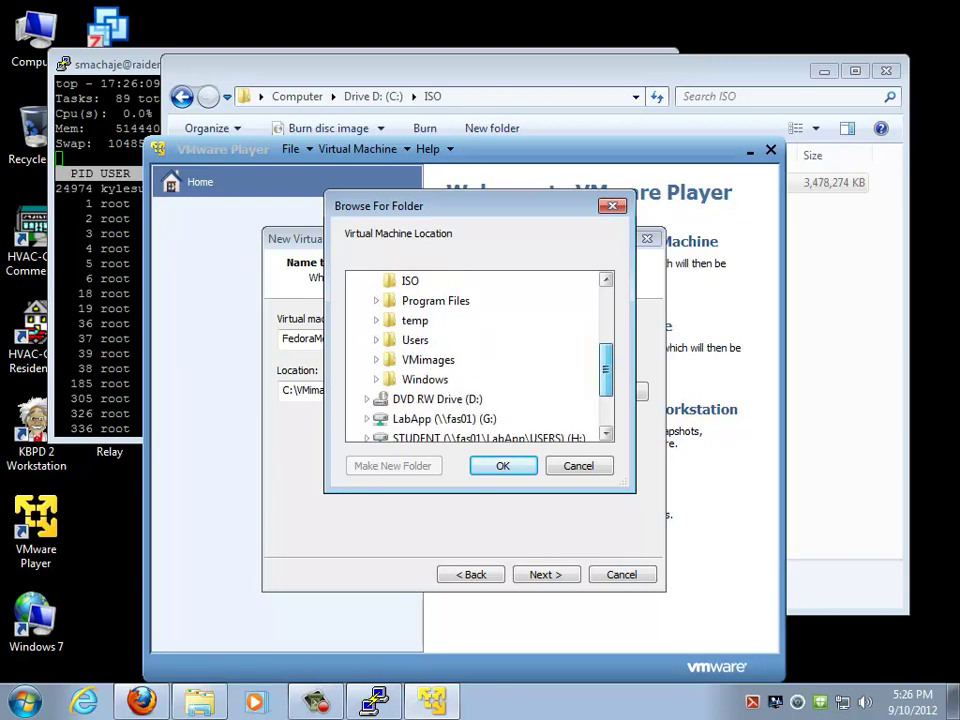
{"action": "double_click", "coordinate": [430, 359]}
{"action": "key", "text": "Return"}
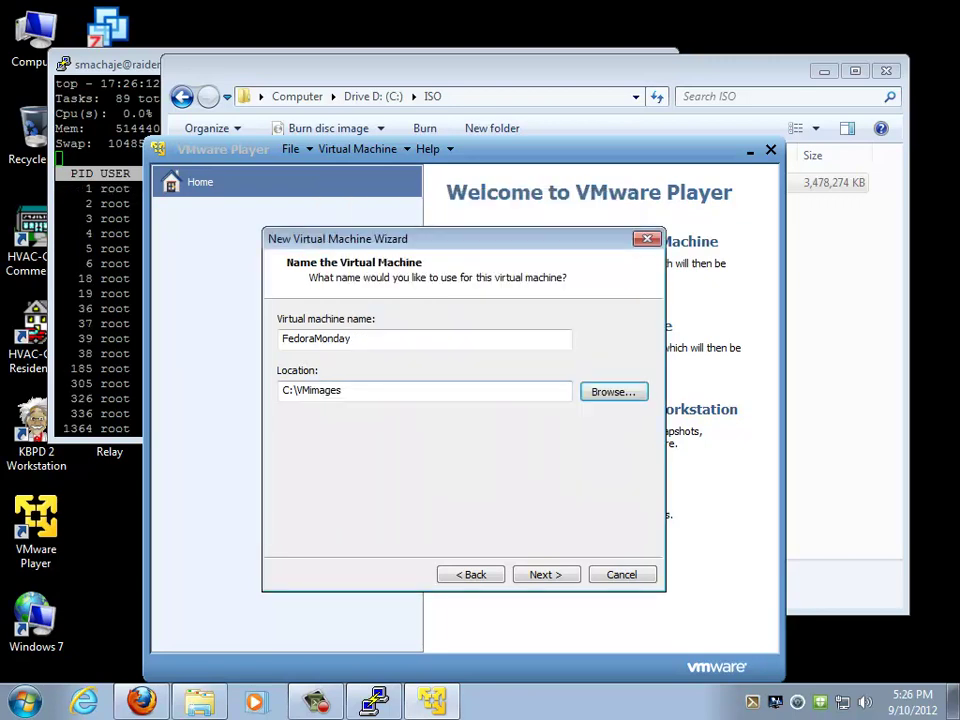
Extend the location path to C:\VMimages\FedoraMonday and proceed to the disk capacity settings
{"action": "left_click", "coordinate": [342, 390]}
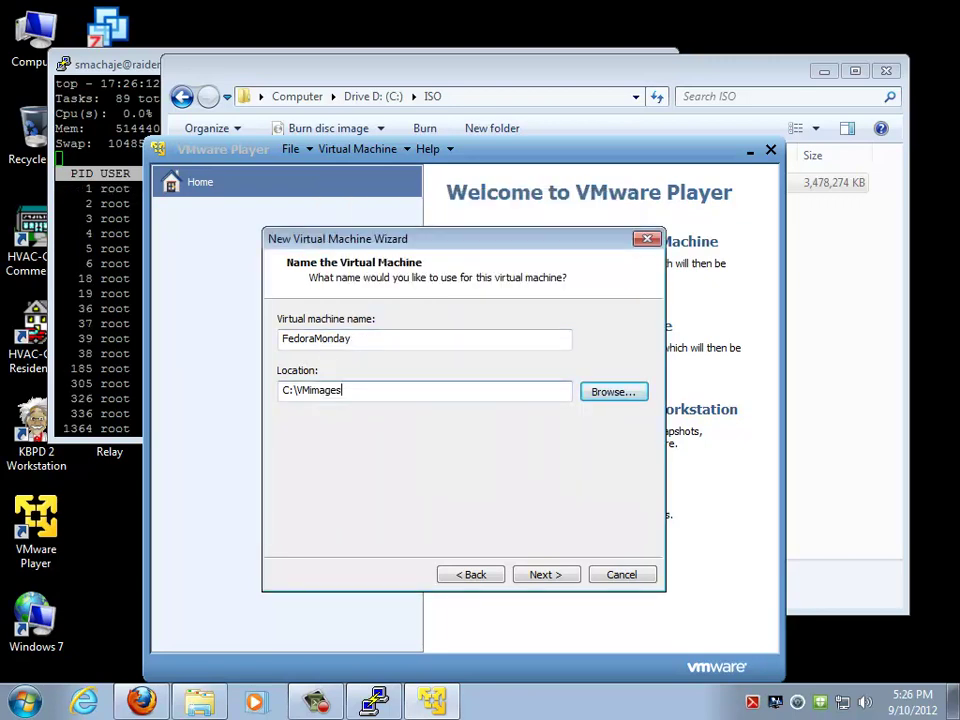
{"action": "type", "text": "\\"}
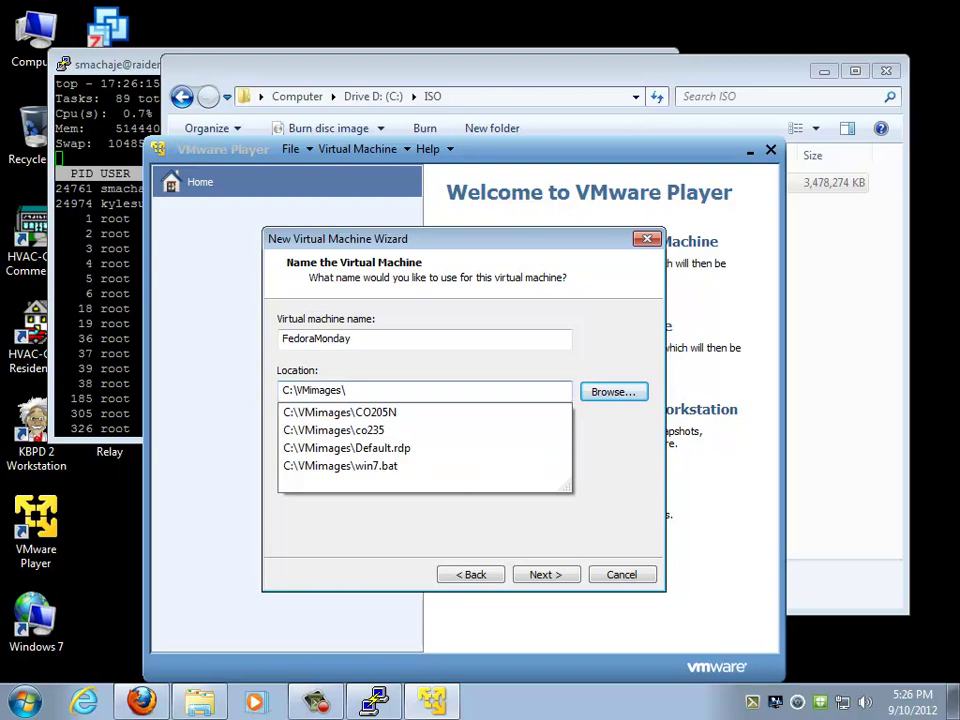
{"action": "type", "text": "F"}
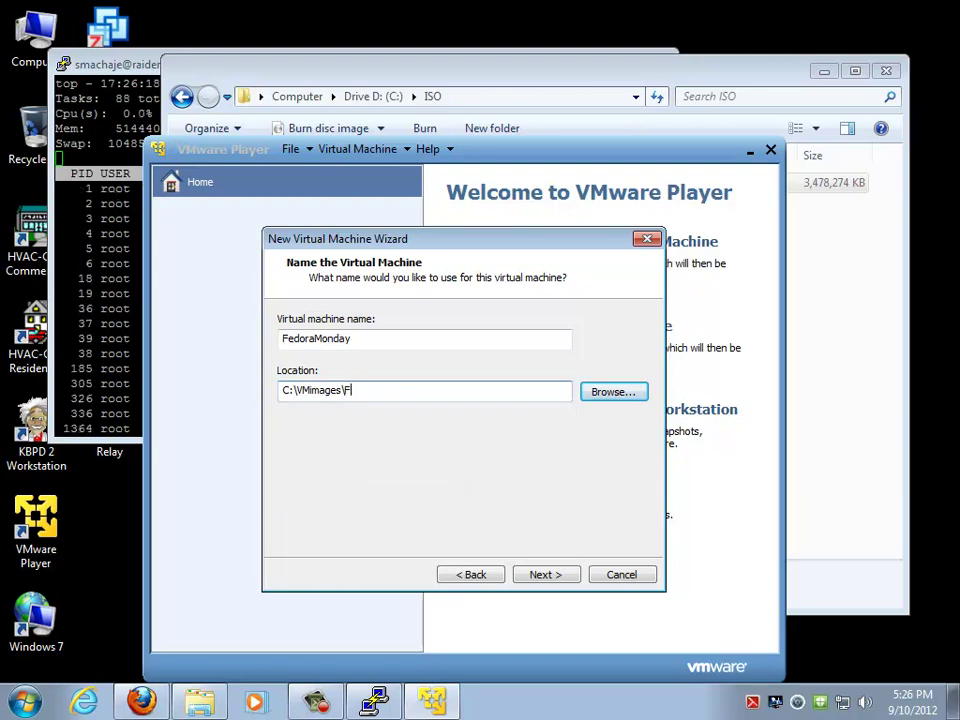
{"action": "type", "text": "edoraMonday"}
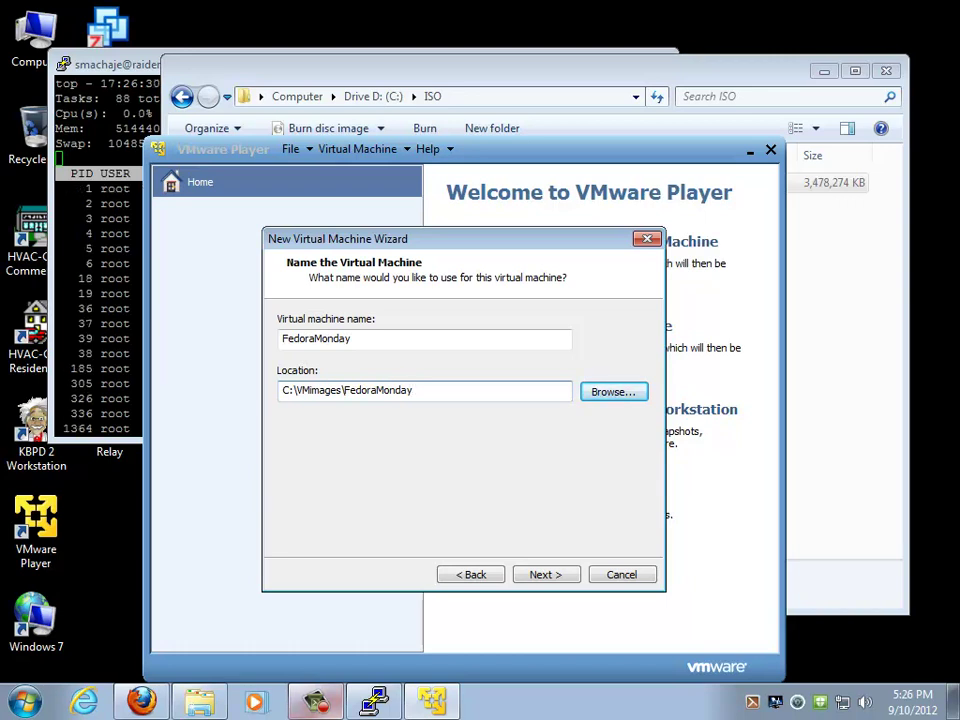
{"action": "left_click", "coordinate": [636, 352]}
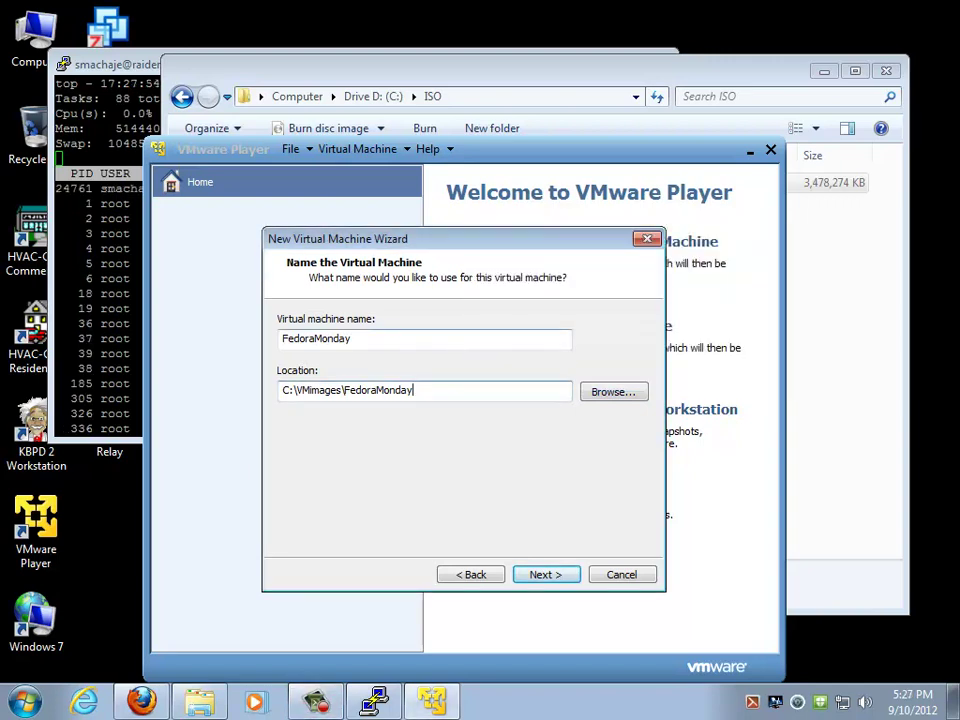
{"action": "key", "text": "Return"}
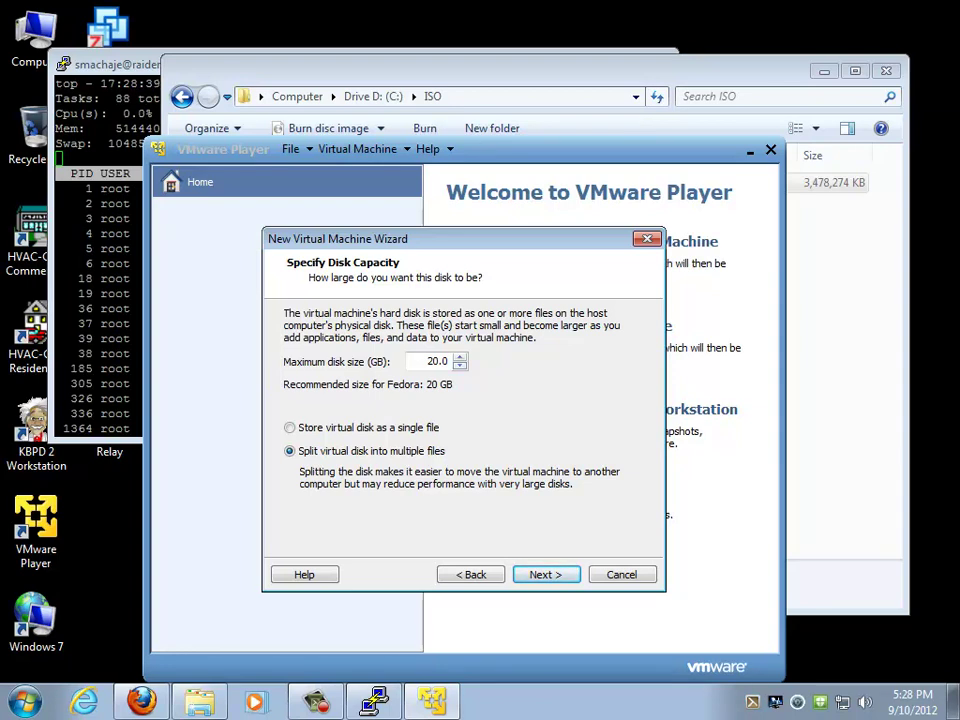
Set the maximum disk size to 80 GB, keep the disk split into multiple files, and proceed to the summary
{"action": "type", "text": "8"}
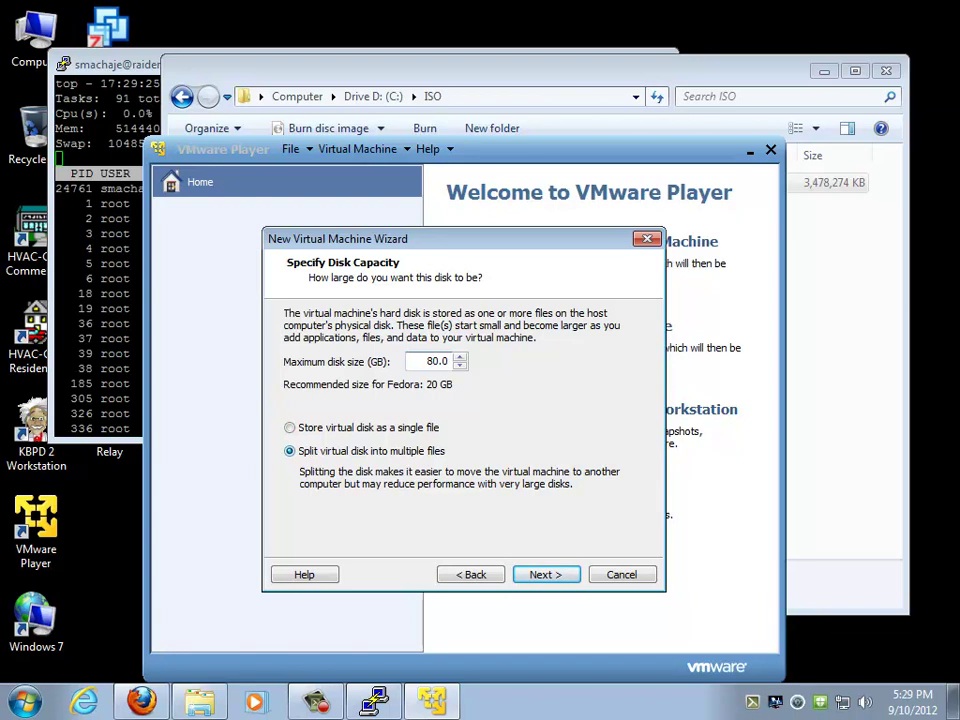
{"action": "left_click", "coordinate": [431, 361]}
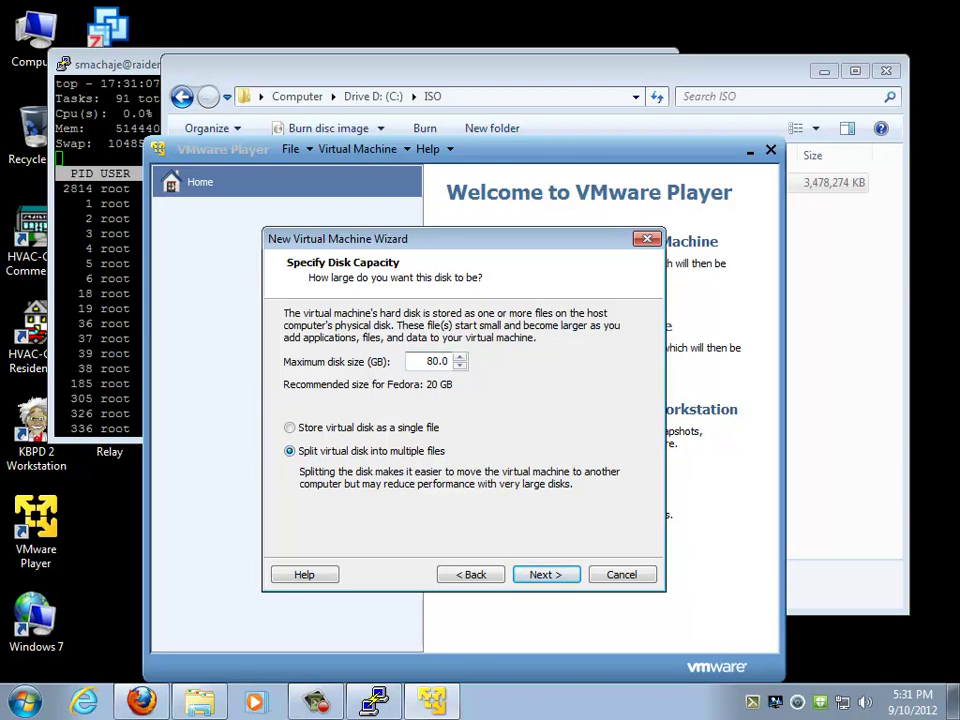
{"action": "key", "text": "Return"}
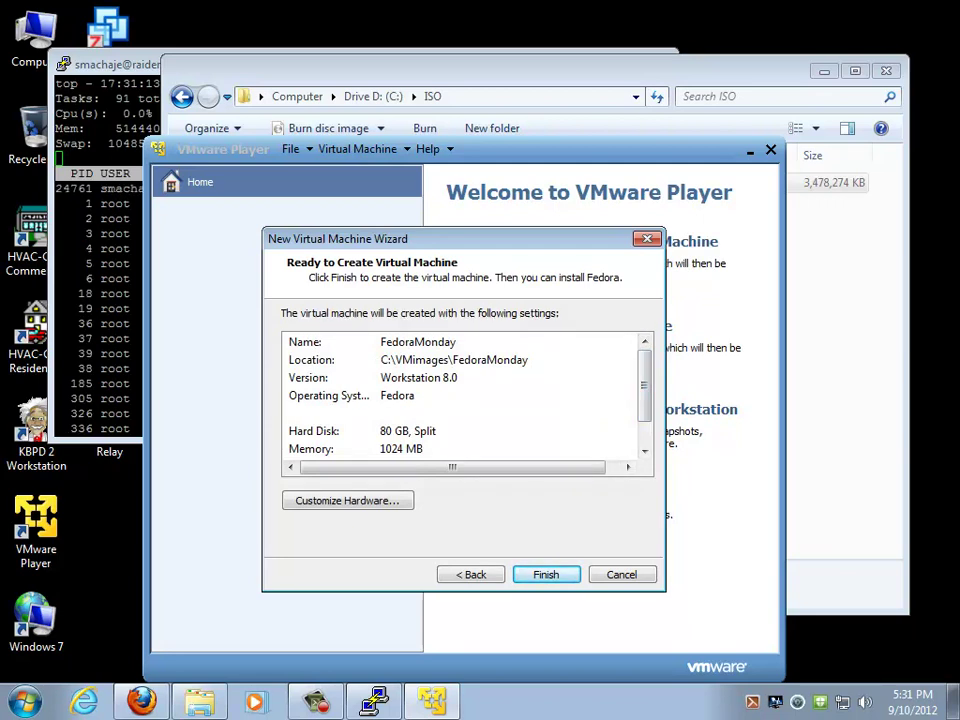
Review the settings summary, open the hardware customization, and examine the processor core options without changing them
{"action": "scroll", "coordinate": [462, 395], "scroll_direction": "down", "scroll_amount": 1}
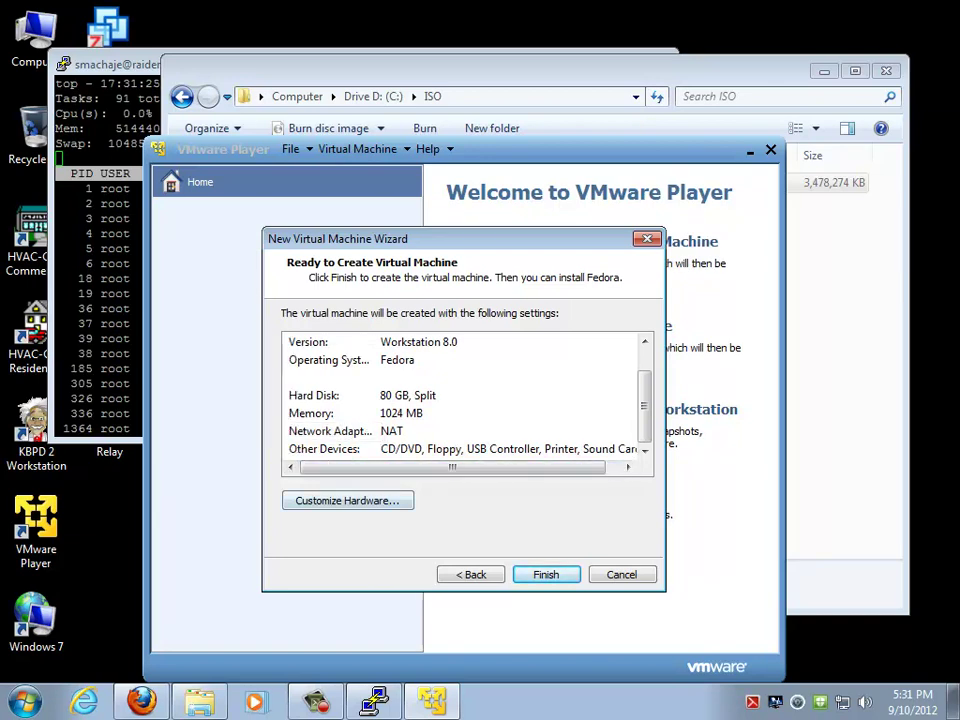
{"action": "key", "text": "alt+c"}
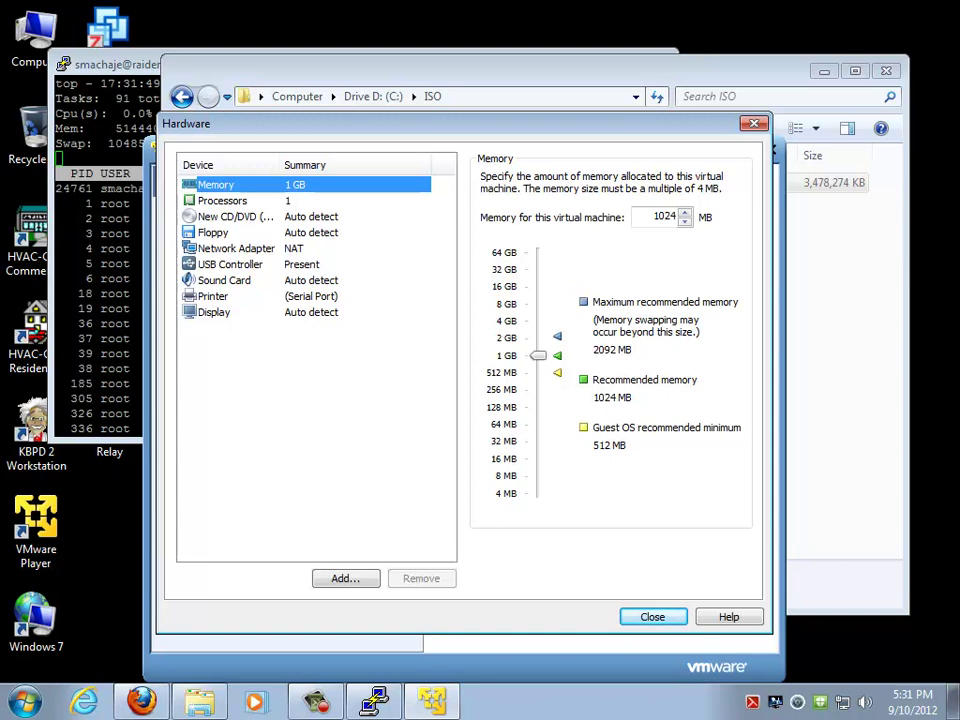
{"action": "left_click", "coordinate": [222, 200]}
{"action": "left_click", "coordinate": [650, 179]}
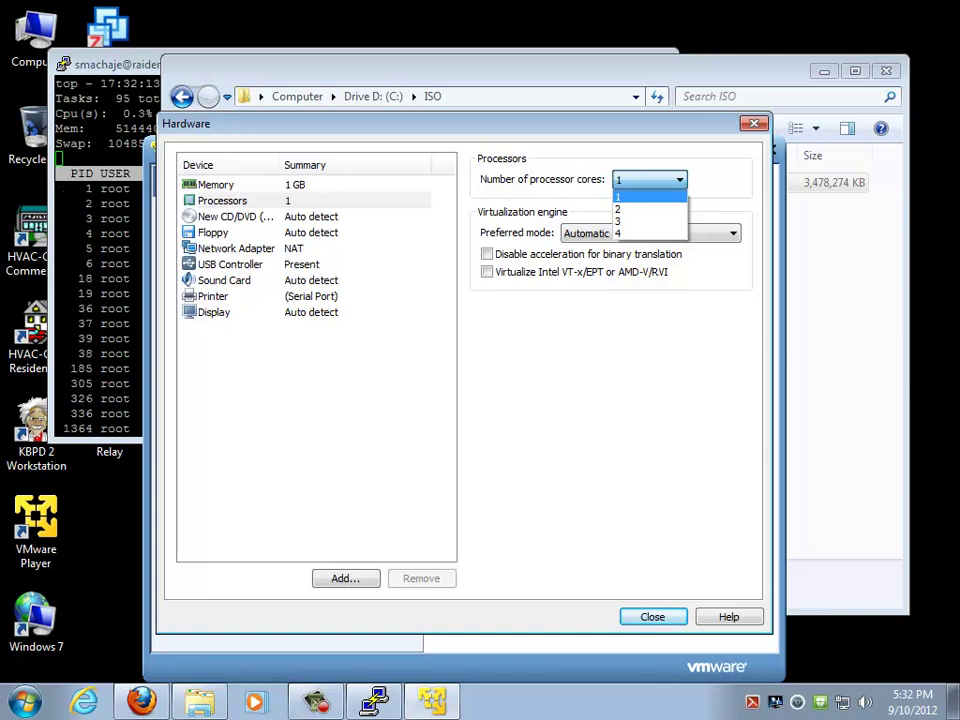
{"action": "key", "text": "Escape"}
{"action": "left_click", "coordinate": [222, 200]}
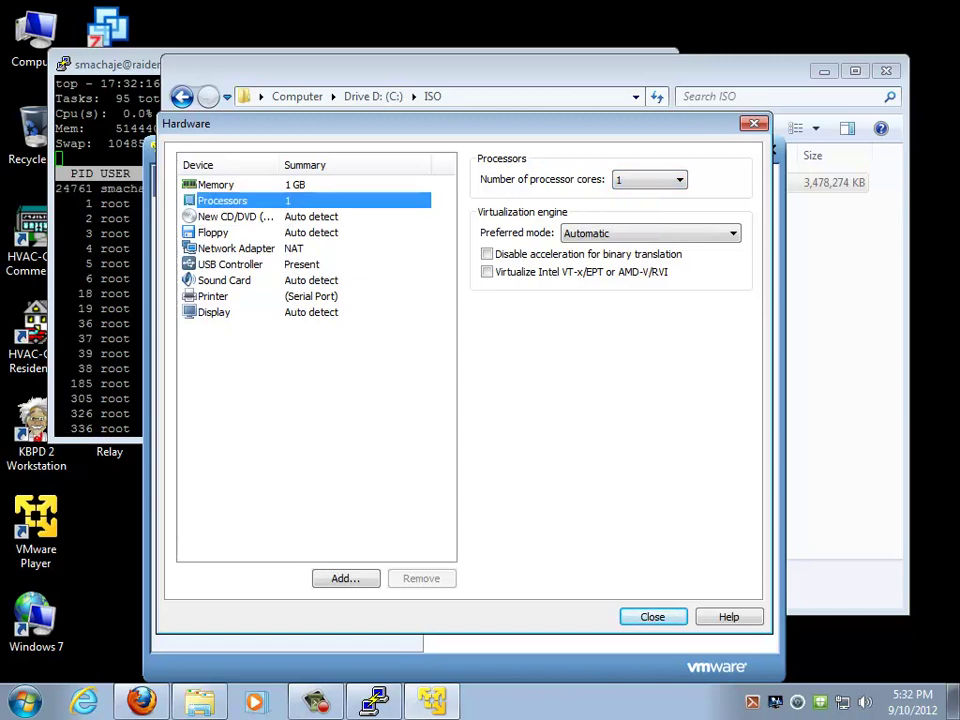
Connect the CD/DVD drive to the ISO image C:\ISO\Fedora-14-i386-DVD.iso and finish creating the virtual machine
{"action": "left_click", "coordinate": [235, 216]}
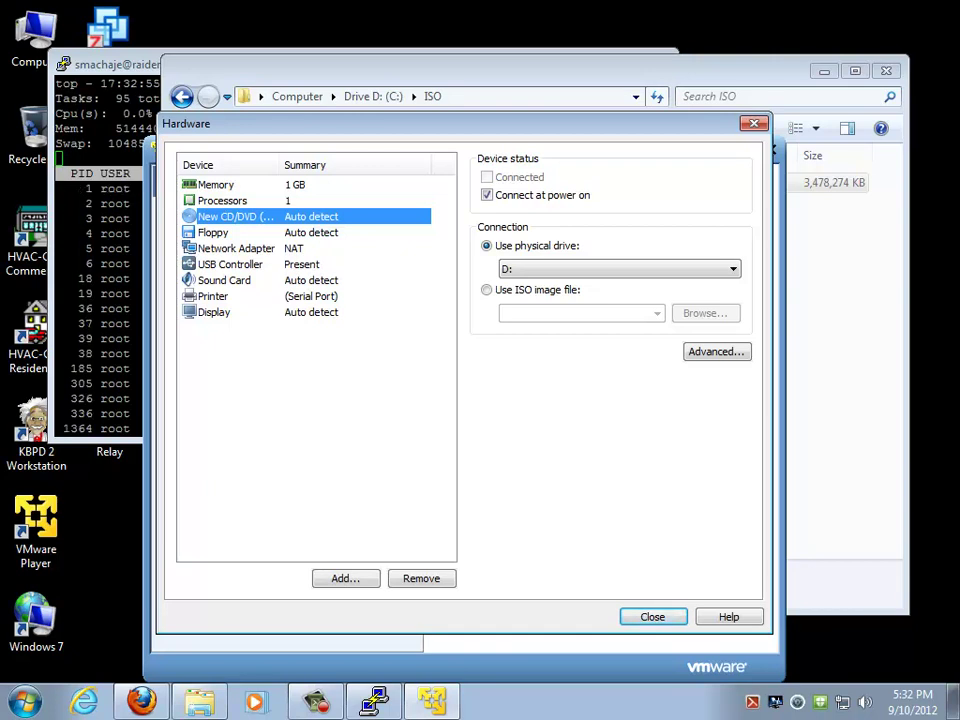
{"action": "left_click", "coordinate": [487, 289]}
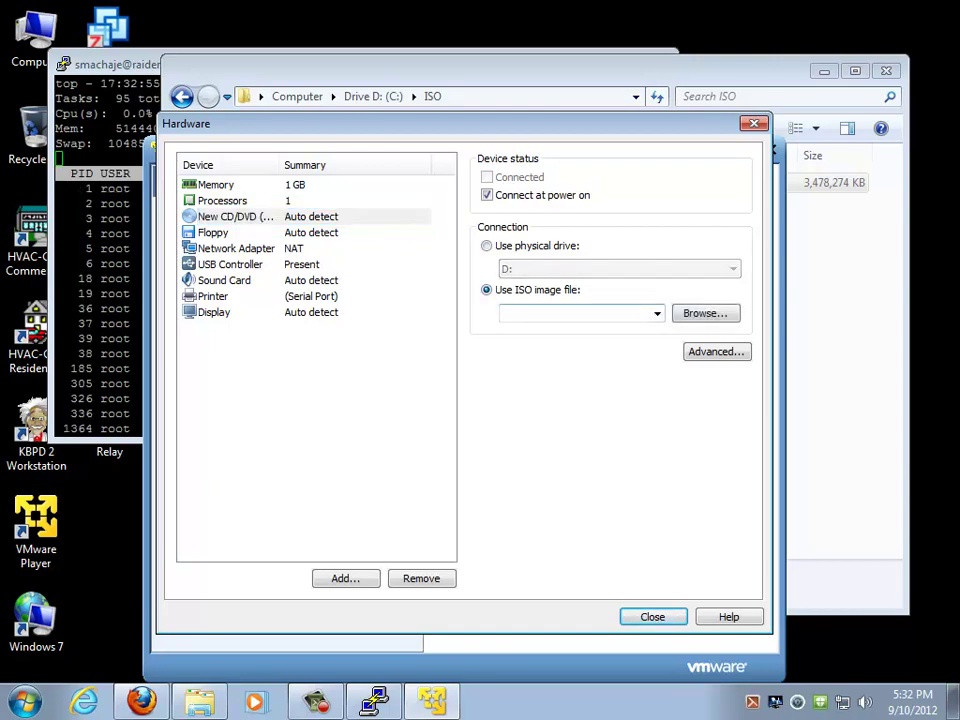
{"action": "left_click", "coordinate": [705, 313]}
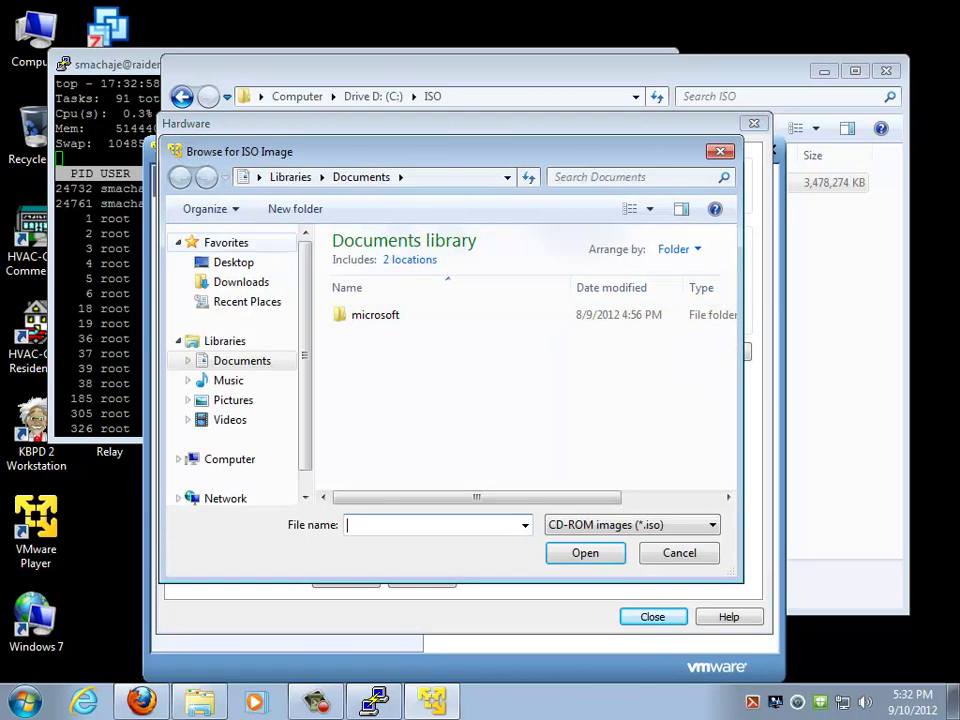
{"action": "left_click", "coordinate": [229, 459]}
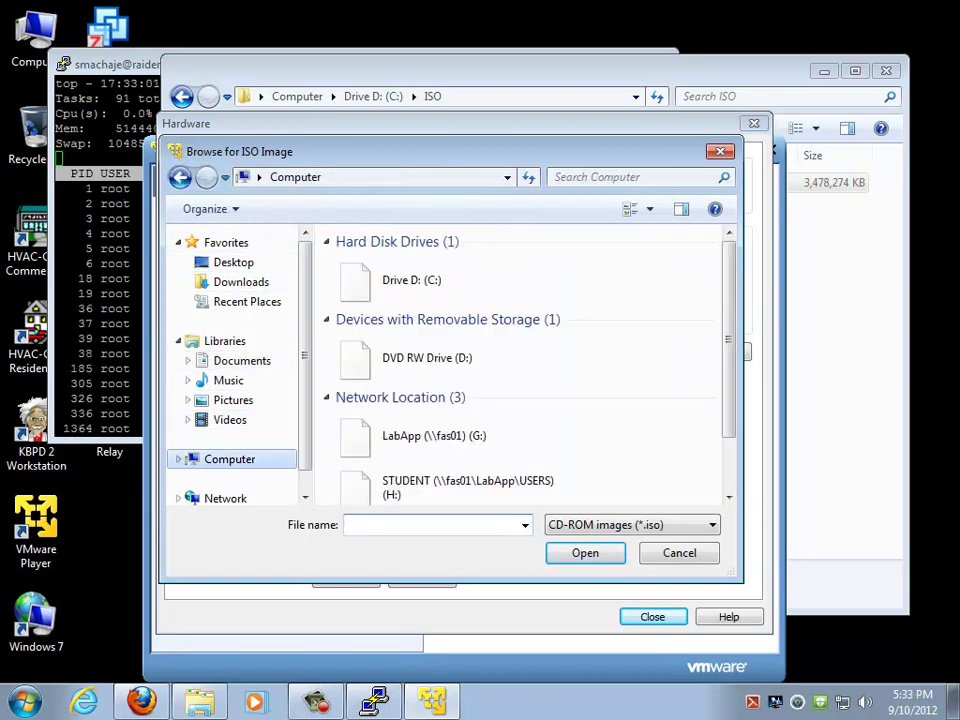
{"action": "double_click", "coordinate": [412, 275]}
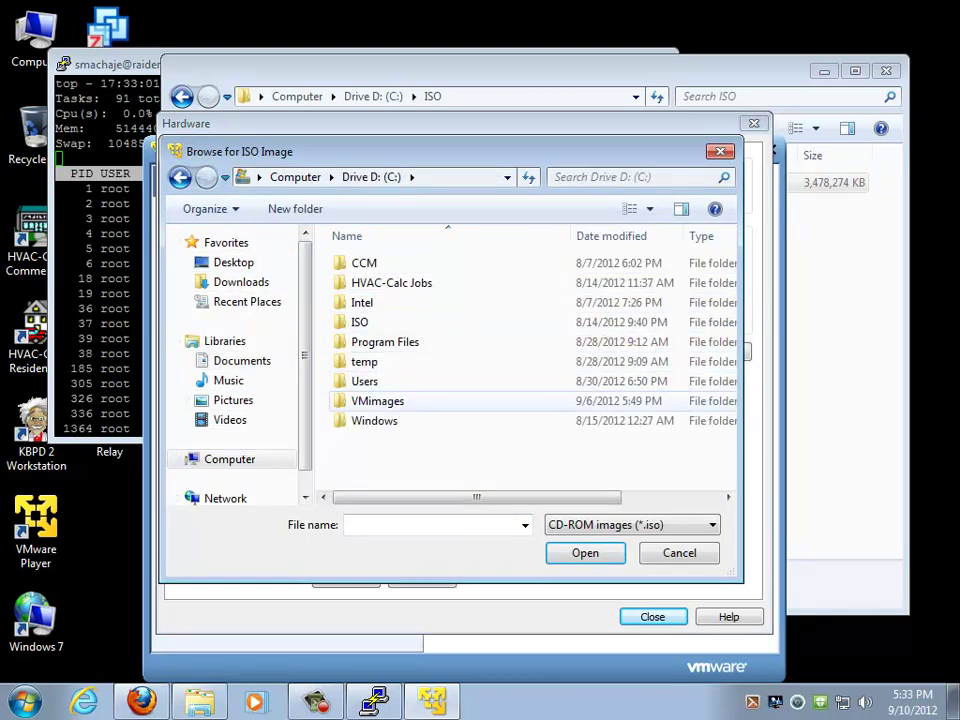
{"action": "double_click", "coordinate": [359, 322]}
{"action": "left_click", "coordinate": [401, 263]}
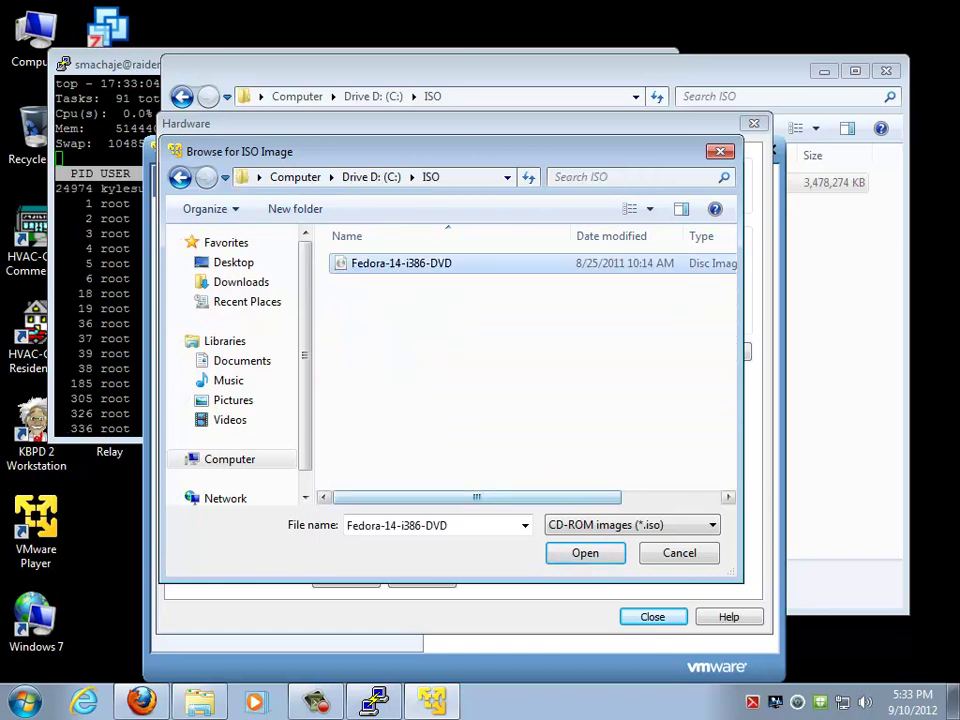
{"action": "key", "text": "Return"}
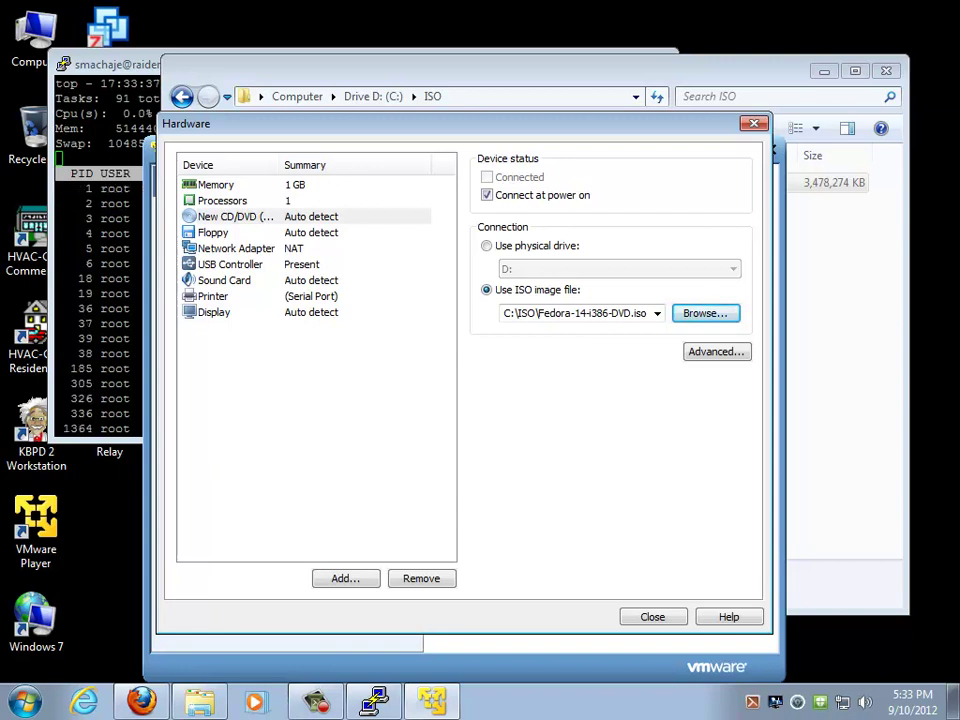
{"action": "key", "text": "Return"}
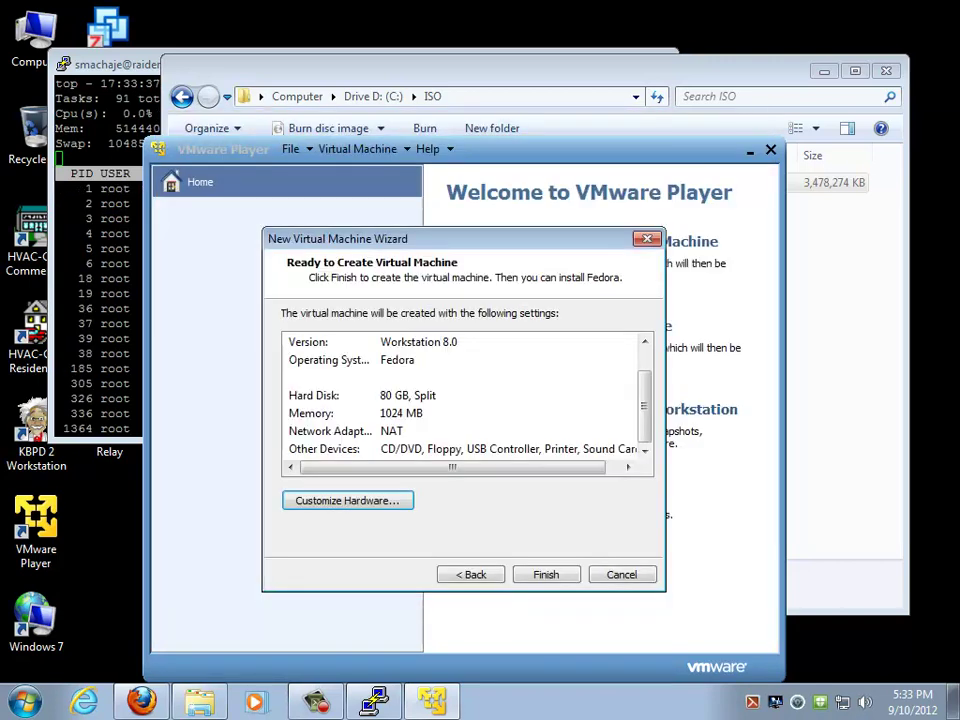
{"action": "key", "text": "Return"}
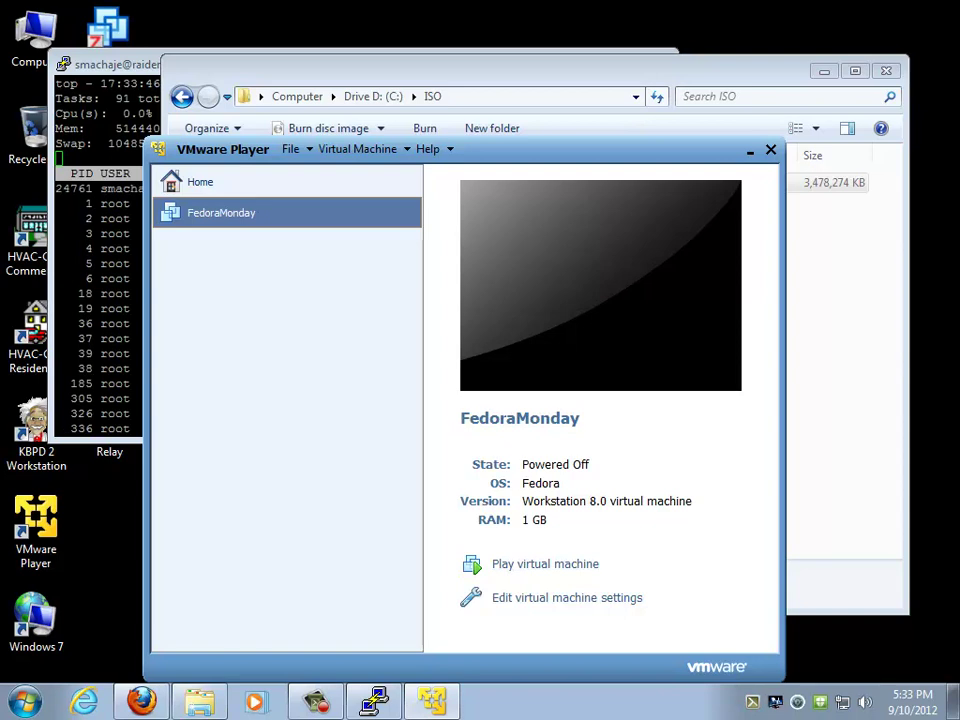
Switch to Windows Explorer, open the C:\VMimages\FedoraMonday folder, and look through the virtual machine's files
{"action": "key", "text": "alt+Tab"}
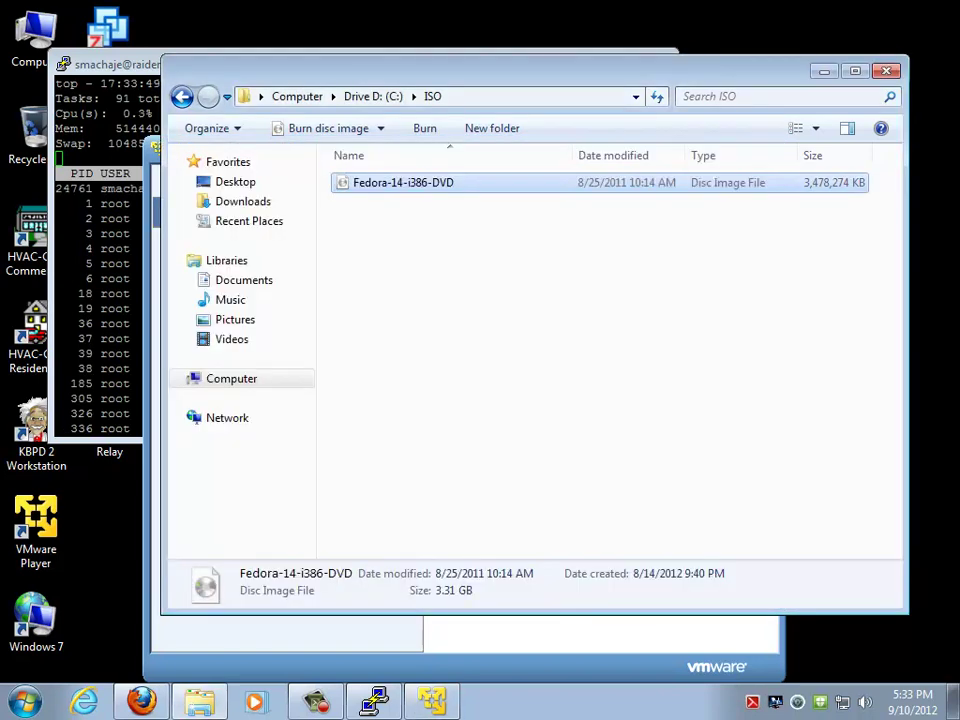
{"action": "key", "text": "BackSpace"}
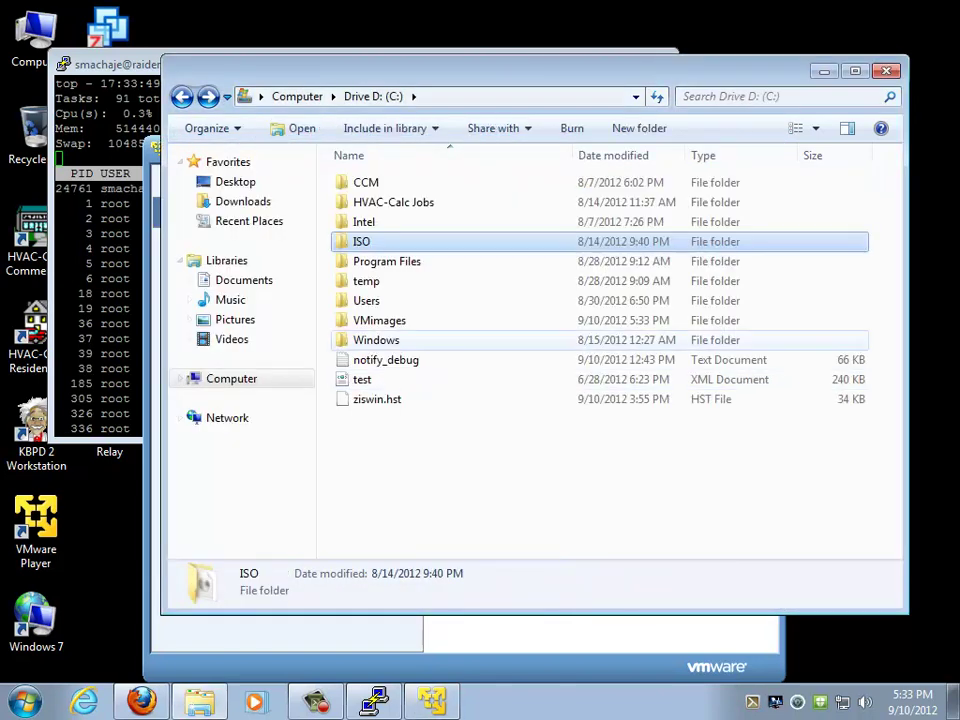
{"action": "key", "text": "Down"}
{"action": "key", "text": "Down"}
{"action": "key", "text": "Down"}
{"action": "key", "text": "Down"}
{"action": "key", "text": "Return"}
{"action": "key", "text": "Down"}
{"action": "key", "text": "Down"}
{"action": "key", "text": "Down"}
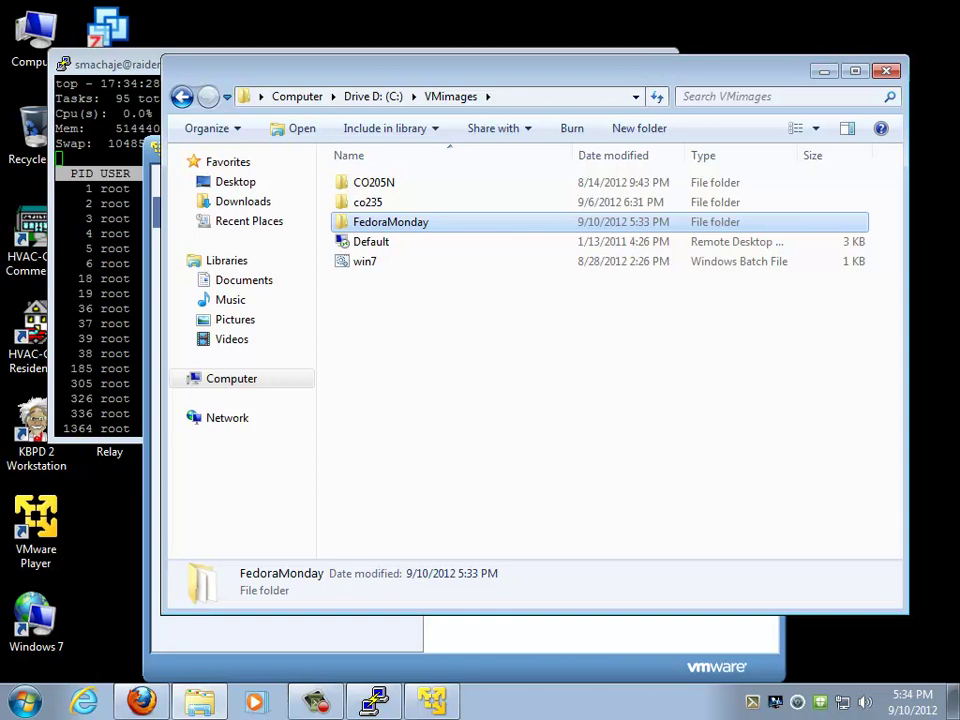
{"action": "key", "text": "Return"}
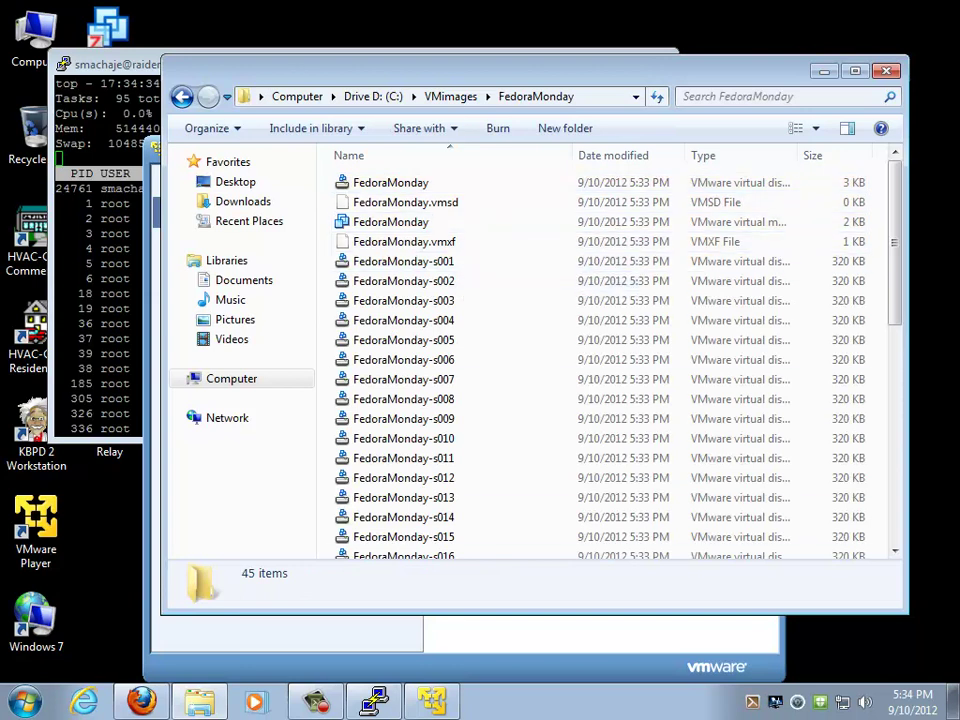
{"action": "scroll", "coordinate": [450, 458], "scroll_direction": "down", "scroll_amount": 2}
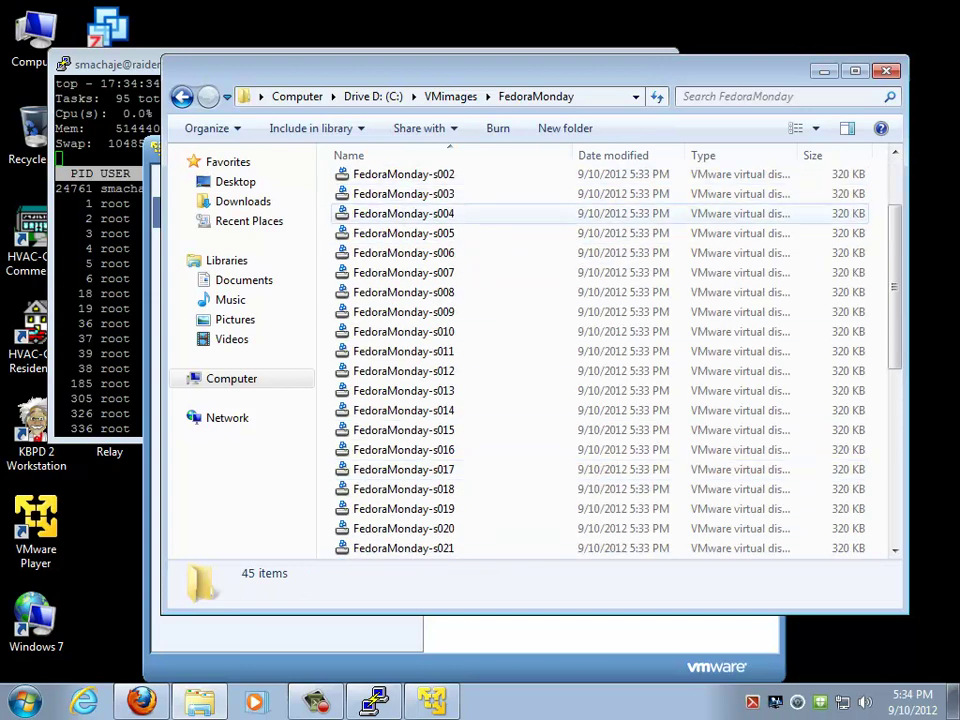
{"action": "scroll", "coordinate": [450, 331], "scroll_direction": "down", "scroll_amount": 7}
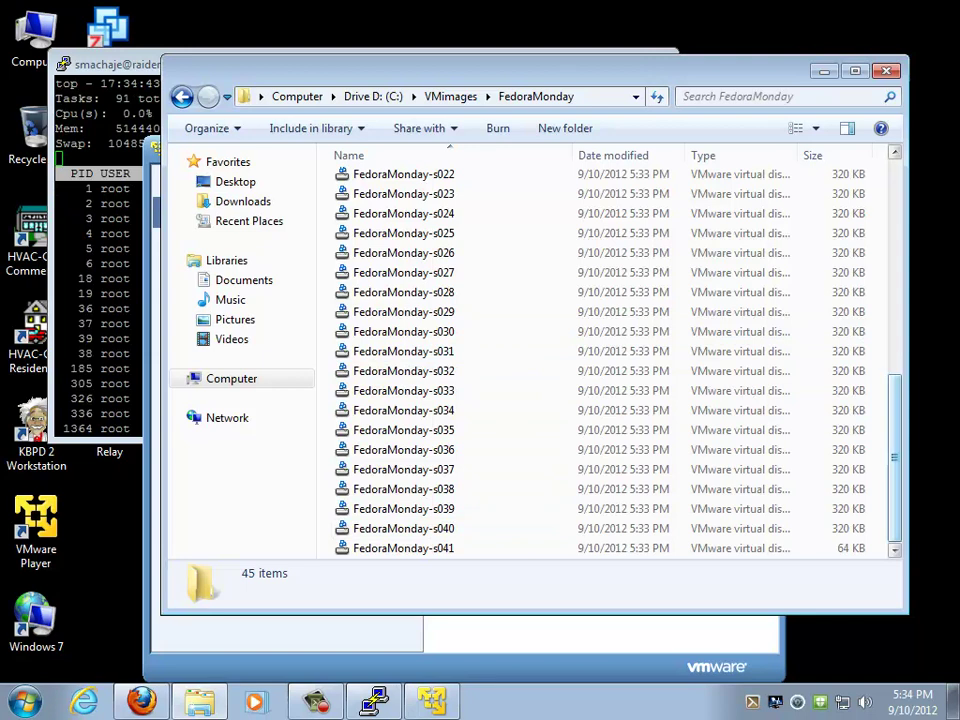
{"action": "scroll", "coordinate": [700, 420], "scroll_direction": "up", "scroll_amount": 6}
{"action": "scroll", "coordinate": [700, 420], "scroll_direction": "up", "scroll_amount": 3}
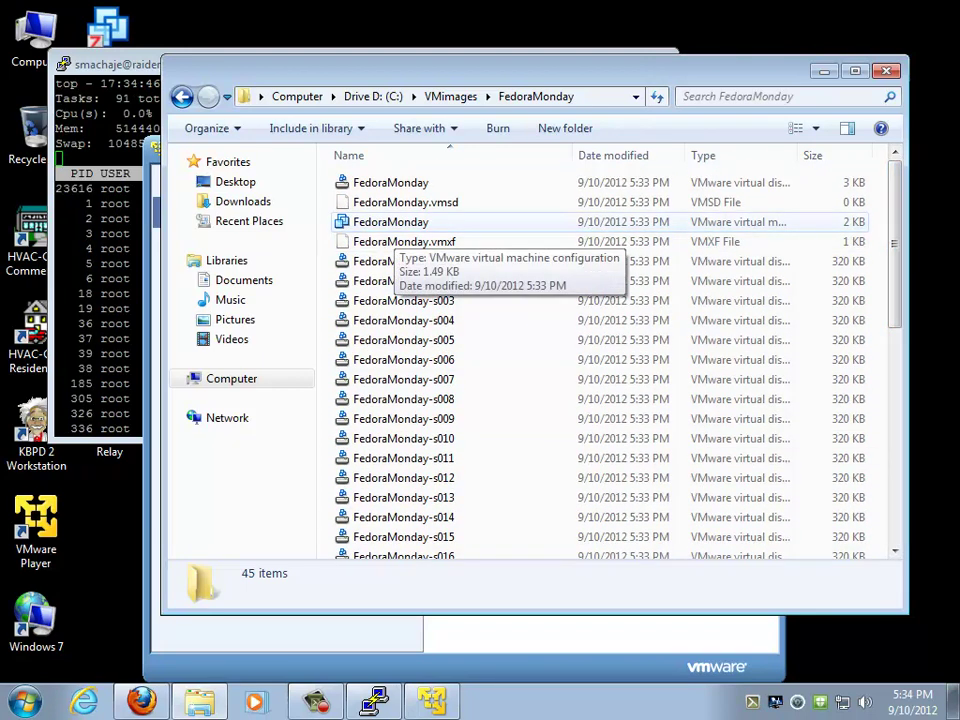
In the folder view options, show hidden files, folders, and drives and stop hiding empty drives
{"action": "left_click", "coordinate": [360, 222]}
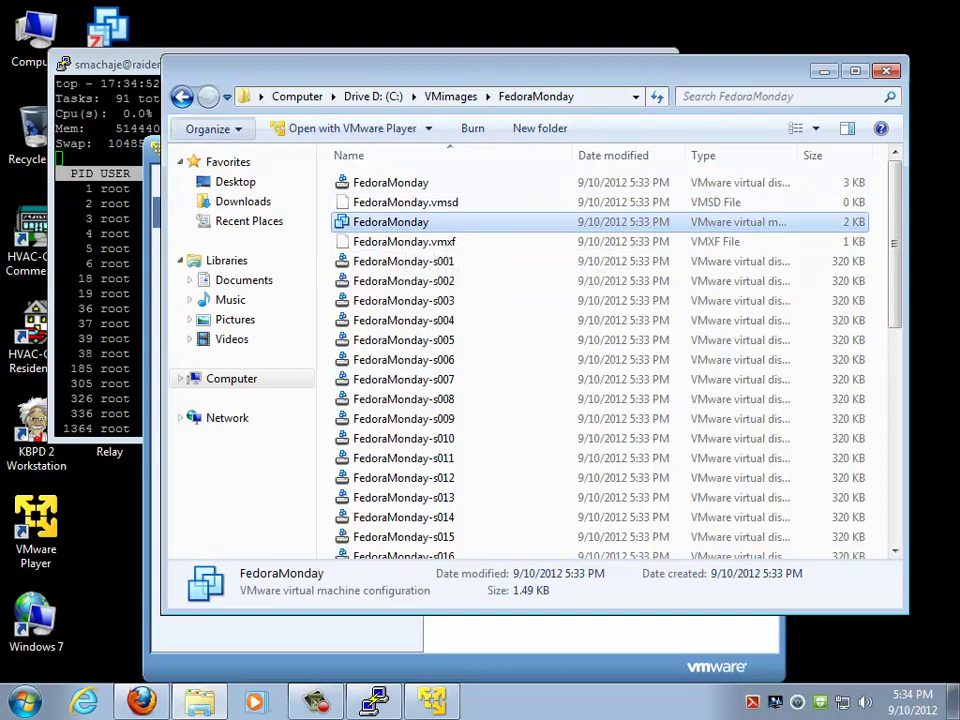
{"action": "left_click", "coordinate": [207, 128]}
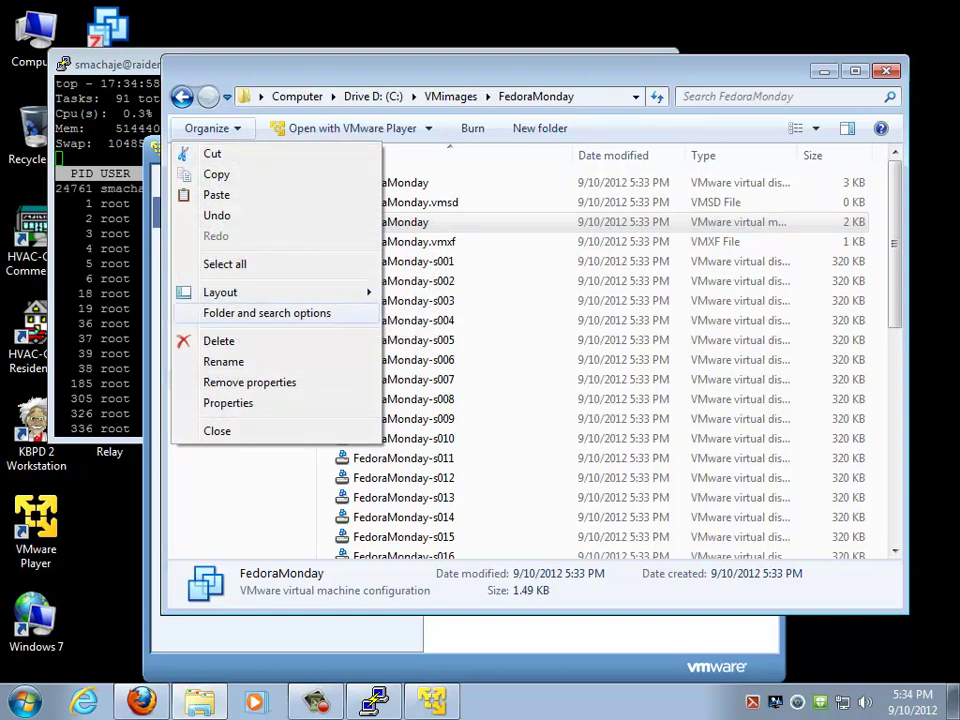
{"action": "left_click", "coordinate": [240, 312]}
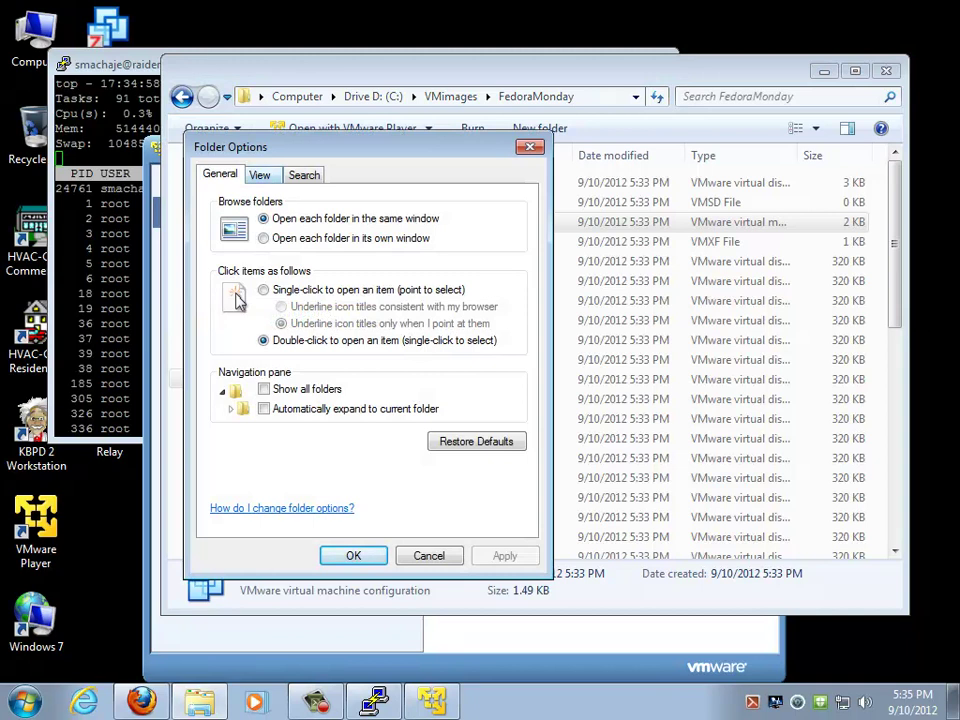
{"action": "left_click", "coordinate": [259, 175]}
{"action": "left_click", "coordinate": [350, 436]}
{"action": "left_click", "coordinate": [340, 451]}
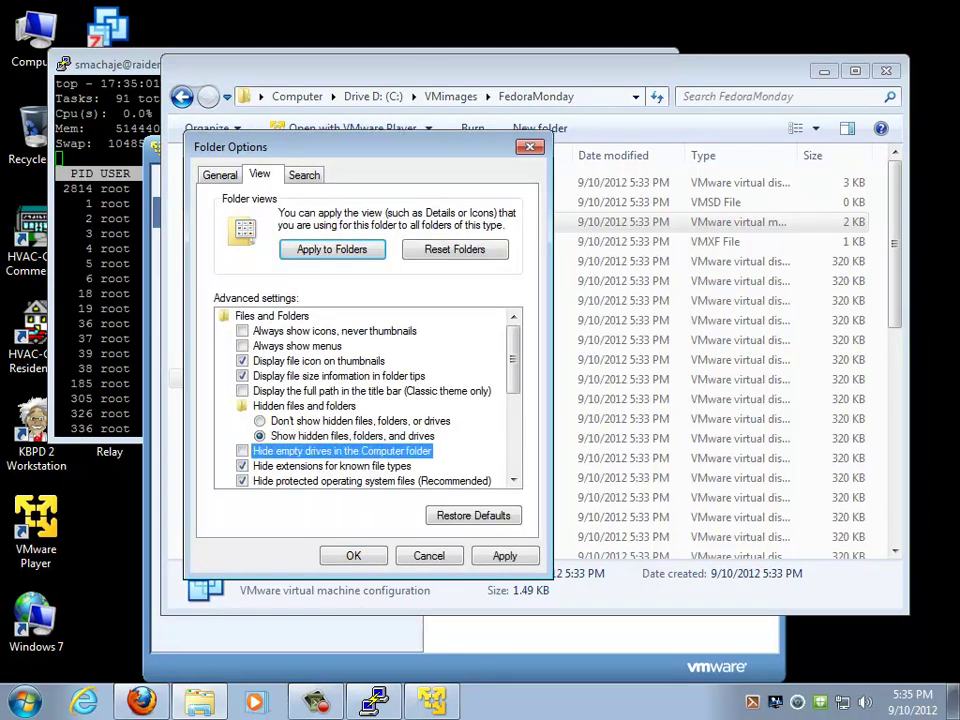
{"action": "key", "text": "Return"}
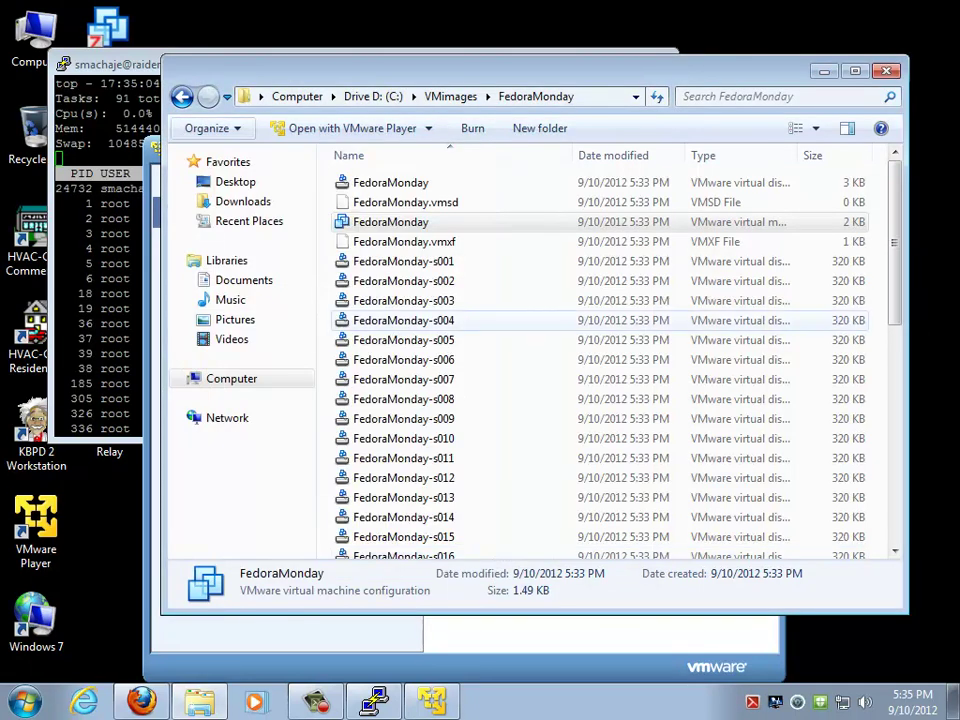
Turn off hiding extensions for known file types in the folder view options and select FedoraMonday-s001.vmdk
{"action": "left_click", "coordinate": [403, 261]}
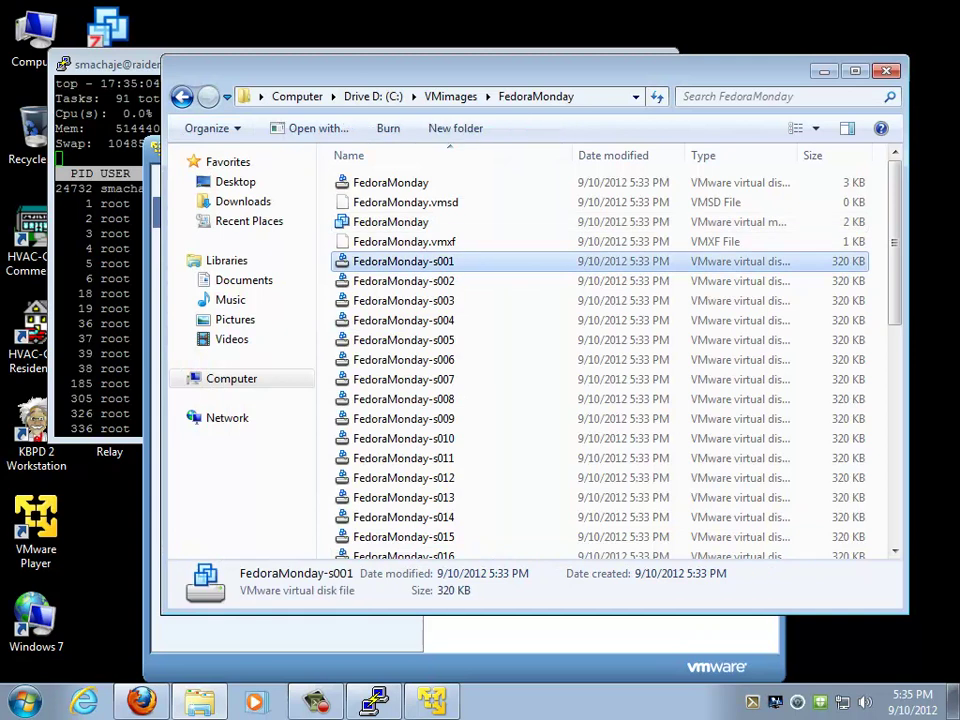
{"action": "left_click", "coordinate": [390, 222]}
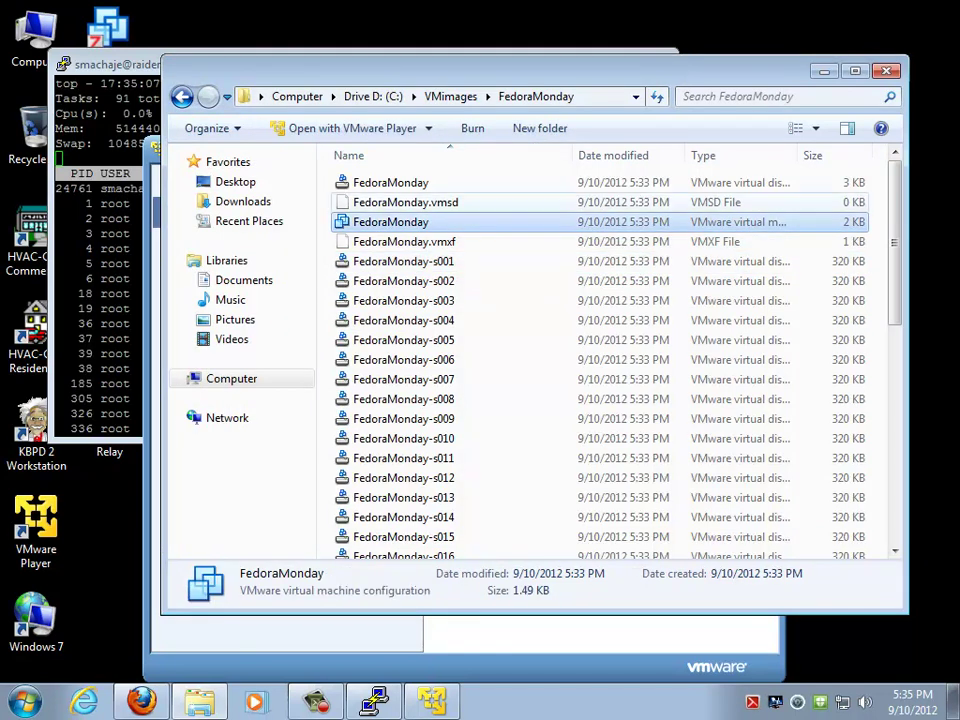
{"action": "left_click", "coordinate": [208, 128]}
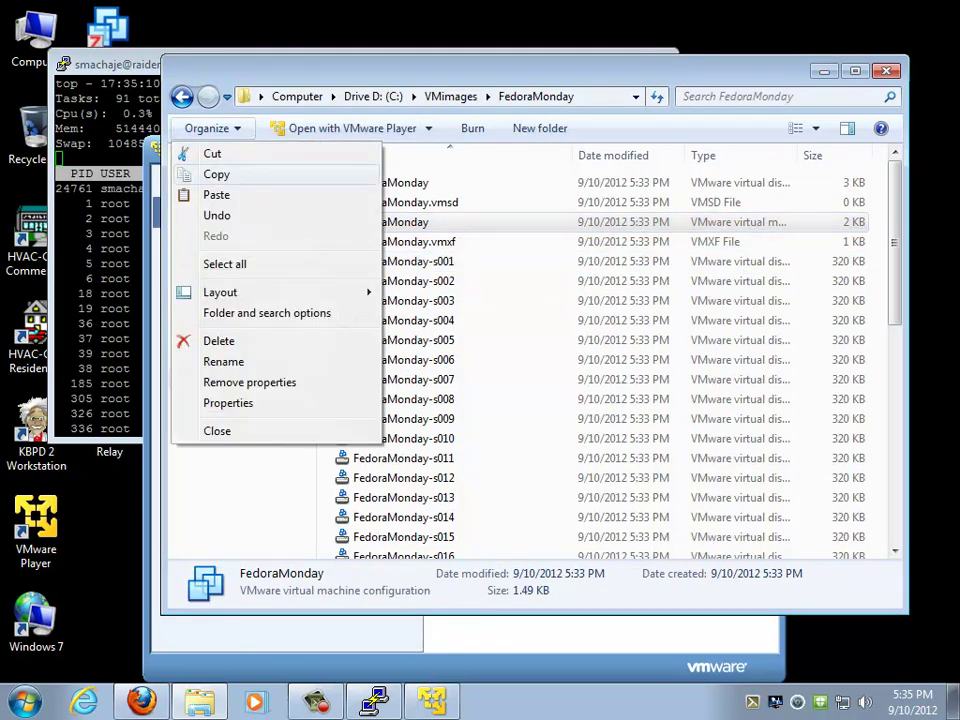
{"action": "left_click", "coordinate": [267, 313]}
{"action": "left_click", "coordinate": [259, 175]}
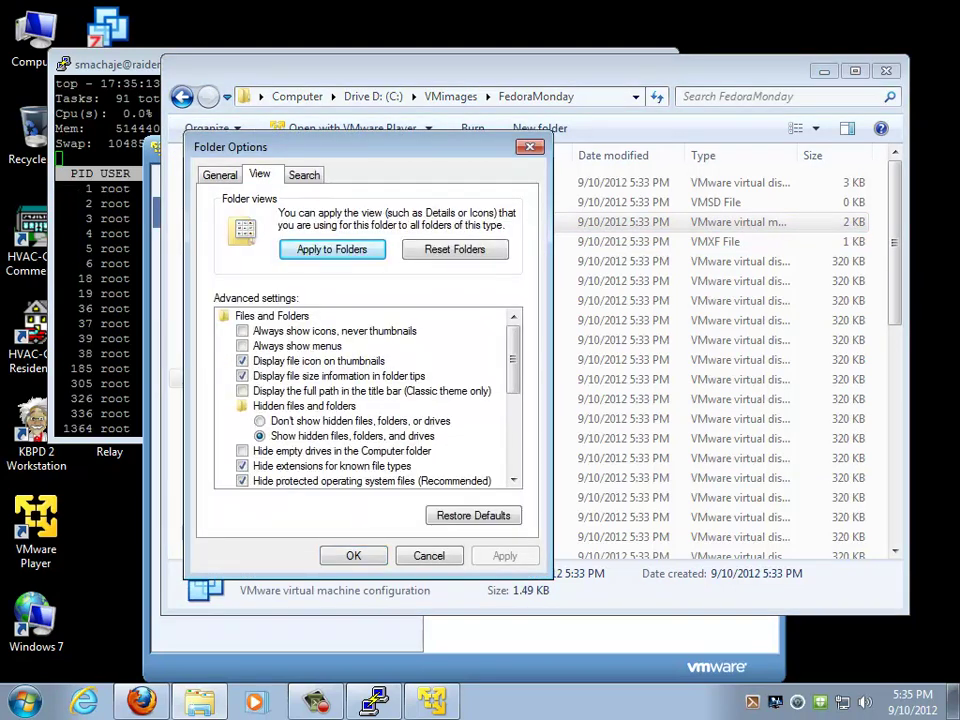
{"action": "left_click", "coordinate": [331, 466]}
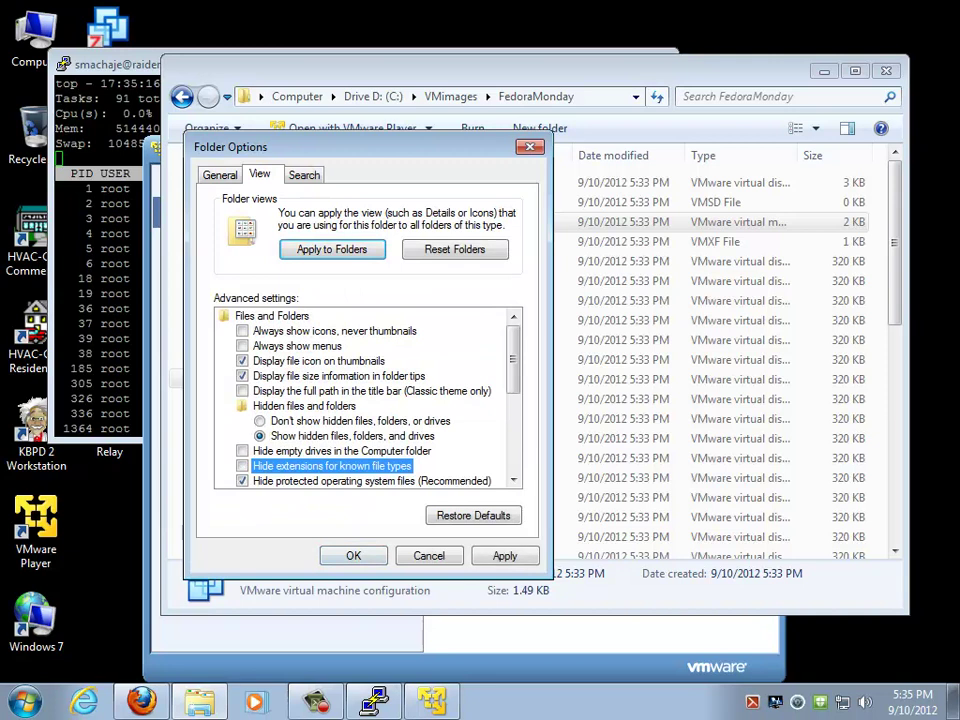
{"action": "key", "text": "Return"}
{"action": "left_click", "coordinate": [419, 261]}
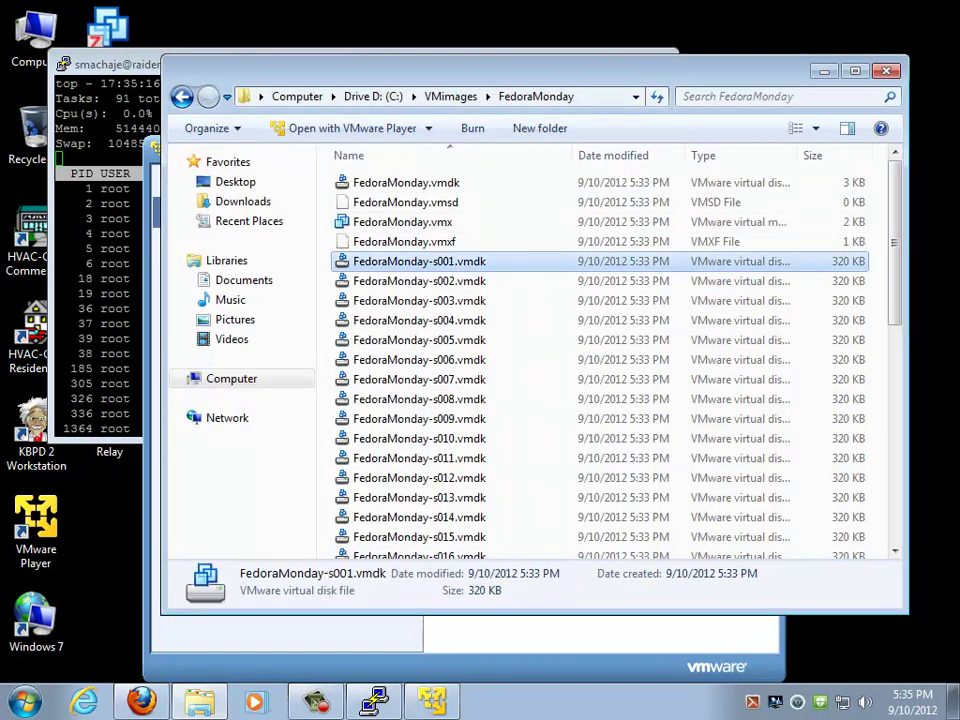
Open FedoraMonday.vmx with Notepad, keeping the option to always use the selected program for this file type
{"action": "left_click", "coordinate": [402, 221]}
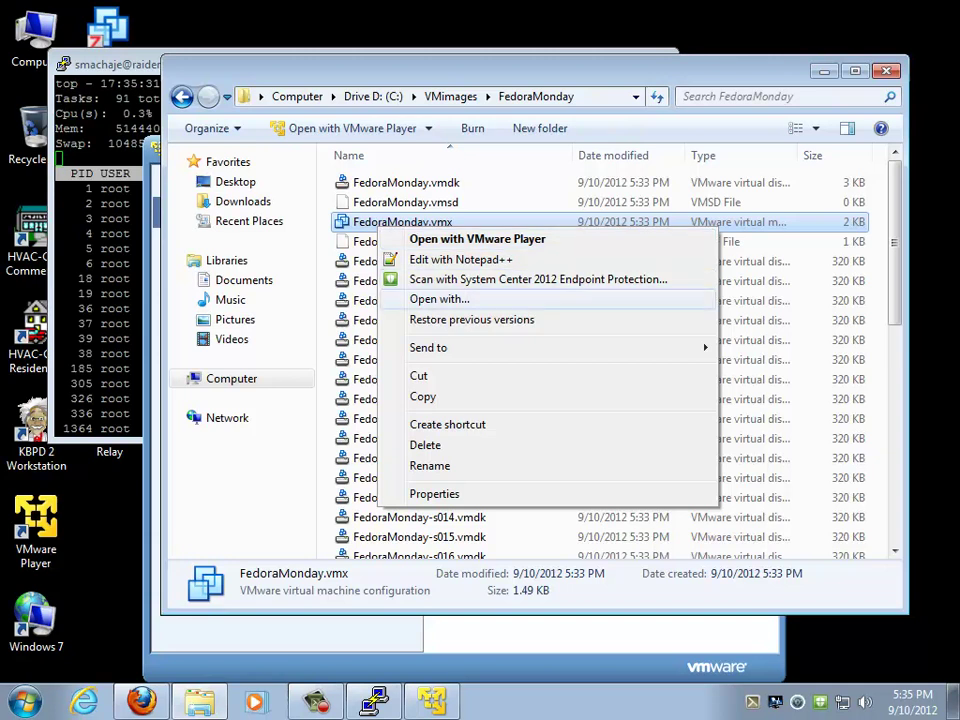
{"action": "mouse_move", "coordinate": [440, 347]}
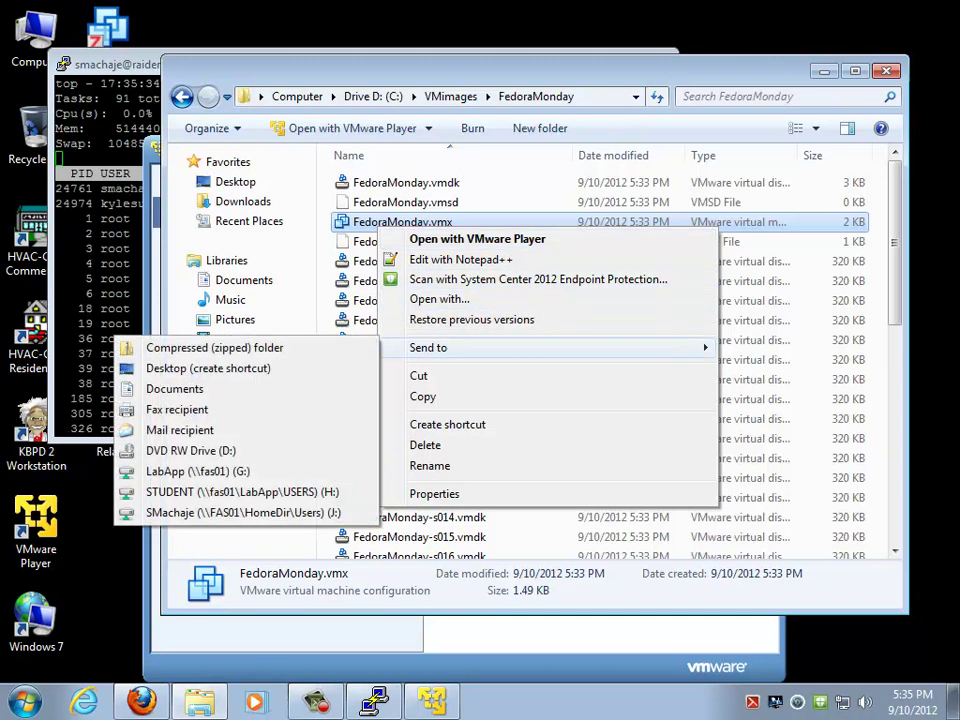
{"action": "left_click", "coordinate": [439, 299]}
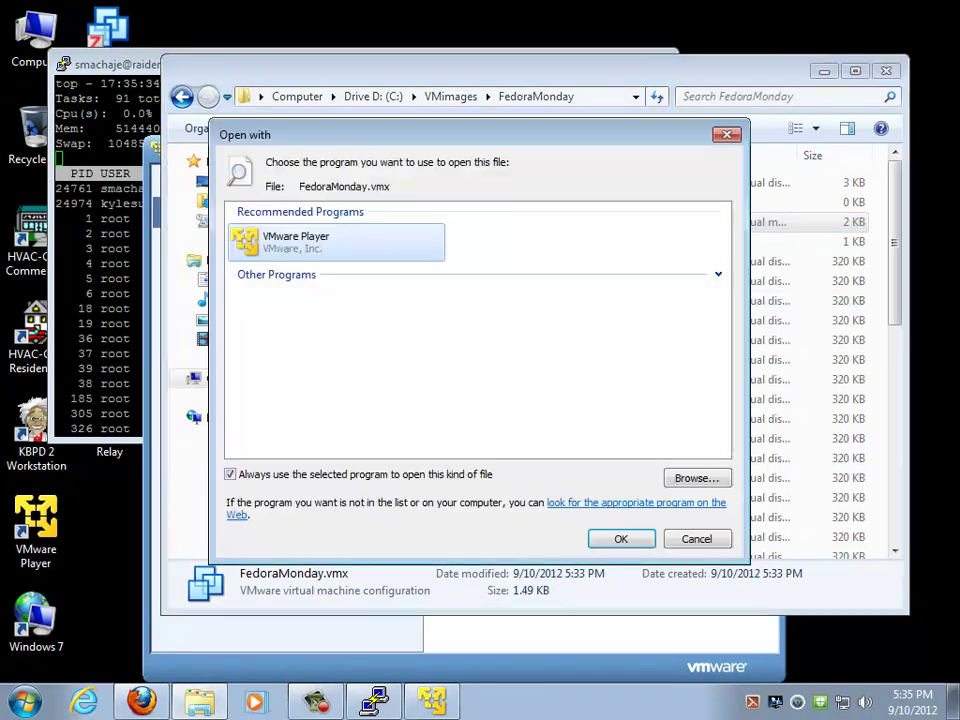
{"action": "key", "text": "Down"}
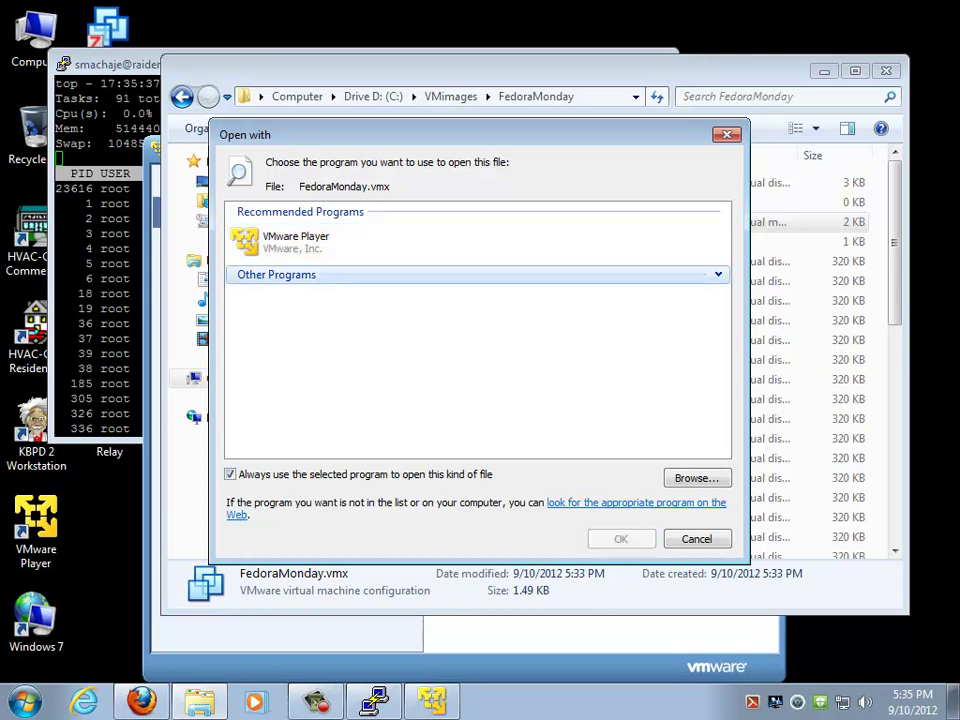
{"action": "key", "text": "Down"}
{"action": "key", "text": "Right"}
{"action": "key", "text": "Down"}
{"action": "key", "text": "Down"}
{"action": "key", "text": "Down"}
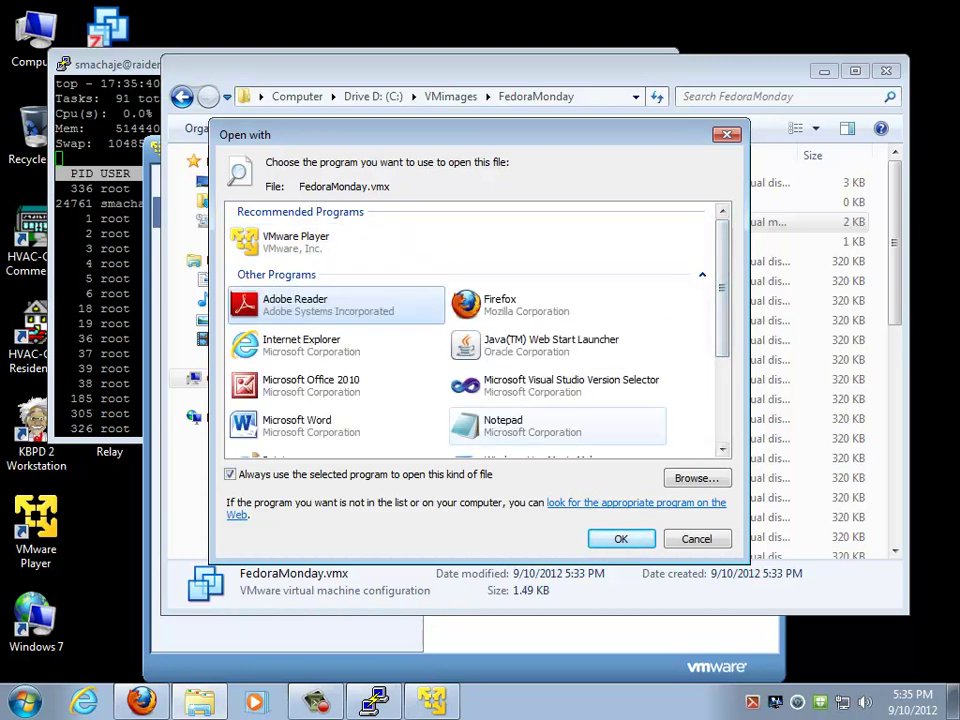
{"action": "key", "text": "Return"}
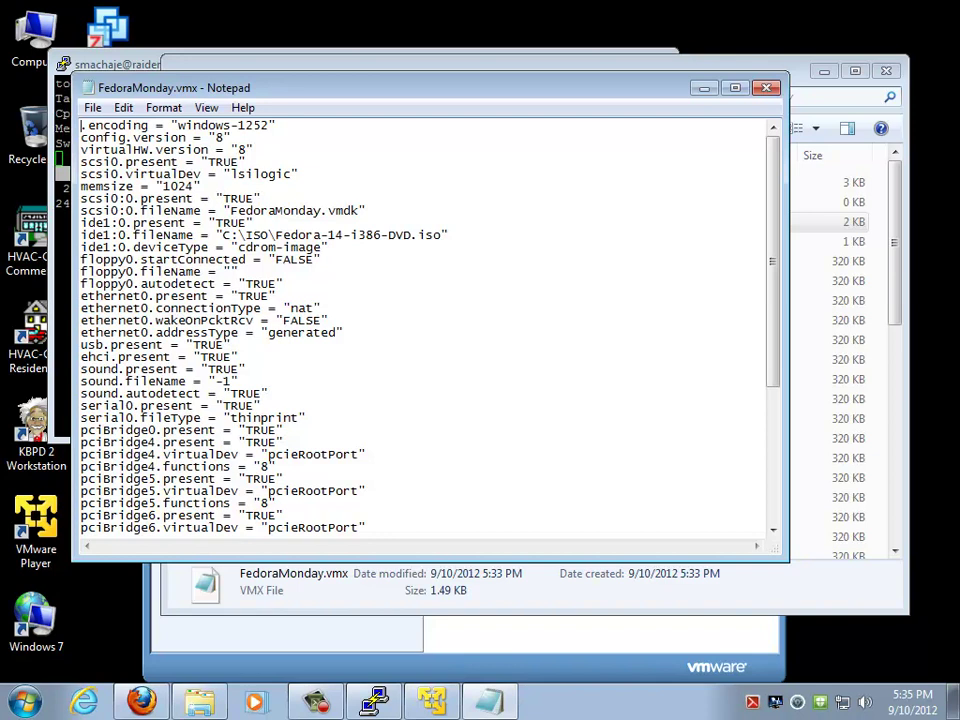
Locate the memsize line in the configuration file and highlight its value
{"action": "key", "text": "Down"}
{"action": "key", "text": "Down"}
{"action": "key", "text": "Down"}
{"action": "key", "text": "Down"}
{"action": "key", "text": "Down"}
{"action": "key", "text": "shift+End"}
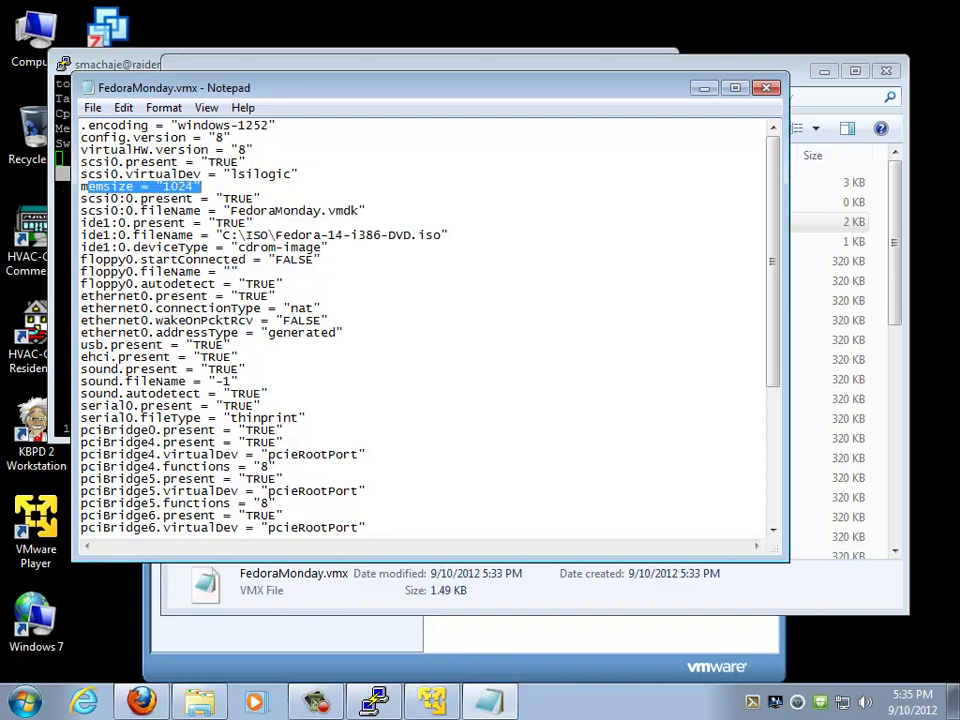
{"action": "key", "text": "End"}
{"action": "key", "text": "Left"}
{"action": "key", "text": "shift+Left"}
{"action": "key", "text": "shift+Left"}
{"action": "key", "text": "shift+Left"}
{"action": "key", "text": "shift+Left"}
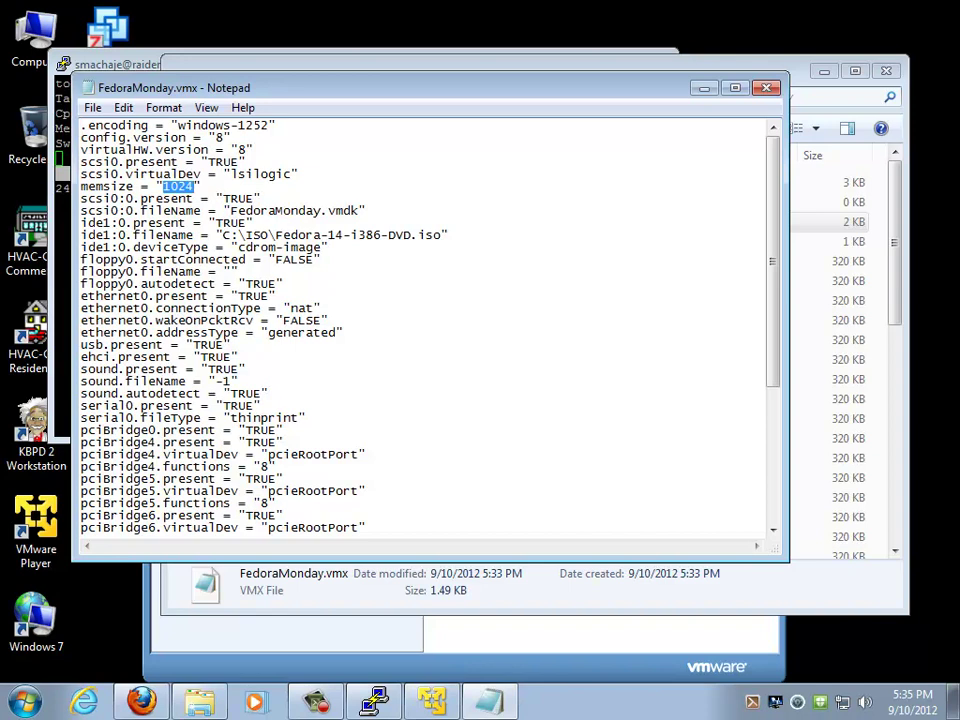
Highlight the ISO path in the ide1:0.fileName line, and close both the configuration file and the Explorer window
{"action": "key", "text": "Down"}
{"action": "key", "text": "Down"}
{"action": "key", "text": "Down"}
{"action": "key", "text": "Down"}
{"action": "key", "text": "Right"}
{"action": "key", "text": "Right"}
{"action": "key", "text": "Right"}
{"action": "key", "text": "Right"}
{"action": "key", "text": "Right"}
{"action": "key", "text": "Right"}
{"action": "key", "text": "Right"}
{"action": "key", "text": "Right"}
{"action": "key", "text": "shift+Right"}
{"action": "key", "text": "shift+Right"}
{"action": "key", "text": "shift+Right"}
{"action": "key", "text": "shift+Right"}
{"action": "key", "text": "shift+Right"}
{"action": "key", "text": "shift+Right"}
{"action": "key", "text": "shift+Right"}
{"action": "key", "text": "shift+Right"}
{"action": "key", "text": "shift+Right"}
{"action": "key", "text": "shift+Right"}
{"action": "key", "text": "shift+Right"}
{"action": "key", "text": "shift+Right"}
{"action": "key", "text": "shift+Right"}
{"action": "key", "text": "shift+Right"}
{"action": "key", "text": "shift+Right"}
{"action": "key", "text": "shift+Right"}
{"action": "key", "text": "shift+Right"}
{"action": "key", "text": "shift+Right"}
{"action": "key", "text": "shift+Right"}
{"action": "key", "text": "shift+Right"}
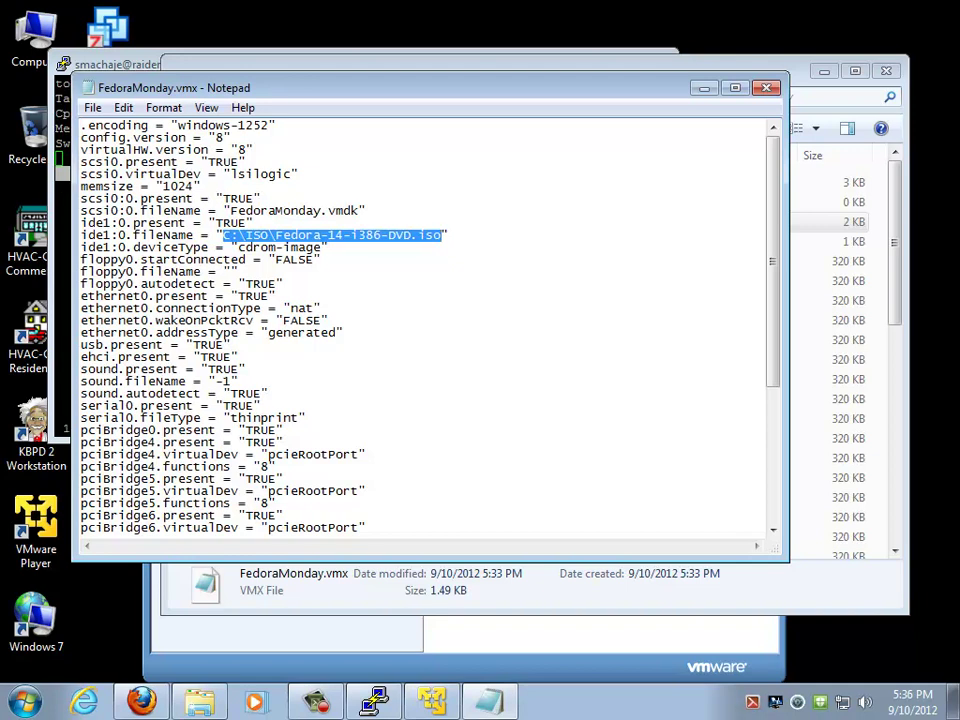
{"action": "key", "text": "alt+F4"}
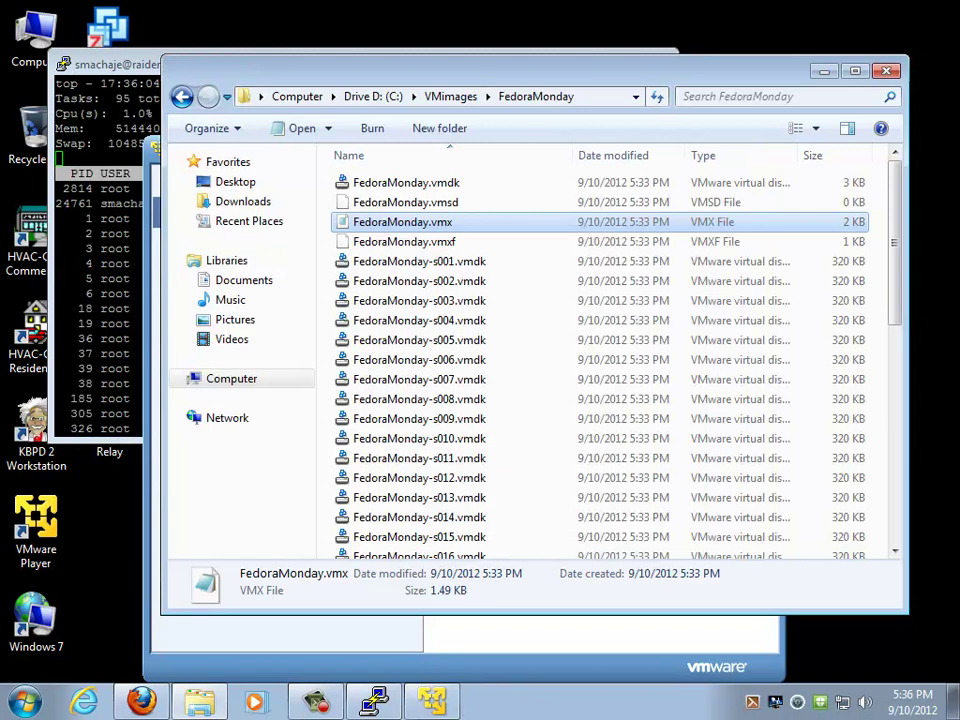
{"action": "key", "text": "alt+F4"}
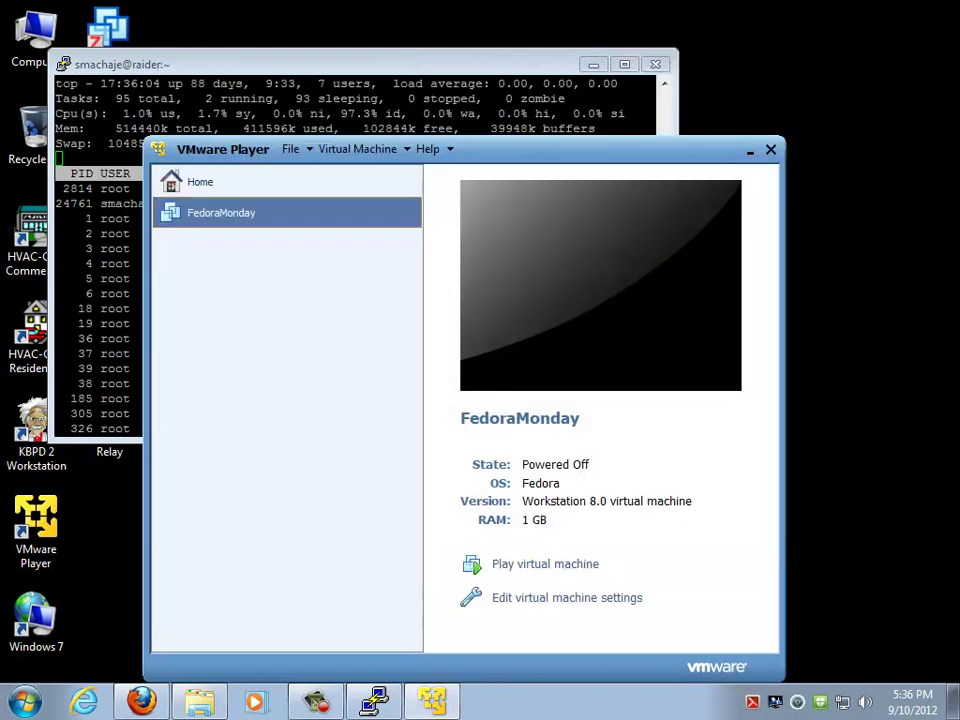
Start the FedoraMonday virtual machine and dismiss the long mode hint so that it does not show again
{"action": "left_click_drag", "start_coordinate": [600, 149], "coordinate": [627, 74]}
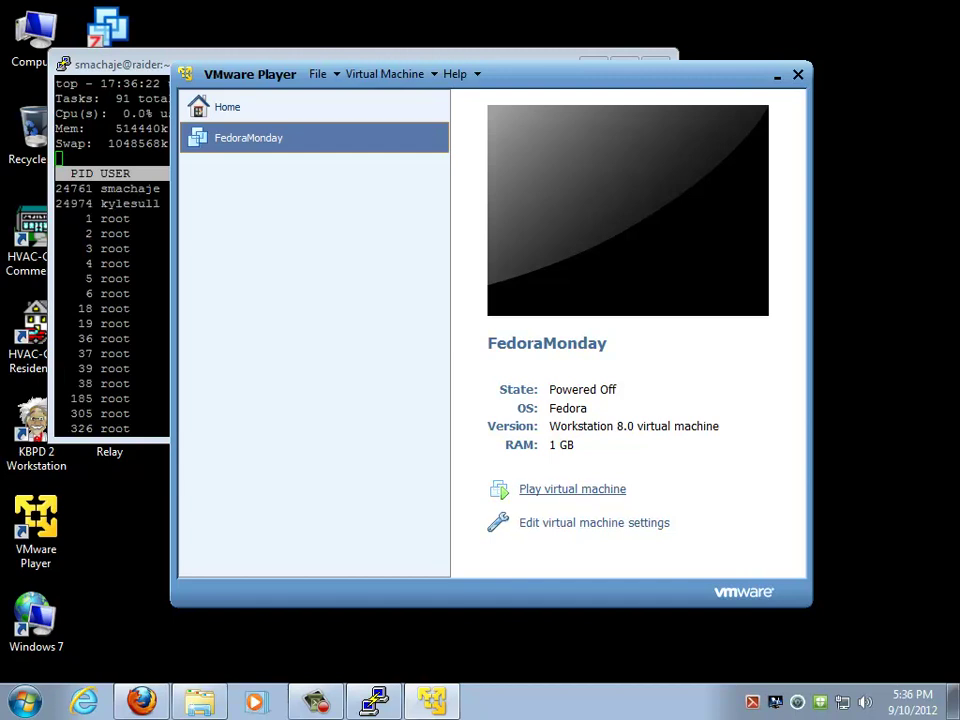
{"action": "left_click", "coordinate": [572, 489]}
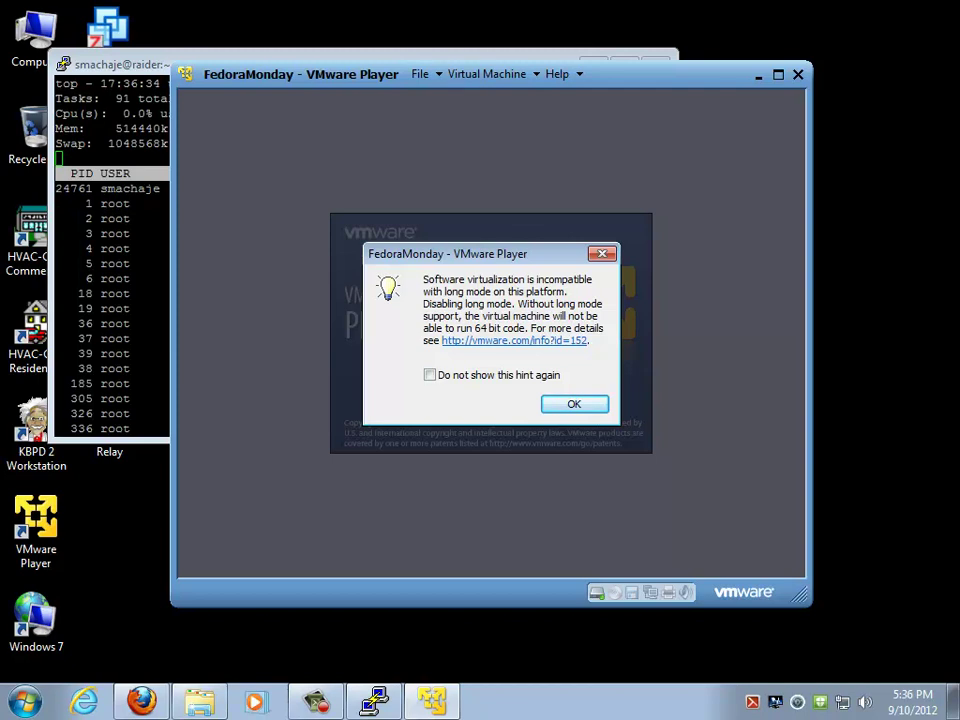
{"action": "left_click", "coordinate": [429, 375]}
{"action": "key", "text": "Return"}
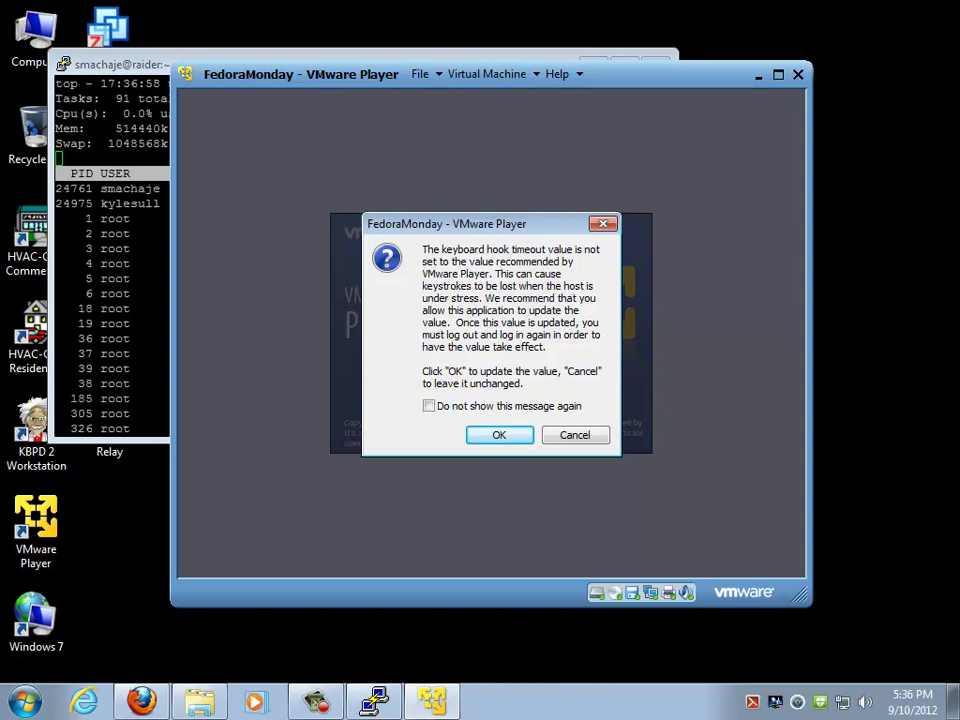
Accept the keyboard hook timeout update with its message suppressed in future, and postpone the VMware Tools for Linux download
{"action": "key", "text": "alt+d"}
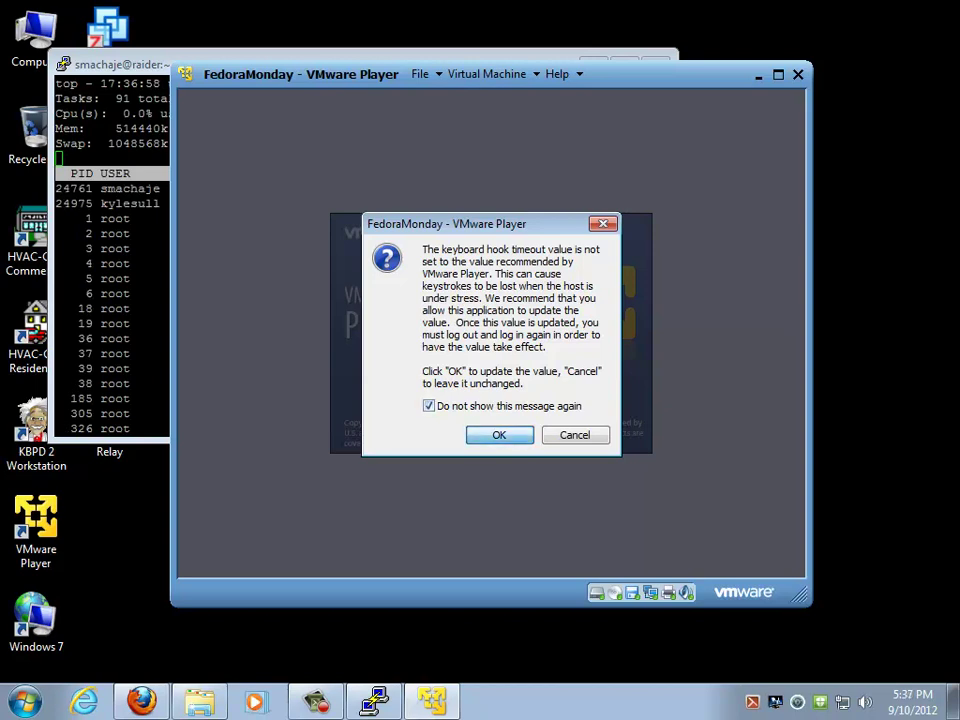
{"action": "key", "text": "Return"}
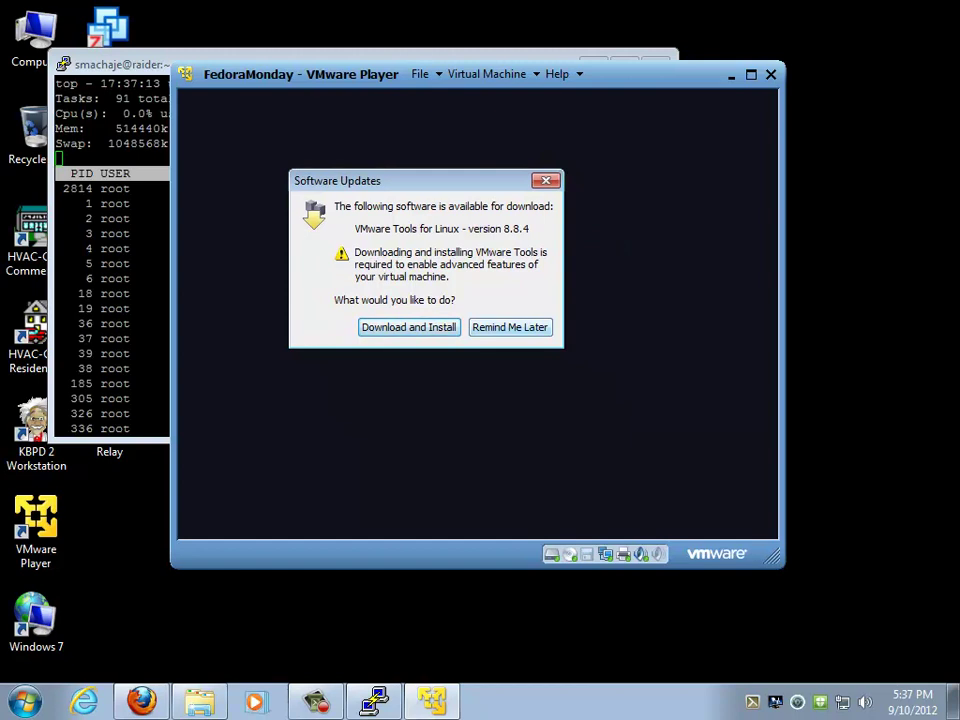
{"action": "key", "text": "Tab"}
{"action": "key", "text": "Return"}
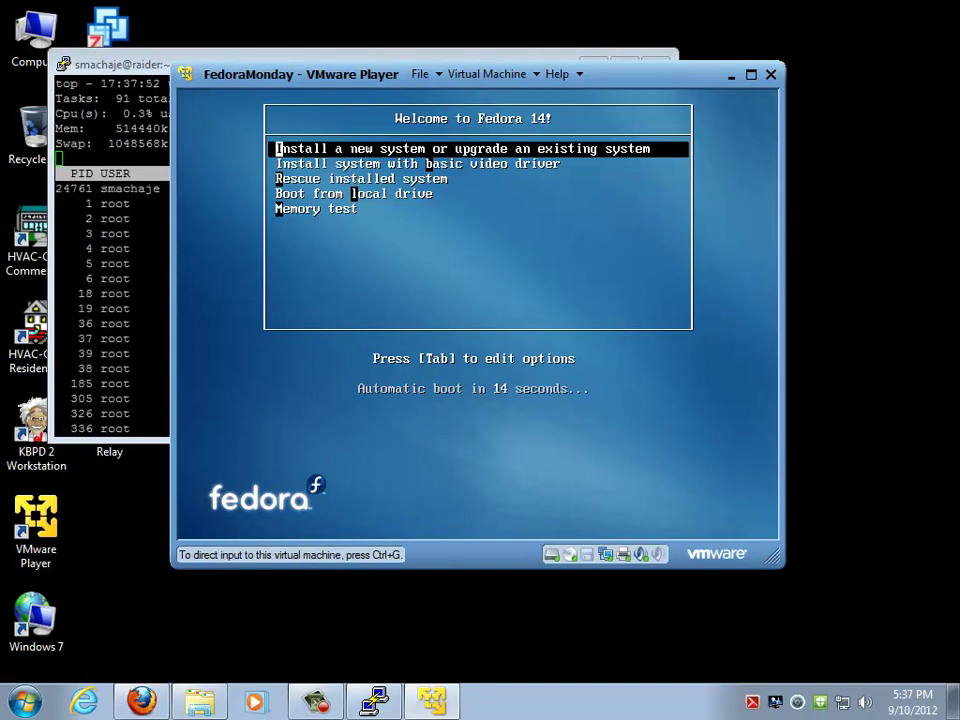
Capture and release the virtual machine's input, reposition its window, and switch it to full screen and back to a window
{"action": "left_click", "coordinate": [378, 291]}
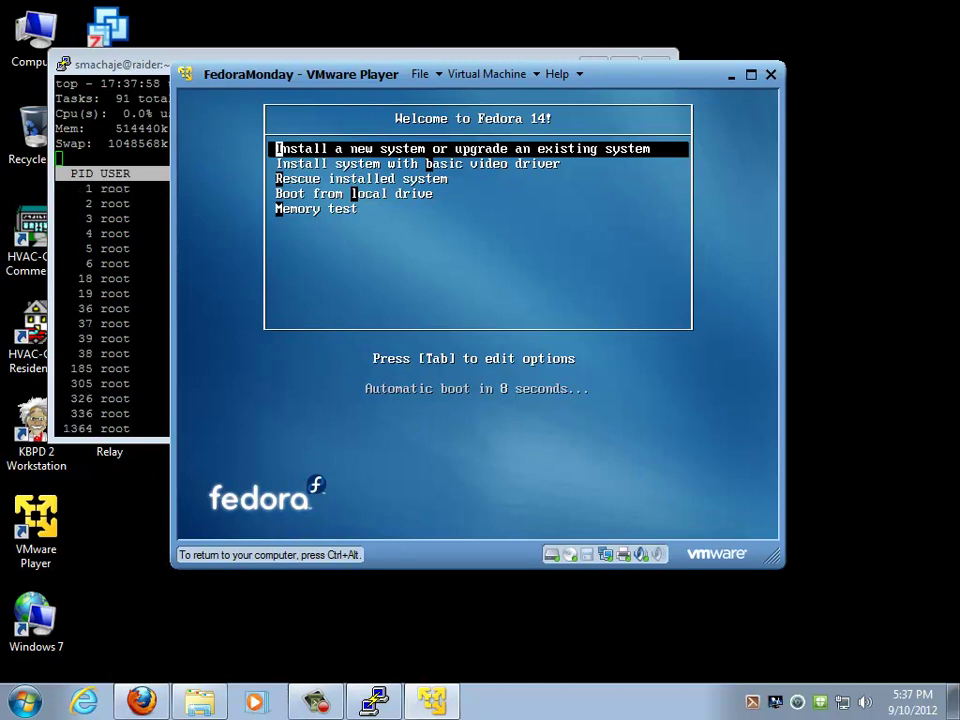
{"action": "key", "text": "ctrl+alt"}
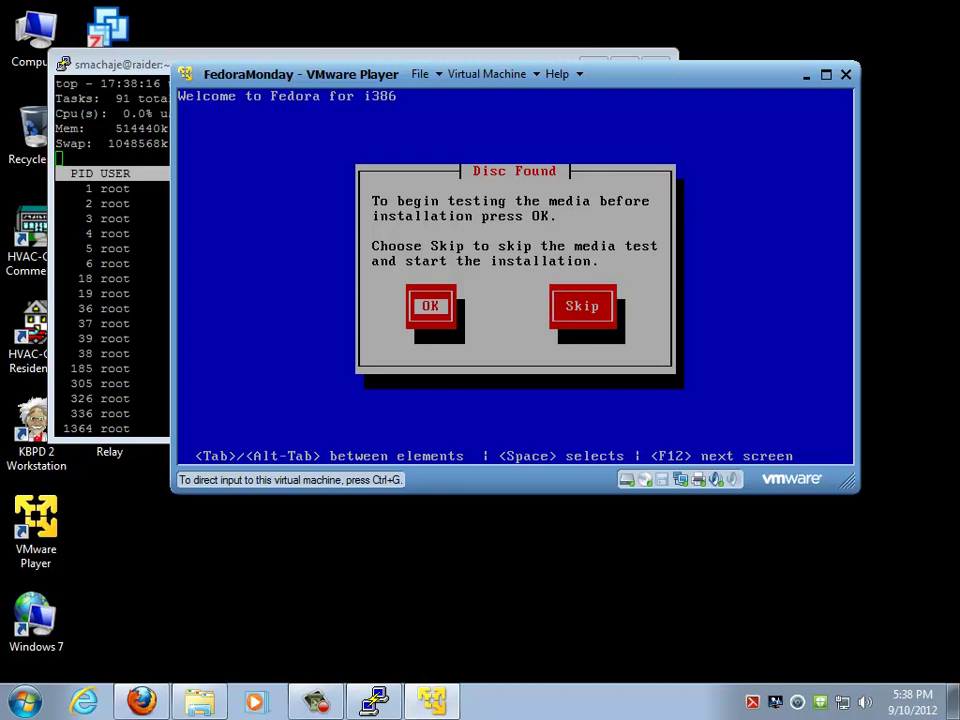
{"action": "left_click_drag", "start_coordinate": [300, 74], "coordinate": [172, 49]}
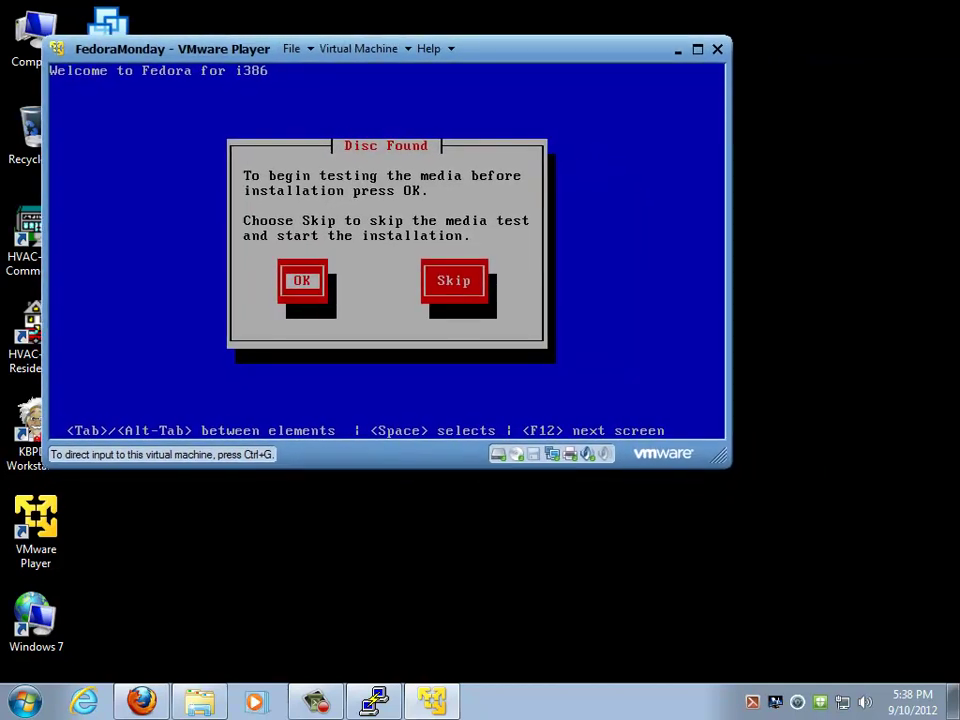
{"action": "double_click", "coordinate": [172, 49]}
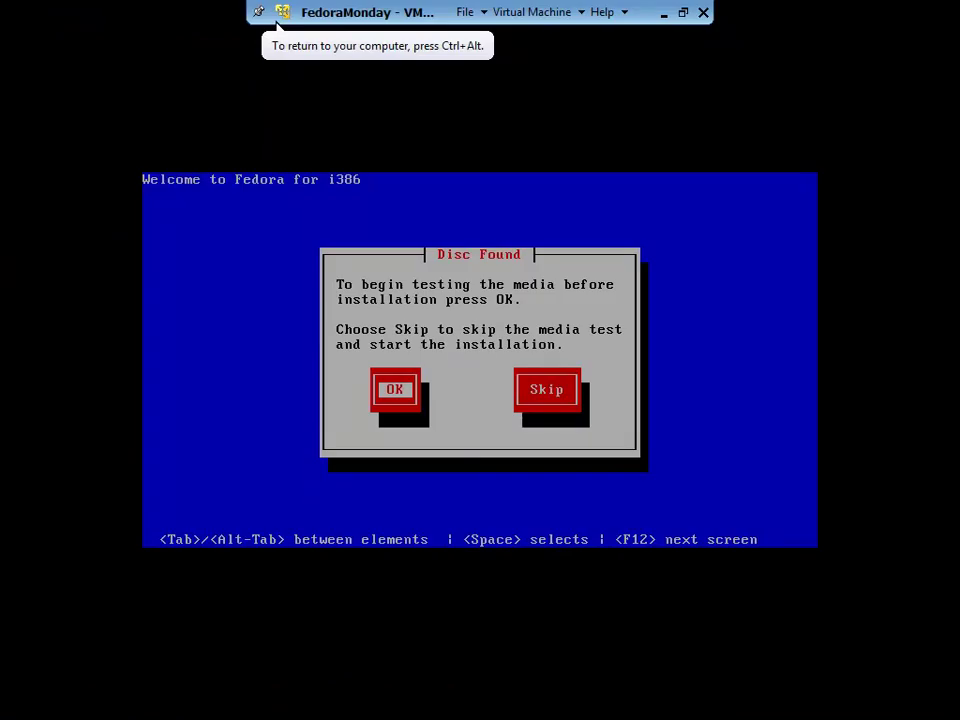
{"action": "double_click", "coordinate": [278, 20]}
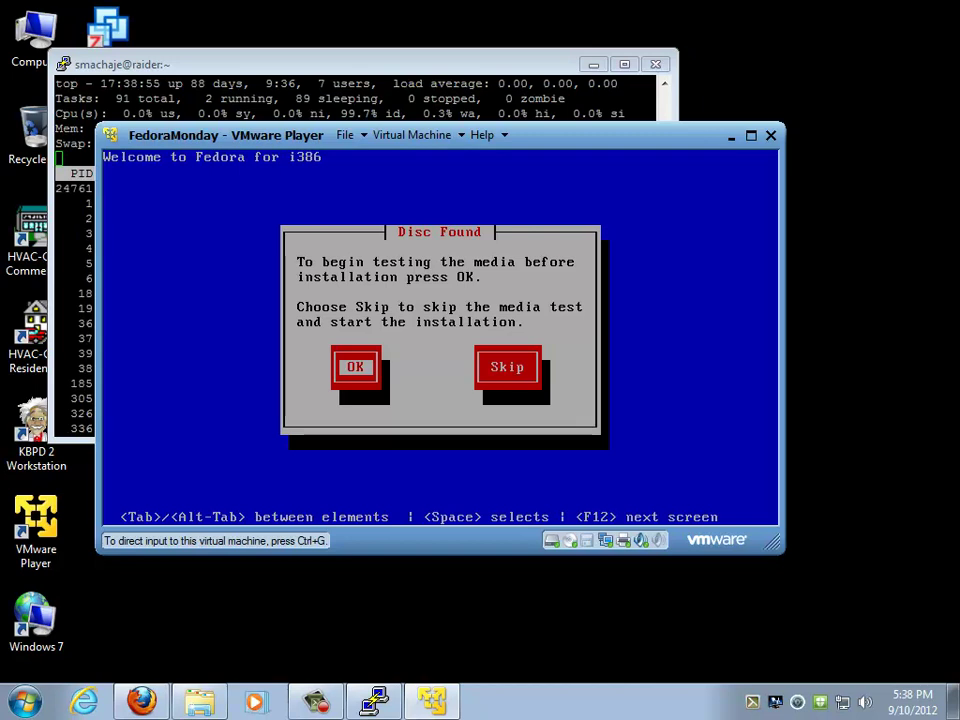
Direct input to the virtual machine and skip the installation media test
{"action": "key", "text": "ctrl+g"}
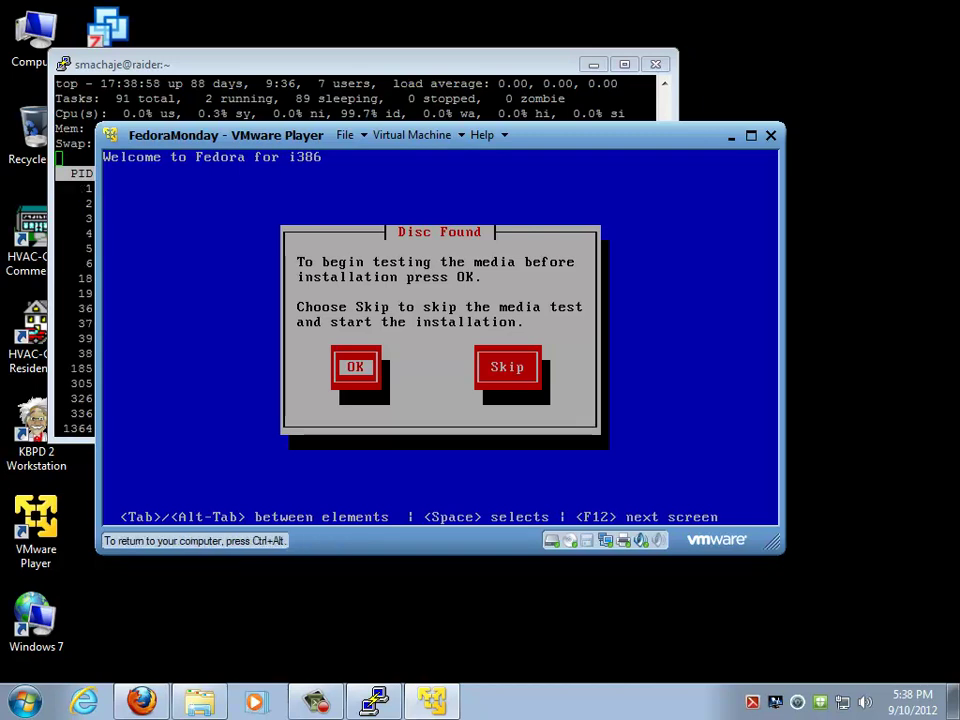
{"action": "key", "text": "Tab"}
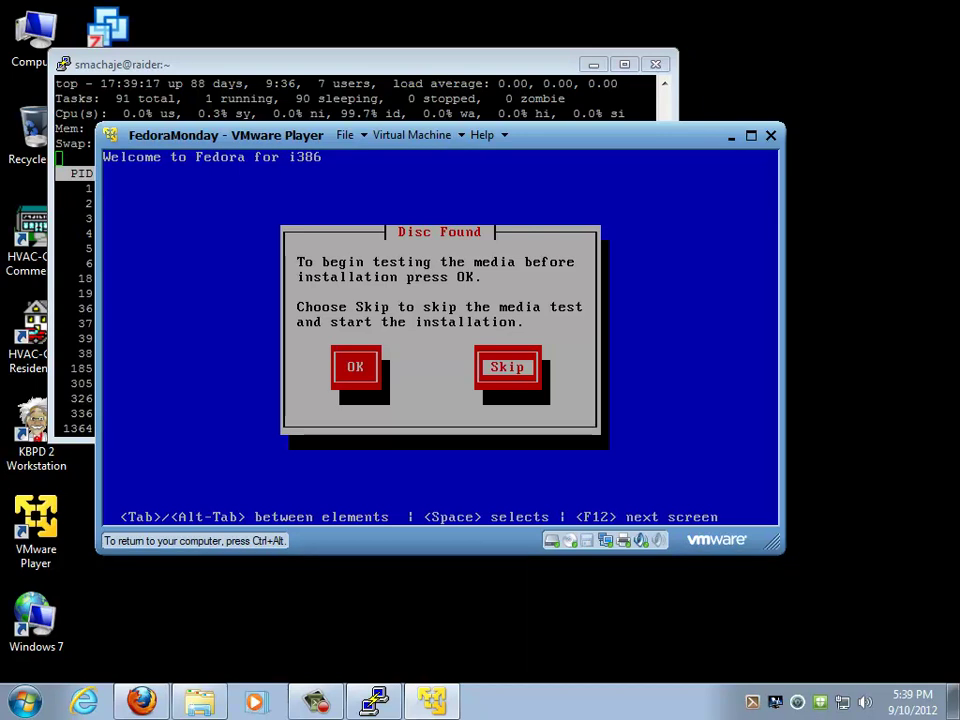
{"action": "key", "text": "Return"}
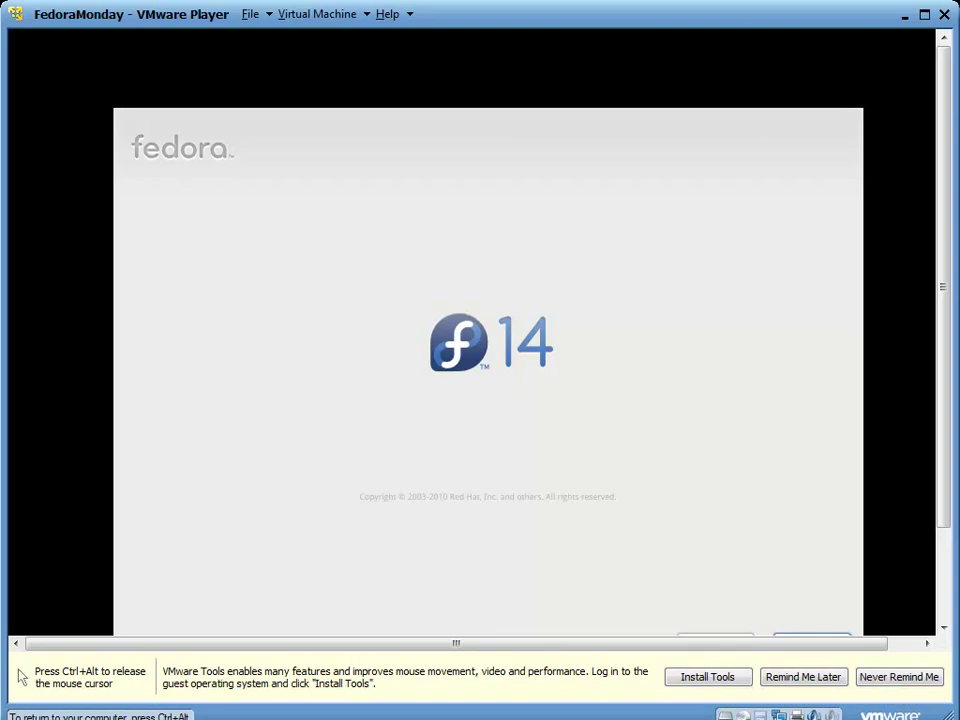
Switch the virtual machine to full screen and direct input to the Fedora installer
{"action": "key", "text": "ctrl+alt"}
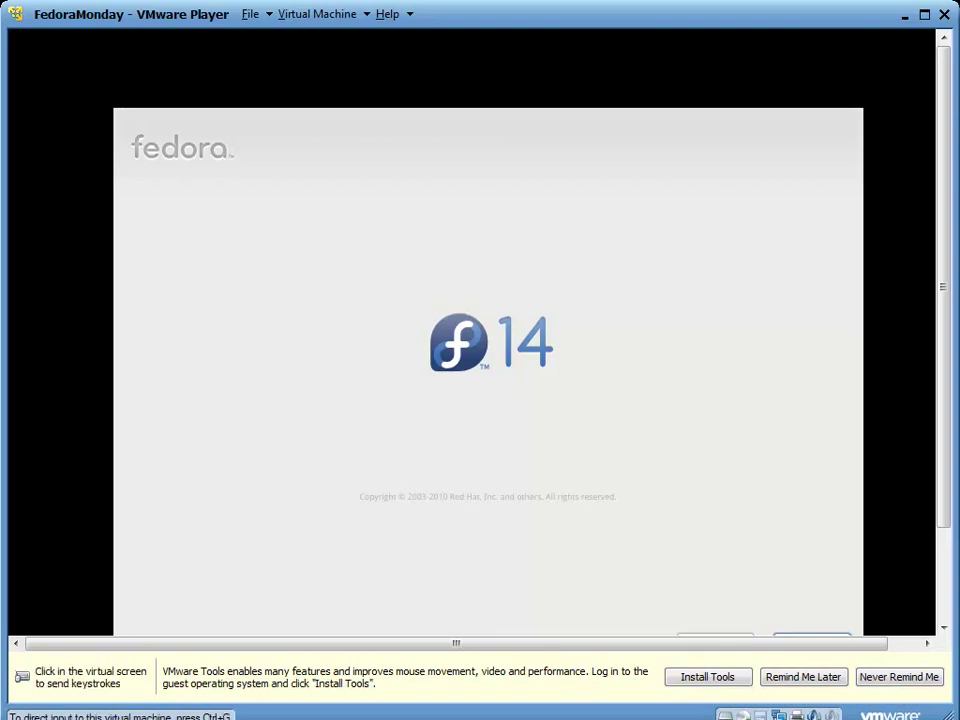
{"action": "key", "text": "ctrl+alt+Return"}
{"action": "left_click", "coordinate": [778, 227]}
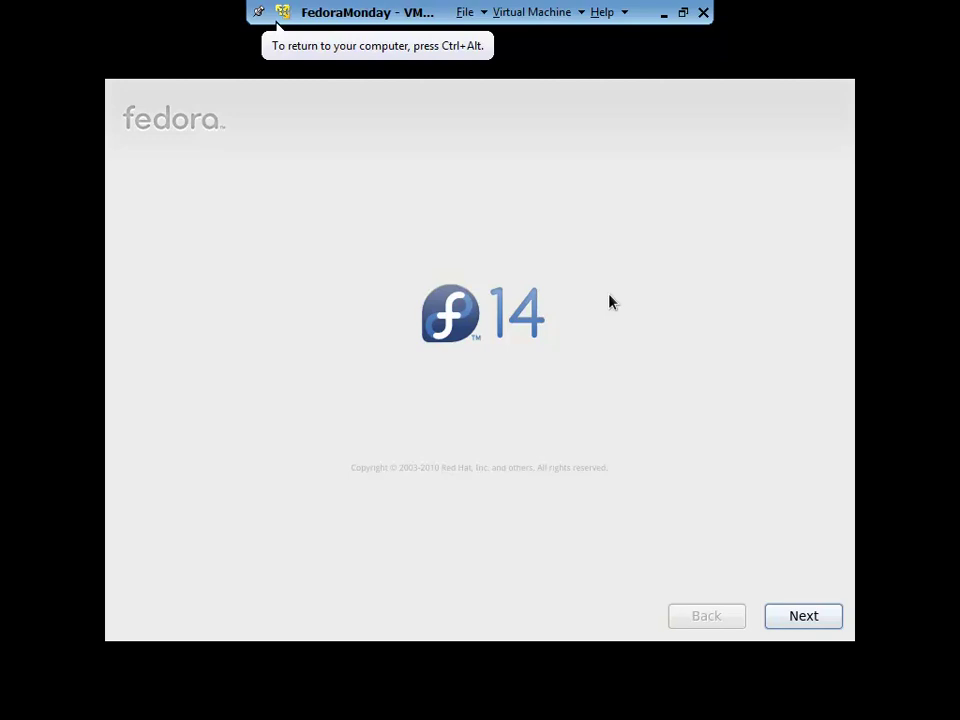
Proceed past the installer's welcome screen, accepting English as the installation language and U.S. English as the keyboard
{"action": "left_click", "coordinate": [806, 617]}
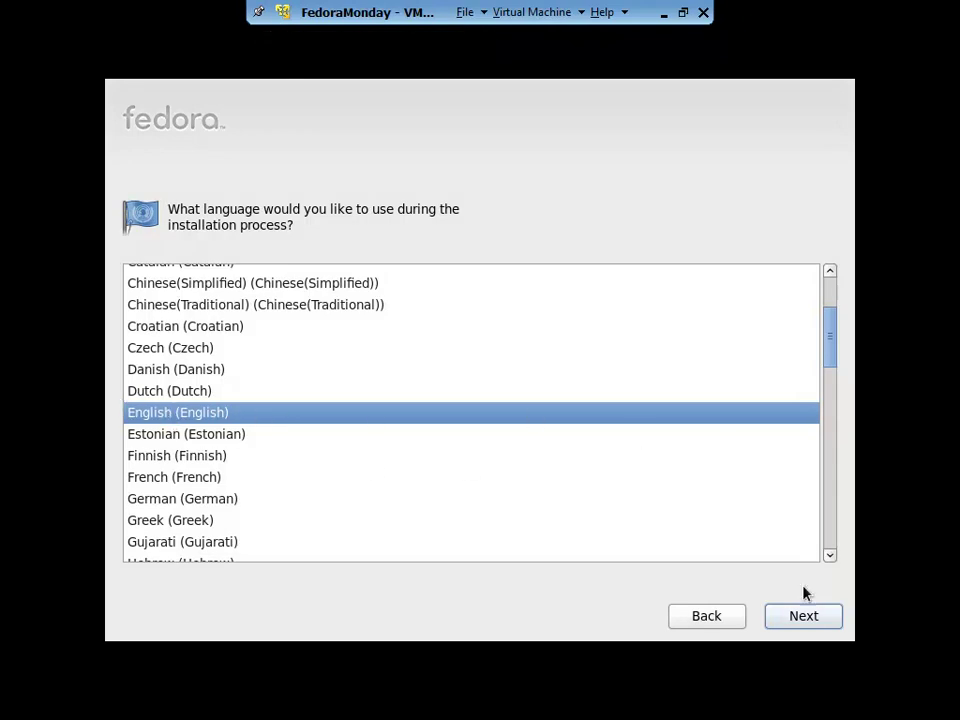
{"action": "left_click", "coordinate": [809, 619]}
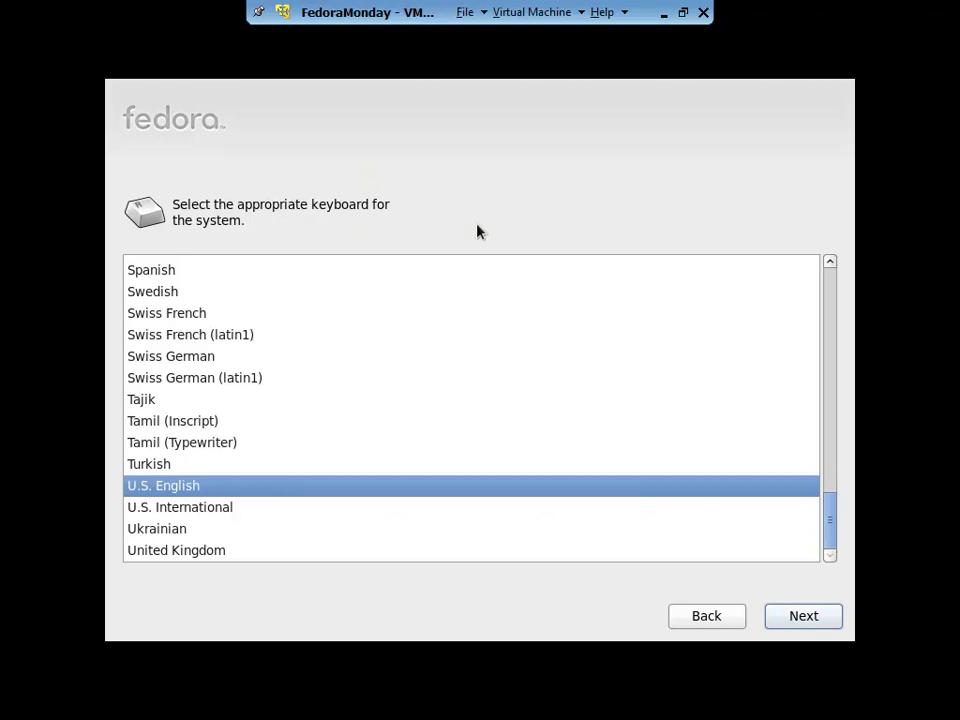
{"action": "left_click", "coordinate": [817, 625]}
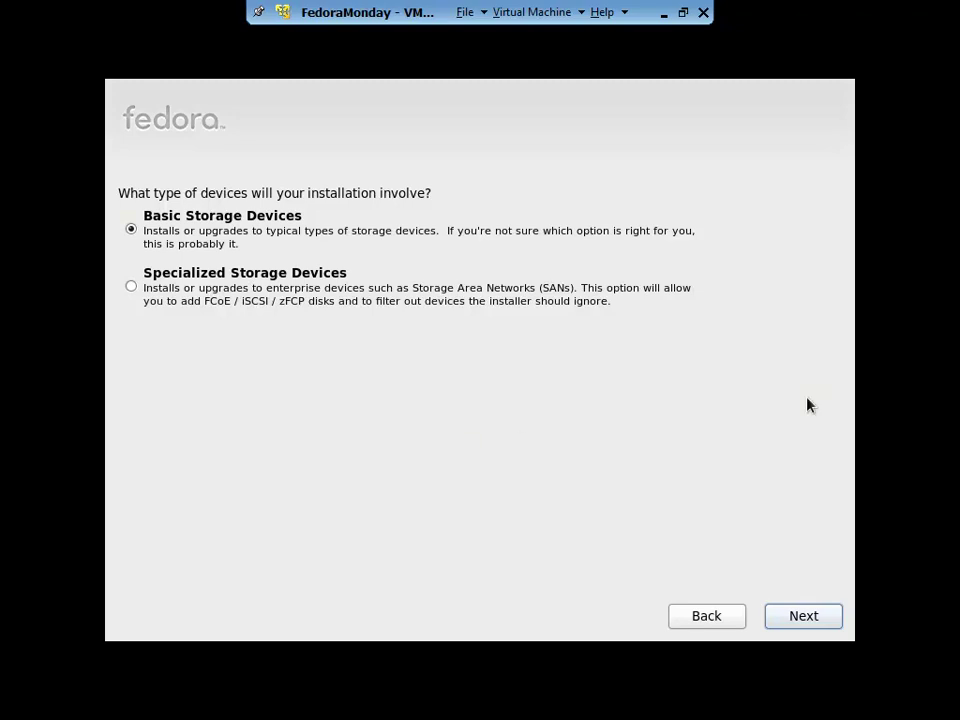
Re-initialize all drives under Basic Storage Devices, and replace the default hostname with the user's account name
{"action": "left_click", "coordinate": [799, 618]}
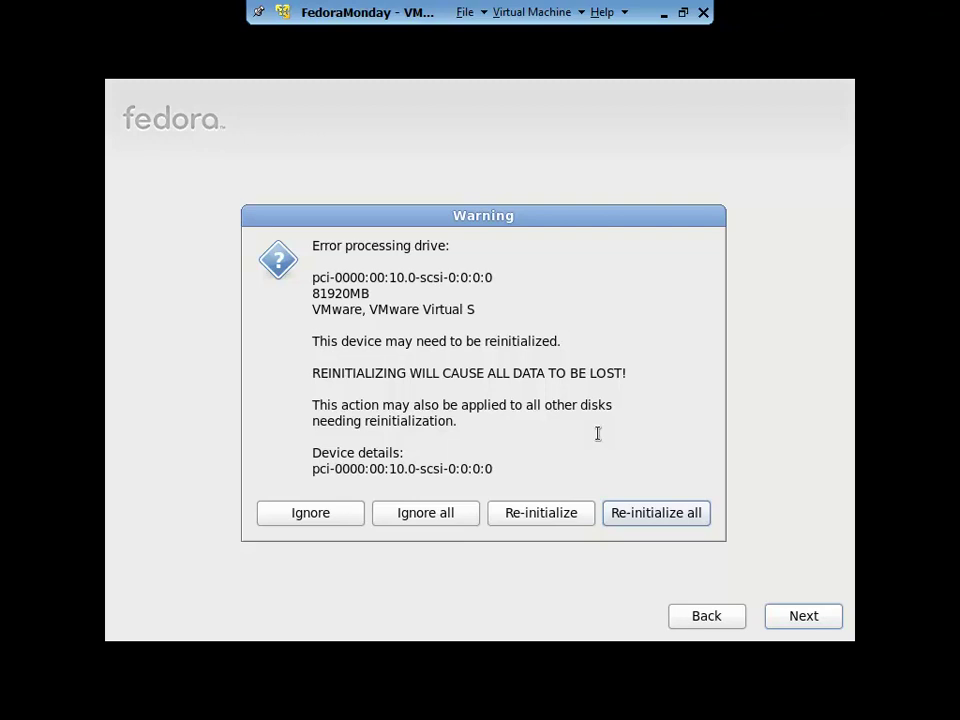
{"action": "left_click", "coordinate": [677, 517]}
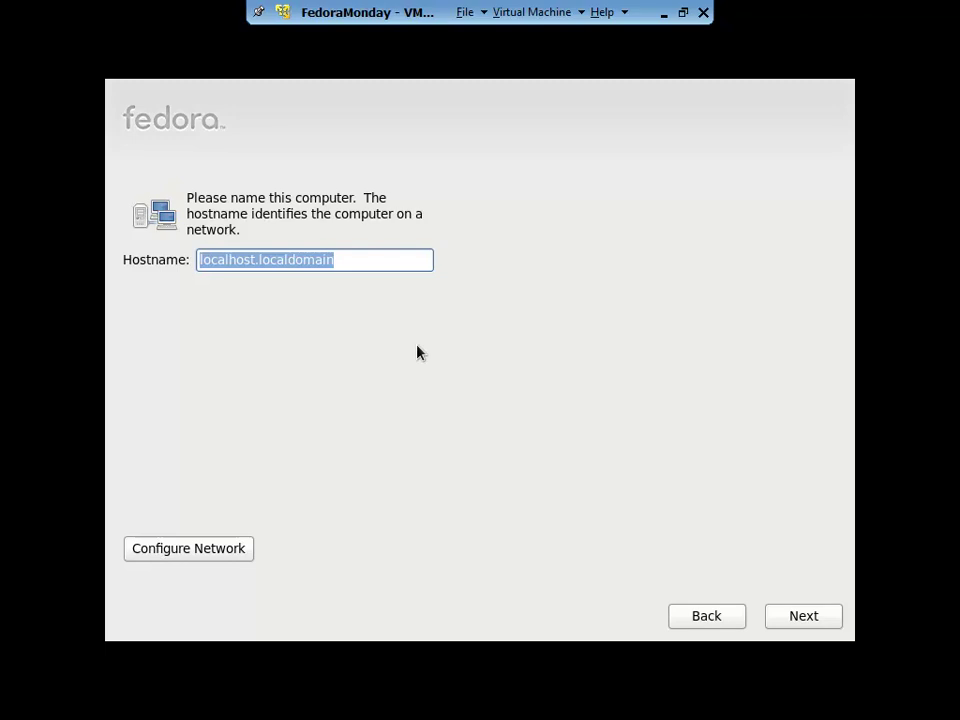
{"action": "type", "text": "smachaje"}
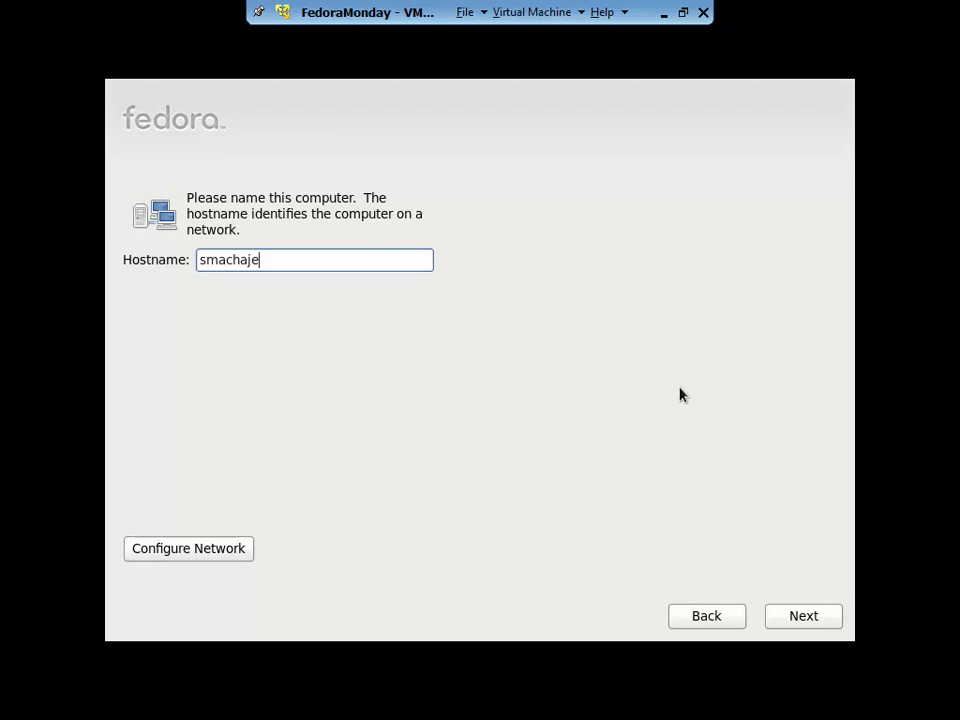
{"action": "left_click", "coordinate": [800, 622]}
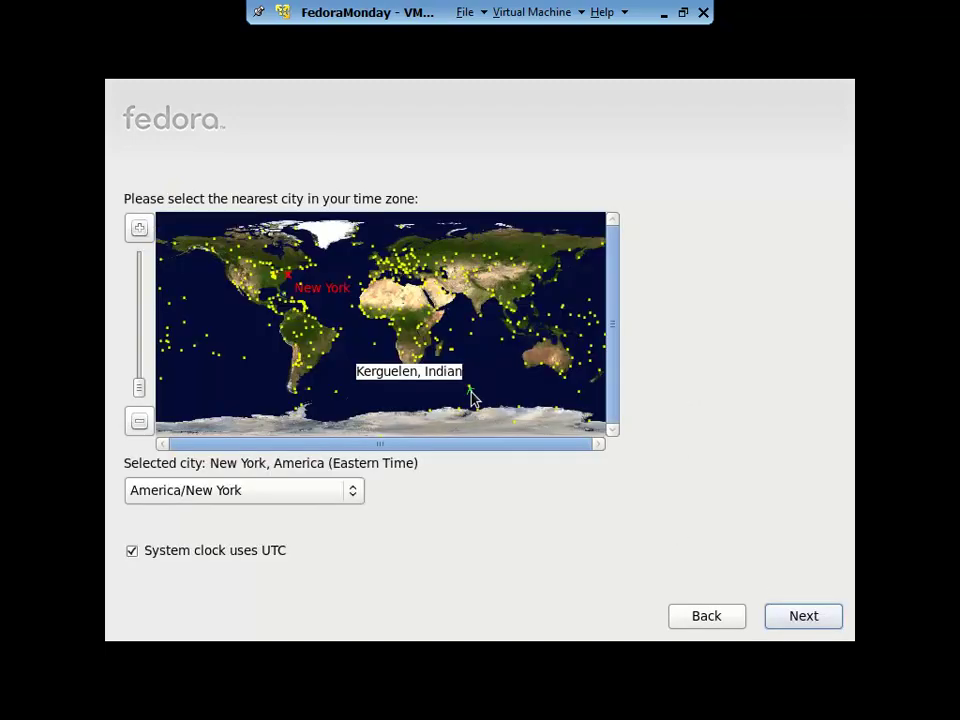
Set the time zone to America/Detroit and turn off the system clock's use of UTC
{"action": "left_click", "coordinate": [297, 497]}
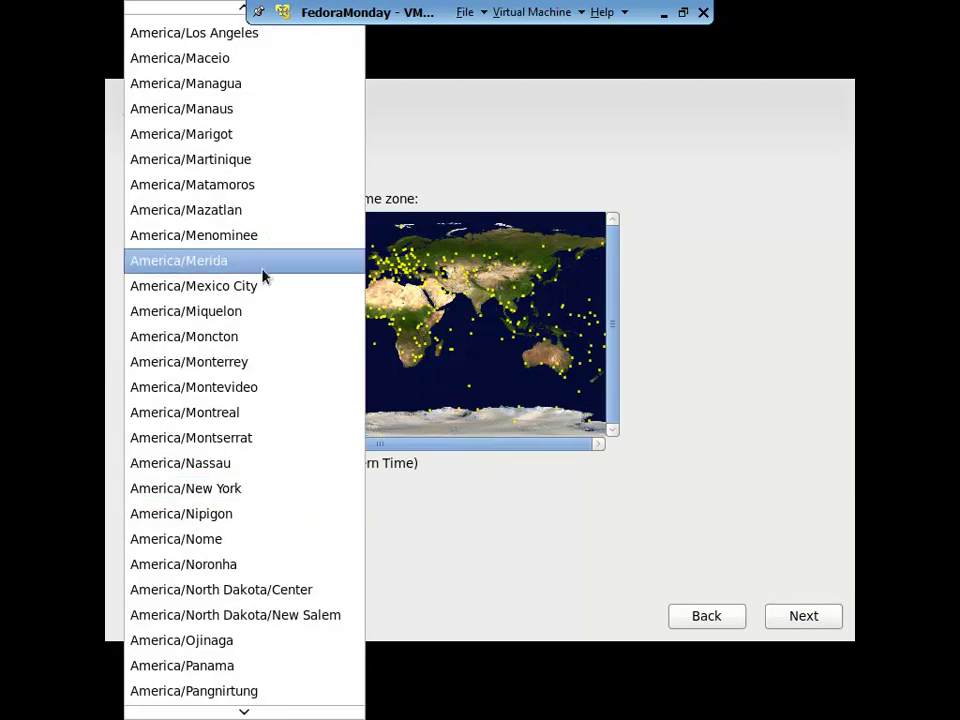
{"action": "scroll", "coordinate": [266, 265], "scroll_direction": "up", "scroll_amount": 5}
{"action": "scroll", "coordinate": [269, 258], "scroll_direction": "up", "scroll_amount": 10}
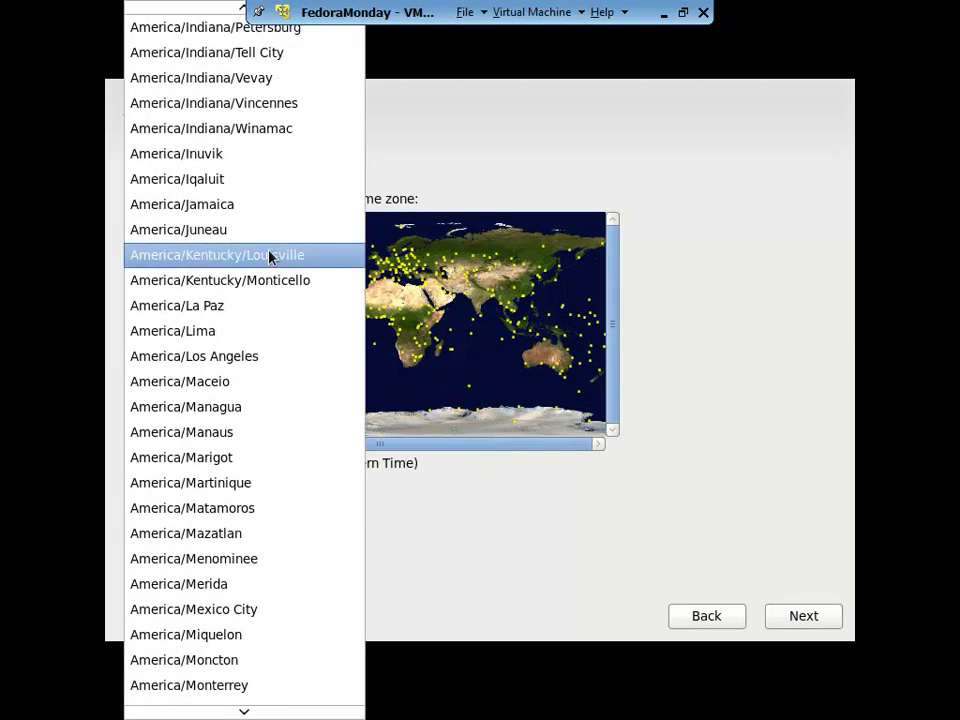
{"action": "scroll", "coordinate": [269, 257], "scroll_direction": "up", "scroll_amount": 3}
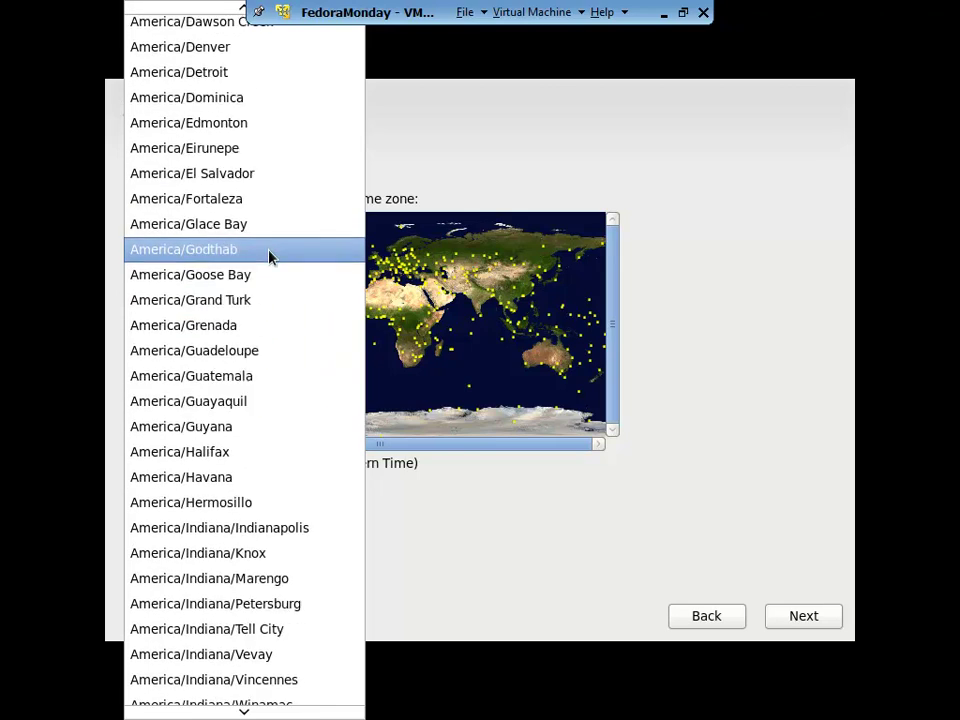
{"action": "scroll", "coordinate": [269, 257], "scroll_direction": "up", "scroll_amount": 3}
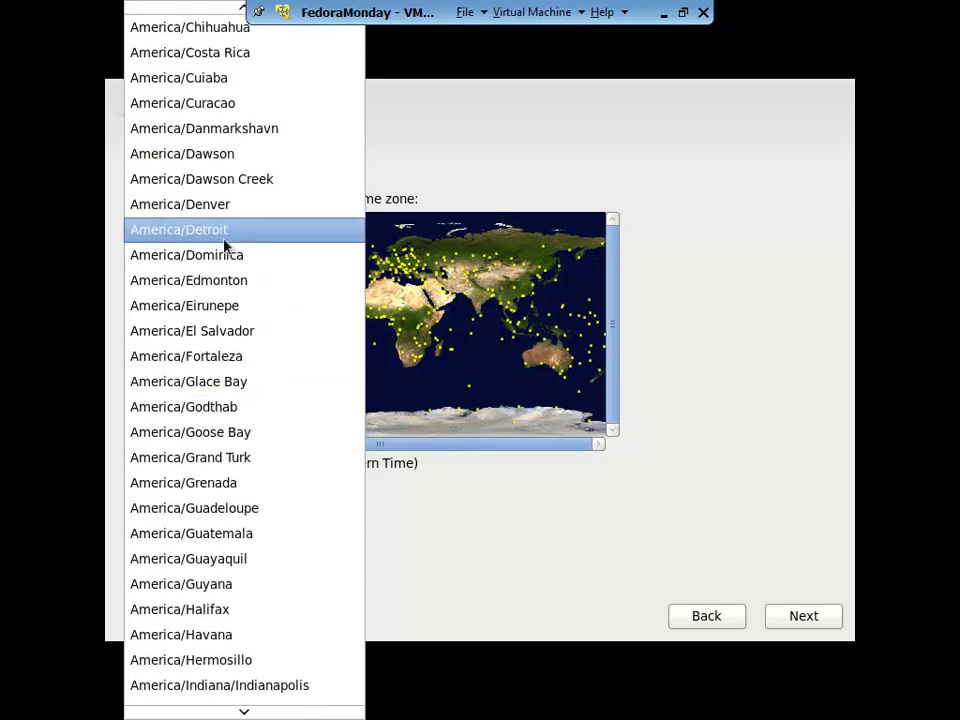
{"action": "left_click", "coordinate": [226, 234]}
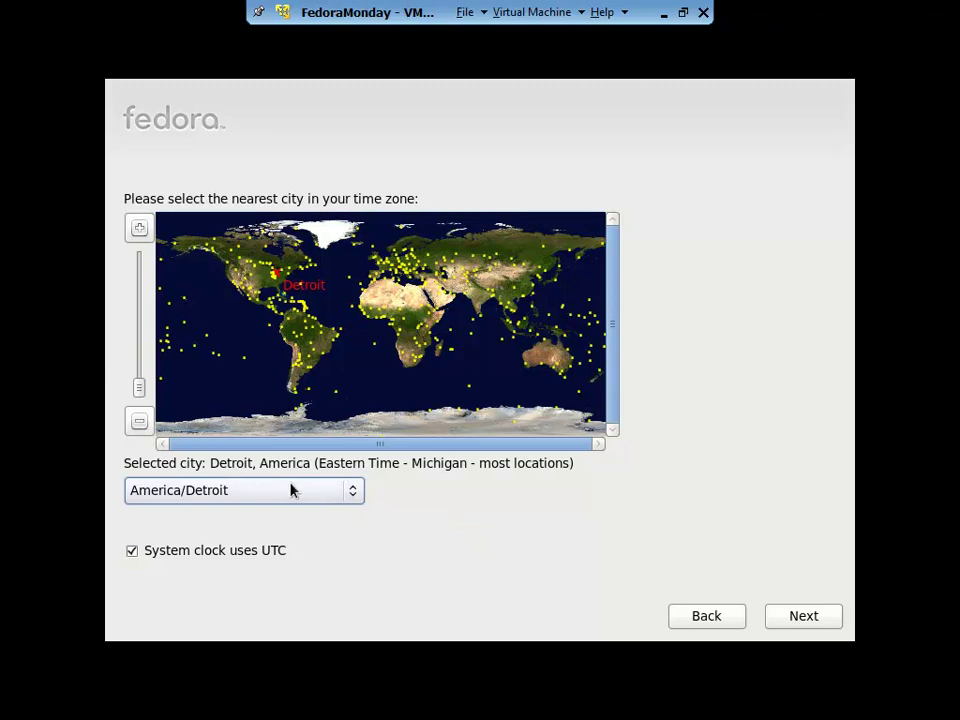
{"action": "left_click", "coordinate": [131, 551]}
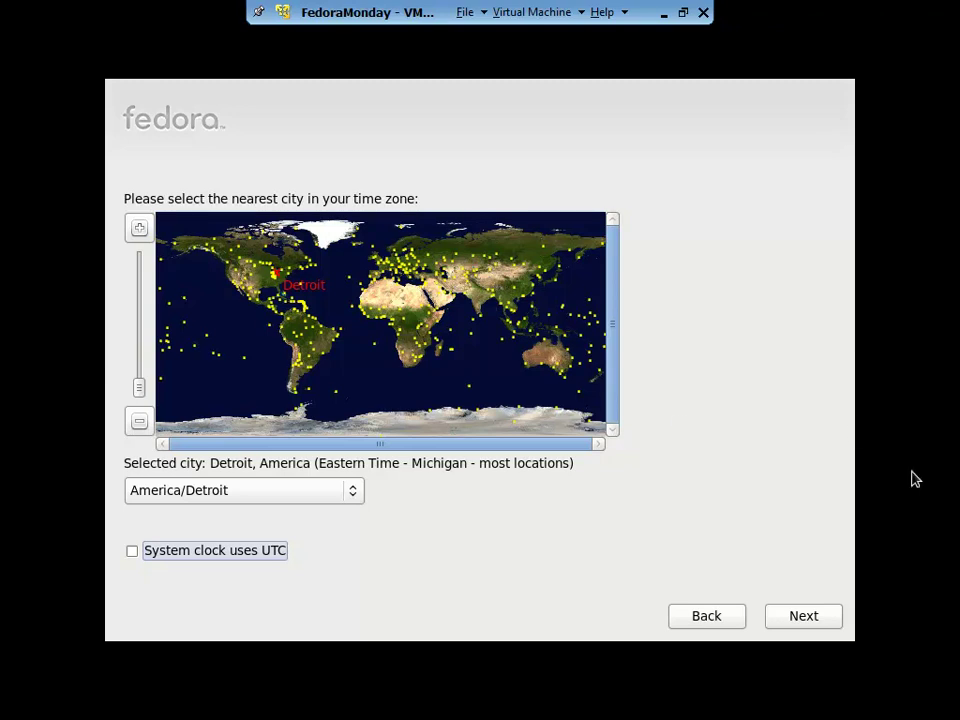
{"action": "left_click", "coordinate": [806, 617]}
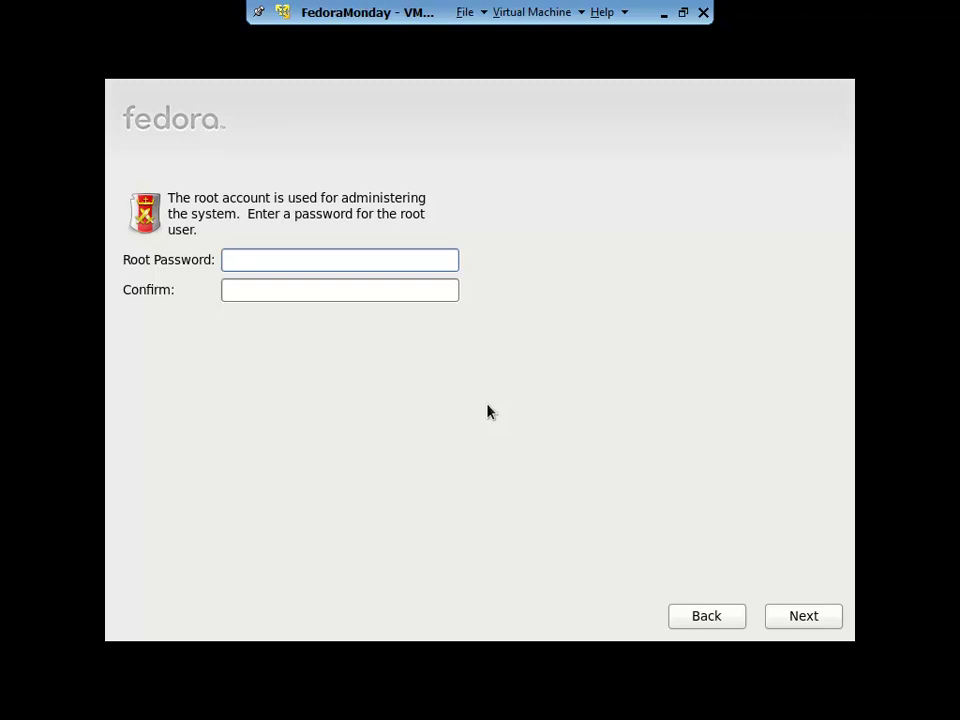
Enter and confirm the root password, and use it despite the weak password warning
{"action": "type", "text": "••••••••••"}
{"action": "key", "text": "Tab"}
{"action": "type", "text": "••••••••••"}
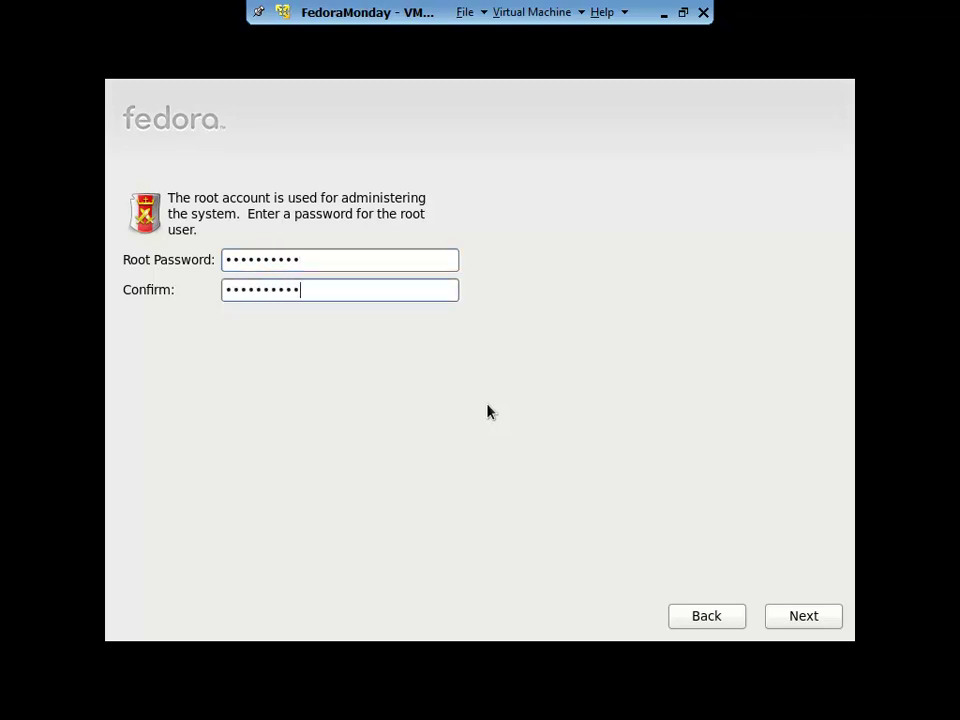
{"action": "left_click", "coordinate": [815, 619]}
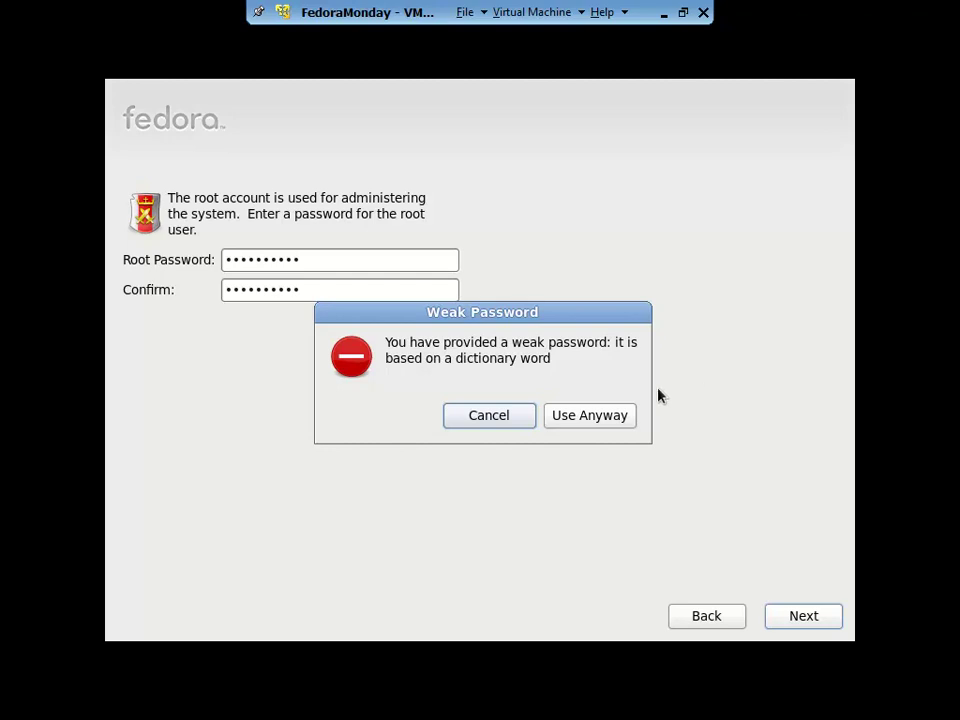
{"action": "left_click", "coordinate": [583, 416]}
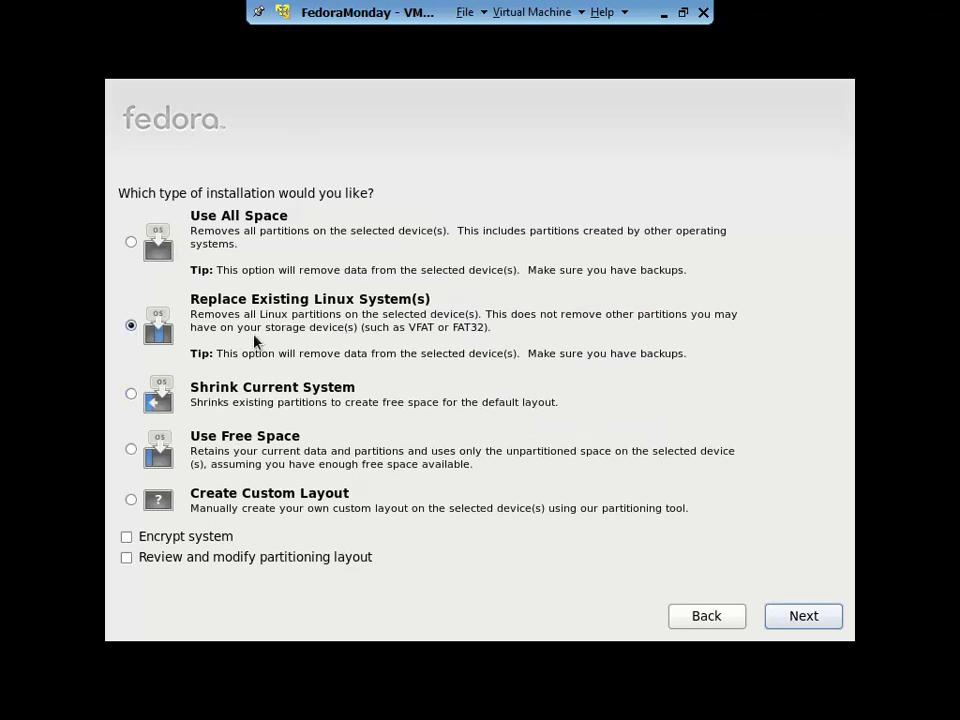
Choose Create Custom Layout as the installation type and proceed to the partitioning screen
{"action": "left_click", "coordinate": [249, 497]}
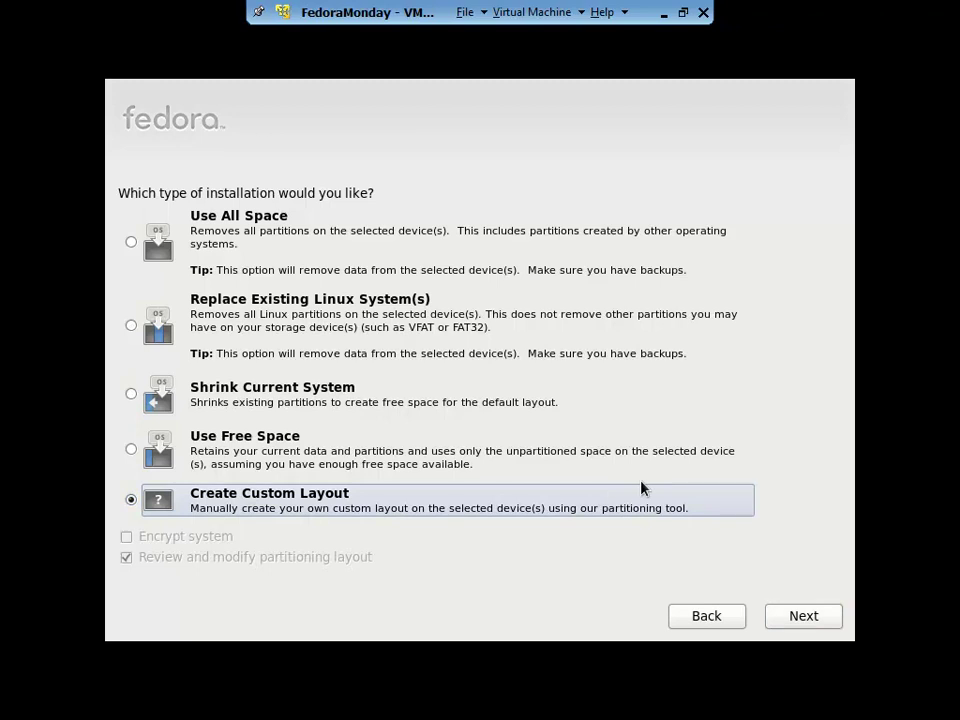
{"action": "left_click", "coordinate": [824, 616]}
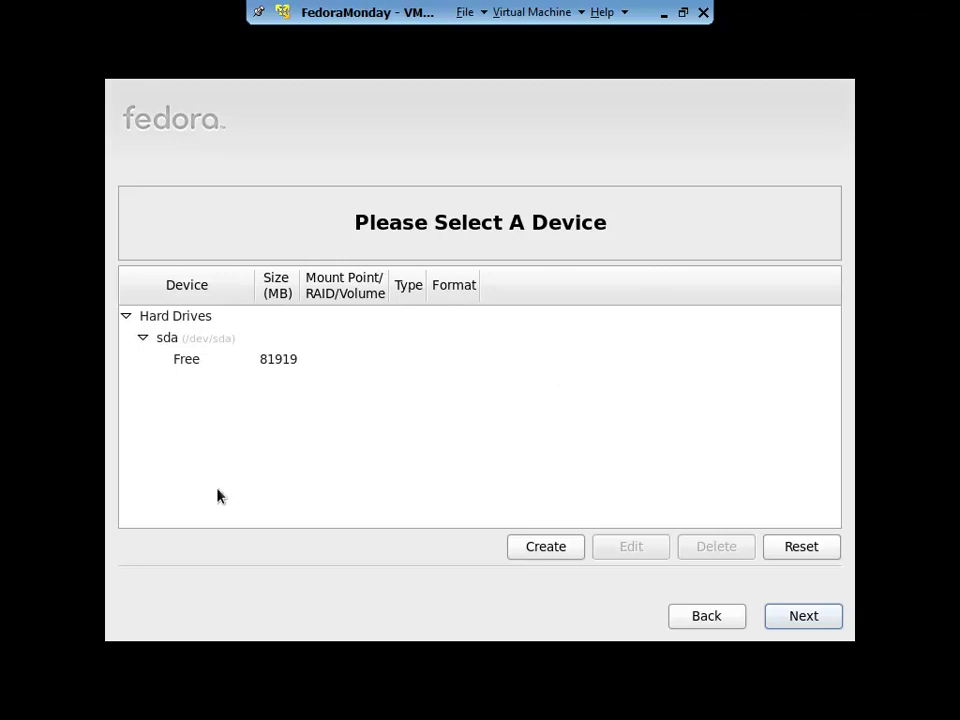
Start a new standard partition in the free space on drive sda
{"action": "left_click", "coordinate": [267, 362]}
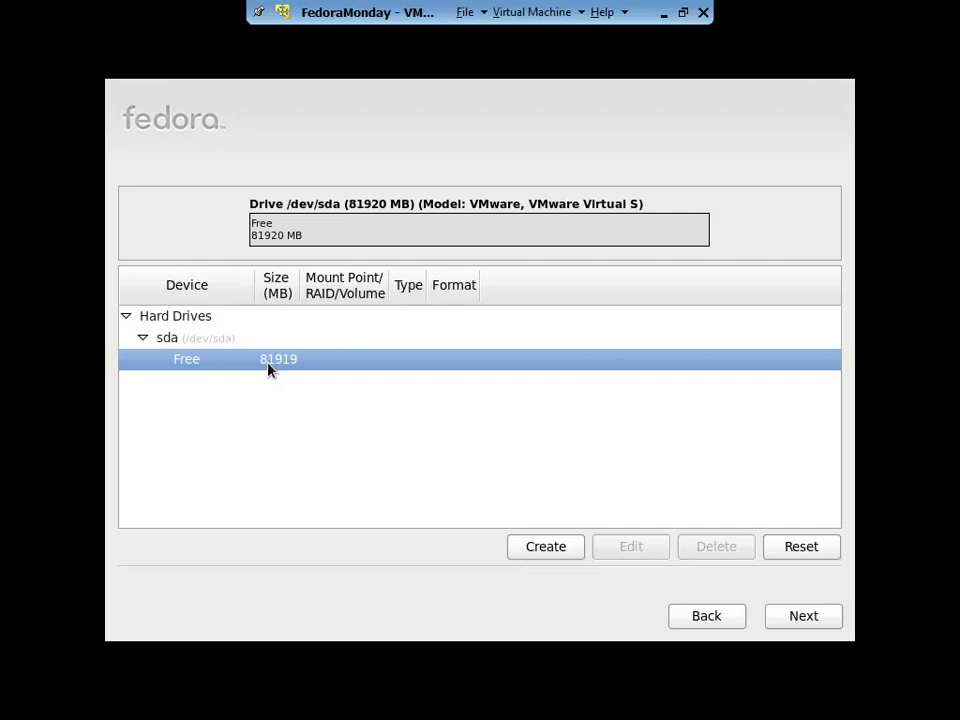
{"action": "left_click", "coordinate": [549, 549]}
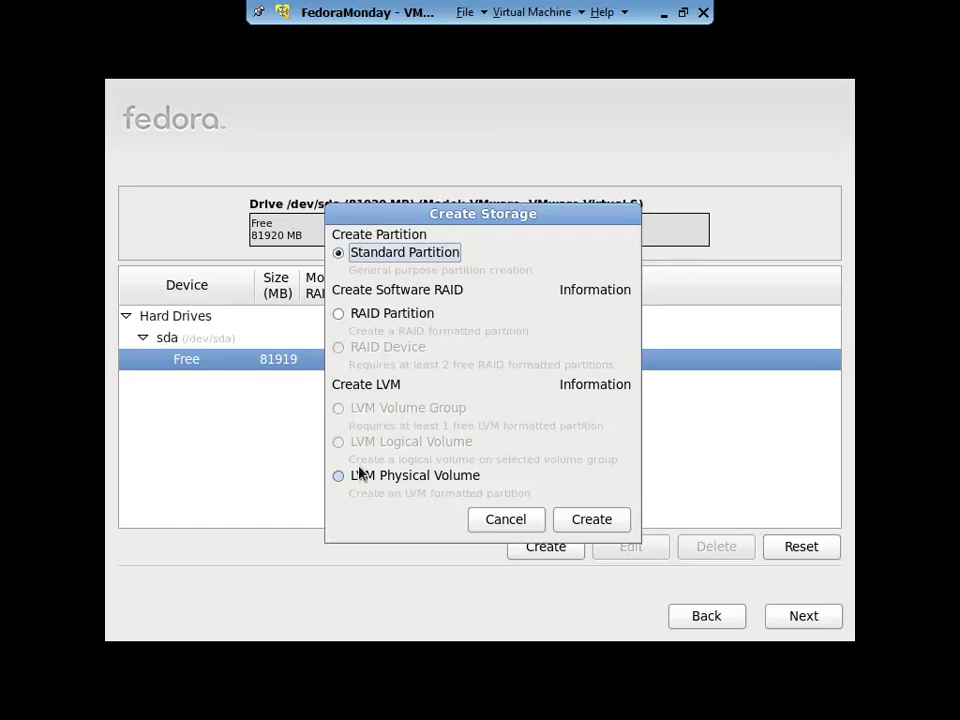
{"action": "left_click", "coordinate": [381, 316]}
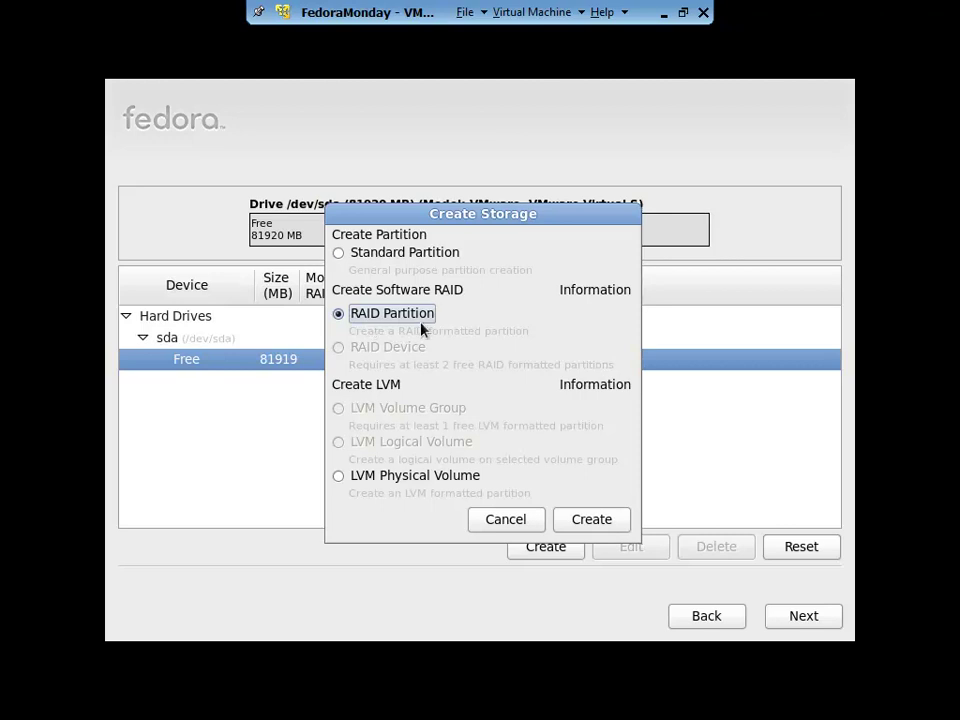
{"action": "left_click", "coordinate": [410, 477]}
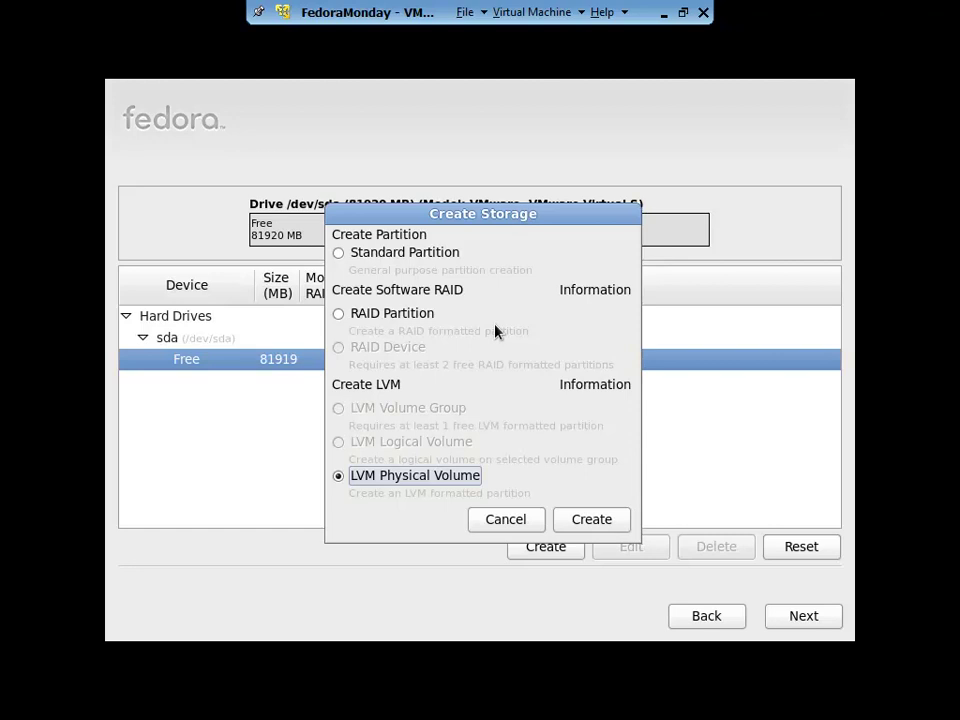
{"action": "left_click", "coordinate": [393, 257]}
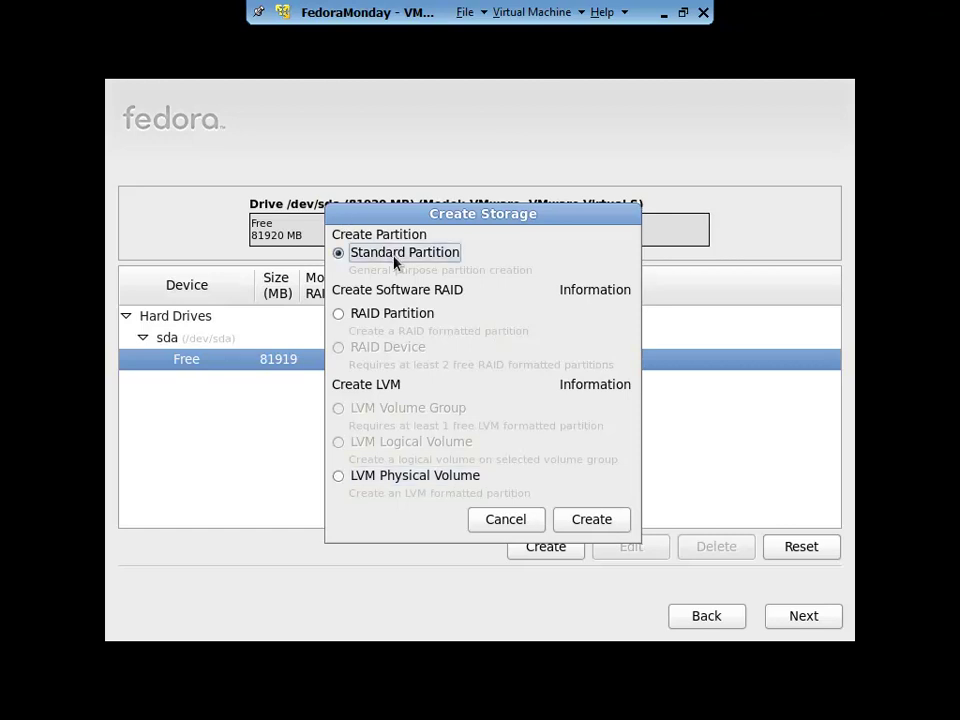
{"action": "left_click", "coordinate": [616, 521]}
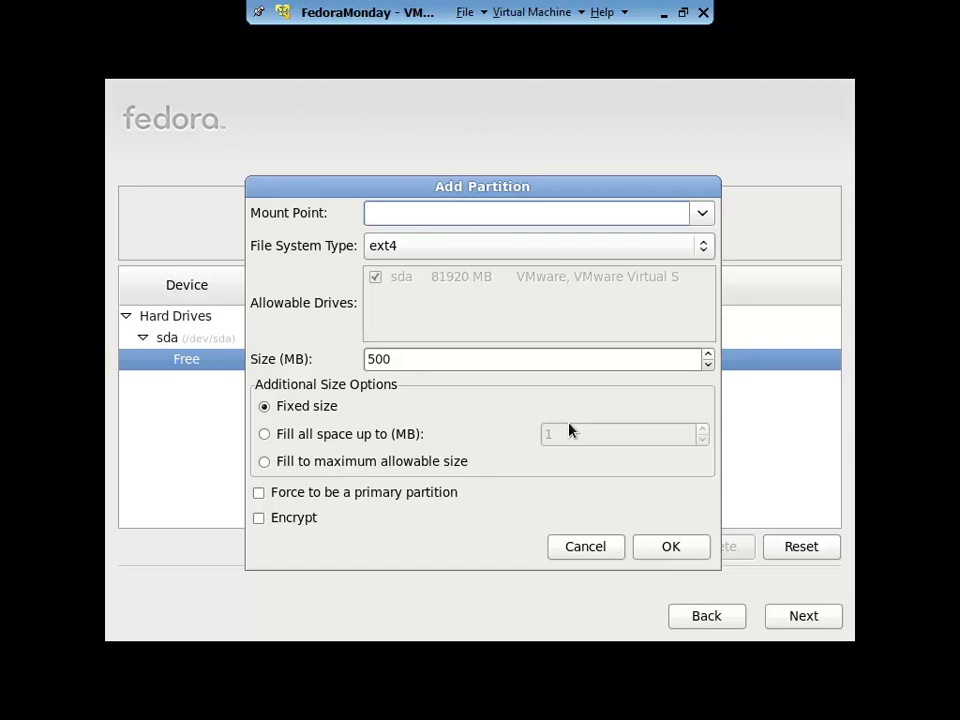
Set the new partition's file system type to swap and create it with a fixed size of 500 MB
{"action": "left_click", "coordinate": [694, 215]}
{"action": "left_click", "coordinate": [696, 238]}
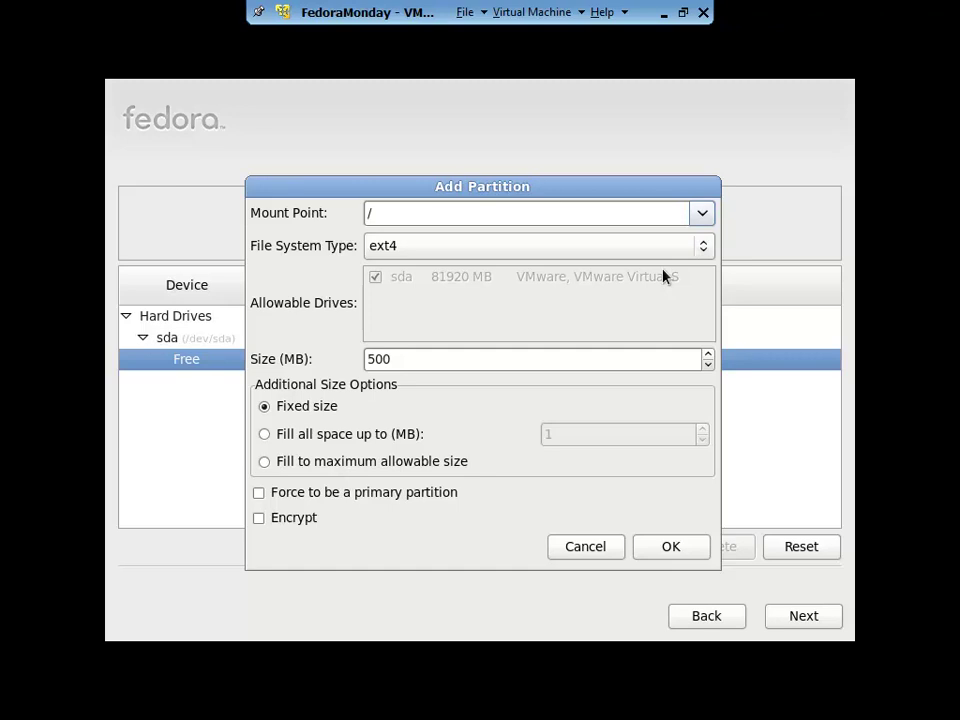
{"action": "left_click", "coordinate": [669, 247]}
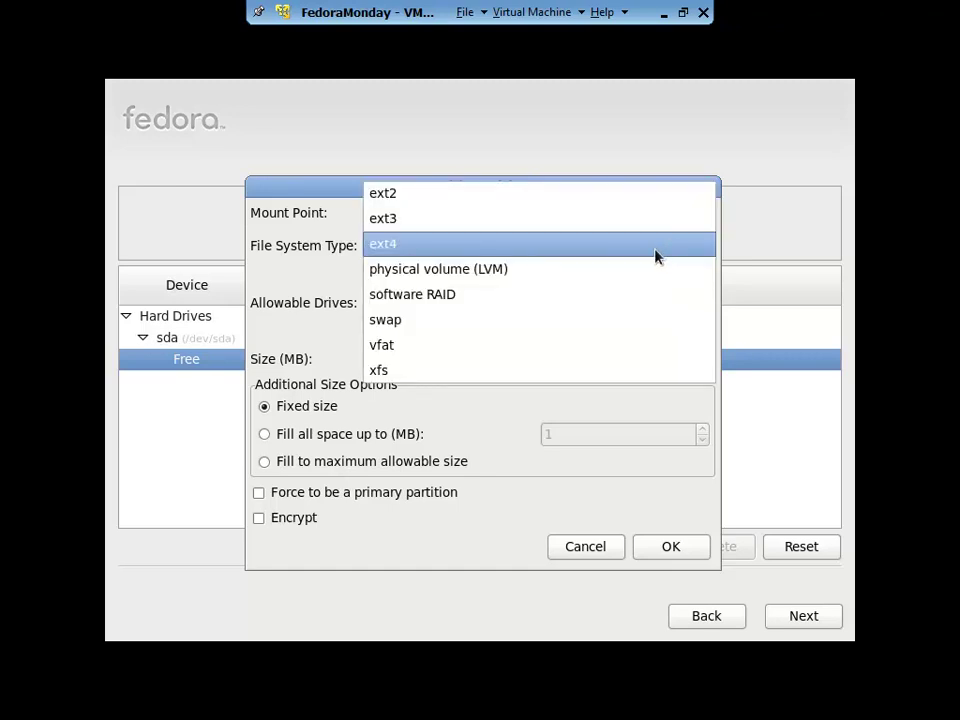
{"action": "left_click", "coordinate": [608, 322]}
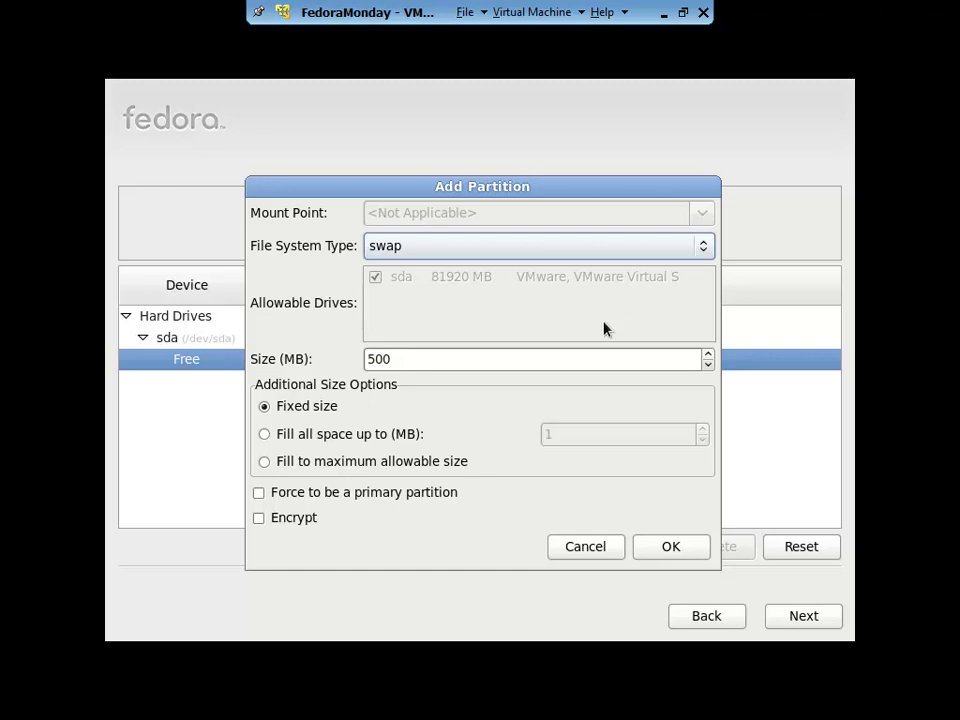
{"action": "left_click", "coordinate": [437, 251]}
{"action": "left_click", "coordinate": [437, 251]}
{"action": "double_click", "coordinate": [429, 359]}
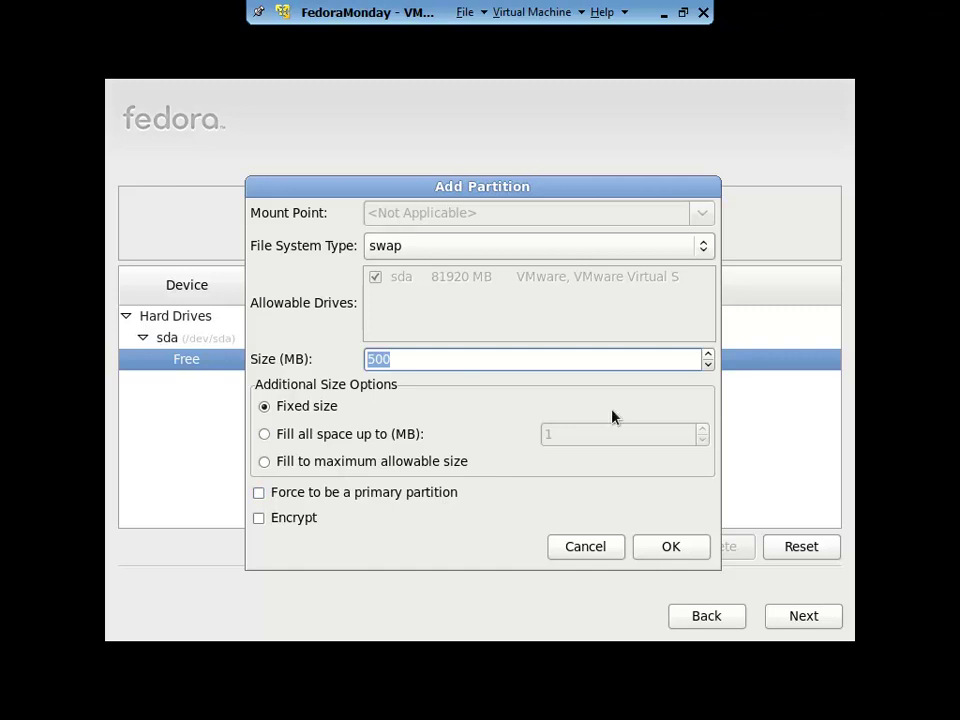
{"action": "left_click", "coordinate": [666, 547]}
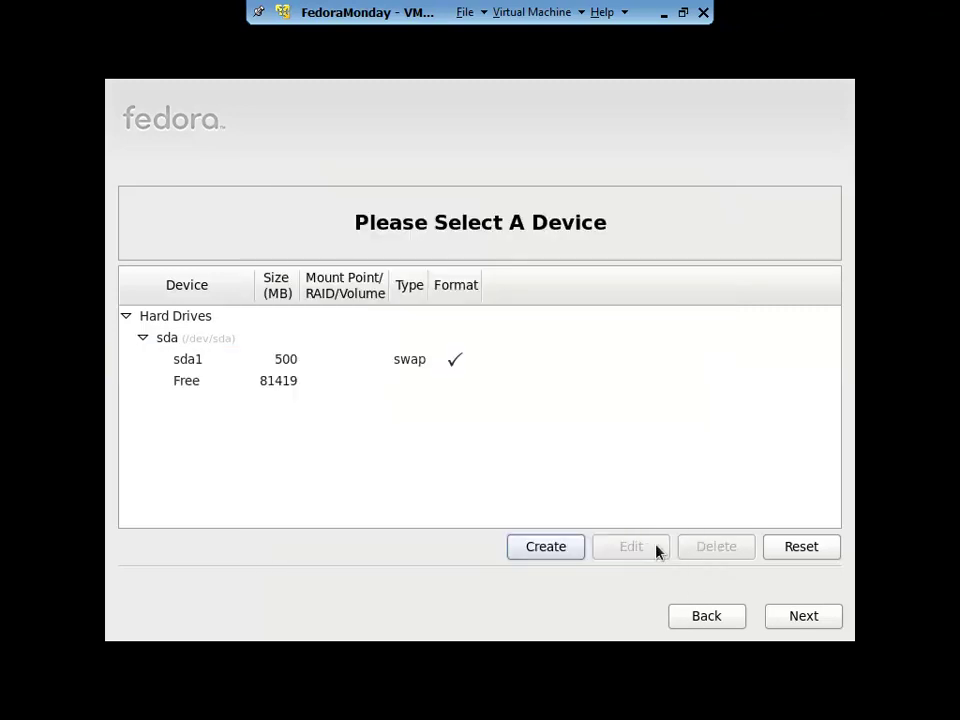
Create a standard ext4 partition with mount point /boot and a fixed size of 500 MB
{"action": "left_click", "coordinate": [564, 558]}
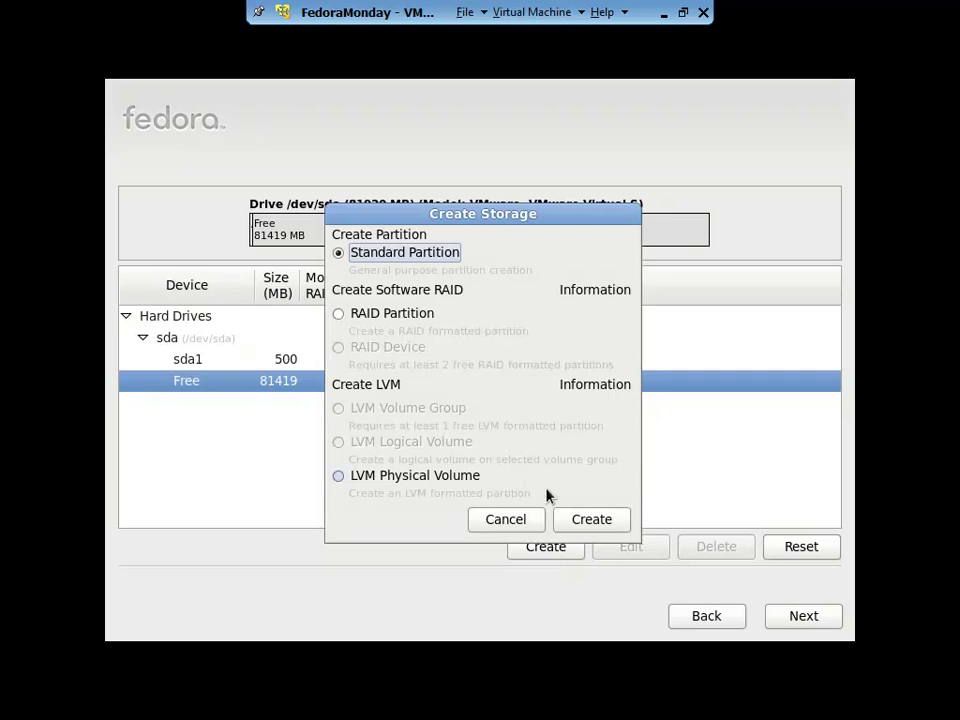
{"action": "left_click", "coordinate": [596, 521]}
{"action": "left_click", "coordinate": [701, 215]}
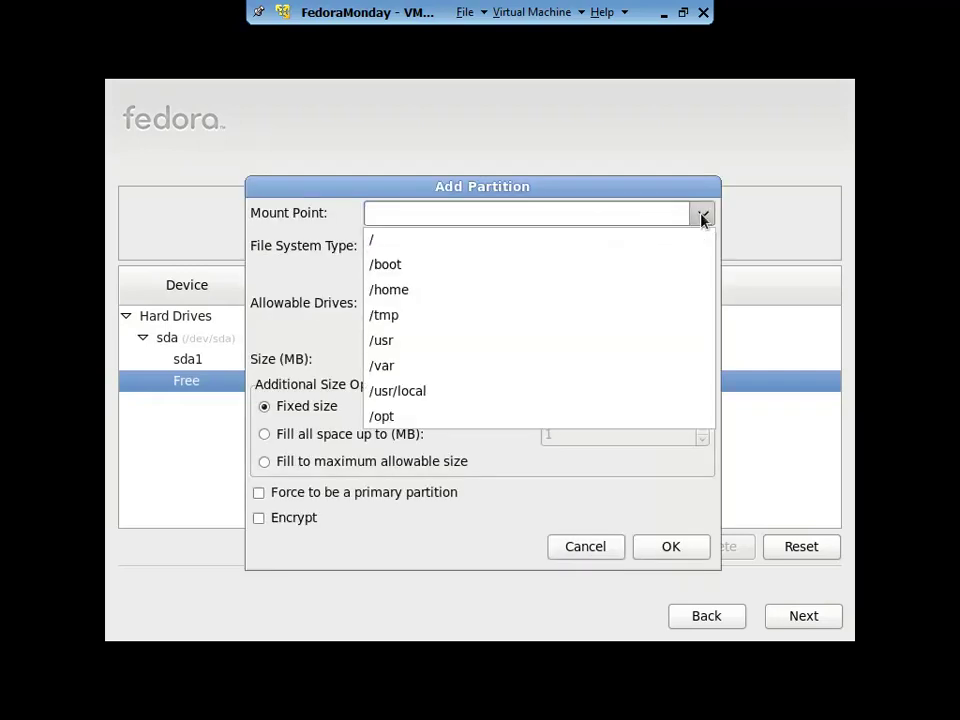
{"action": "left_click", "coordinate": [689, 266]}
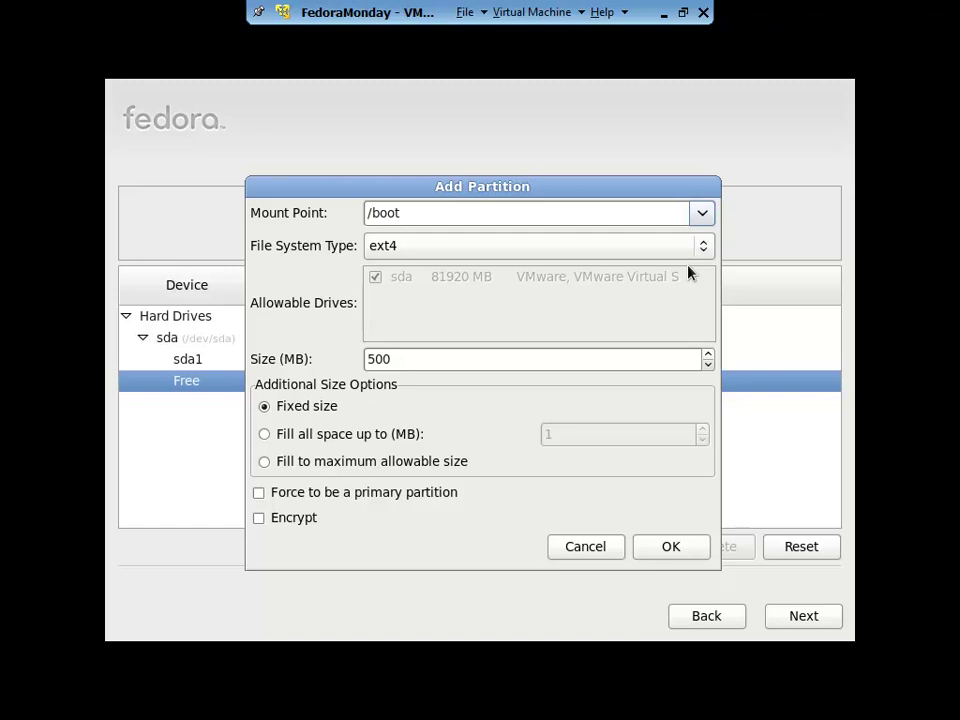
{"action": "left_click_drag", "start_coordinate": [536, 360], "coordinate": [170, 335]}
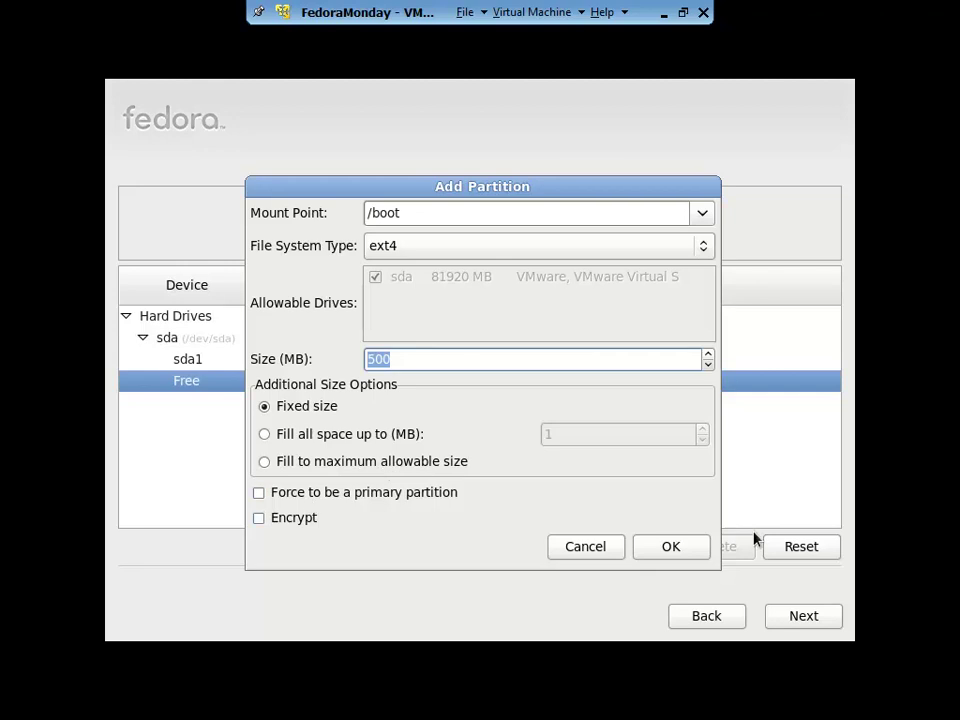
{"action": "left_click", "coordinate": [671, 546]}
Start a standard ext4 partition in the remaining free space with mount point /, filling to the maximum allowable size
{"action": "left_click", "coordinate": [231, 404]}
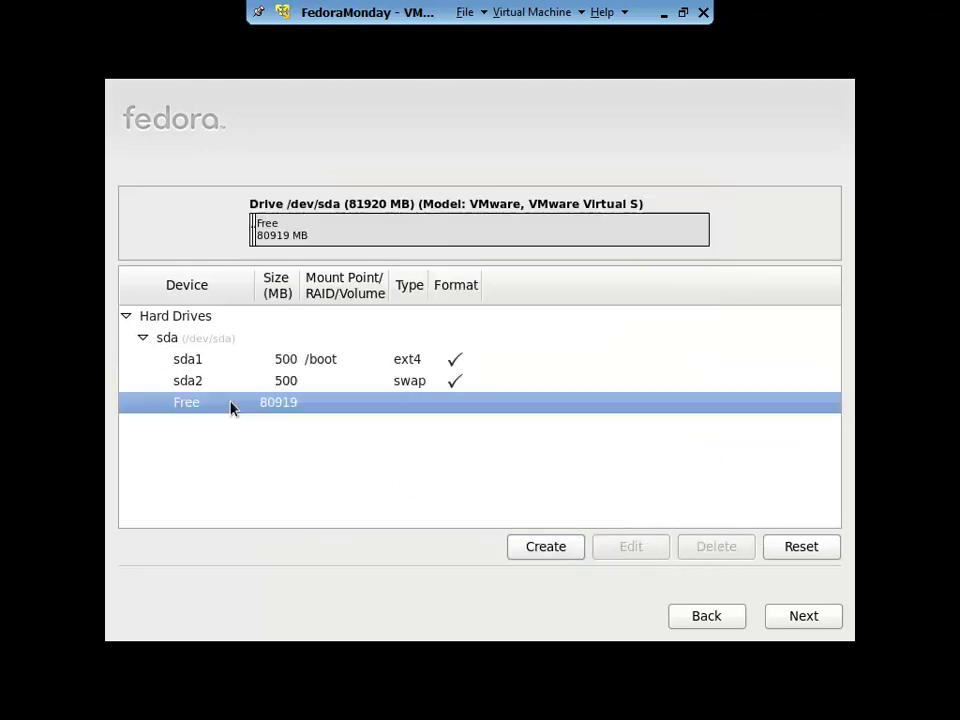
{"action": "left_click", "coordinate": [560, 553]}
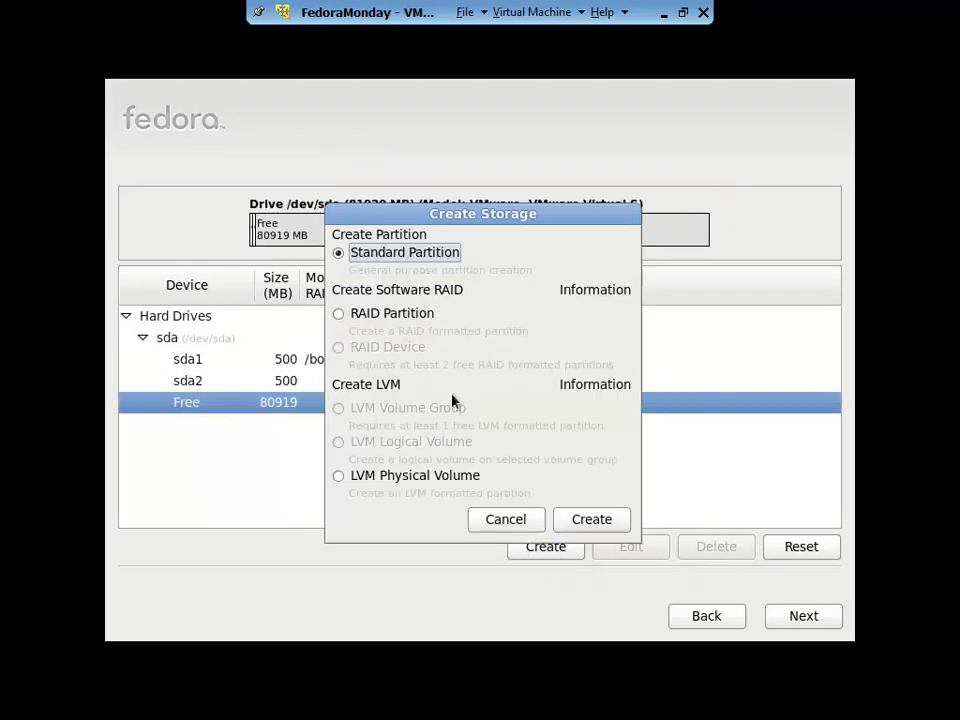
{"action": "left_click", "coordinate": [593, 520]}
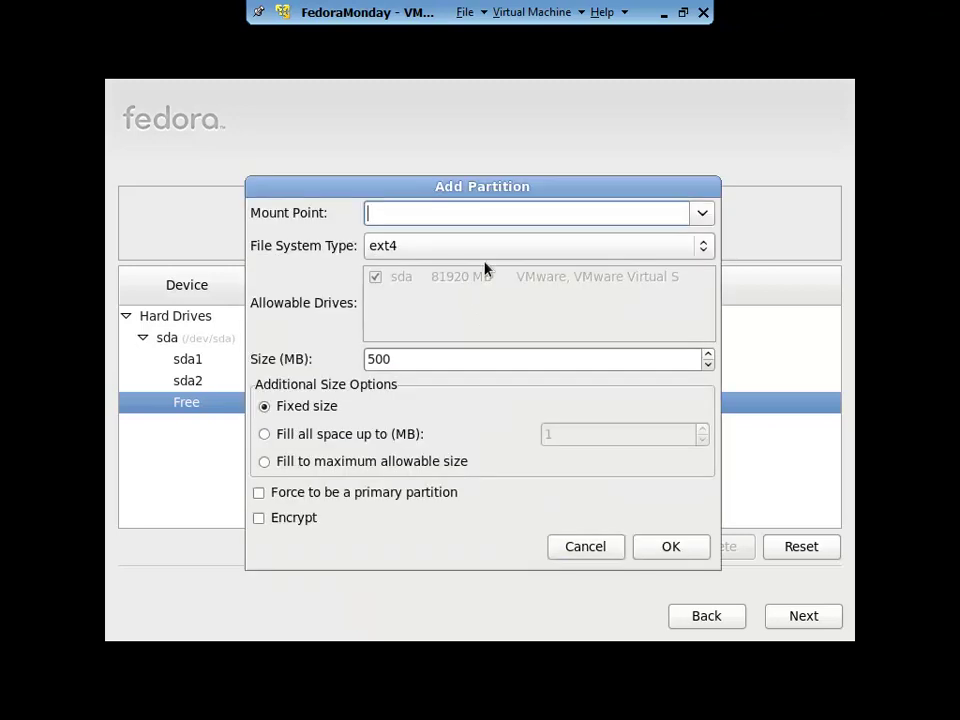
{"action": "left_click", "coordinate": [700, 213]}
{"action": "left_click", "coordinate": [662, 241]}
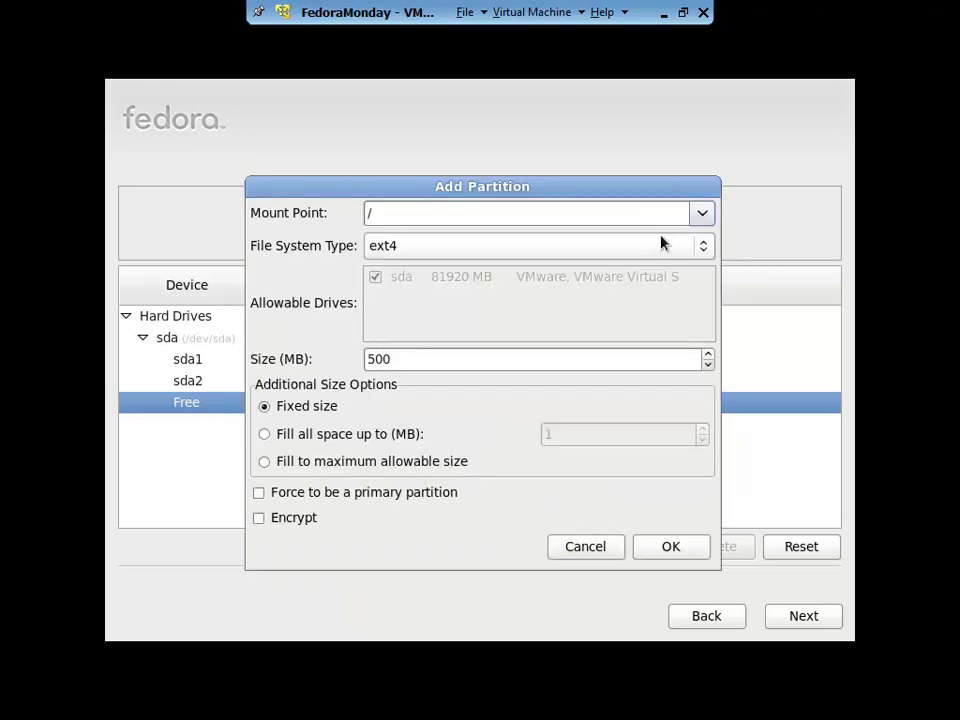
{"action": "left_click_drag", "start_coordinate": [512, 186], "coordinate": [692, 141]}
{"action": "left_click", "coordinate": [522, 418]}
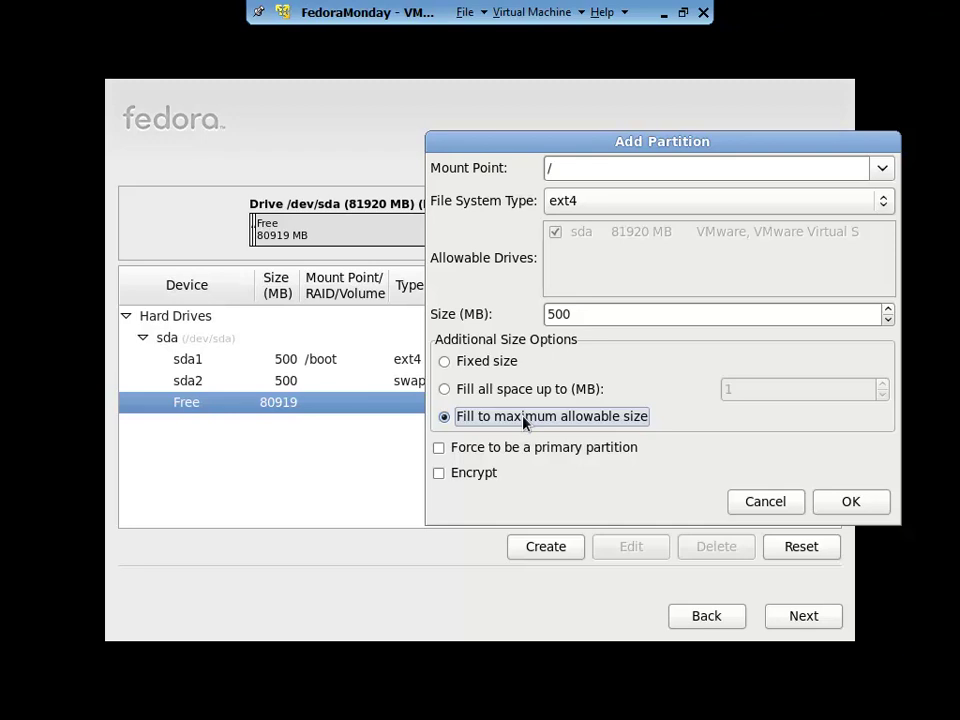
Review the file system types, and switch the new partition's mount point to /home and back to /
{"action": "left_click", "coordinate": [658, 199]}
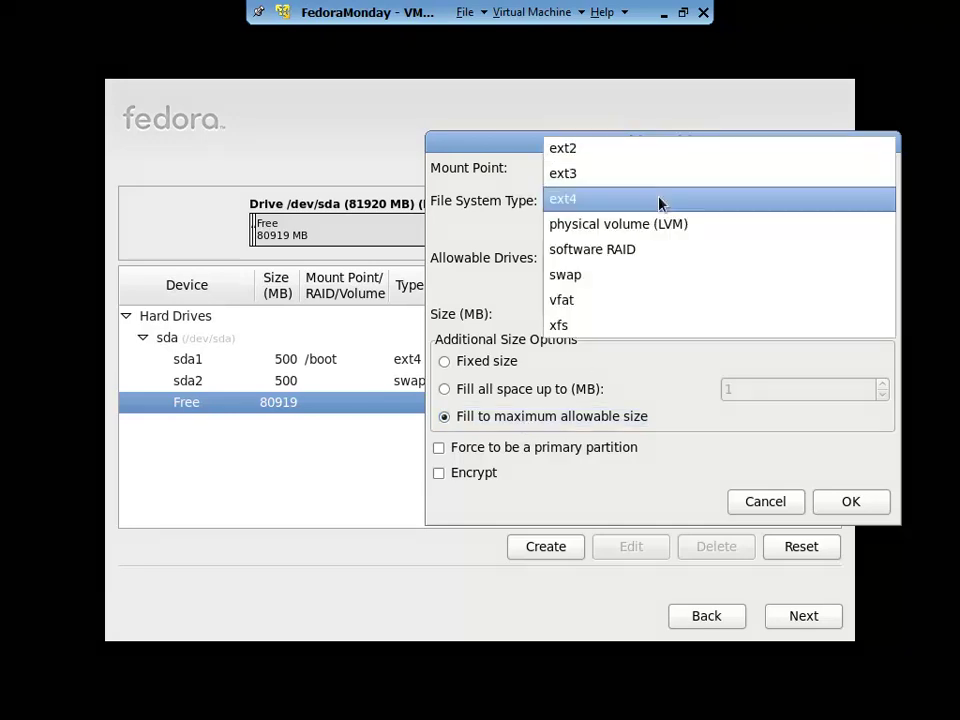
{"action": "left_click", "coordinate": [459, 240]}
{"action": "left_click", "coordinate": [882, 167]}
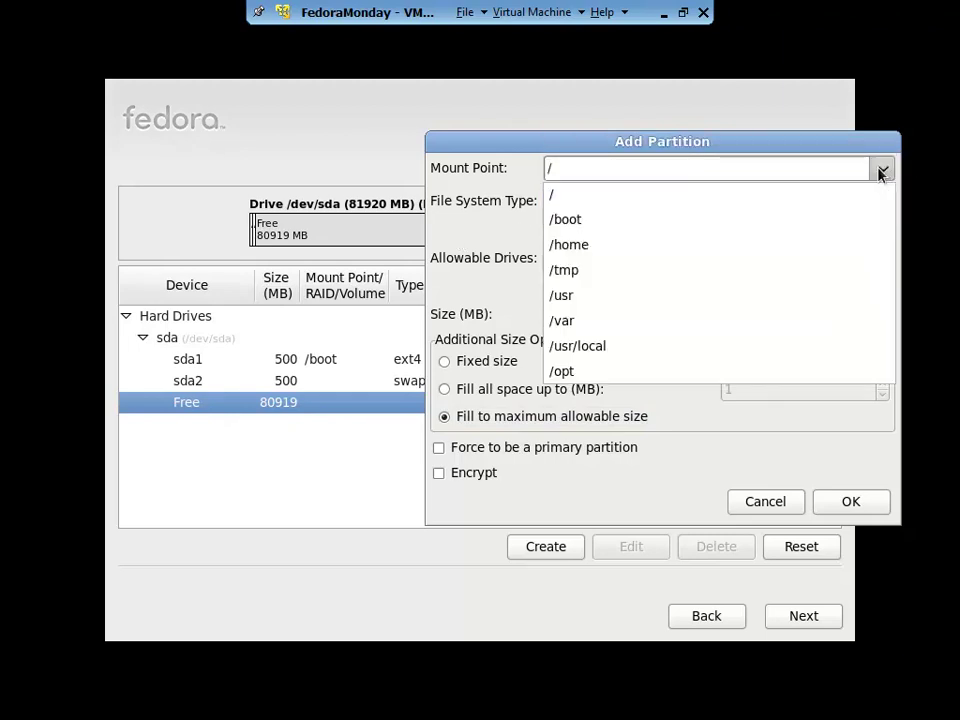
{"action": "left_click", "coordinate": [808, 244]}
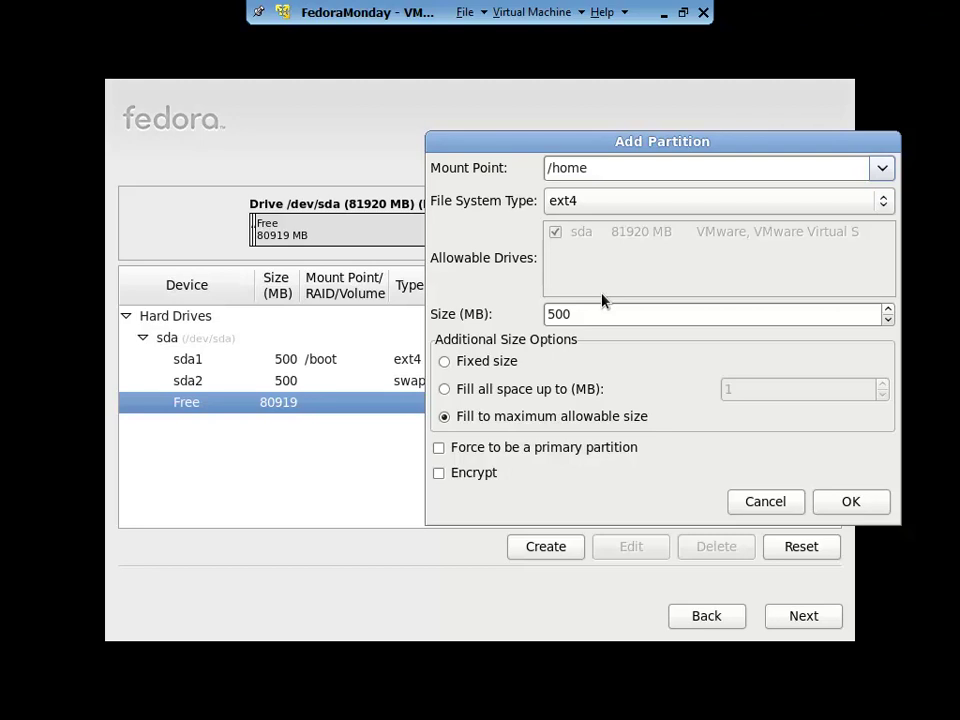
{"action": "left_click", "coordinate": [881, 174]}
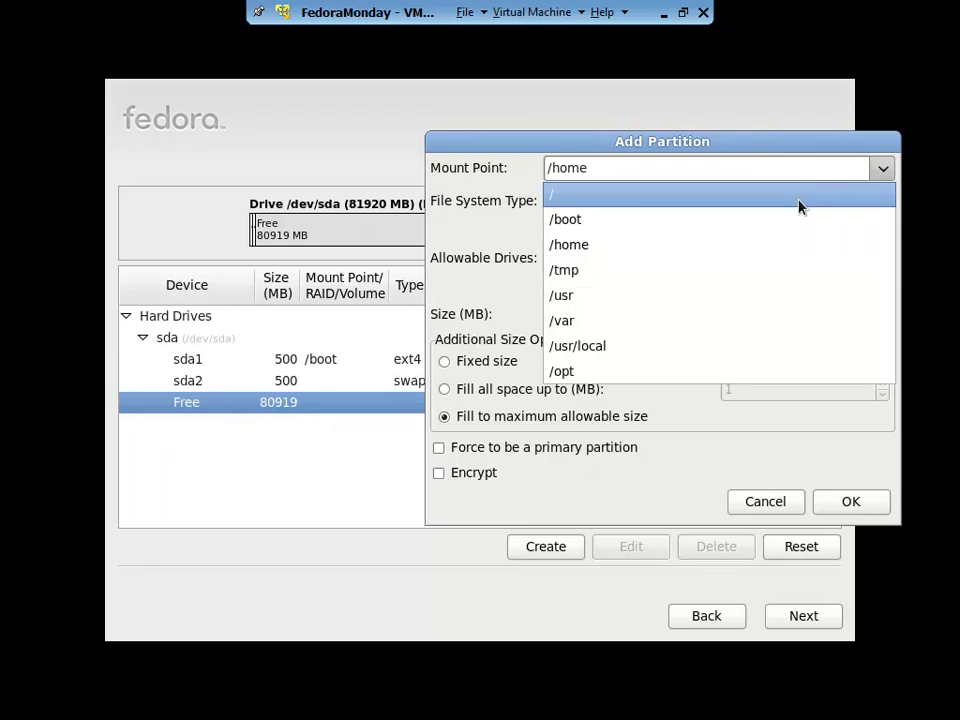
{"action": "left_click", "coordinate": [799, 203]}
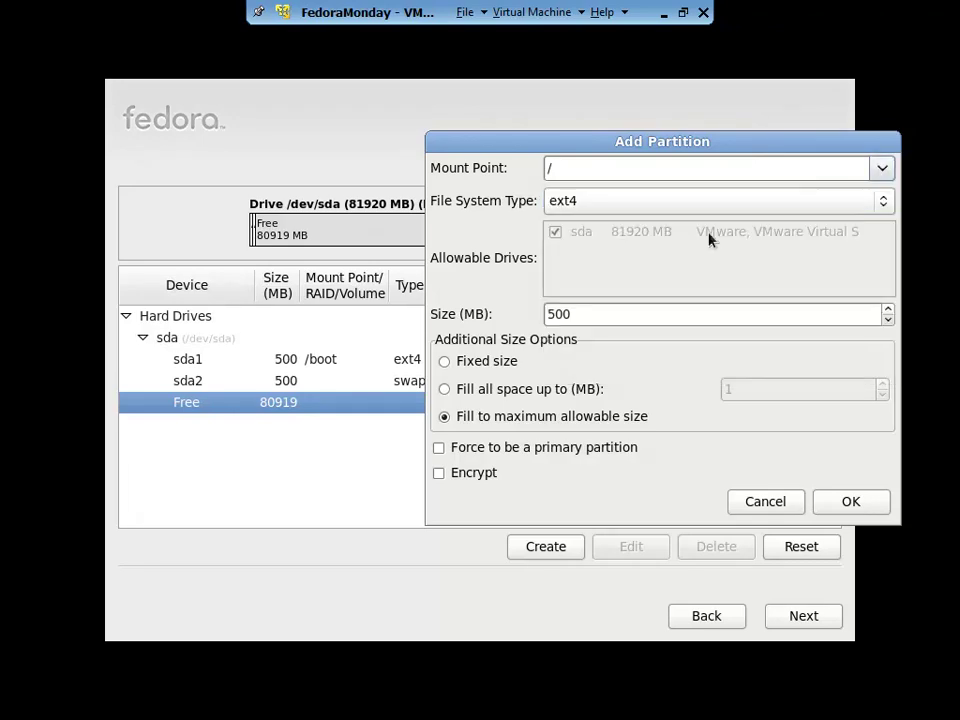
Make the root partition fill all space up to 2000 MB, keep ext4 as its file system, and create it
{"action": "left_click", "coordinate": [507, 393]}
{"action": "left_click", "coordinate": [793, 396]}
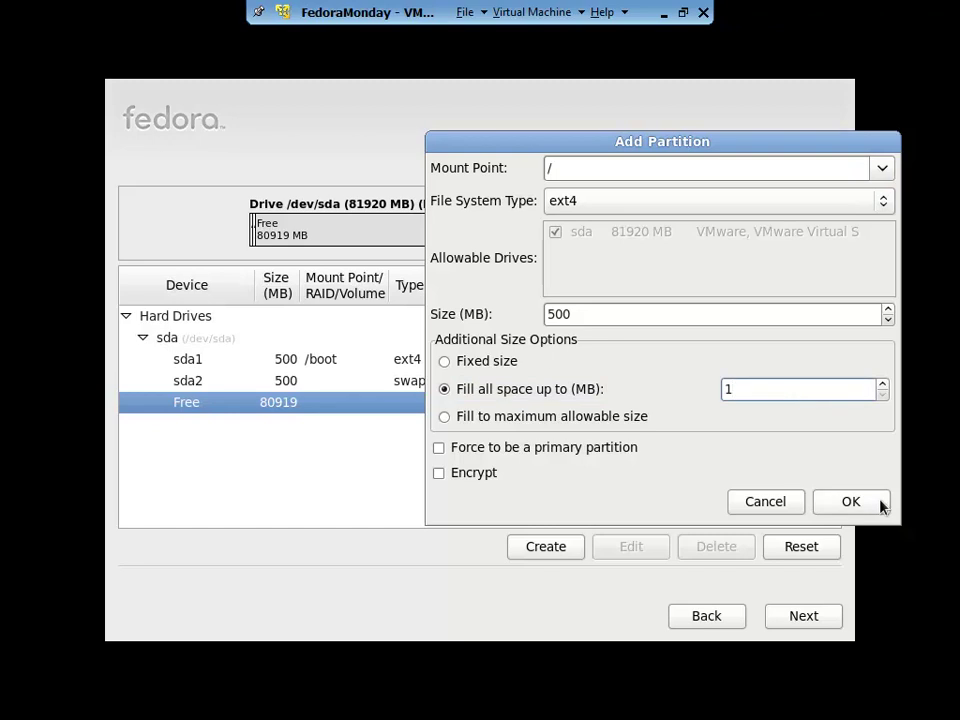
{"action": "key", "text": "BackSpace"}
{"action": "type", "text": "2000"}
{"action": "left_click", "coordinate": [592, 208]}
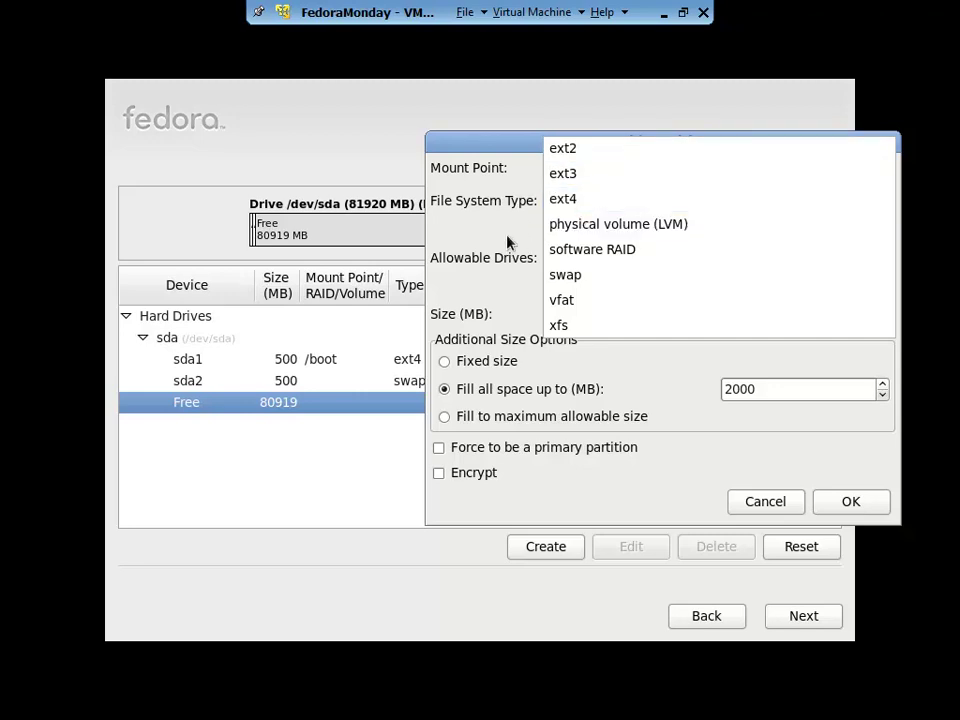
{"action": "left_click", "coordinate": [583, 201]}
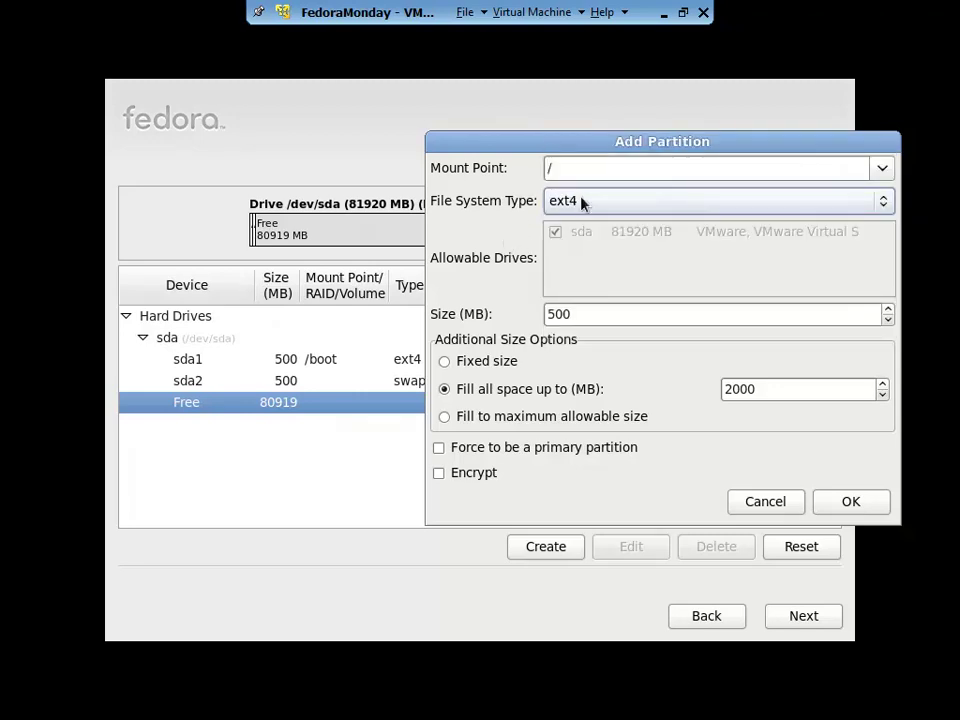
{"action": "left_click", "coordinate": [848, 501]}
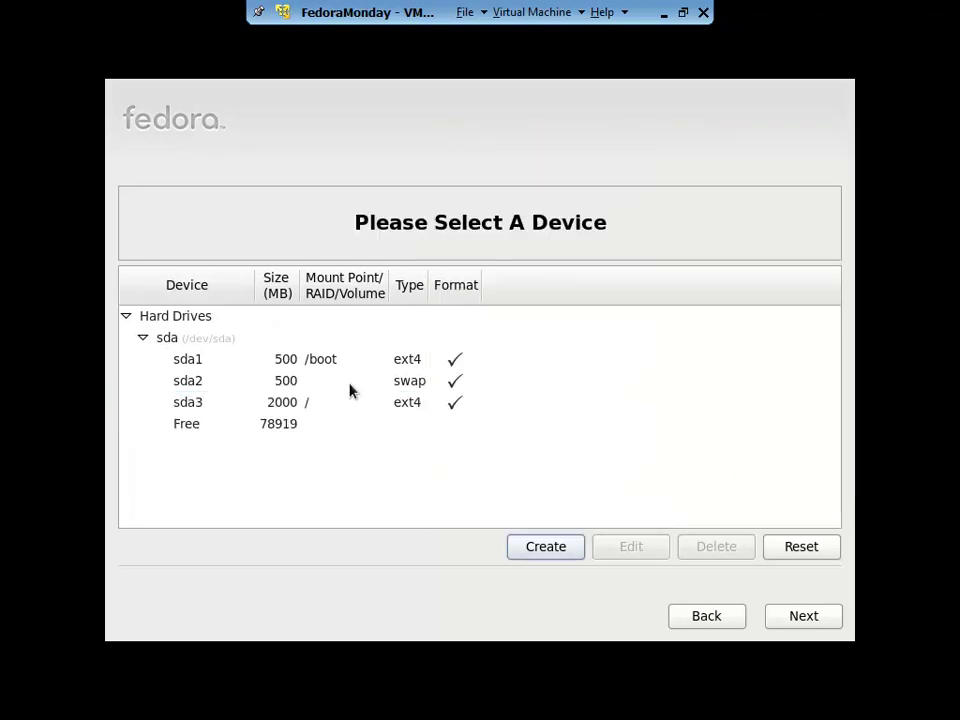
Edit the root partition sda3 so that it fills all space up to 78000 MB
{"action": "double_click", "coordinate": [204, 404]}
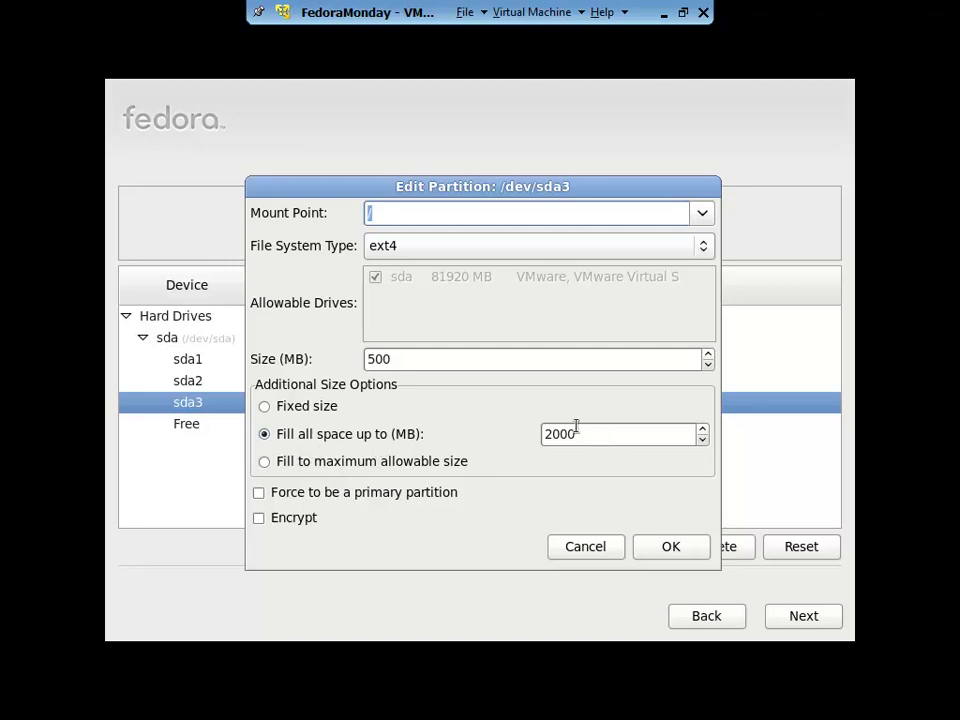
{"action": "left_click_drag", "start_coordinate": [554, 183], "coordinate": [632, 112]}
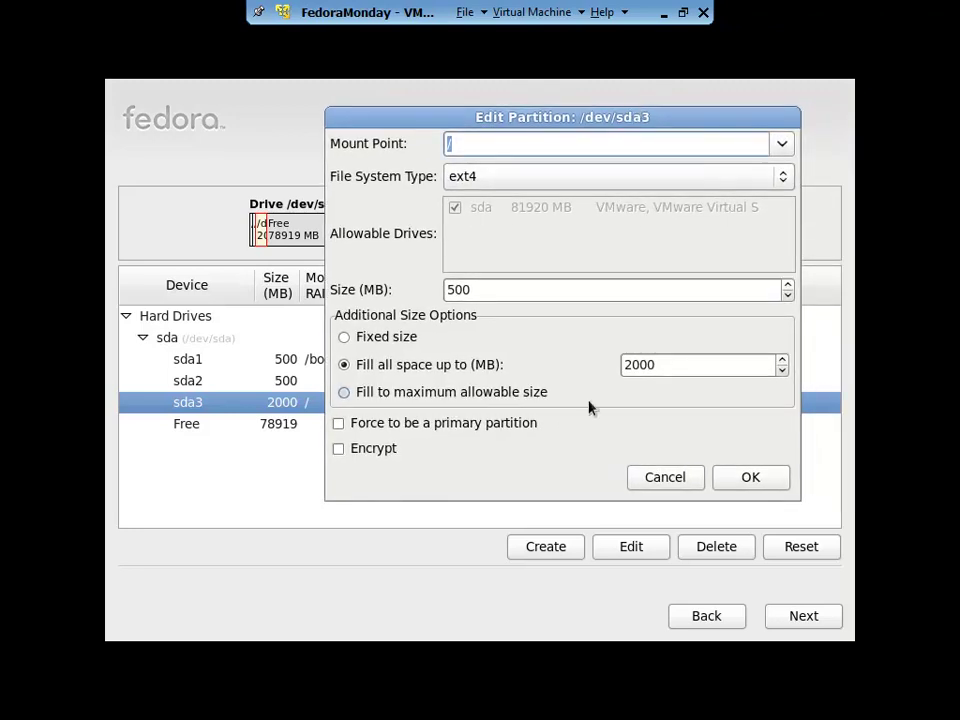
{"action": "double_click", "coordinate": [668, 368]}
{"action": "key", "text": "Up"}
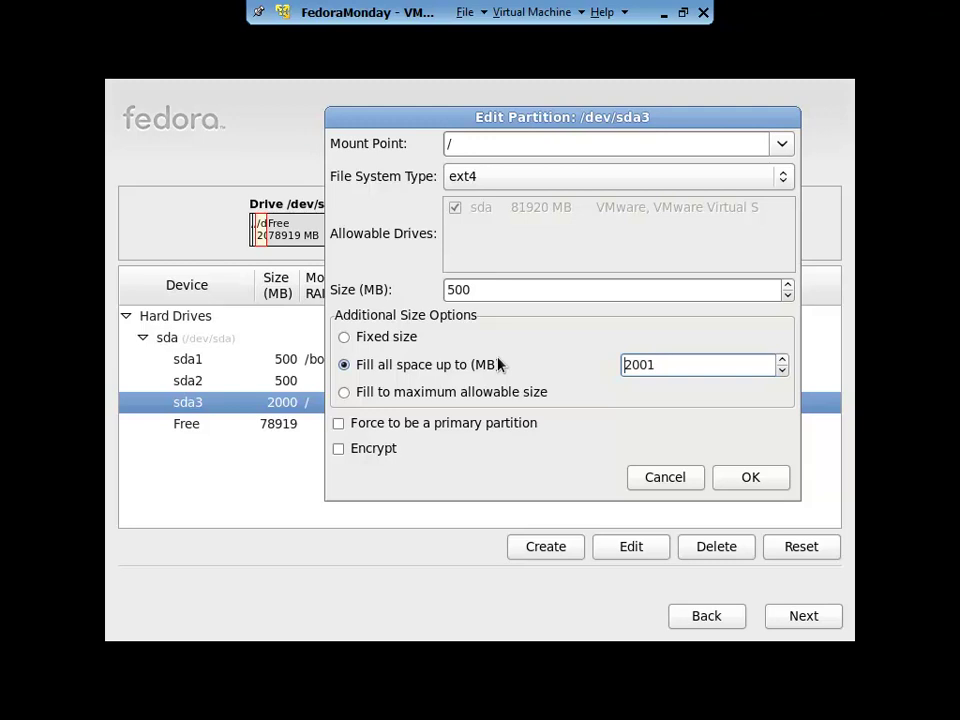
{"action": "double_click", "coordinate": [712, 374]}
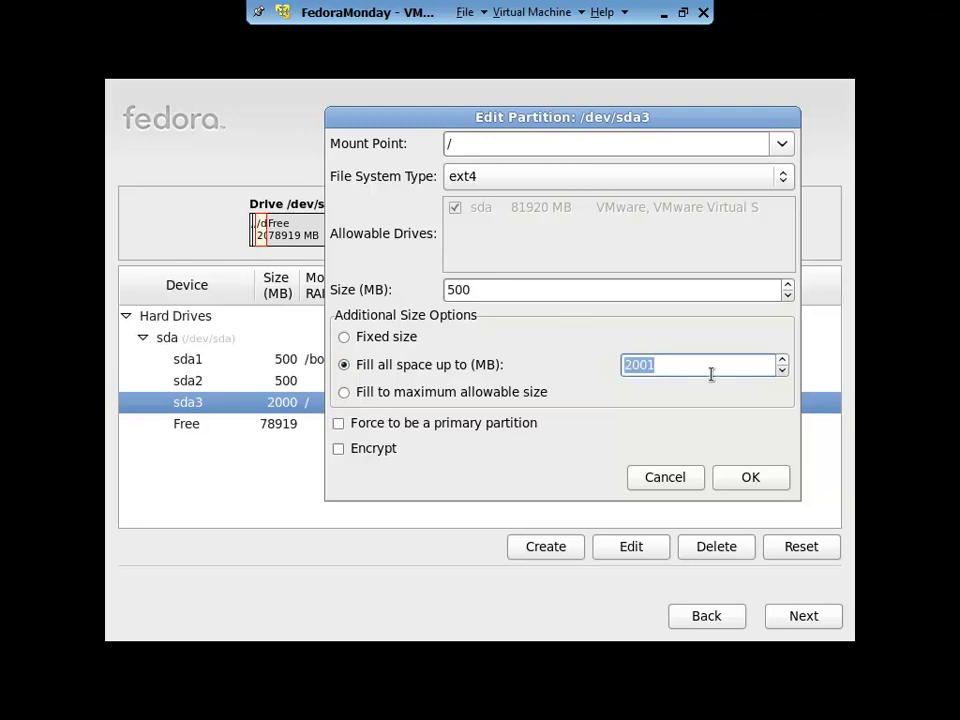
{"action": "type", "text": "78000"}
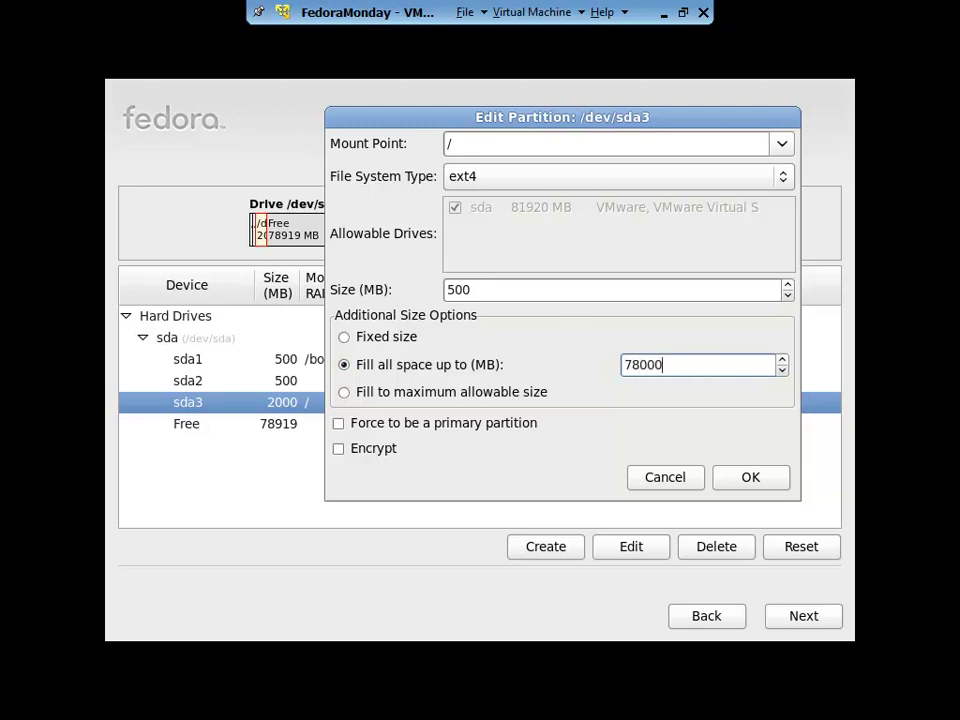
{"action": "left_click", "coordinate": [763, 488]}
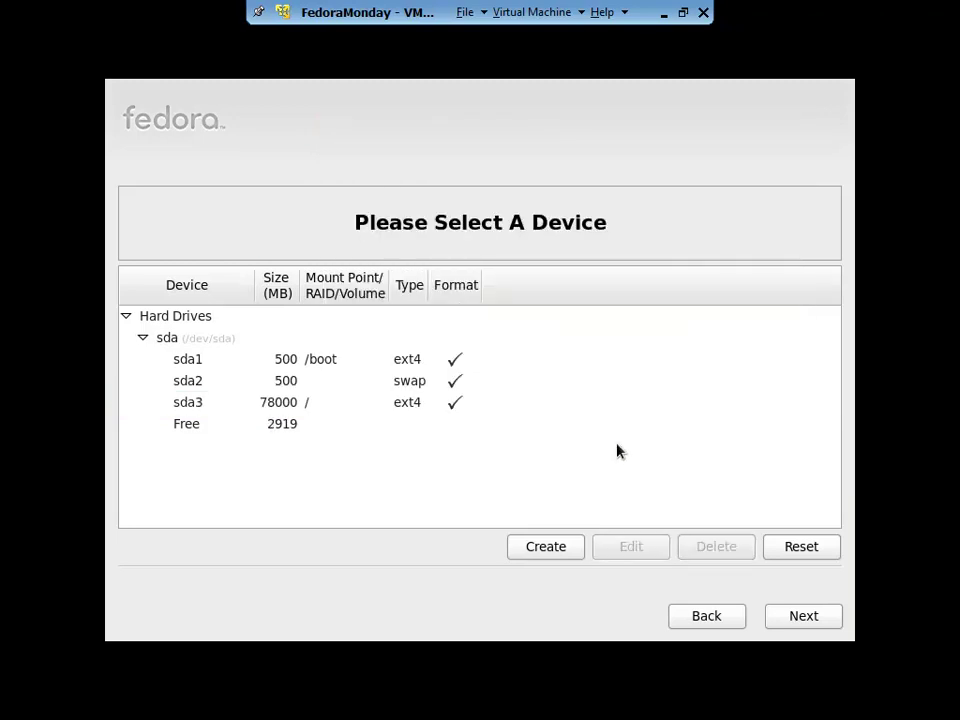
Review the size settings of the root partition sda3 and keep them as they are
{"action": "left_click", "coordinate": [275, 430]}
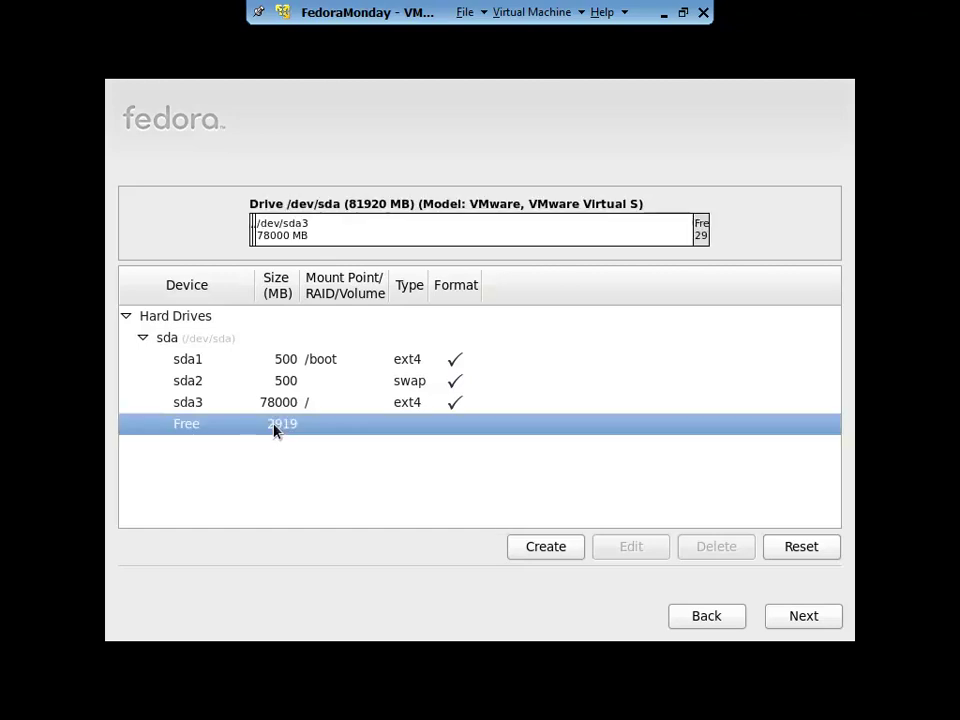
{"action": "left_click", "coordinate": [278, 406]}
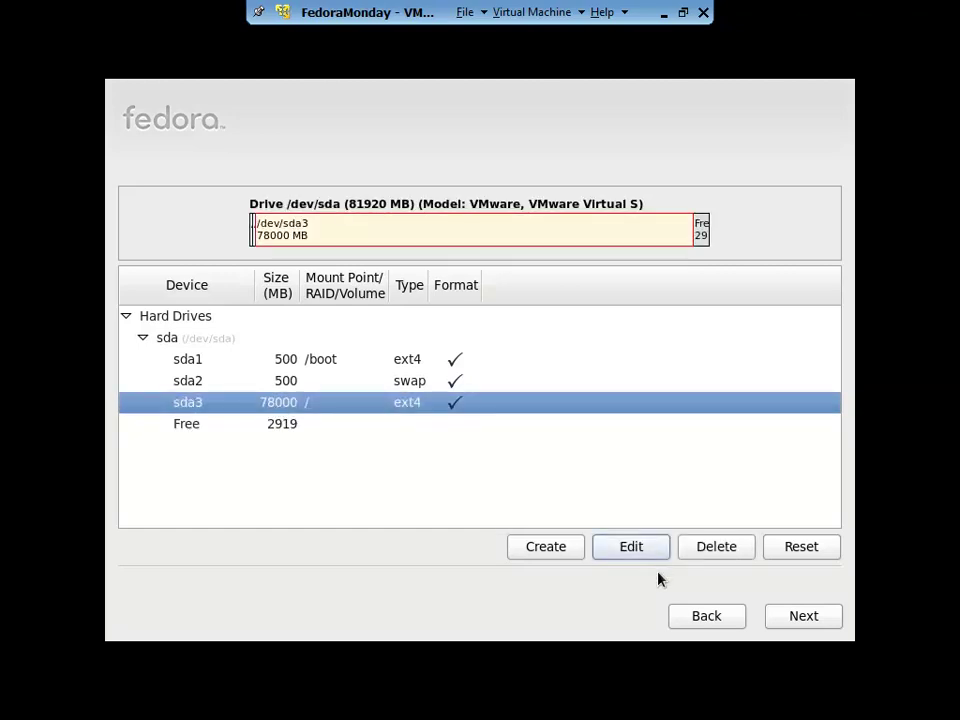
{"action": "left_click", "coordinate": [633, 548]}
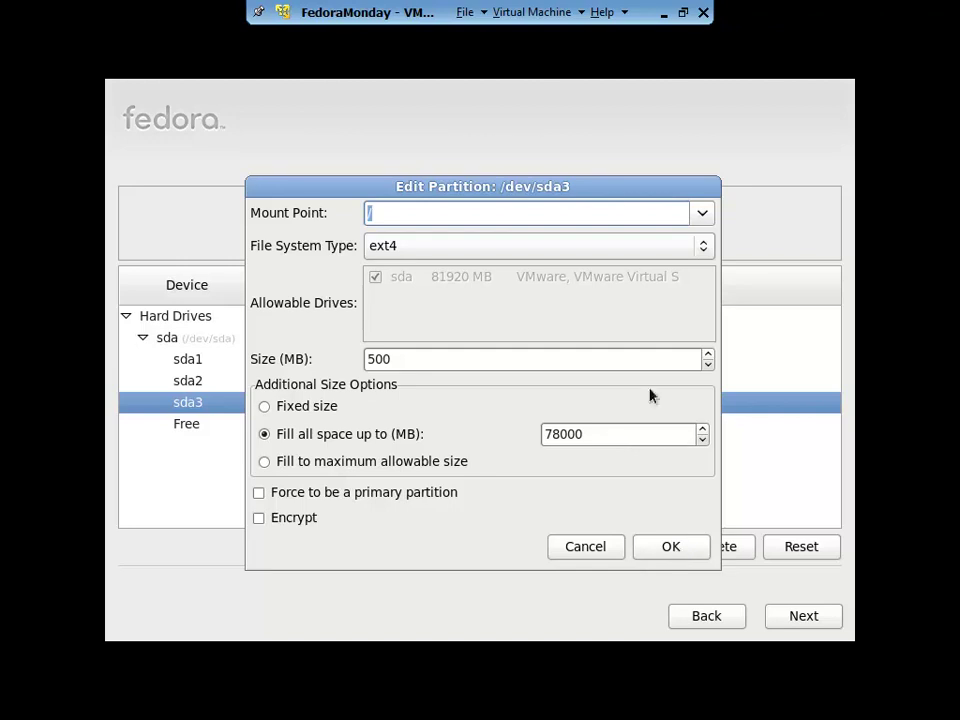
{"action": "left_click_drag", "start_coordinate": [615, 192], "coordinate": [578, 121]}
{"action": "left_click", "coordinate": [521, 364]}
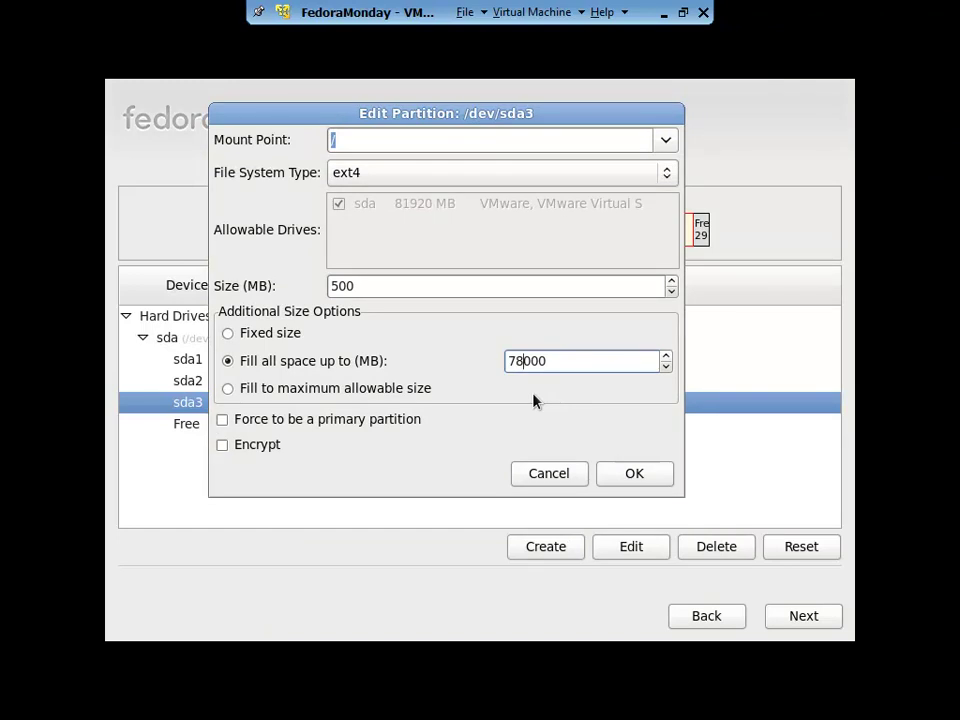
{"action": "left_click", "coordinate": [665, 483]}
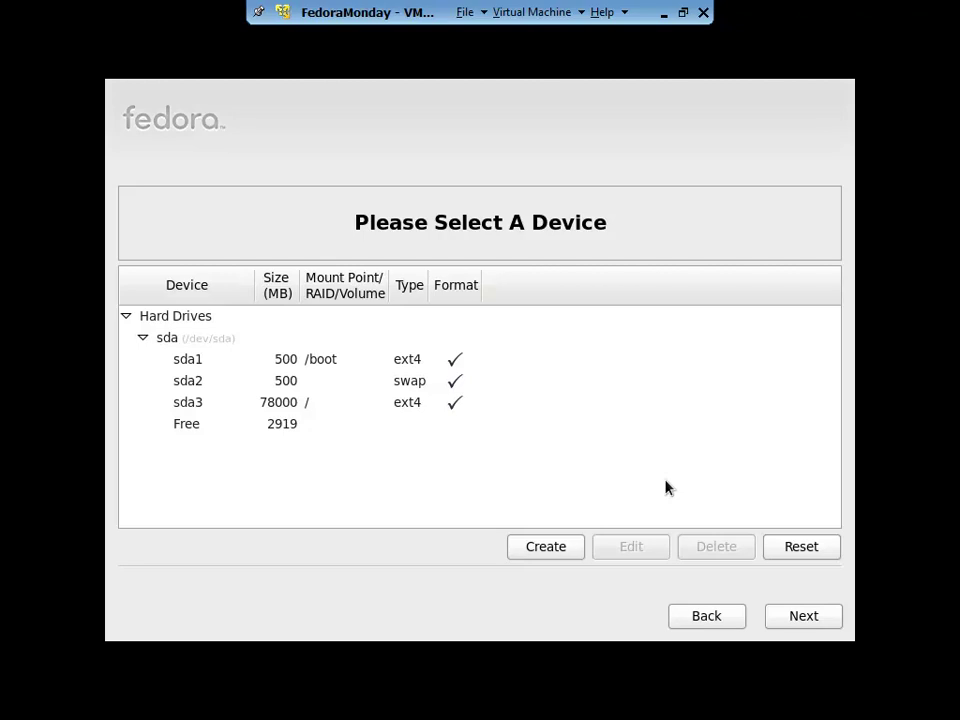
Review the mount point choices offered for a new standard partition without creating it
{"action": "left_click", "coordinate": [538, 552]}
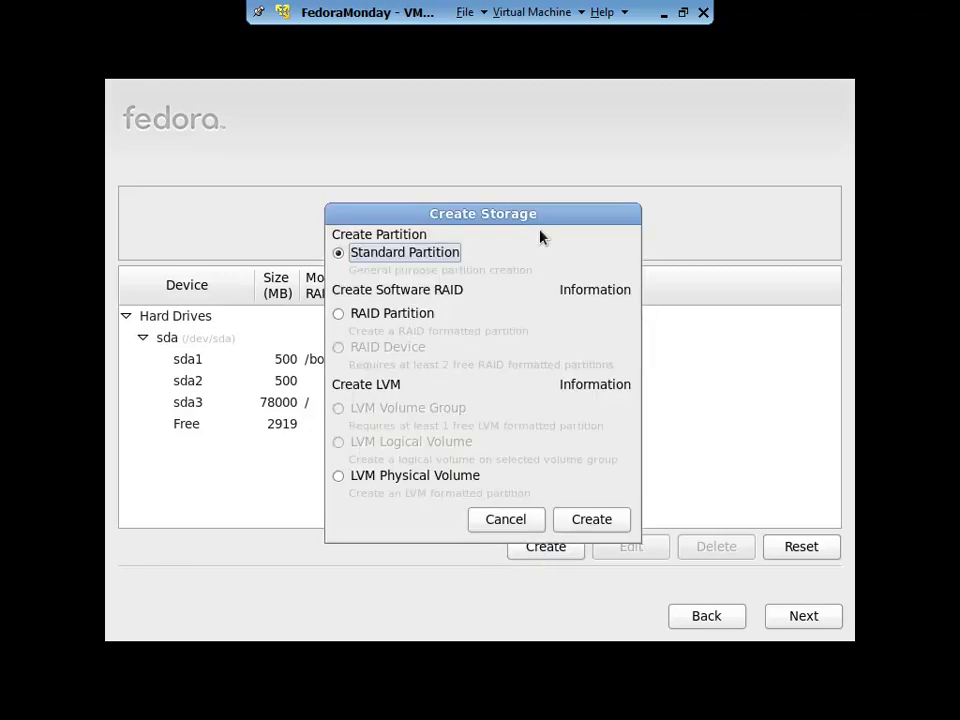
{"action": "left_click", "coordinate": [586, 524]}
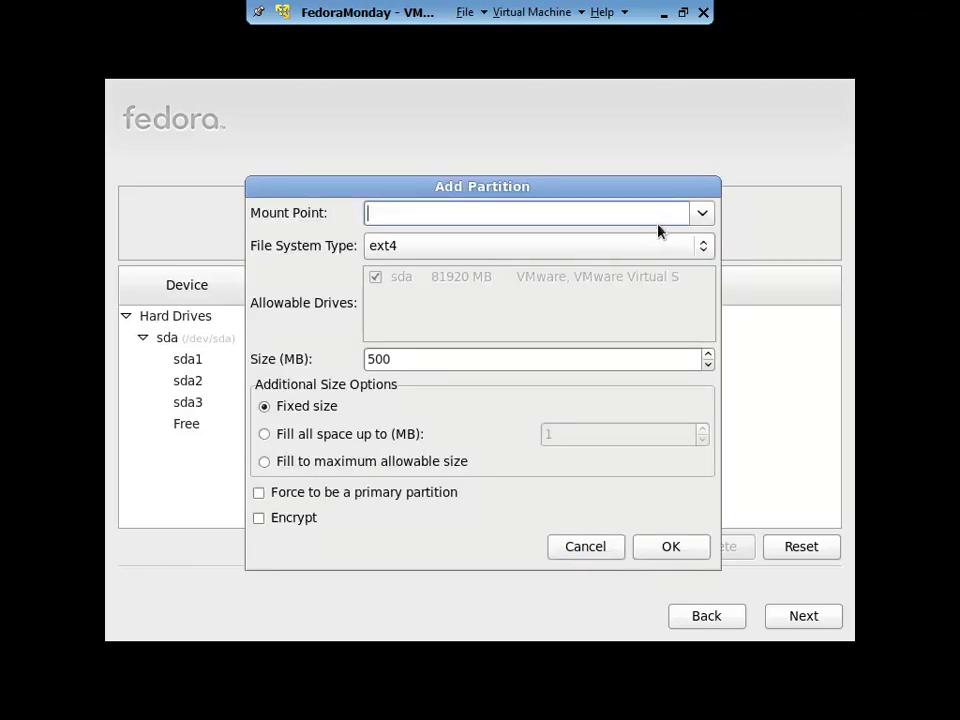
{"action": "left_click", "coordinate": [701, 215]}
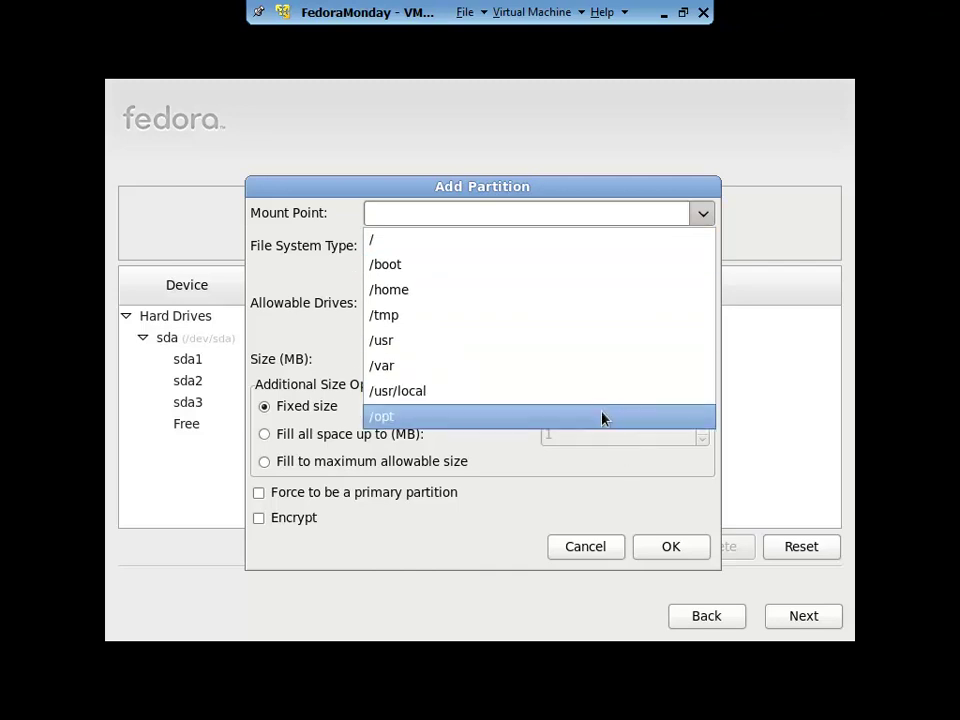
{"action": "left_click", "coordinate": [654, 193]}
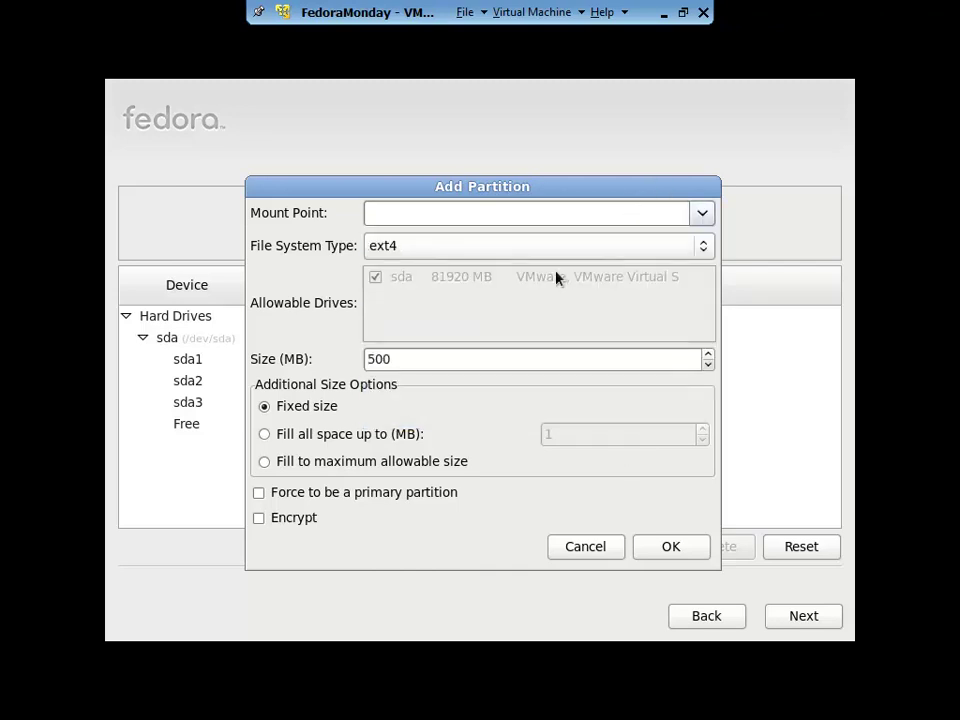
{"action": "left_click", "coordinate": [615, 545]}
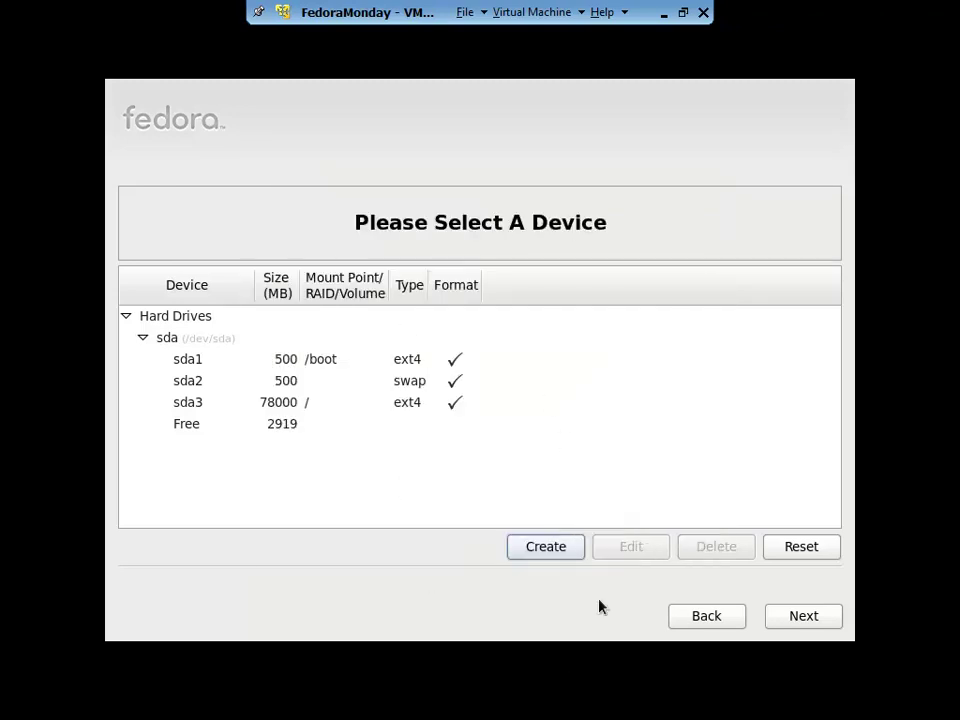
Format /dev/sda and write the partition layout to disk, and accept the boot loader on /dev/sda with Fedora as the default system
{"action": "left_click", "coordinate": [834, 617]}
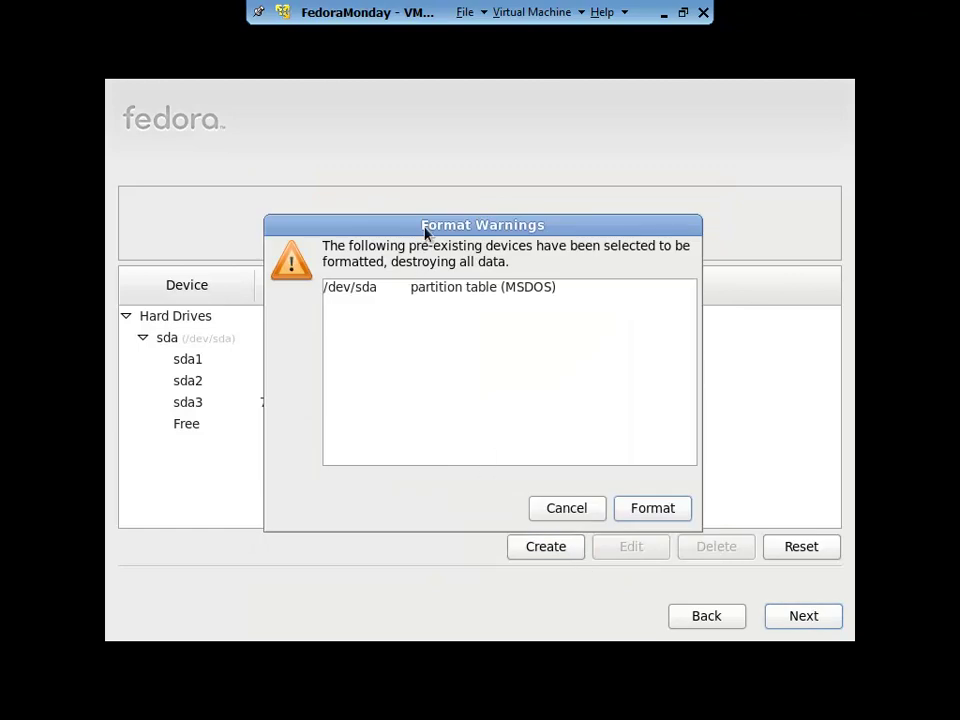
{"action": "left_click", "coordinate": [665, 511]}
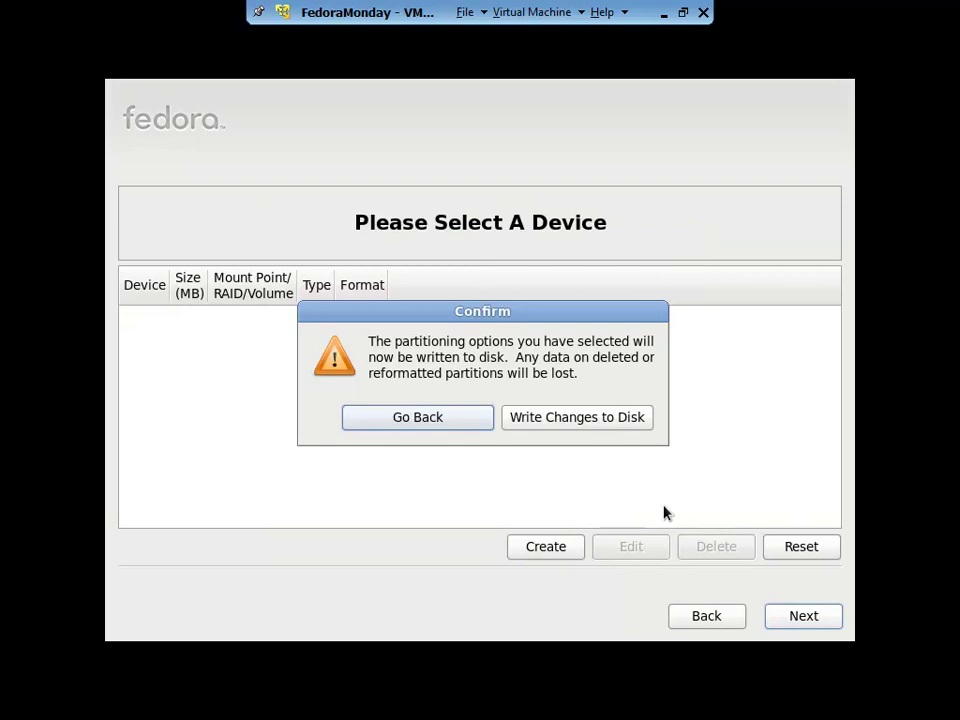
{"action": "left_click", "coordinate": [594, 425]}
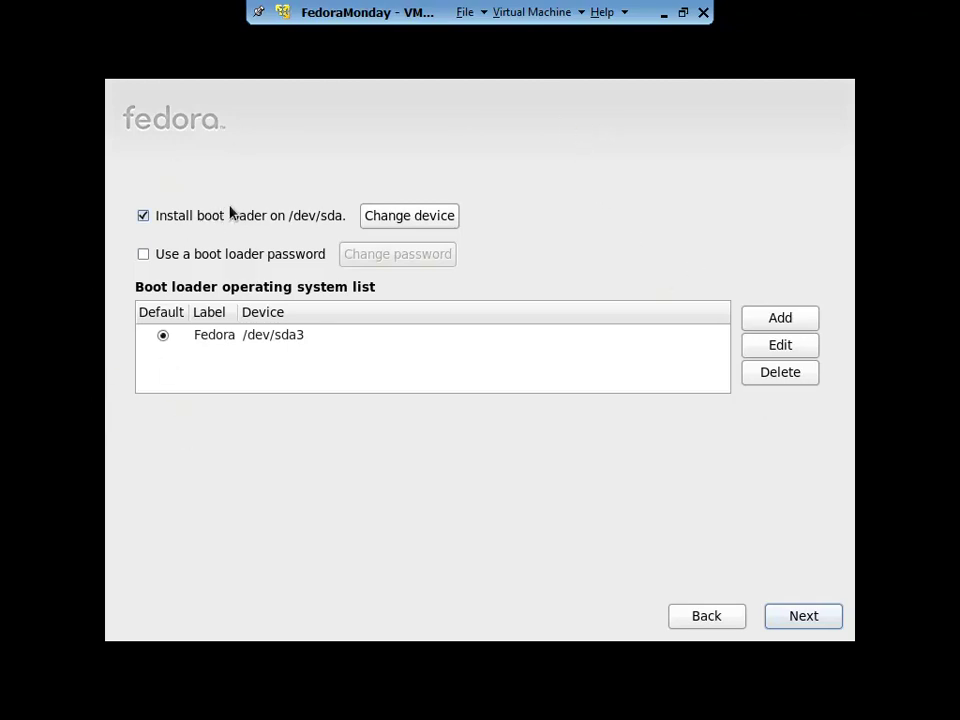
{"action": "left_click", "coordinate": [218, 343]}
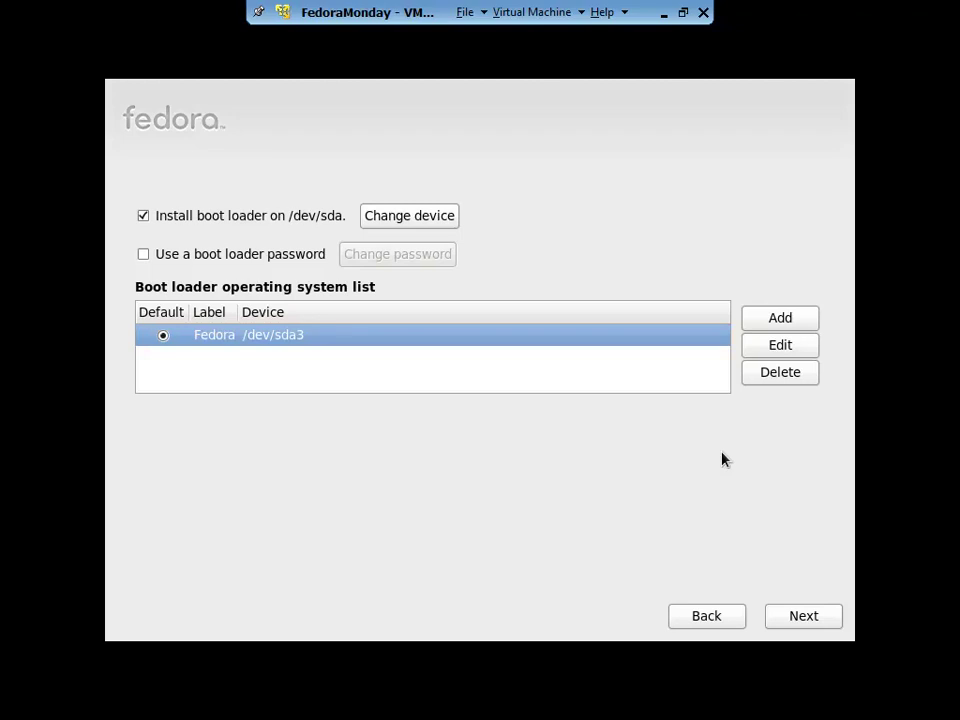
{"action": "left_click", "coordinate": [808, 617]}
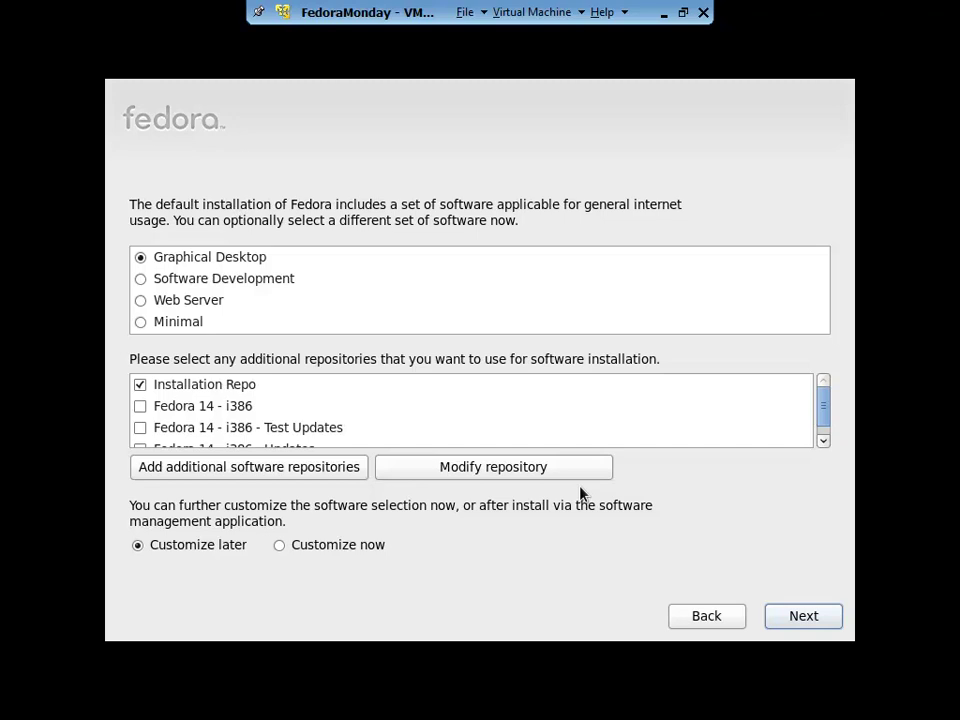
Keep the Graphical Desktop software set with the Installation Repo, and choose to customize the package selection now
{"action": "left_click_drag", "start_coordinate": [152, 328], "coordinate": [192, 264]}
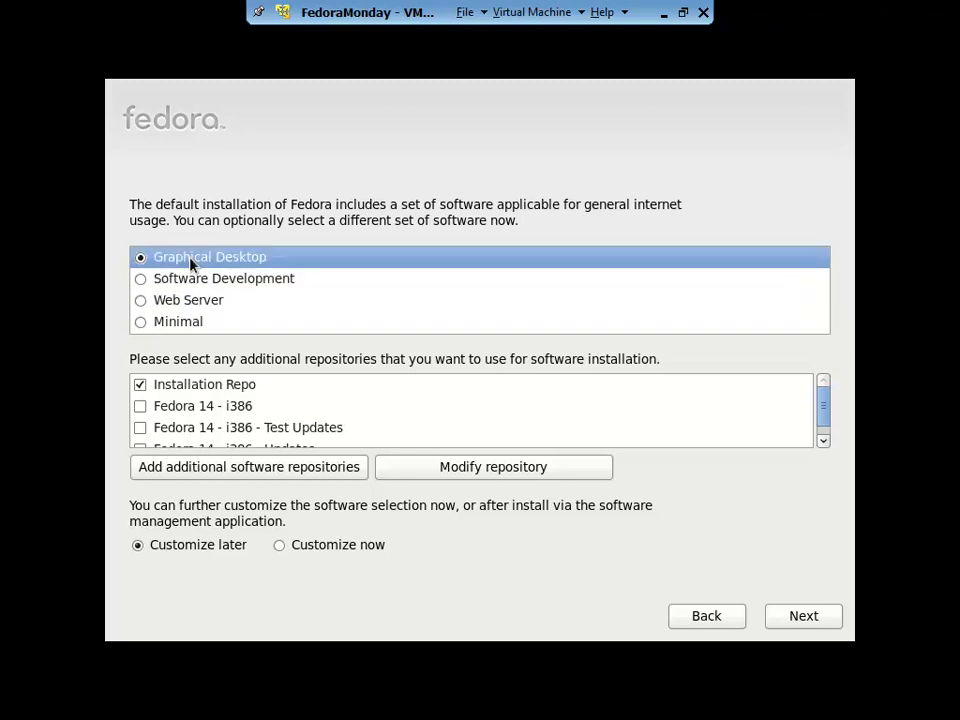
{"action": "left_click", "coordinate": [823, 441]}
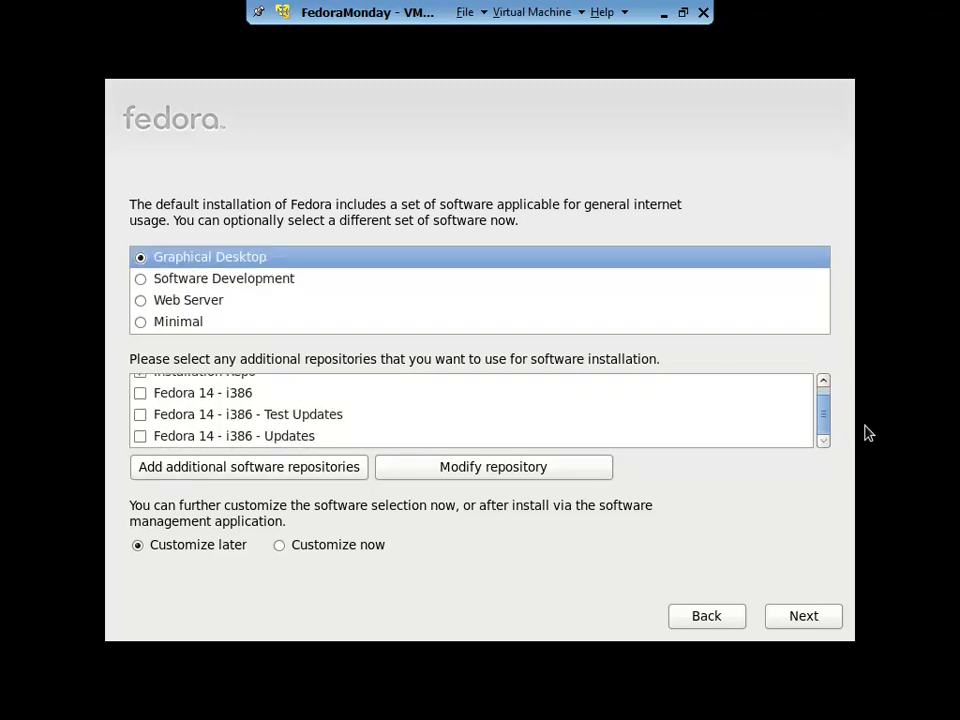
{"action": "scroll", "coordinate": [825, 420], "scroll_direction": "up", "scroll_amount": 1}
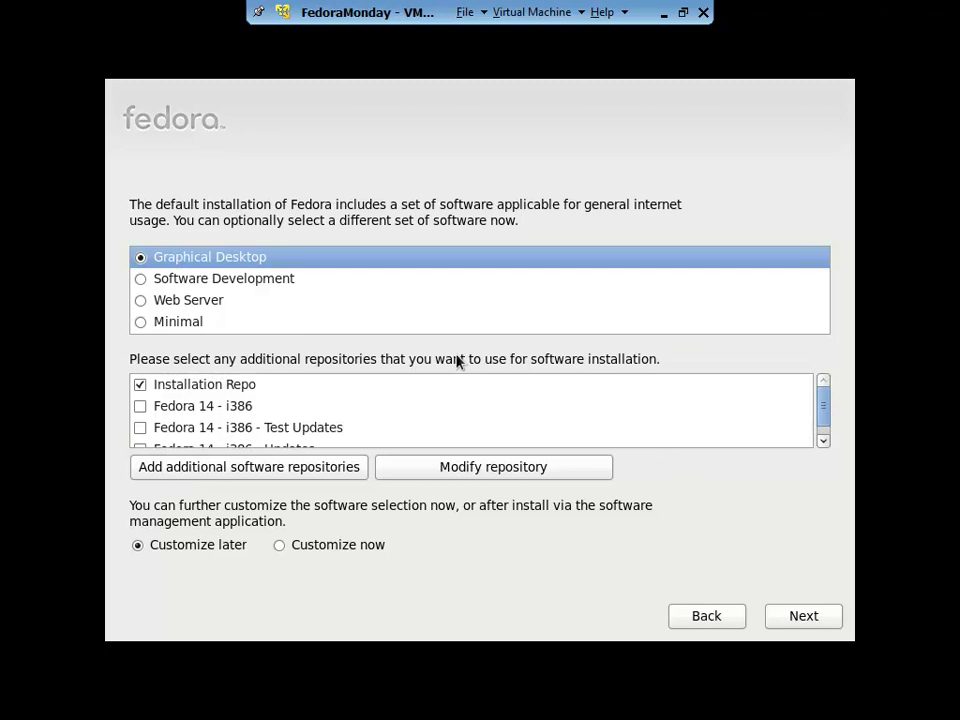
{"action": "left_click", "coordinate": [192, 388]}
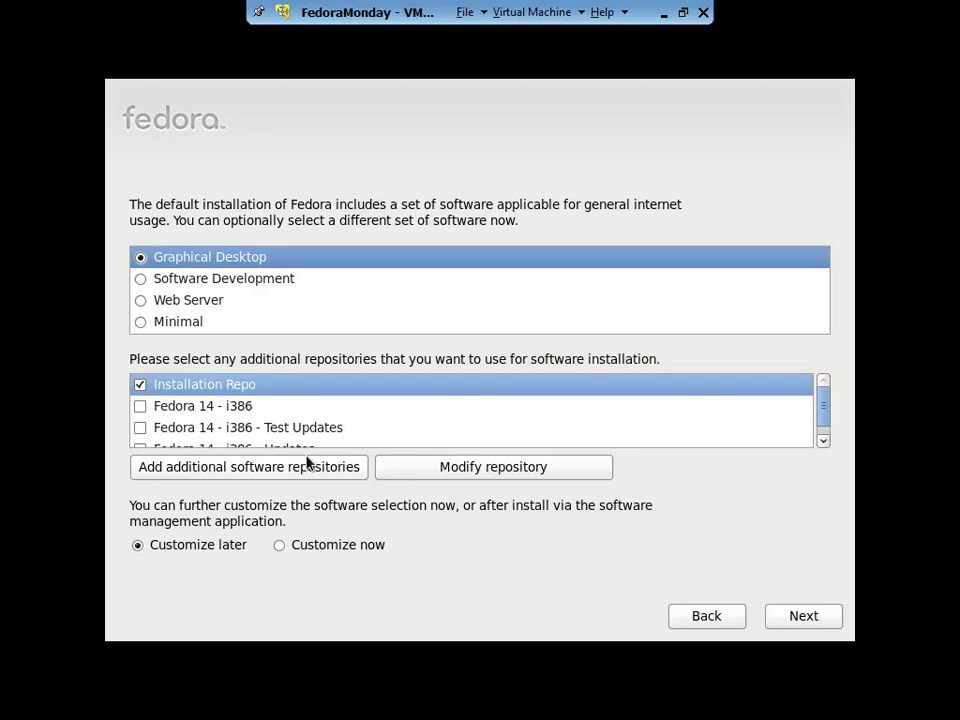
{"action": "left_click", "coordinate": [338, 548]}
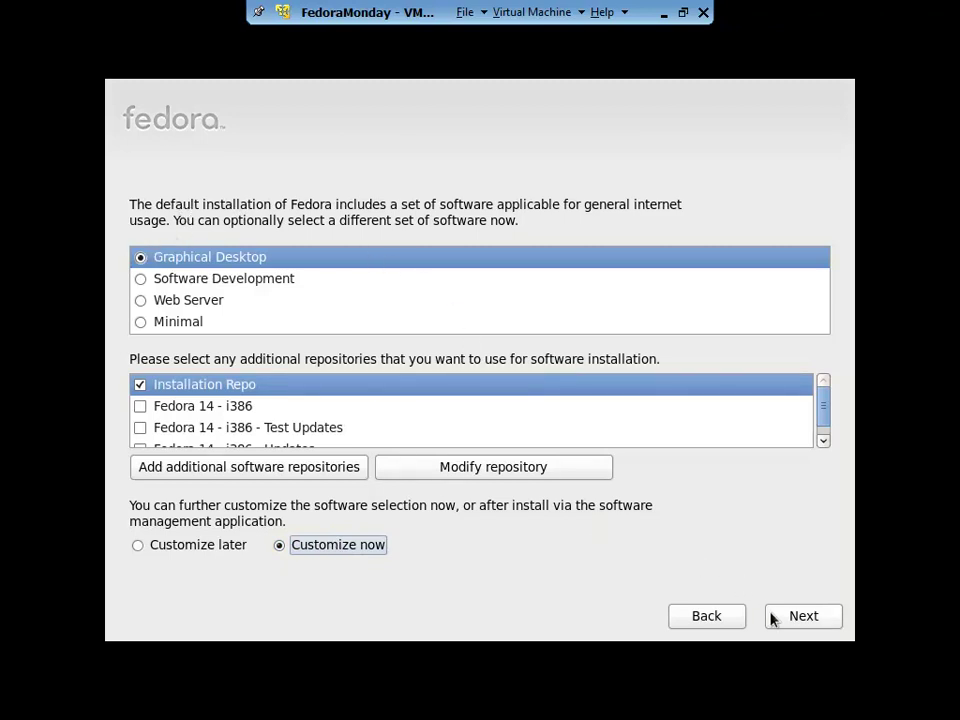
{"action": "left_click", "coordinate": [815, 618]}
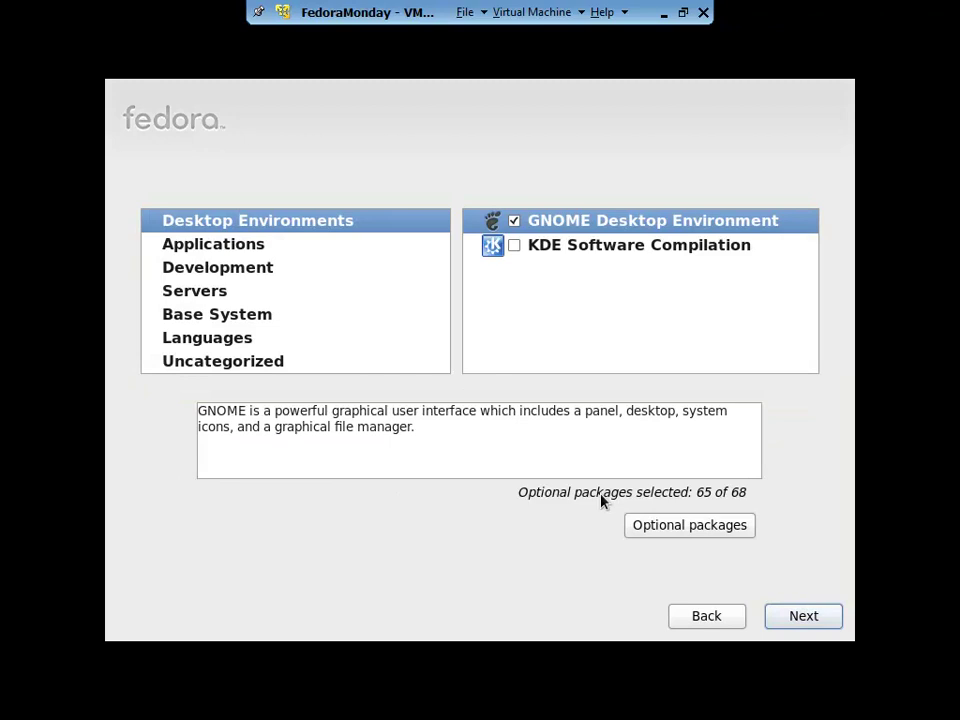
Look through the Applications package groups, and add Development Tools from the Development category
{"action": "left_click", "coordinate": [283, 247]}
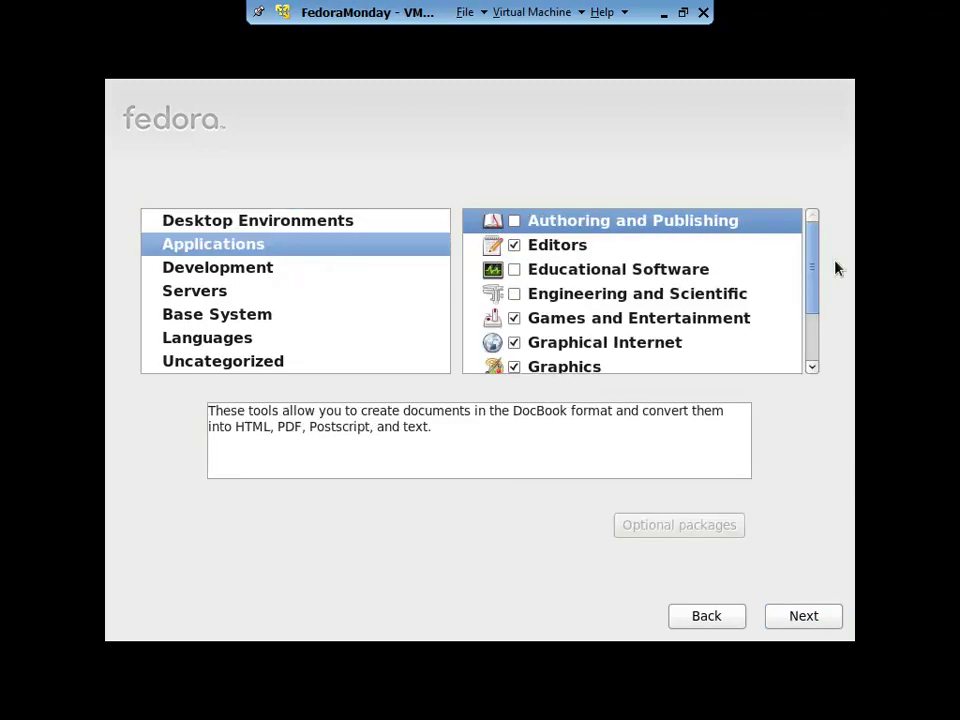
{"action": "scroll", "coordinate": [799, 276], "scroll_direction": "down", "scroll_amount": 3}
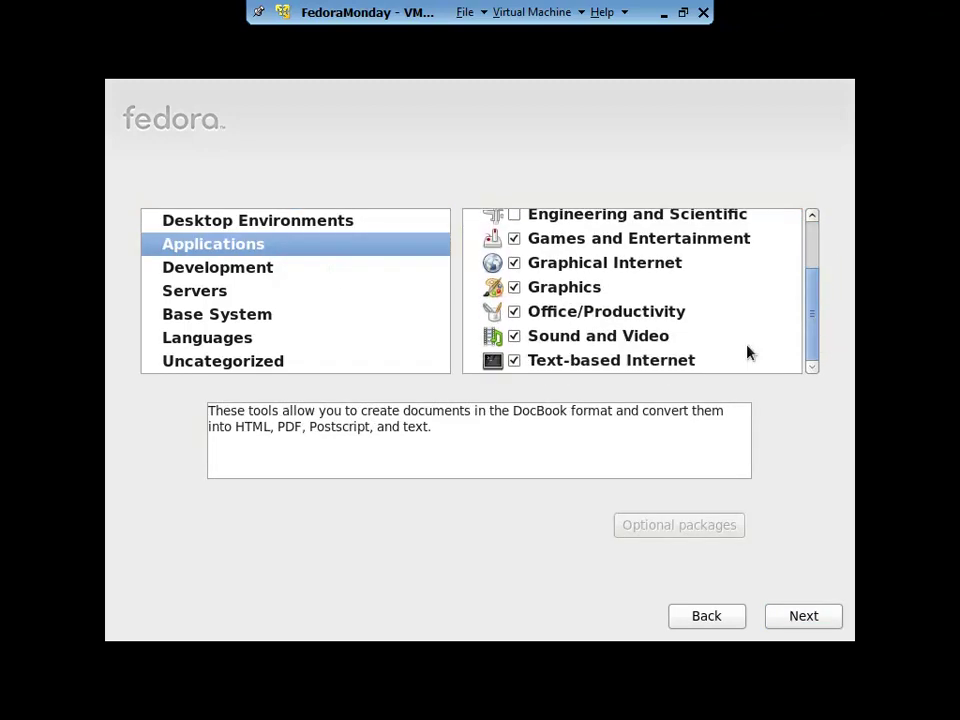
{"action": "left_click", "coordinate": [238, 272]}
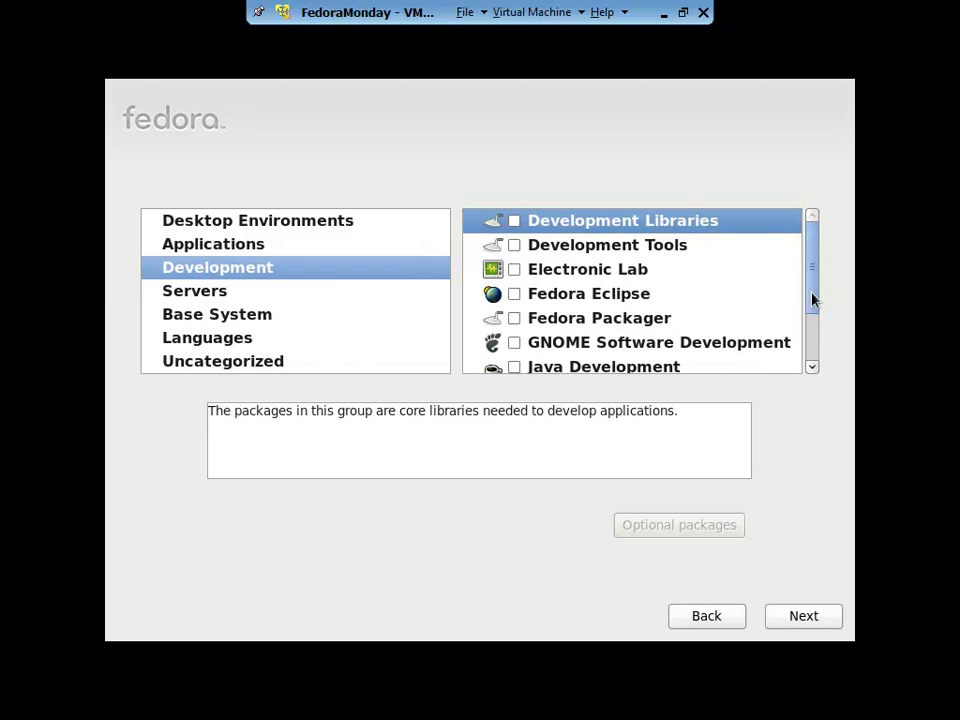
{"action": "left_click", "coordinate": [513, 246]}
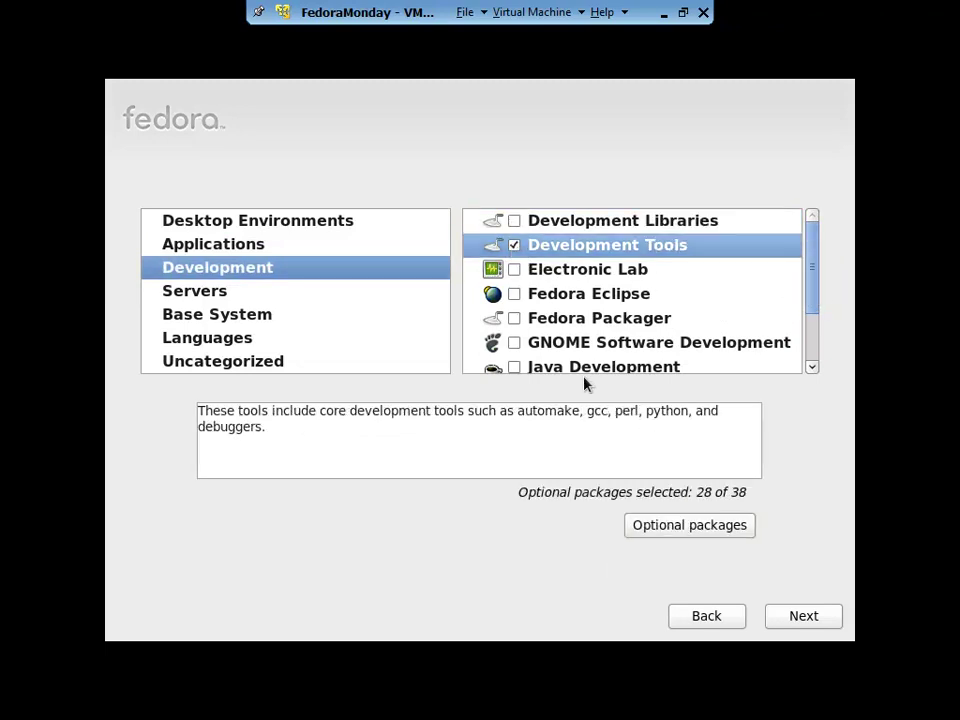
{"action": "left_click_drag", "start_coordinate": [582, 413], "coordinate": [622, 412]}
{"action": "mouse_move", "coordinate": [810, 249]}
{"action": "left_mouse_down"}
{"action": "mouse_move", "coordinate": [818, 339]}
{"action": "mouse_move", "coordinate": [818, 253]}
{"action": "left_mouse_up"}
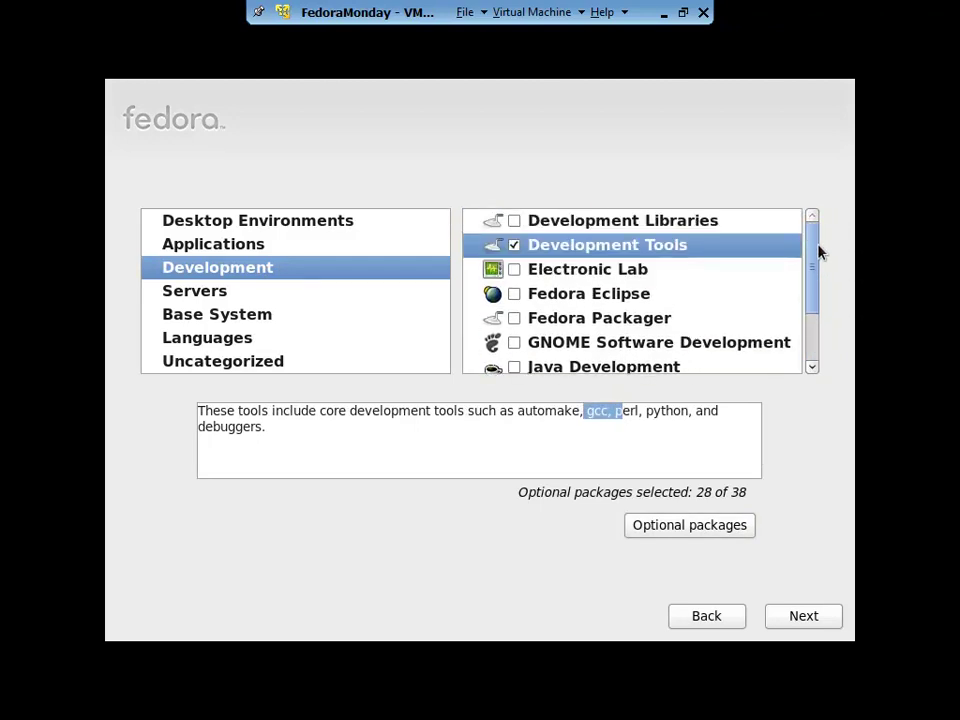
Add the FTP Server, Mail Server and Web Server package groups from the Servers category
{"action": "left_click", "coordinate": [234, 291]}
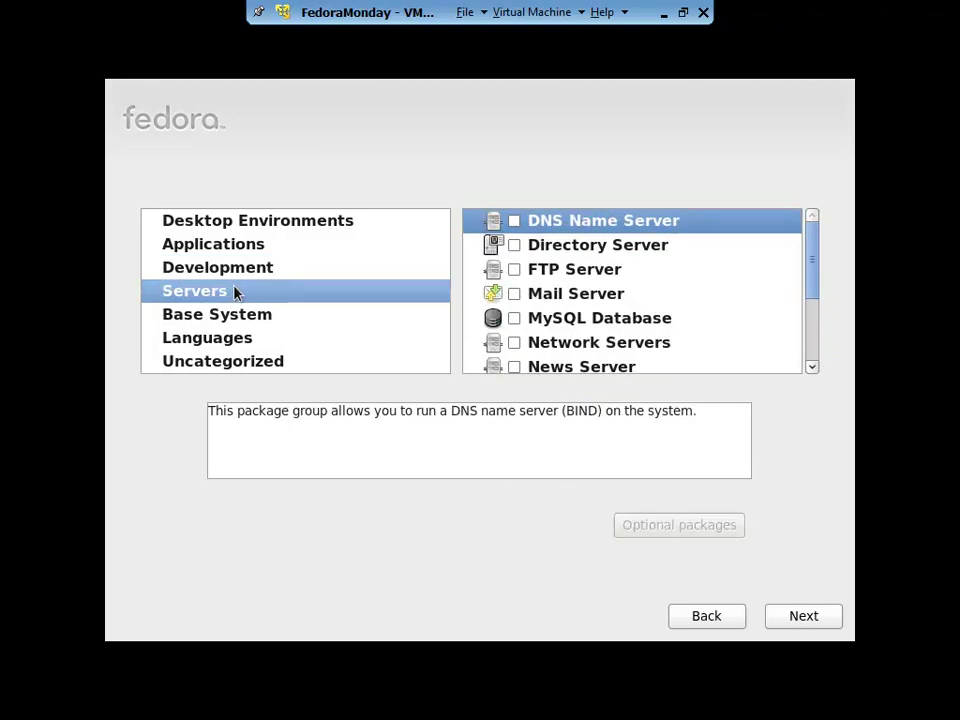
{"action": "left_click", "coordinate": [515, 271]}
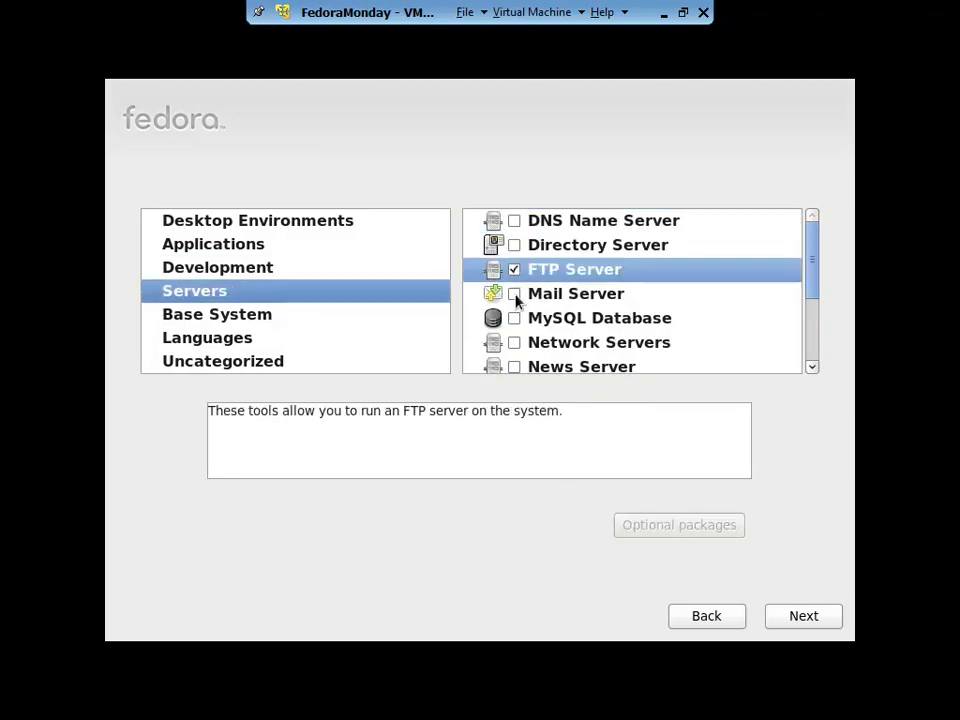
{"action": "left_click", "coordinate": [515, 296]}
{"action": "left_click_drag", "start_coordinate": [814, 285], "coordinate": [822, 357]}
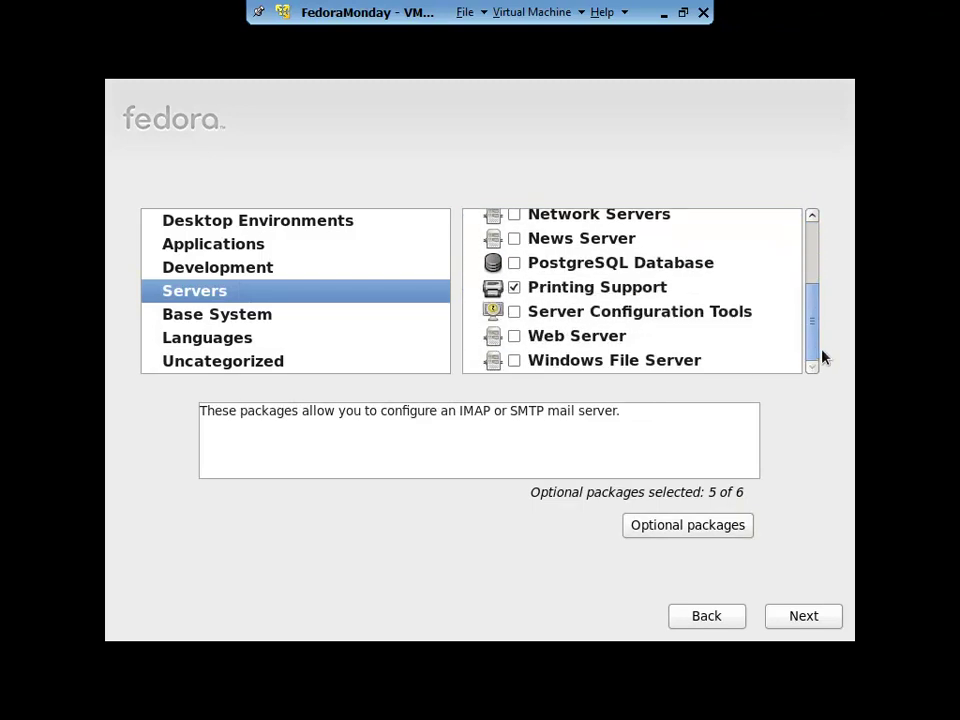
{"action": "left_click", "coordinate": [514, 336]}
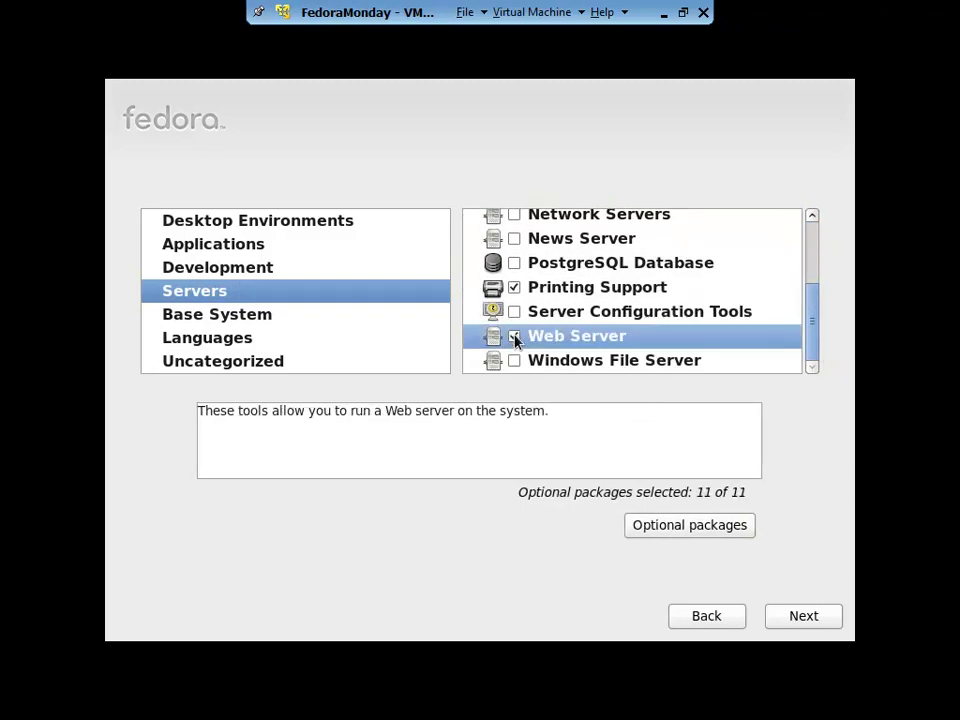
Add System Tools from the Base System category, and check the Uncategorized and Languages categories before returning to Base System
{"action": "left_click", "coordinate": [274, 318]}
{"action": "left_click_drag", "start_coordinate": [815, 305], "coordinate": [816, 358]}
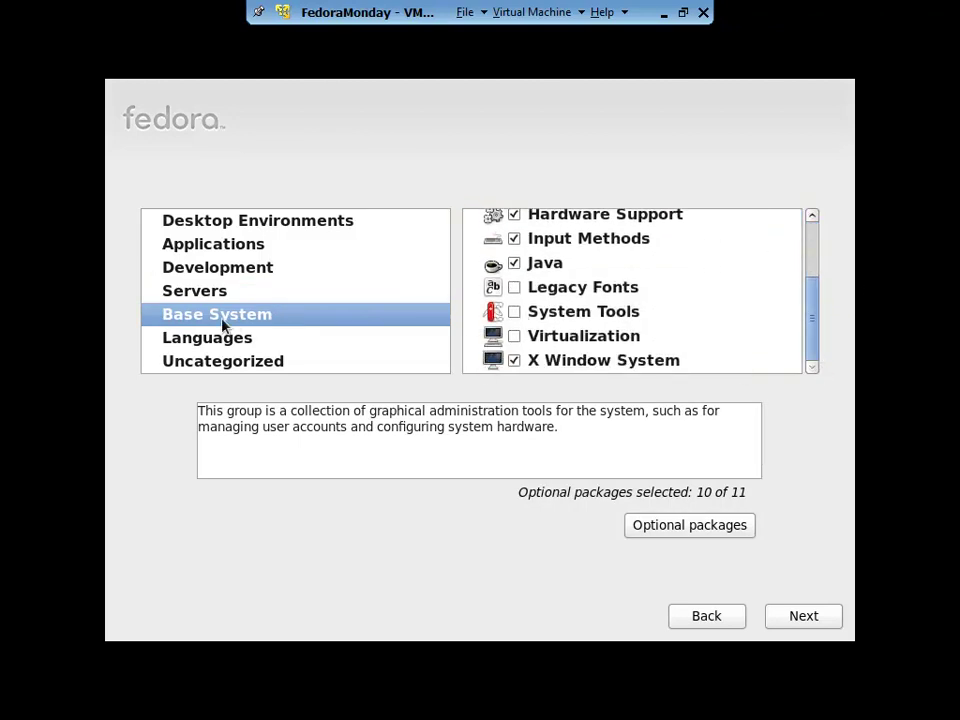
{"action": "left_click", "coordinate": [515, 314]}
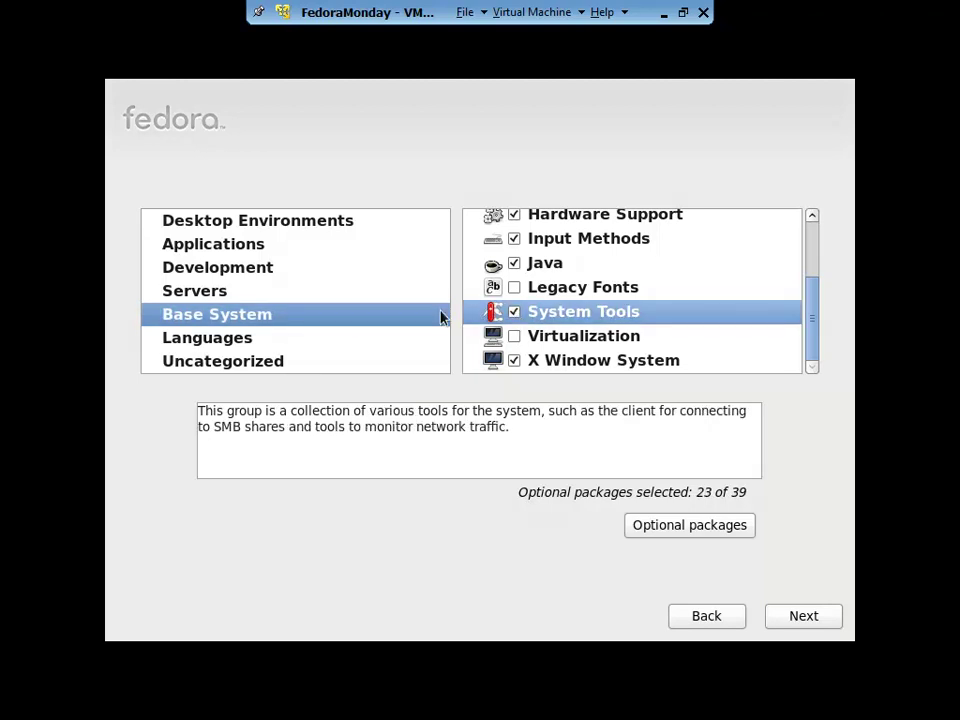
{"action": "left_click", "coordinate": [262, 363]}
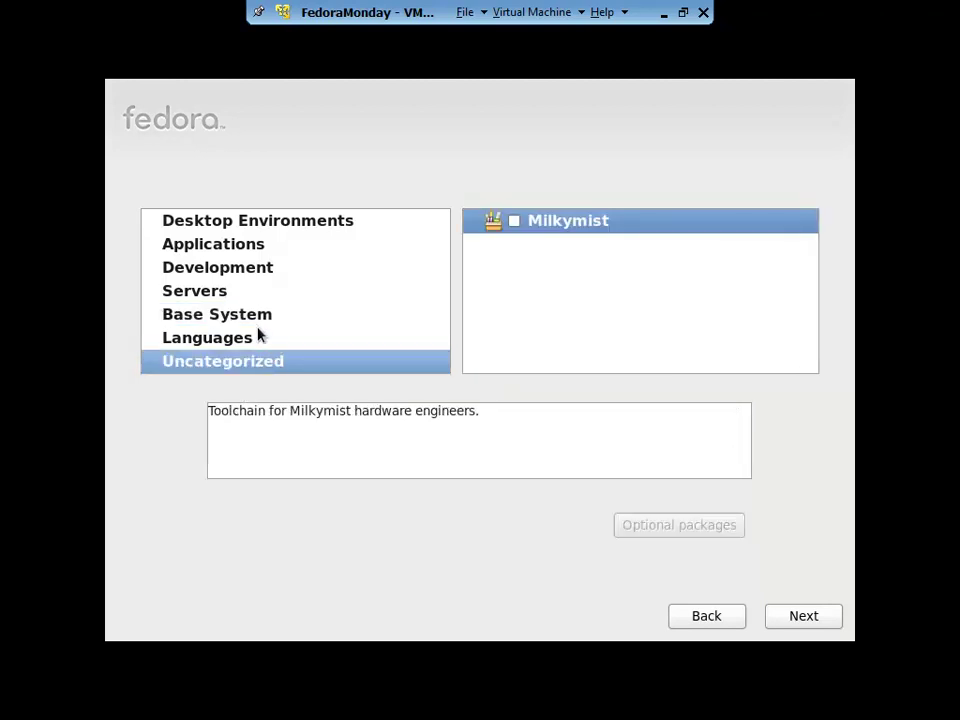
{"action": "left_click", "coordinate": [259, 340]}
{"action": "left_click", "coordinate": [269, 315]}
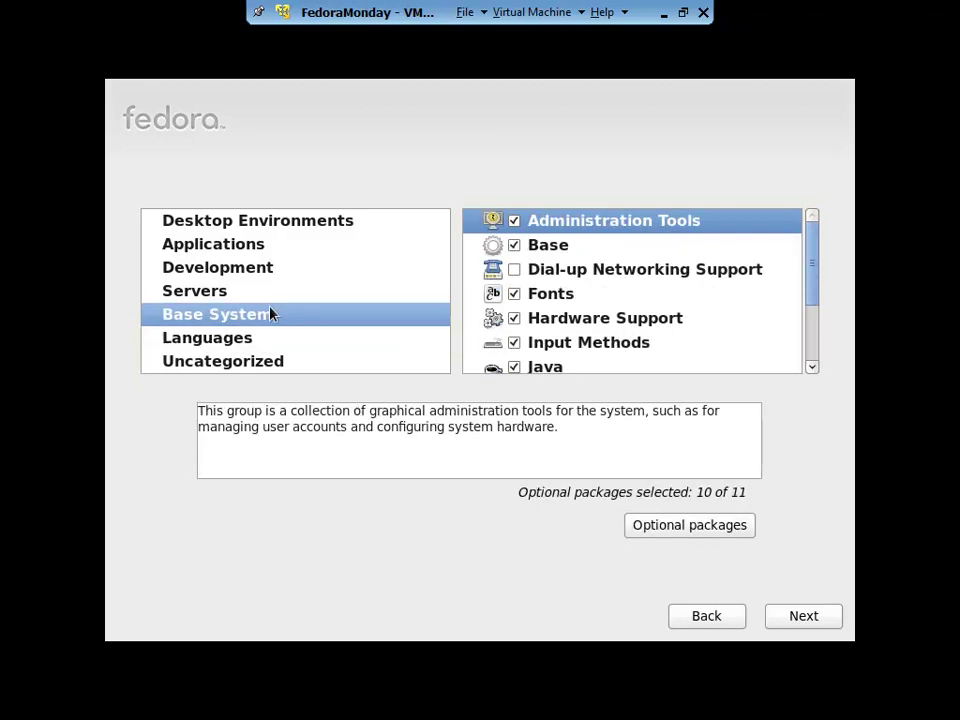
{"action": "left_click_drag", "start_coordinate": [814, 270], "coordinate": [826, 330]}
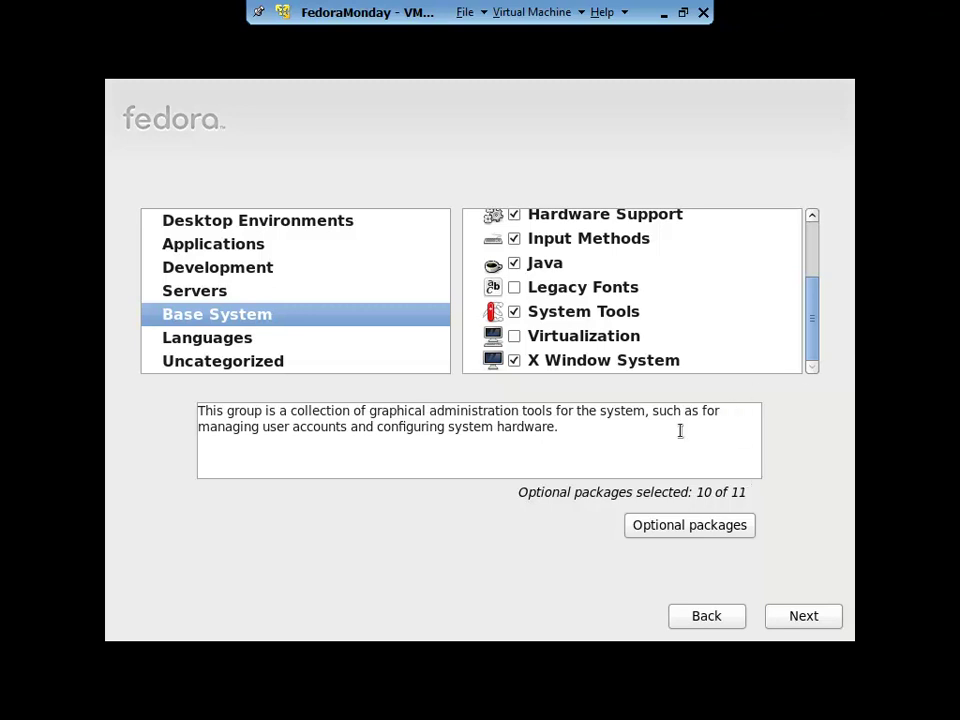
Add the rdesktop package from the optional packages of System Tools, and continue with the Fedora installation
{"action": "left_click", "coordinate": [579, 310]}
{"action": "left_click", "coordinate": [578, 288]}
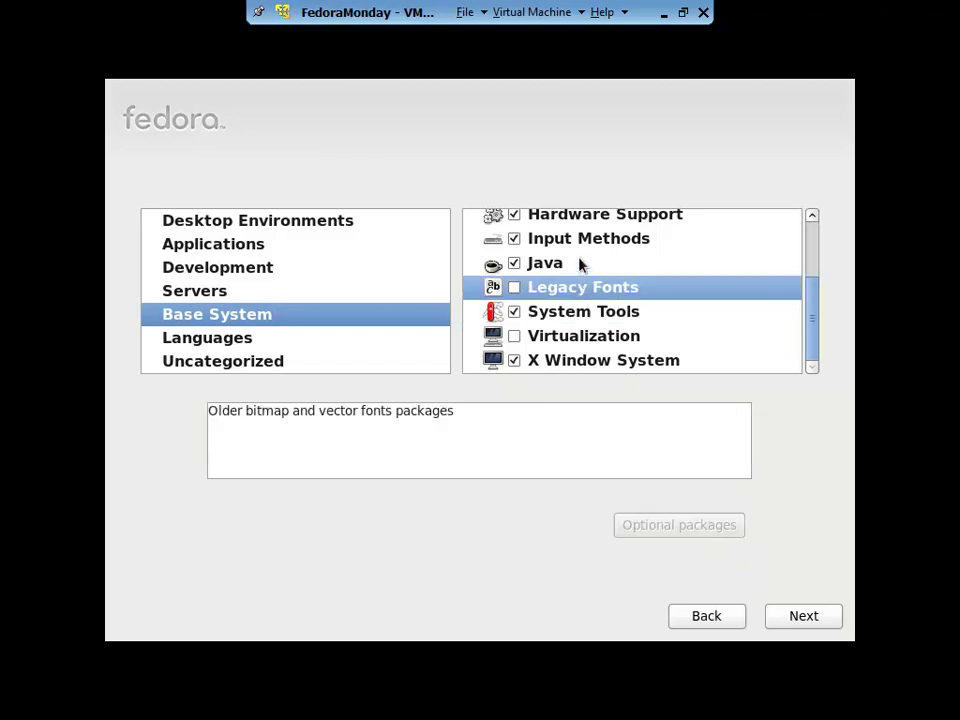
{"action": "left_click", "coordinate": [582, 265]}
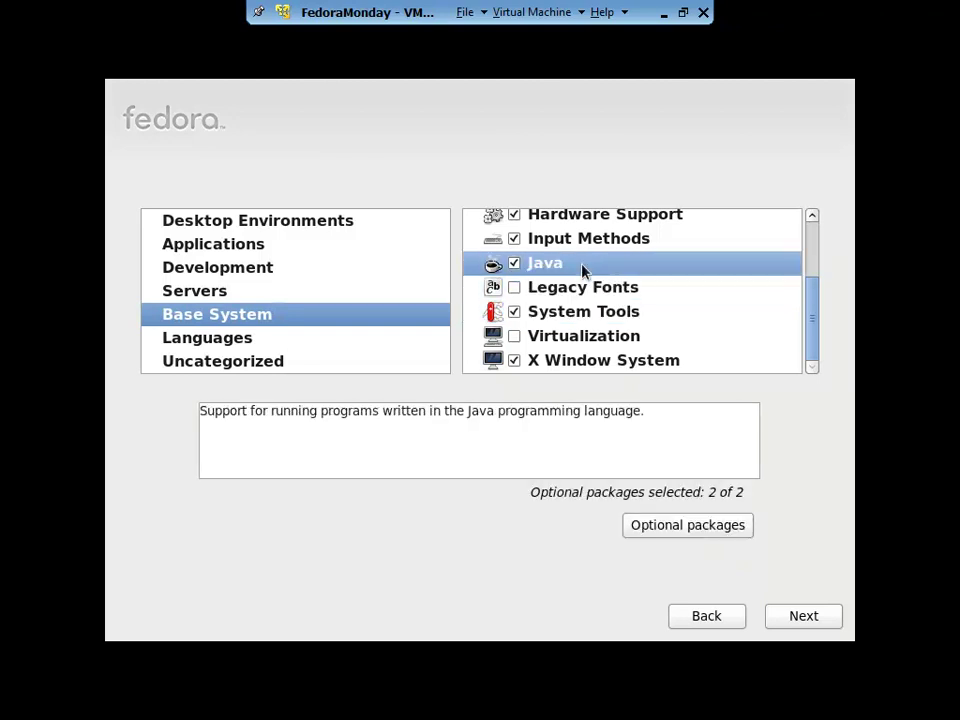
{"action": "left_click", "coordinate": [636, 310]}
{"action": "left_click", "coordinate": [700, 530]}
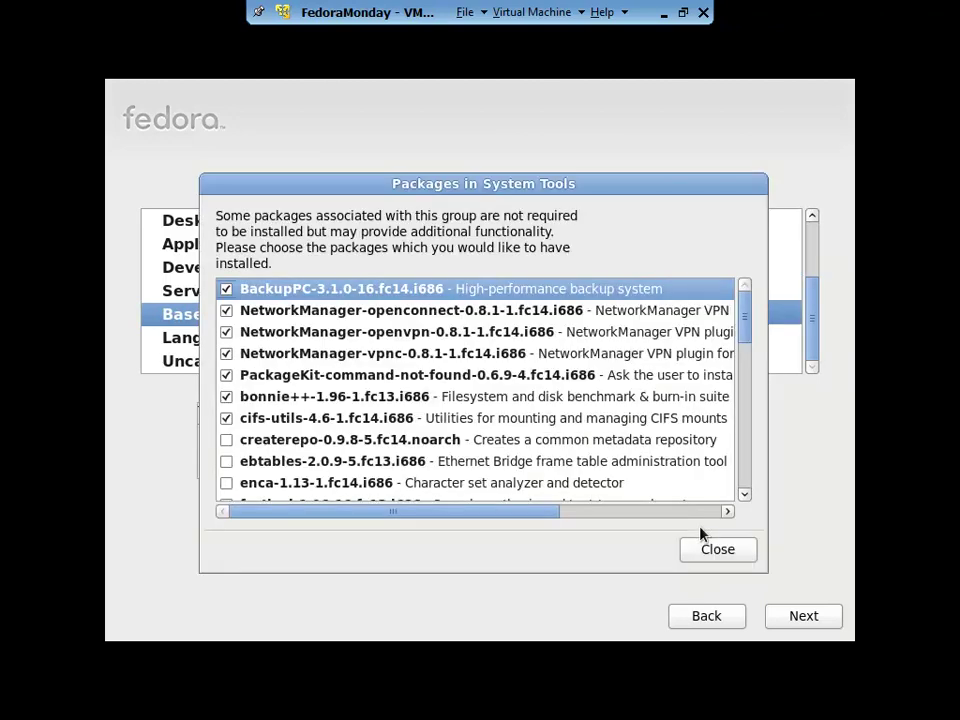
{"action": "left_click_drag", "start_coordinate": [741, 337], "coordinate": [742, 405]}
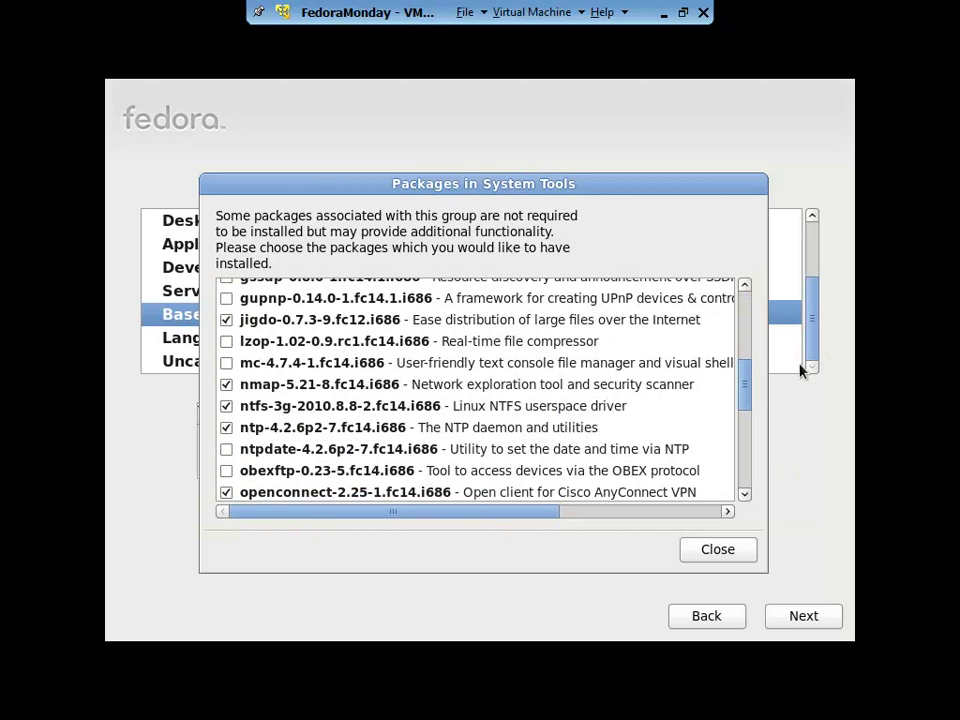
{"action": "left_click_drag", "start_coordinate": [750, 392], "coordinate": [755, 433]}
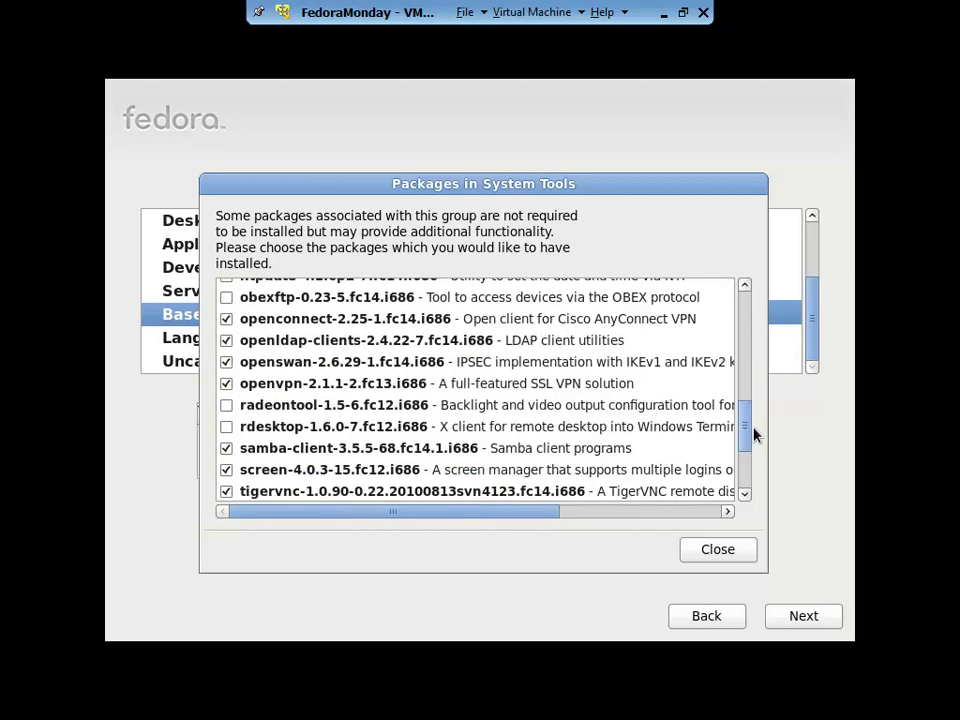
{"action": "left_click", "coordinate": [262, 428]}
{"action": "left_click", "coordinate": [225, 427]}
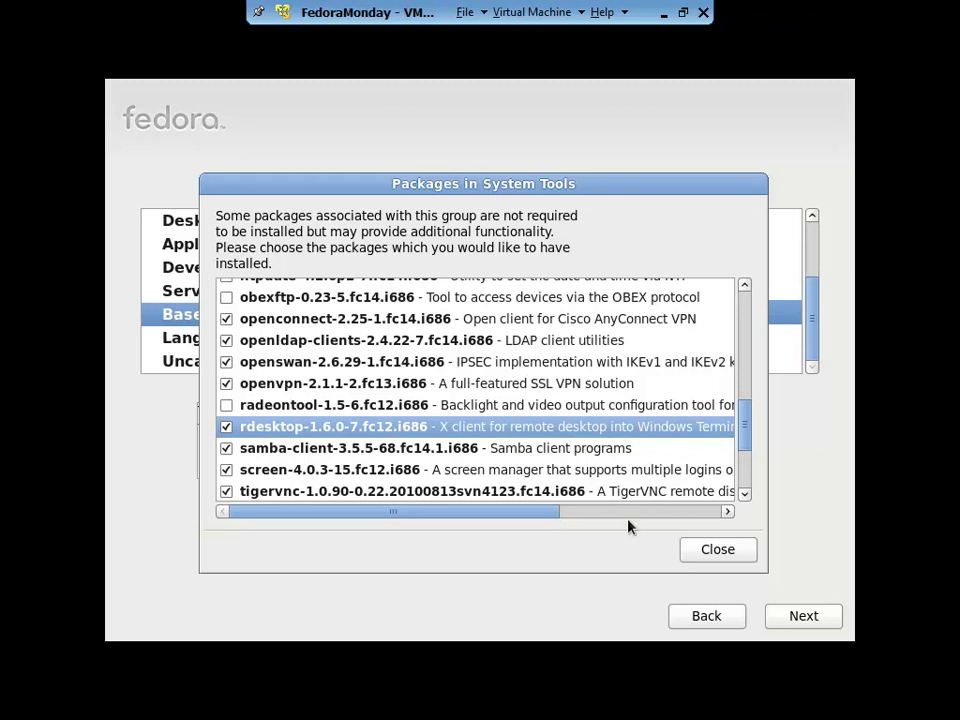
{"action": "left_click", "coordinate": [731, 553]}
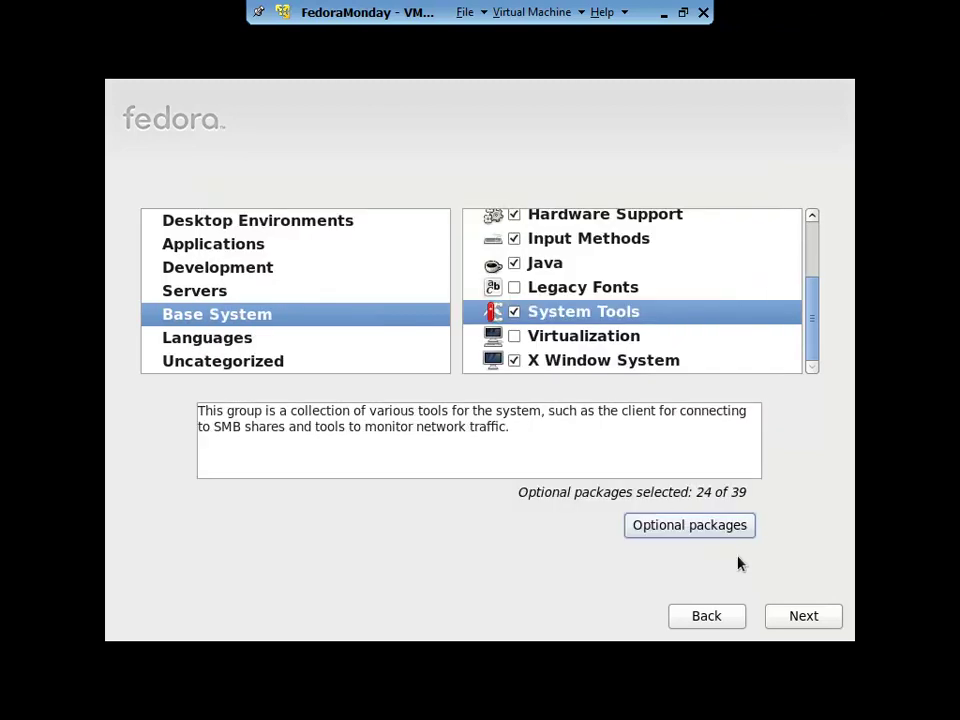
{"action": "left_click", "coordinate": [801, 613]}
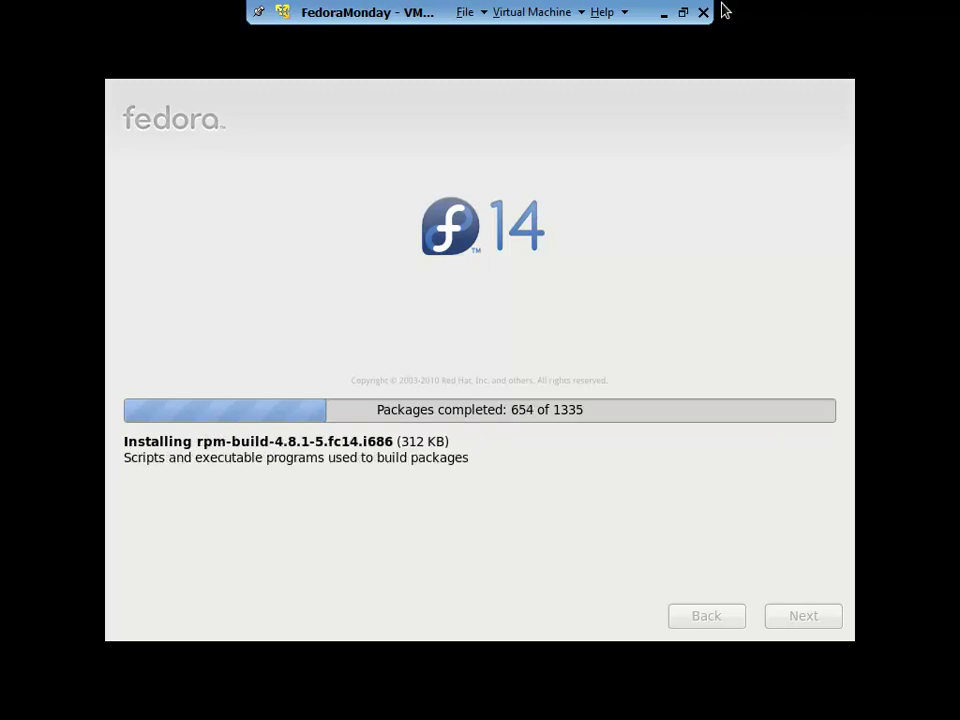
Start a new virtual machine in another VMware Player window with "I will install the operating system later", and skip the version 5.0.0 update
{"action": "key", "text": "ctrl+alt+Return"}
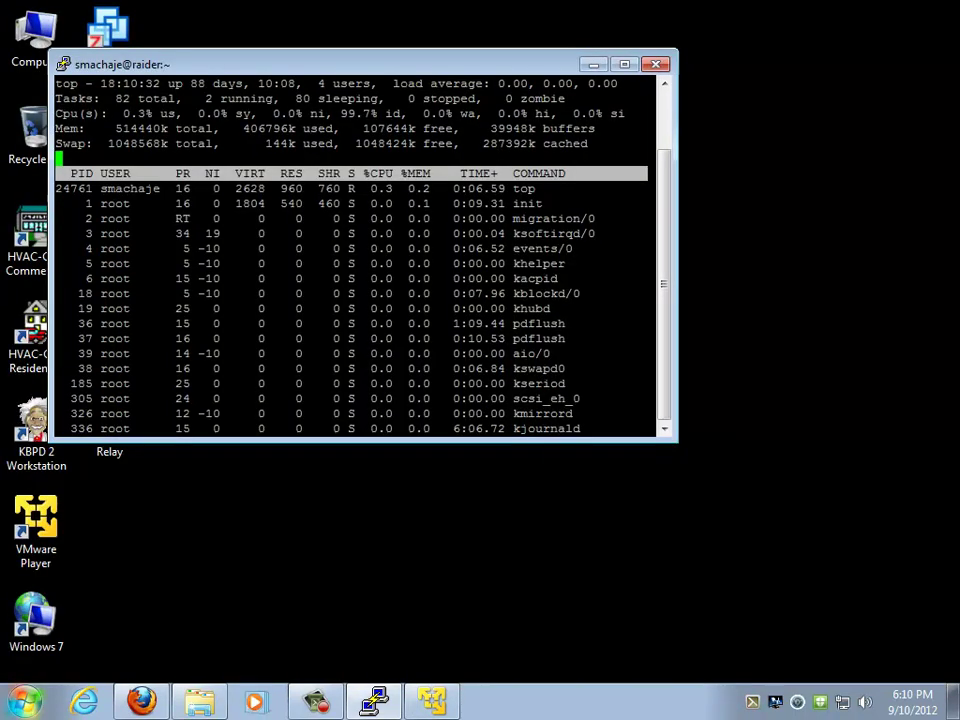
{"action": "left_click", "coordinate": [35, 527]}
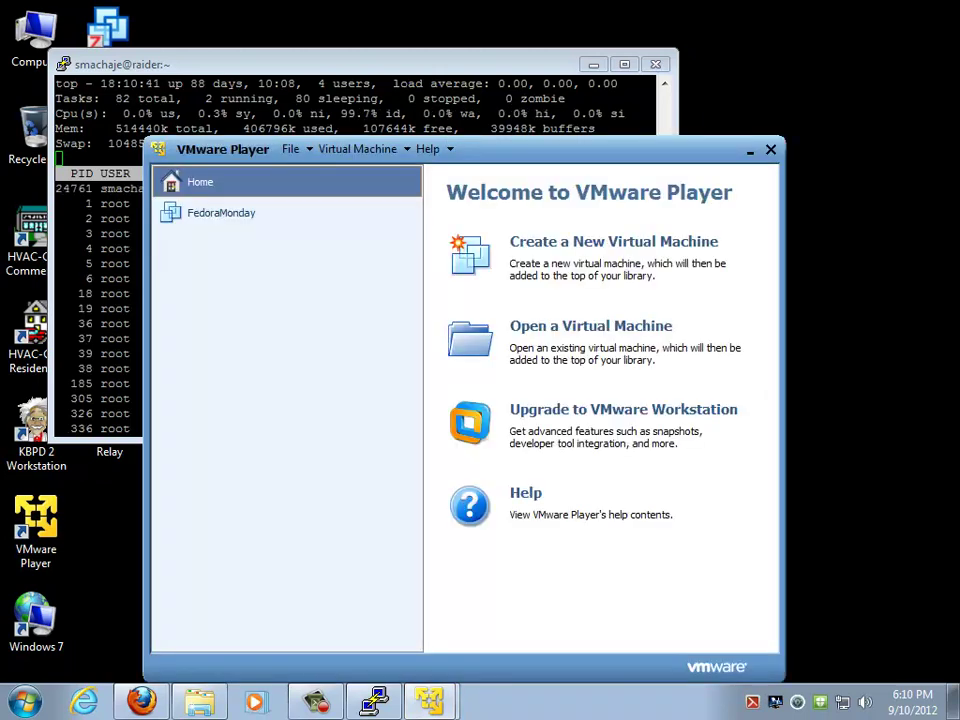
{"action": "left_click", "coordinate": [613, 241]}
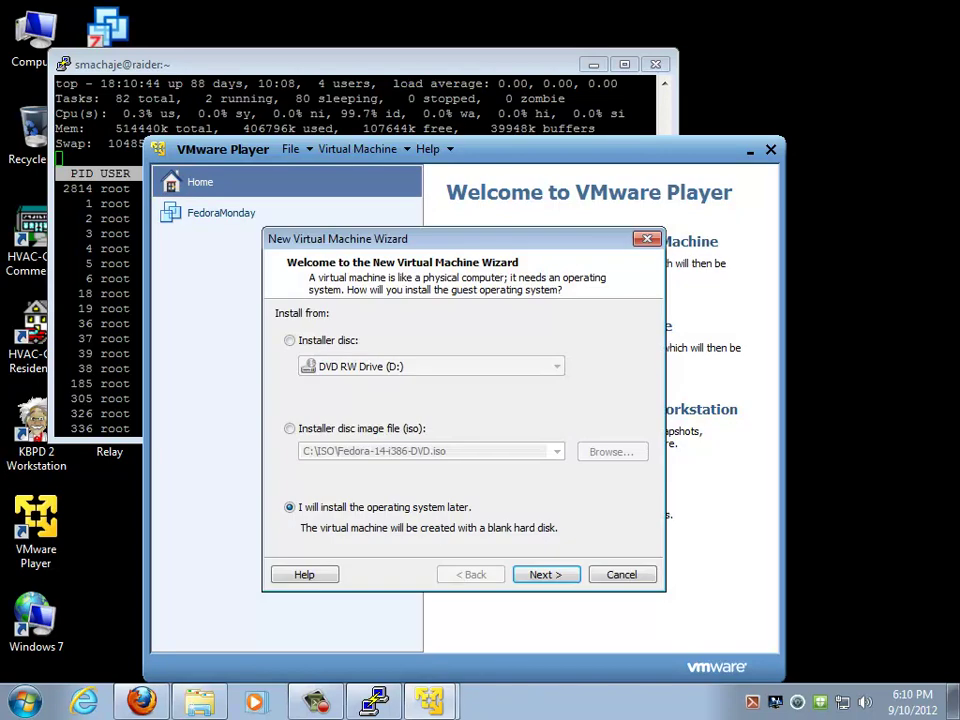
{"action": "key", "text": "Return"}
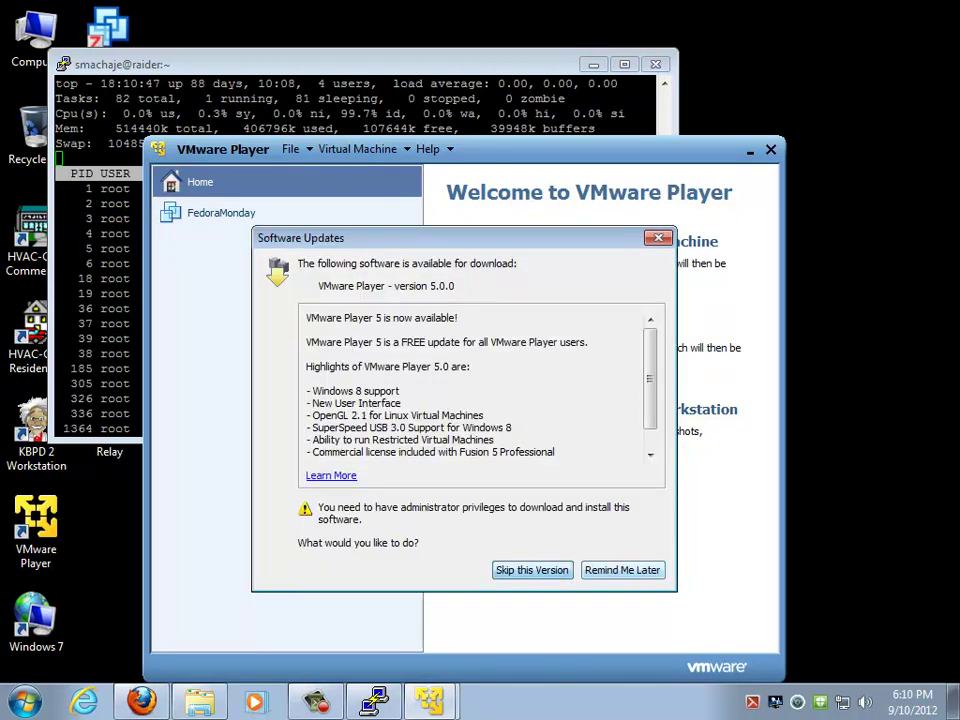
{"action": "left_click", "coordinate": [531, 570]}
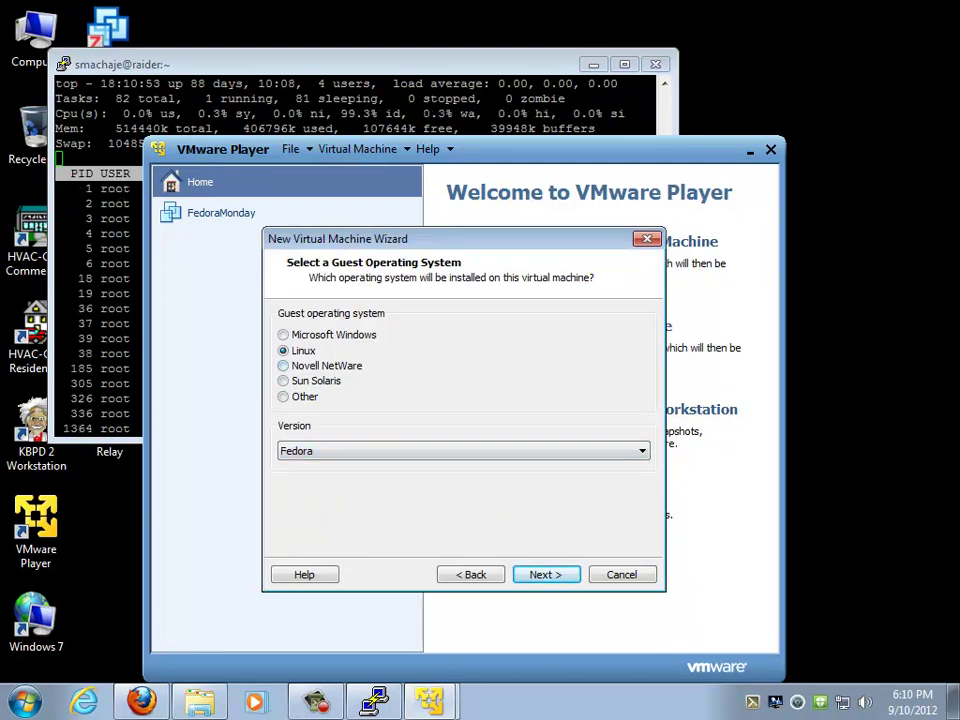
Create the virtual machine as Red Hat Enterprise Linux 6, keeping the default name and a 20 GB disk split into multiple files
{"action": "left_click", "coordinate": [460, 451]}
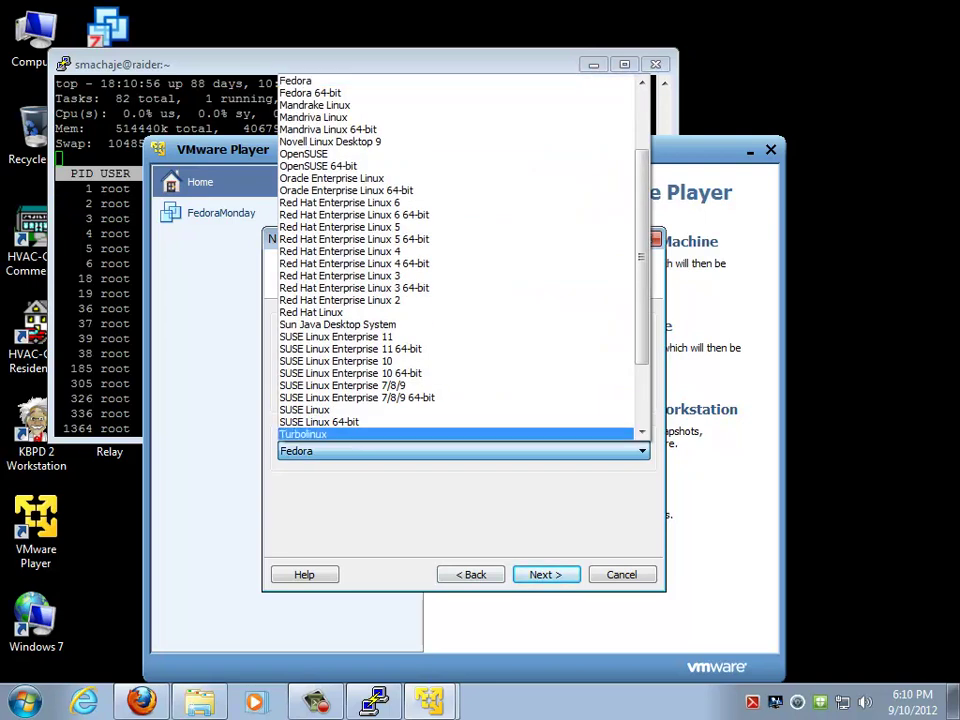
{"action": "left_click", "coordinate": [340, 202]}
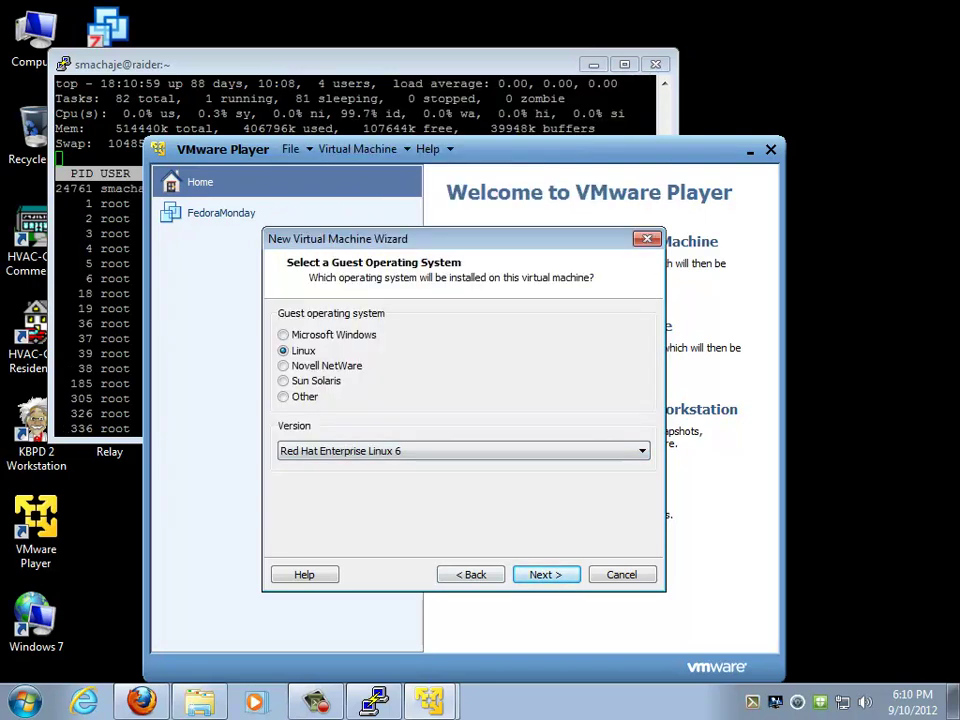
{"action": "left_click", "coordinate": [545, 574]}
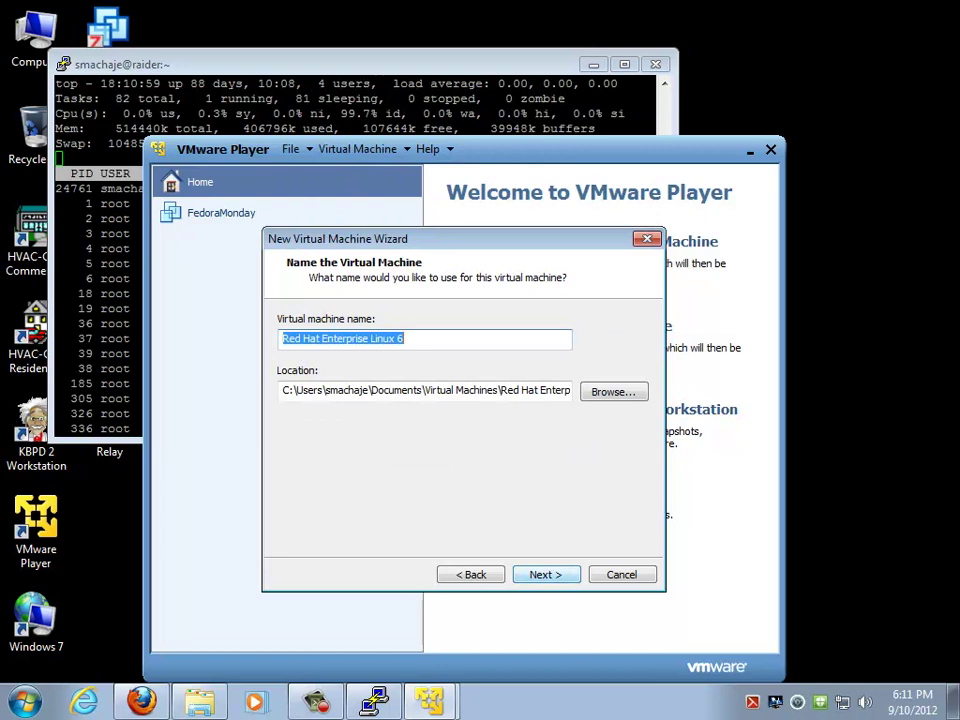
{"action": "key", "text": "Return"}
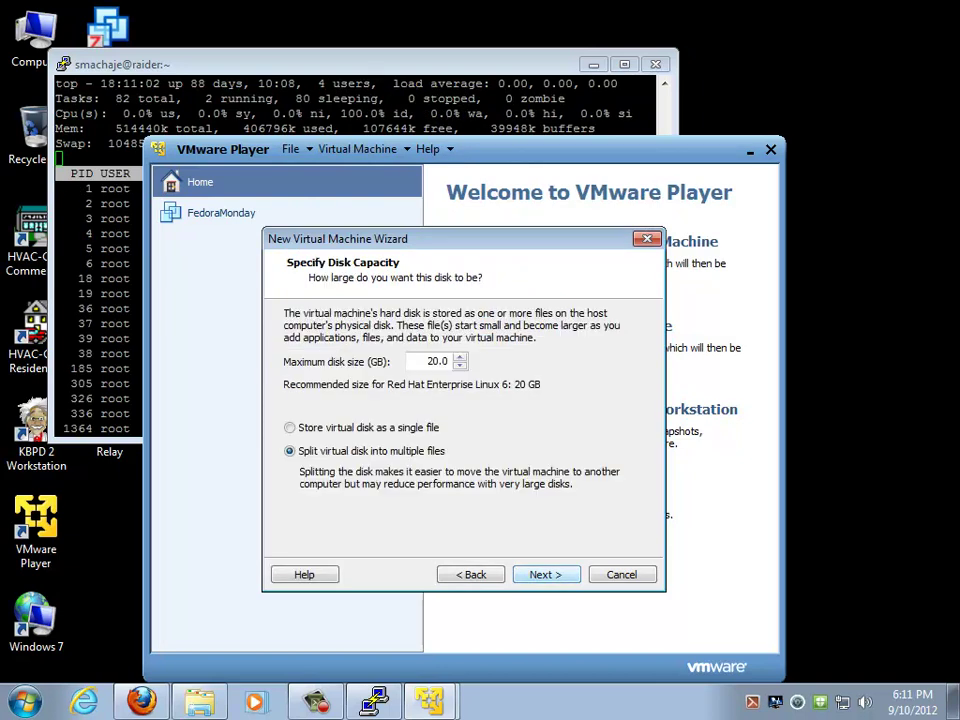
{"action": "key", "text": "Return"}
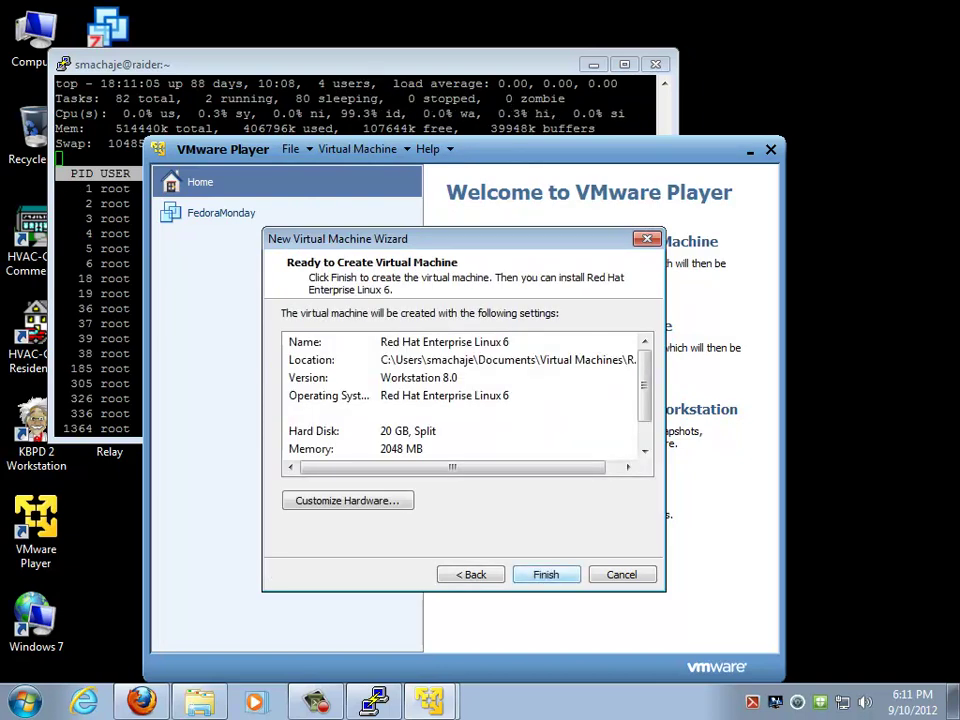
{"action": "key", "text": "Return"}
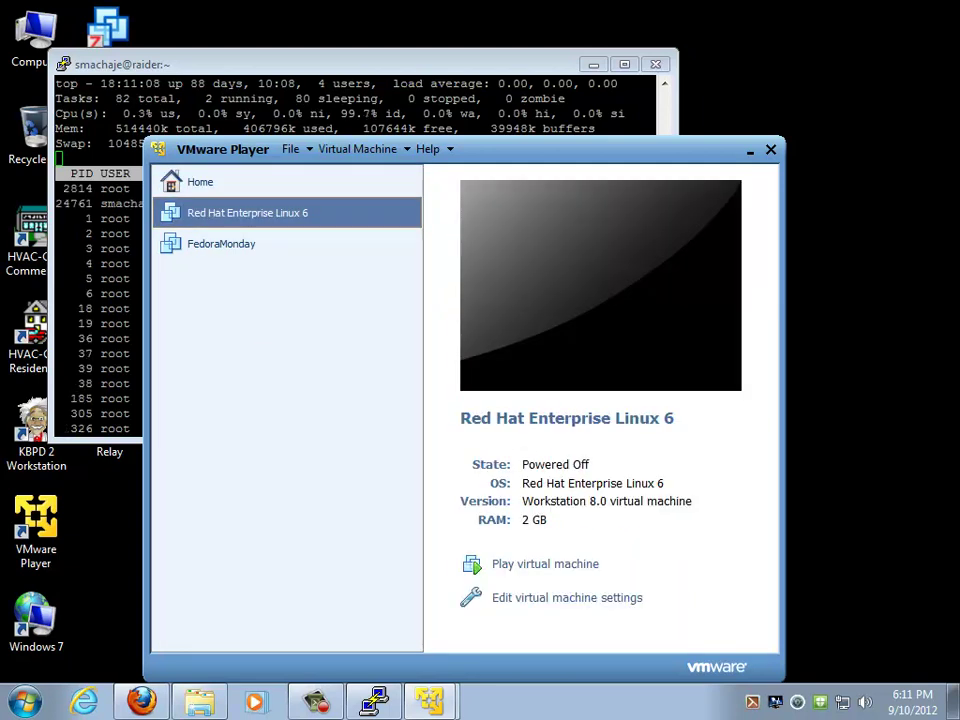
Play the Red Hat Enterprise Linux 6 virtual machine and dismiss the removable devices hint
{"action": "left_click_drag", "start_coordinate": [330, 149], "coordinate": [370, 87]}
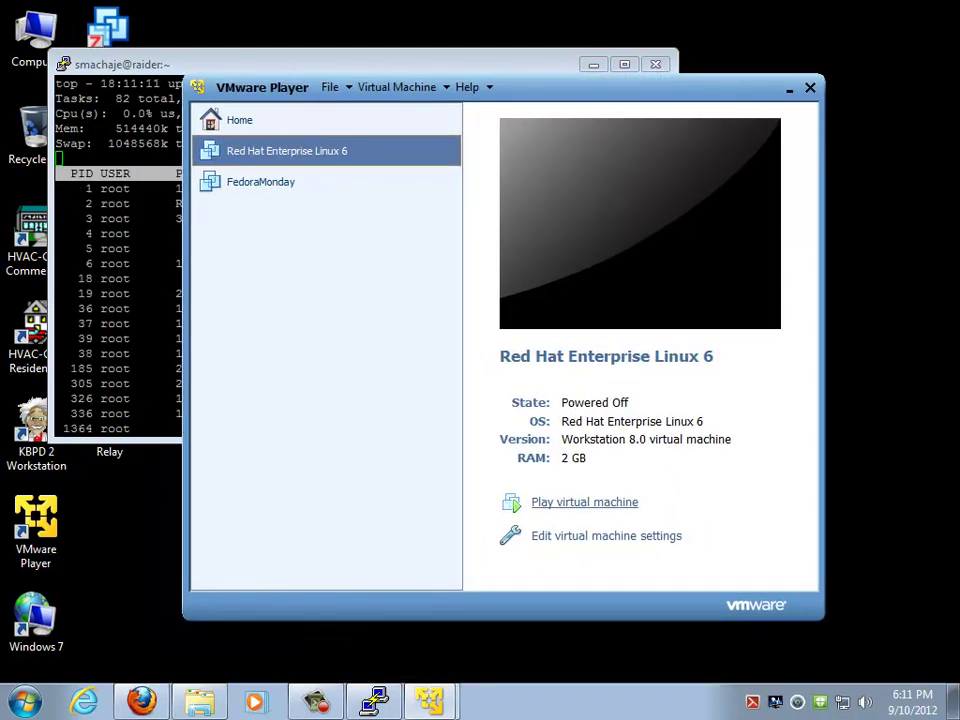
{"action": "left_click", "coordinate": [540, 499]}
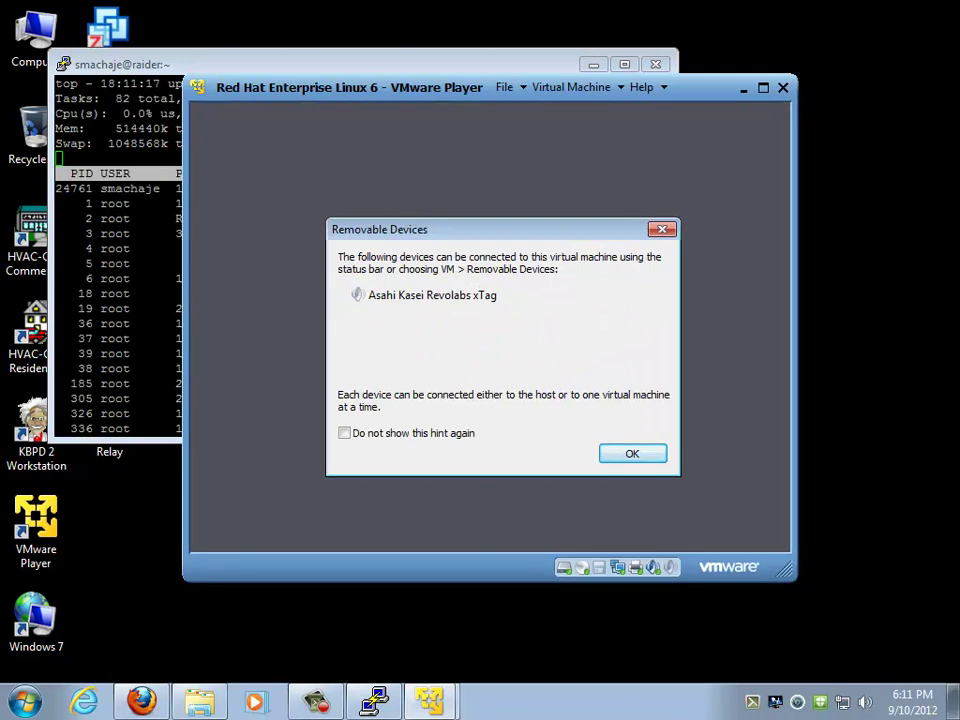
{"action": "key", "text": "Escape"}
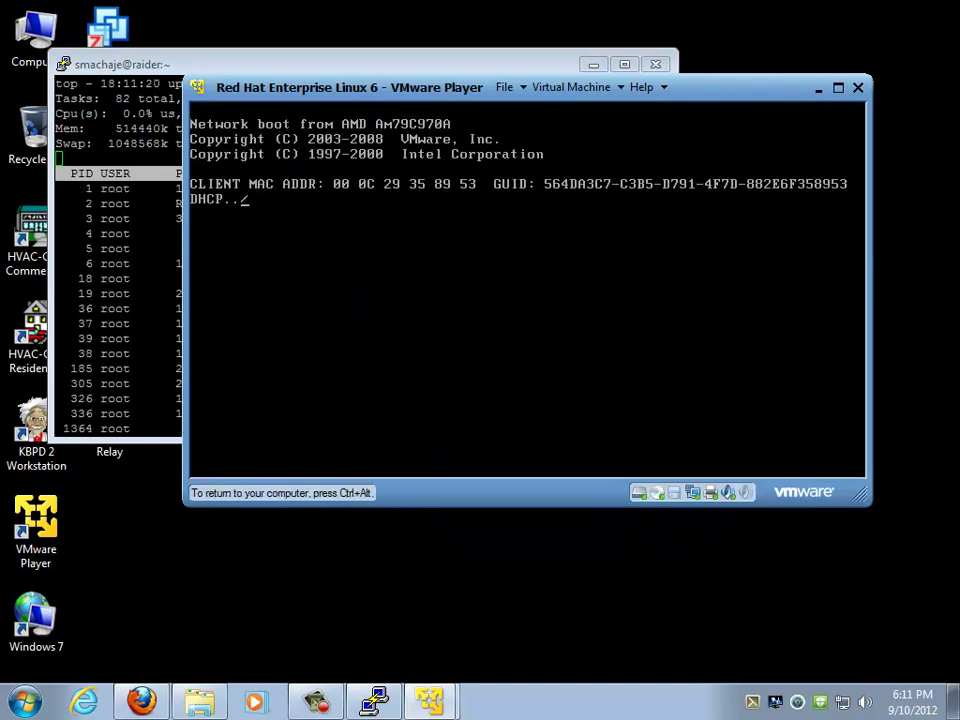
Release input from the virtual machine, switch it to full screen and return it to a window
{"action": "key", "text": "ctrl+alt"}
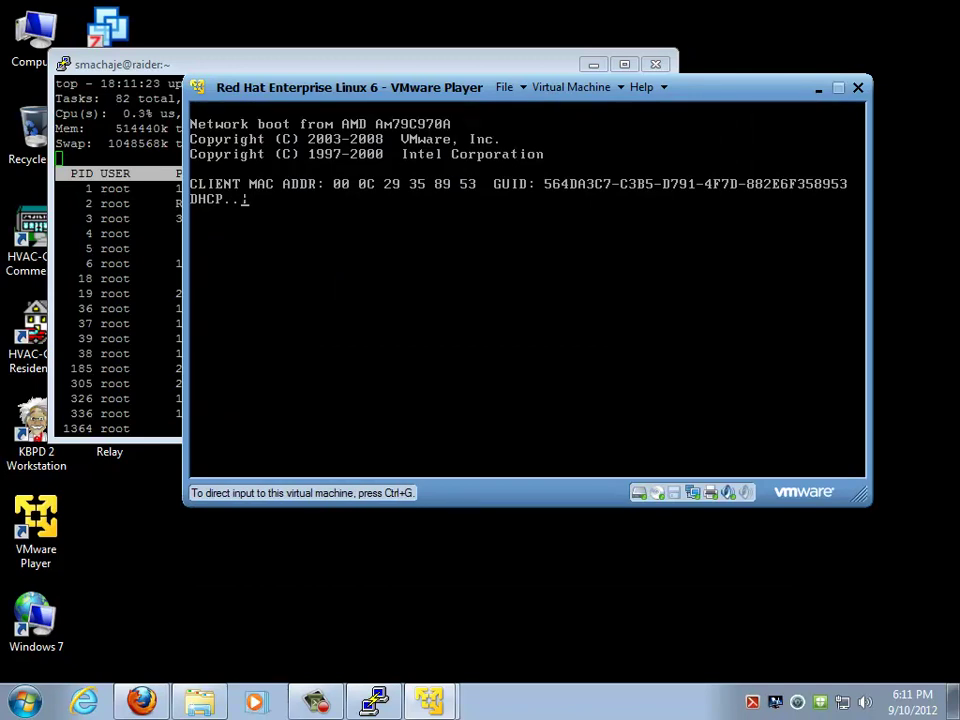
{"action": "key", "text": "ctrl+alt+Return"}
{"action": "key", "text": "ctrl+alt+Return"}
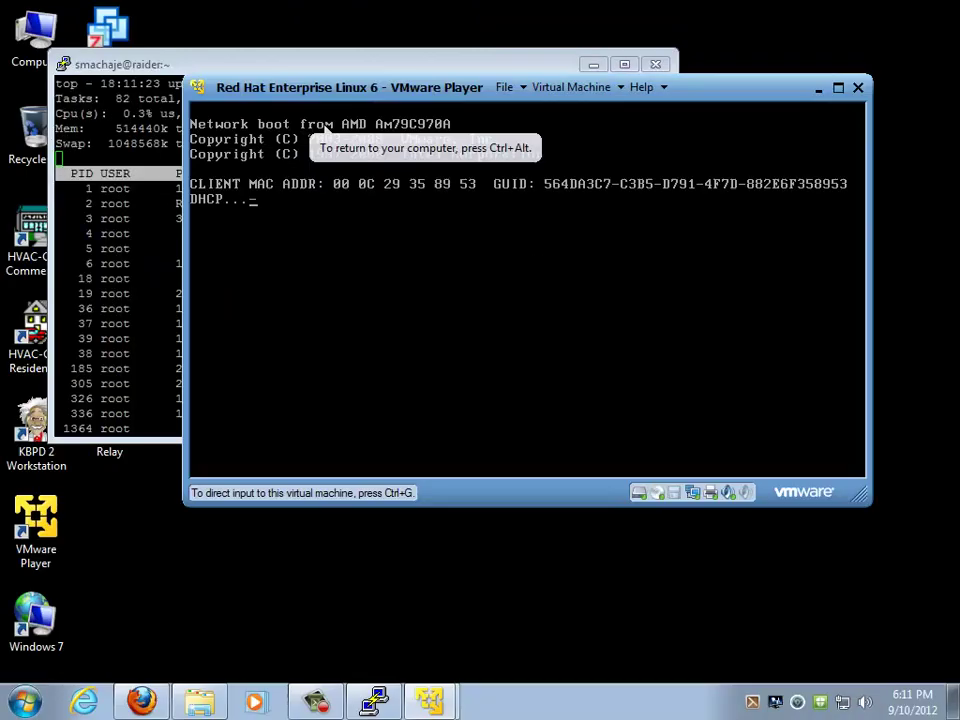
{"action": "key", "text": "ctrl+alt+Return"}
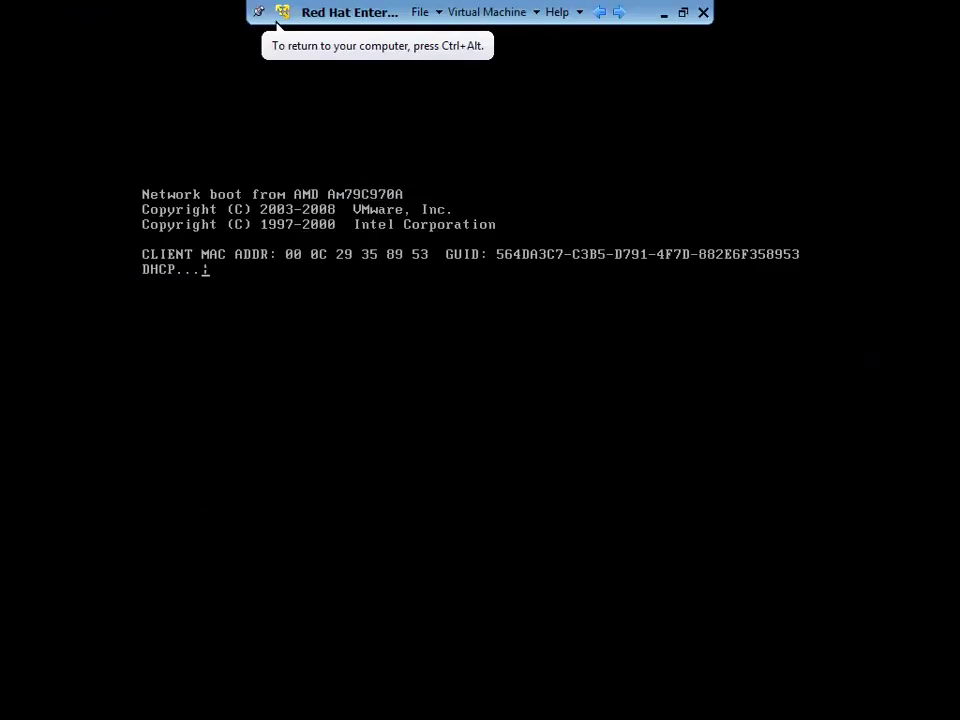
{"action": "key", "text": "ctrl+alt+Return"}
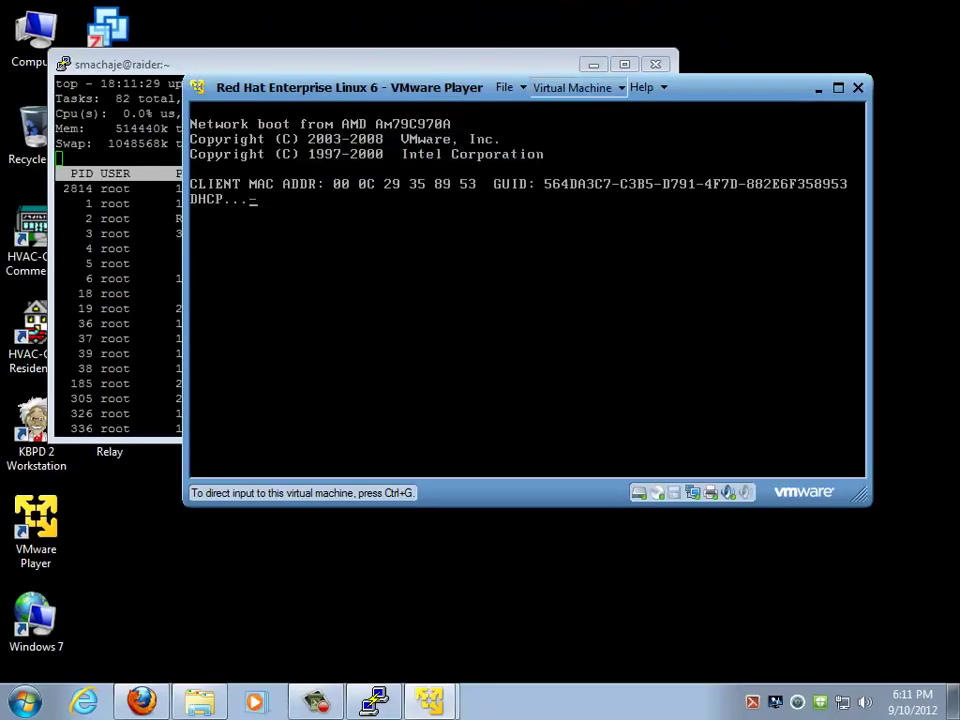
Reset the Red Hat Enterprise Linux 6 virtual machine, and turn off the repeated reset confirmation message
{"action": "left_click", "coordinate": [577, 87]}
{"action": "mouse_move", "coordinate": [590, 187]}
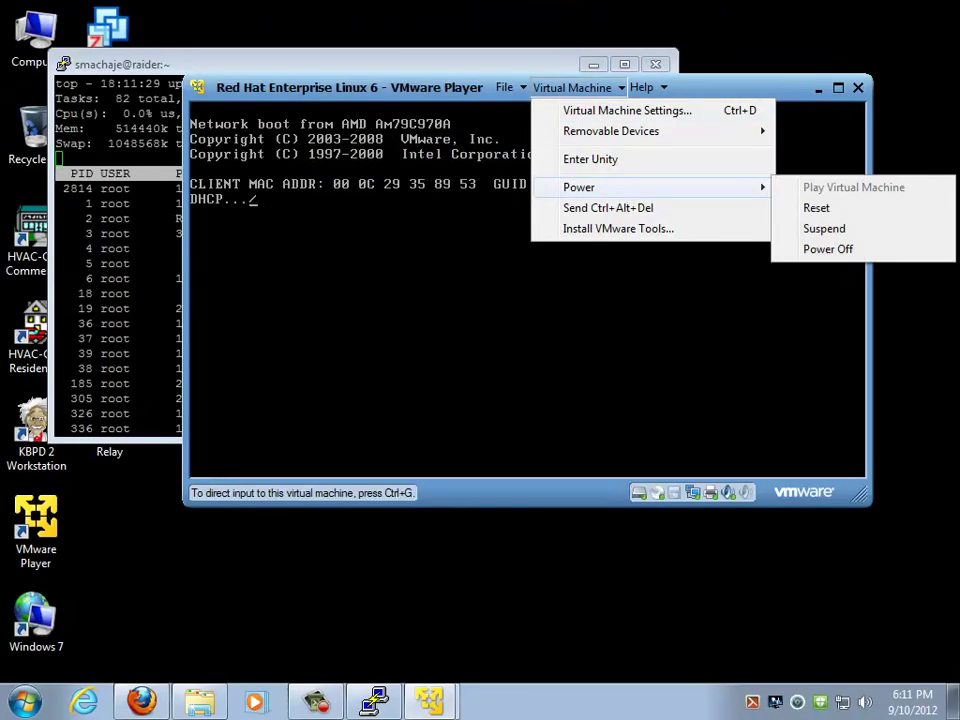
{"action": "key", "text": "Escape"}
{"action": "key", "text": "Escape"}
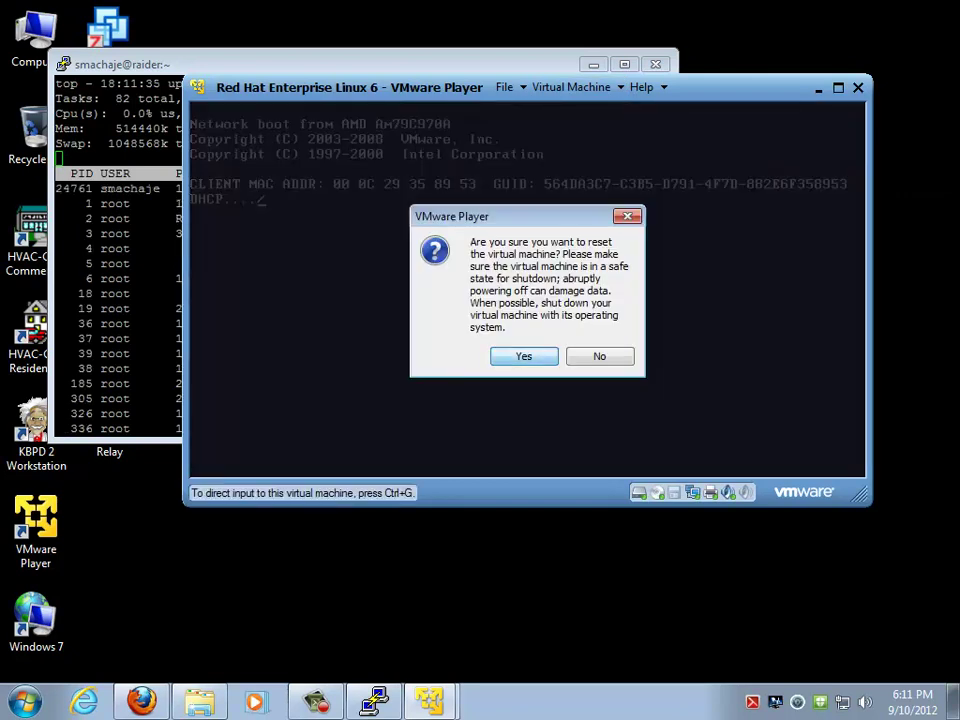
{"action": "key", "text": "Return"}
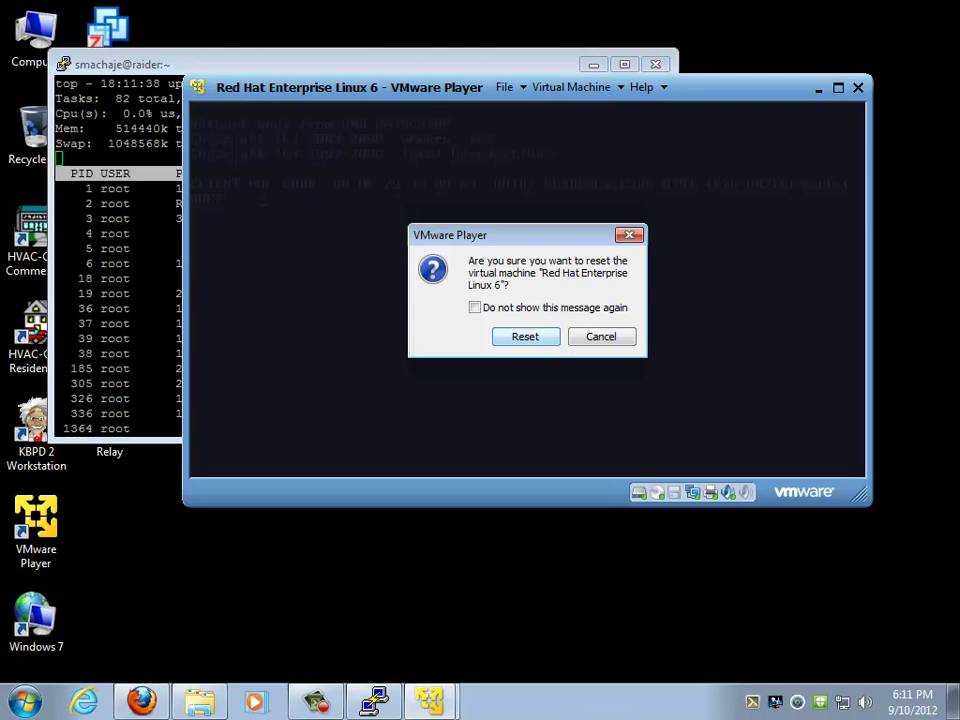
{"action": "left_click_drag", "start_coordinate": [500, 235], "coordinate": [440, 245]}
{"action": "left_click", "coordinate": [414, 317]}
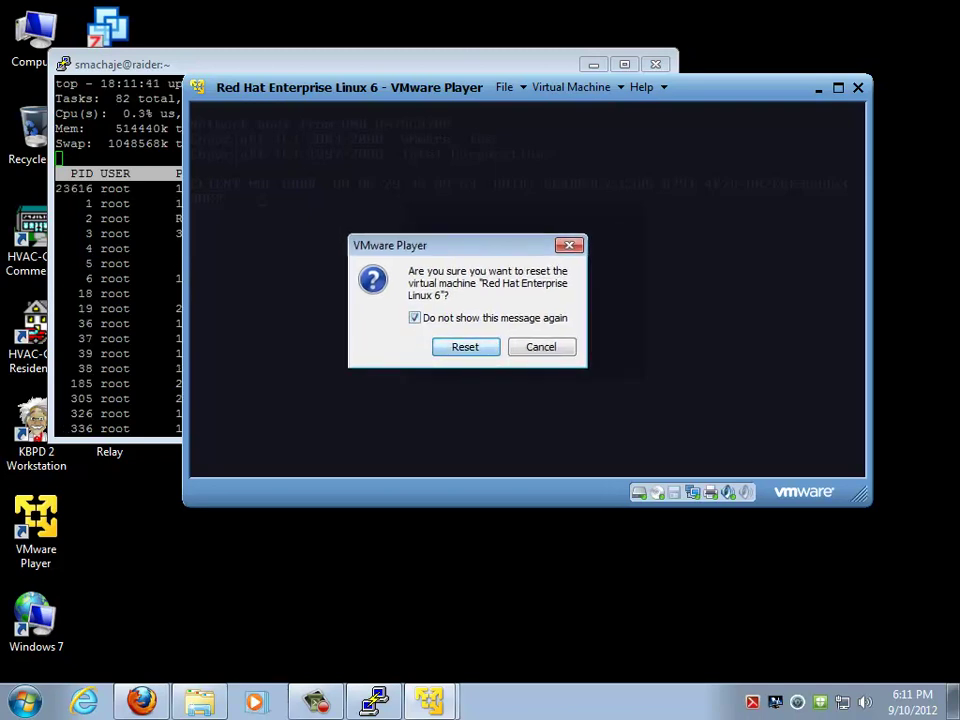
{"action": "key", "text": "Return"}
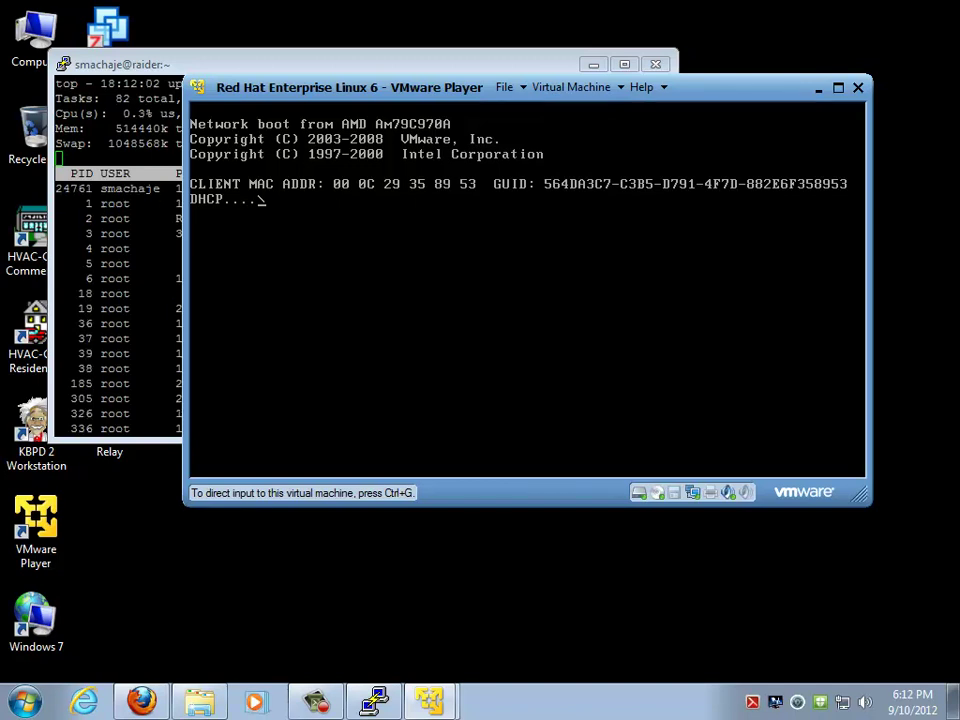
Try to power off the Red Hat Enterprise Linux 6 virtual machine and dismiss the resulting message
{"action": "left_click_drag", "start_coordinate": [560, 87], "coordinate": [522, 147]}
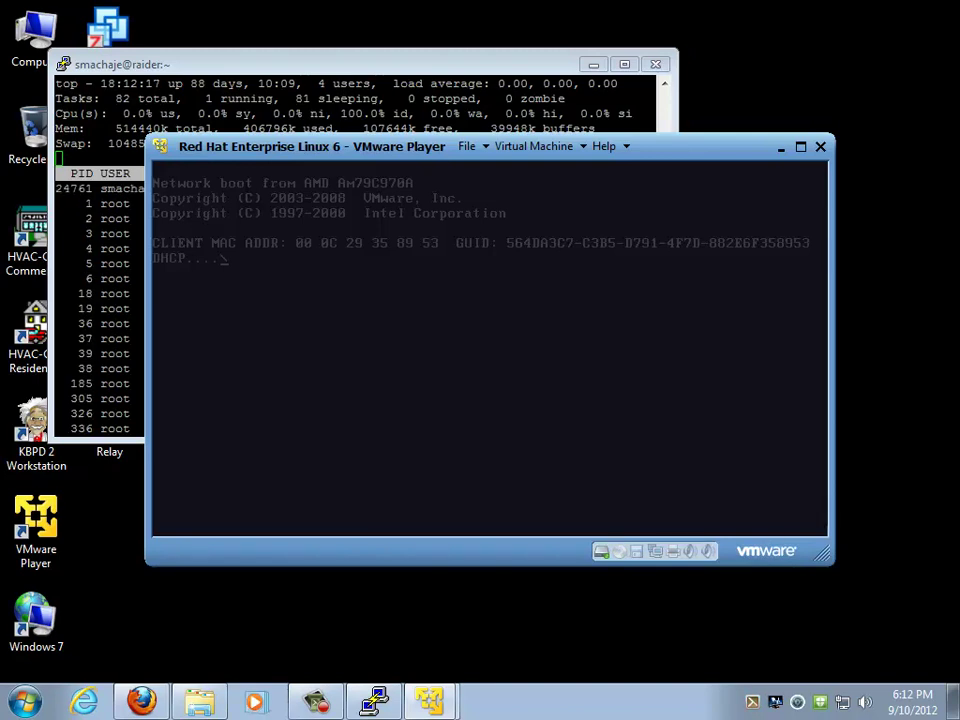
{"action": "left_click", "coordinate": [535, 146]}
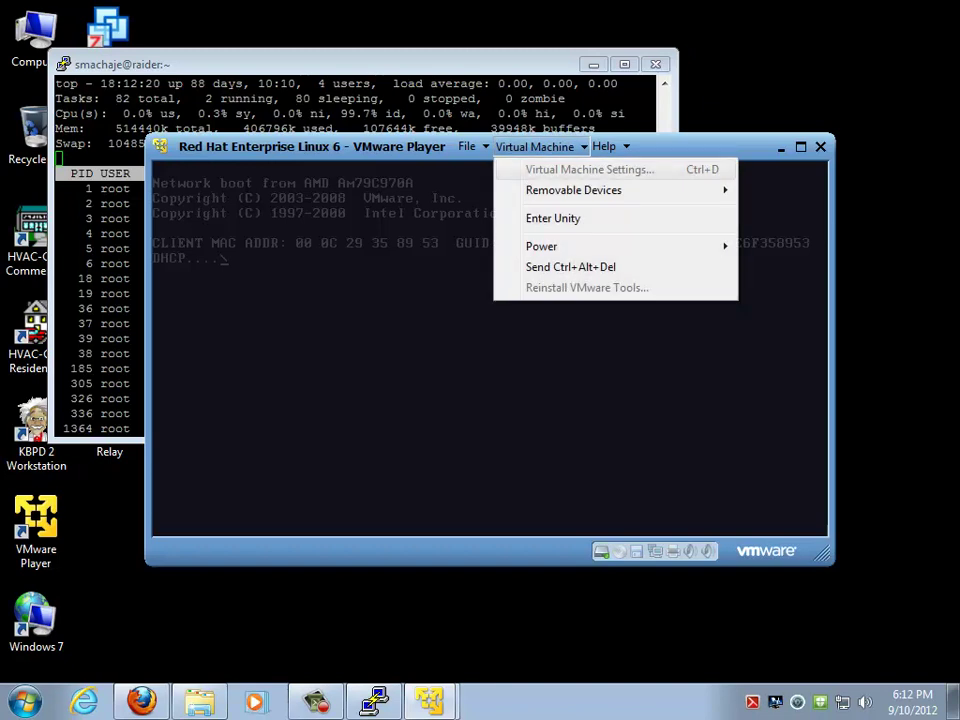
{"action": "mouse_move", "coordinate": [541, 246]}
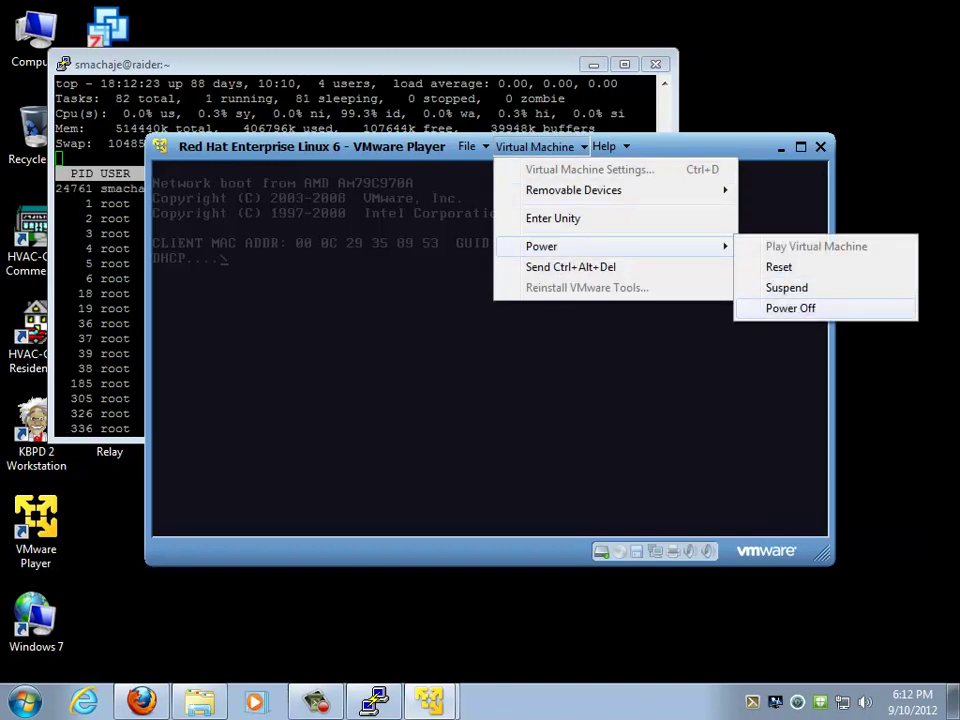
{"action": "left_click", "coordinate": [790, 308]}
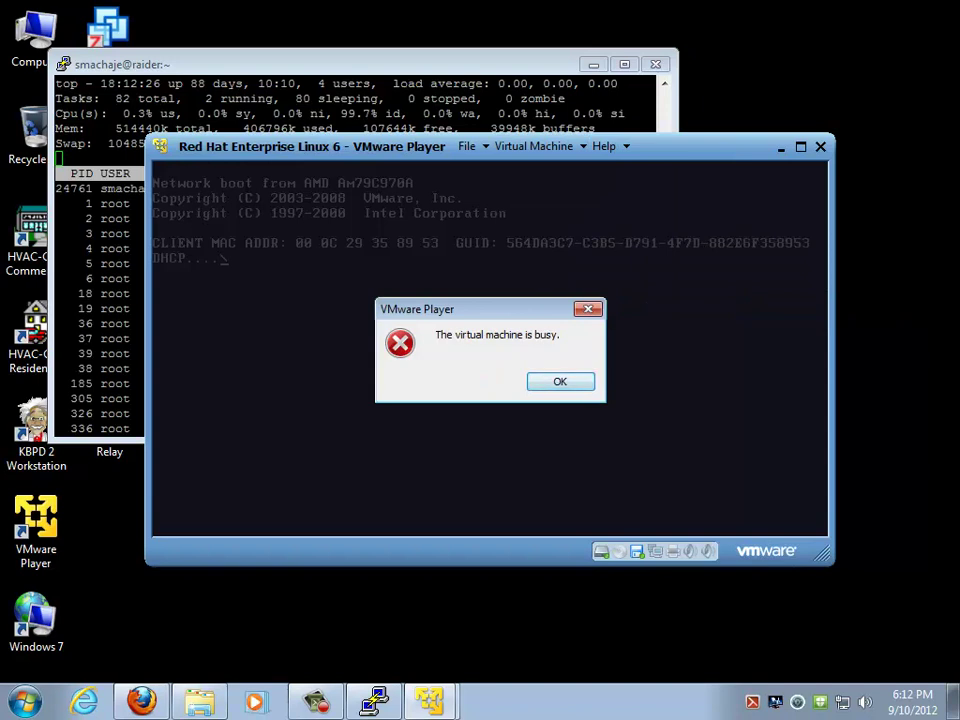
{"action": "key", "text": "Return"}
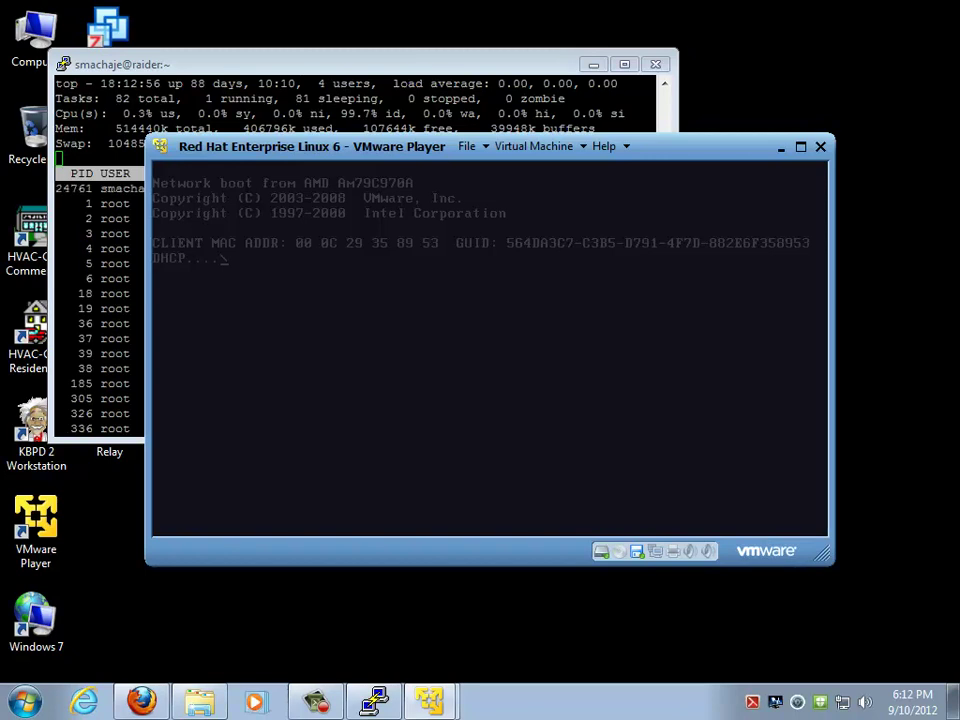
{"action": "mouse_move", "coordinate": [250, 146]}
{"action": "left_mouse_down"}
{"action": "mouse_move", "coordinate": [304, 171]}
{"action": "mouse_move", "coordinate": [266, 146]}
{"action": "mouse_move", "coordinate": [244, 155]}
{"action": "left_mouse_up"}
{"action": "left_click", "coordinate": [530, 154]}
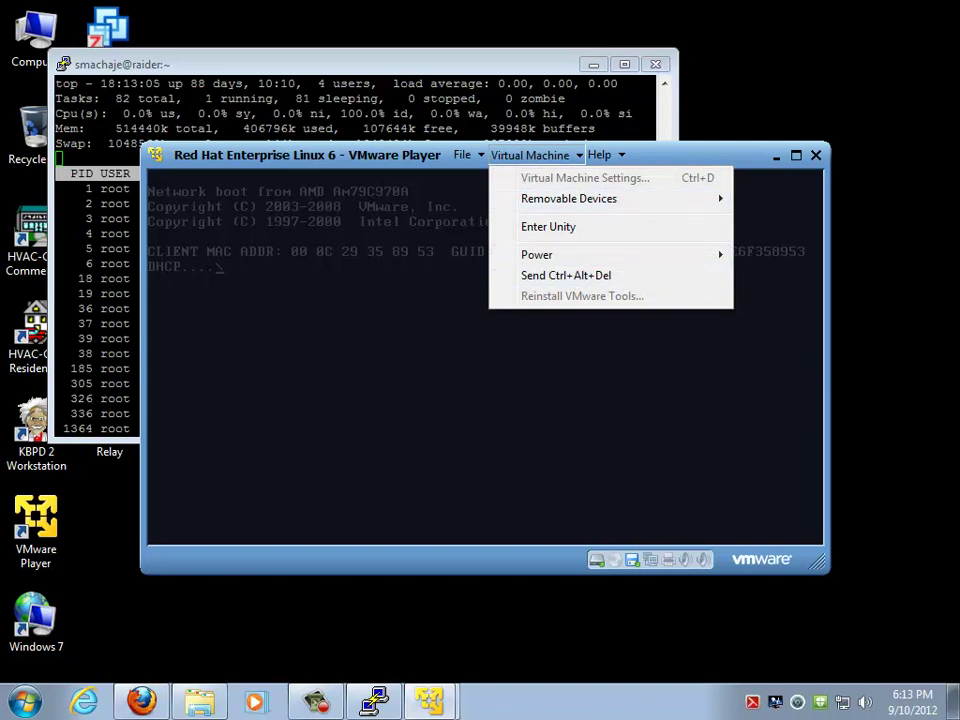
{"action": "key", "text": "Left"}
{"action": "key", "text": "Down"}
{"action": "key", "text": "Down"}
{"action": "key", "text": "Down"}
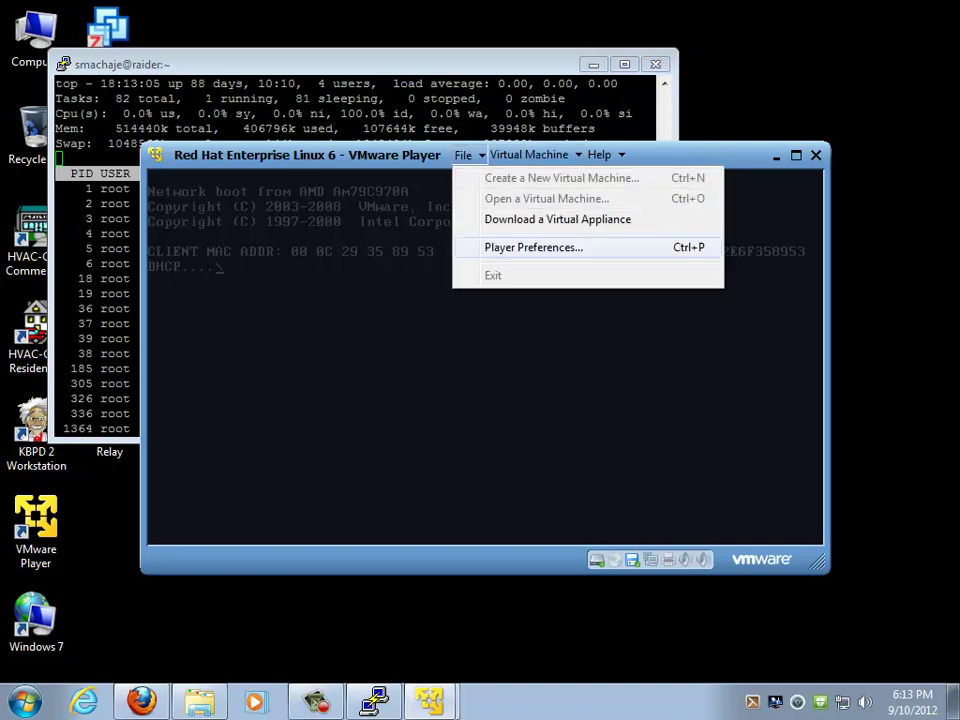
{"action": "key", "text": "Escape"}
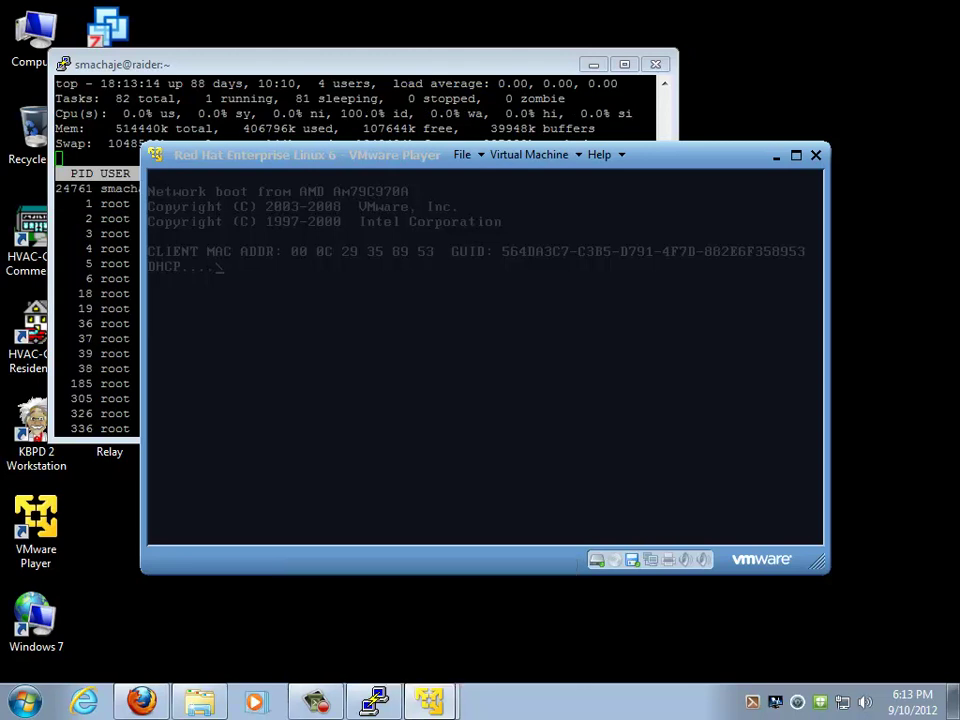
Try to power off the Red Hat Enterprise Linux 6 virtual machine through its window preview controls
{"action": "mouse_move", "coordinate": [430, 700]}
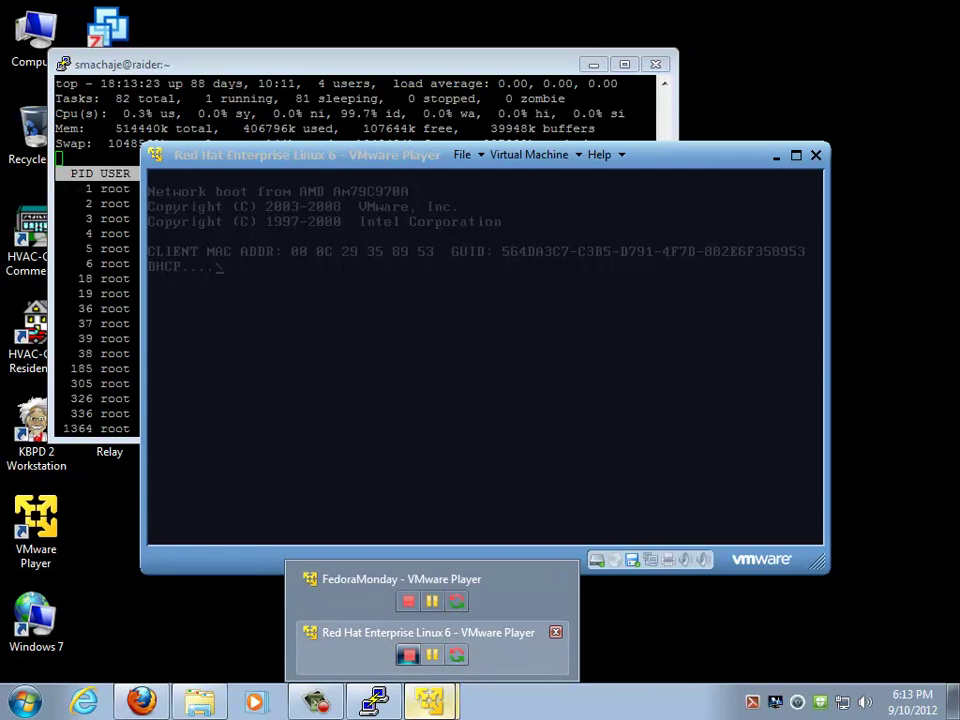
{"action": "left_click", "coordinate": [408, 654]}
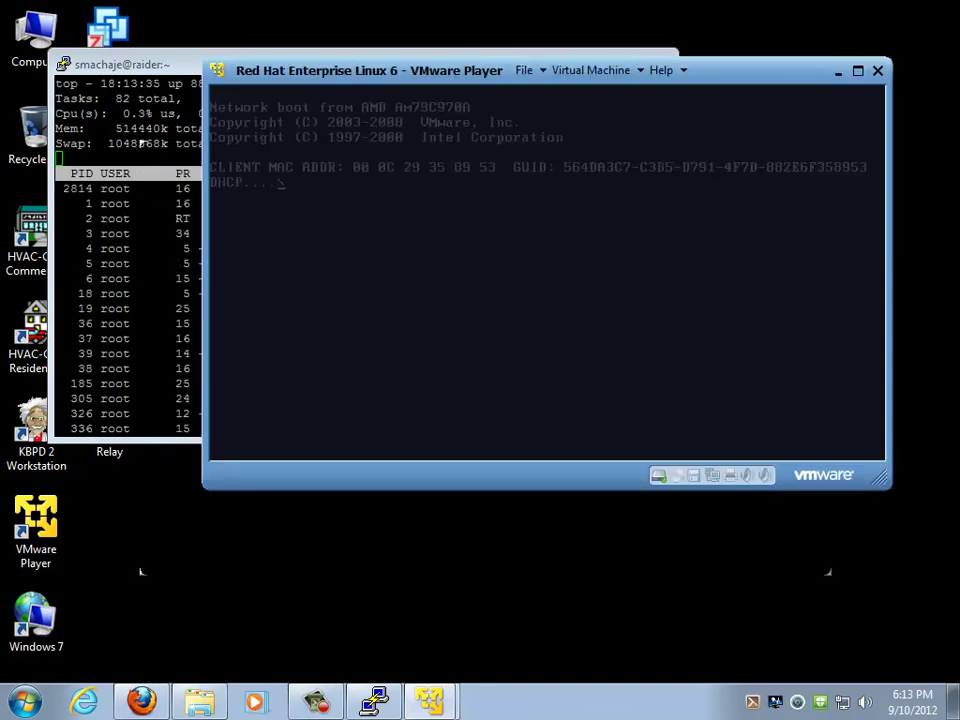
{"action": "left_click_drag", "start_coordinate": [400, 70], "coordinate": [346, 189]}
{"action": "left_click", "coordinate": [537, 189]}
{"action": "mouse_move", "coordinate": [544, 289]}
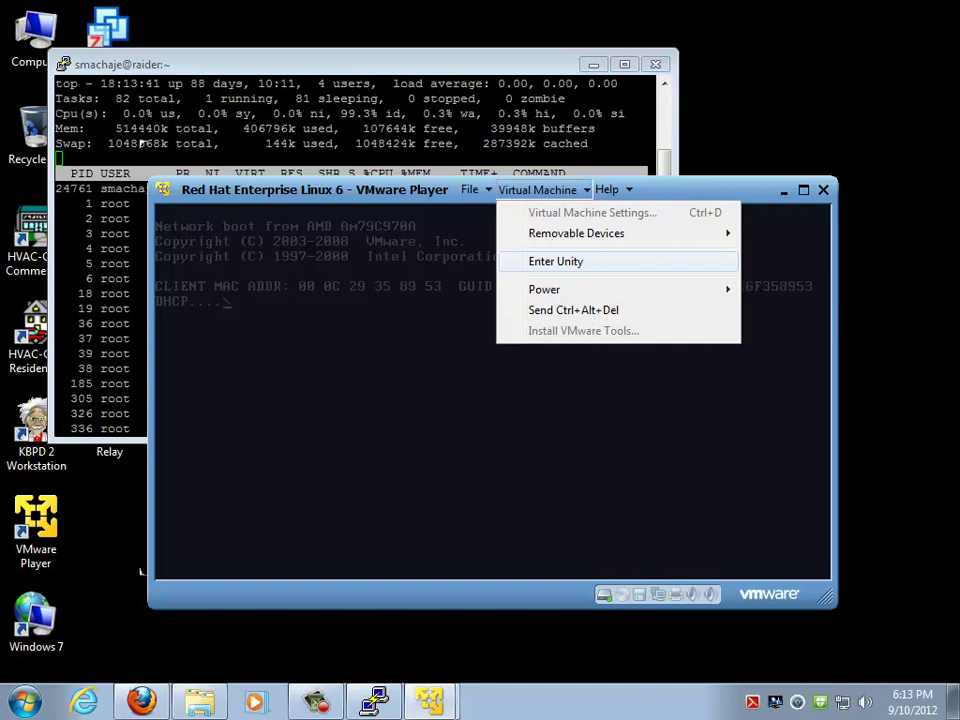
{"action": "key", "text": "Escape"}
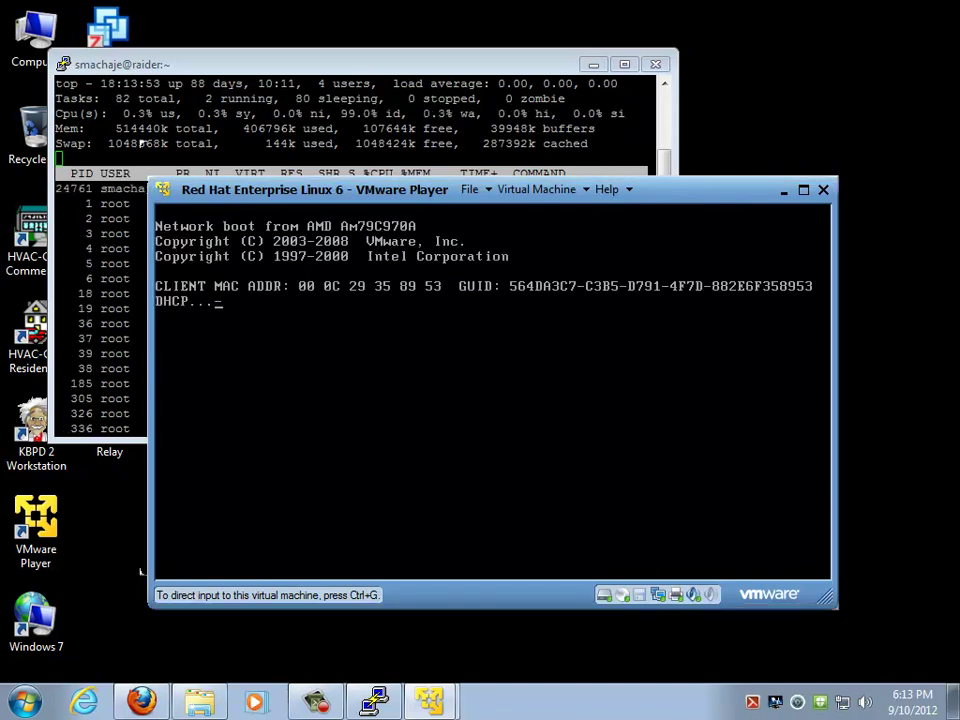
Power off the Red Hat Enterprise Linux 6 virtual machine and confirm returning to the VM library
{"action": "left_click", "coordinate": [537, 189]}
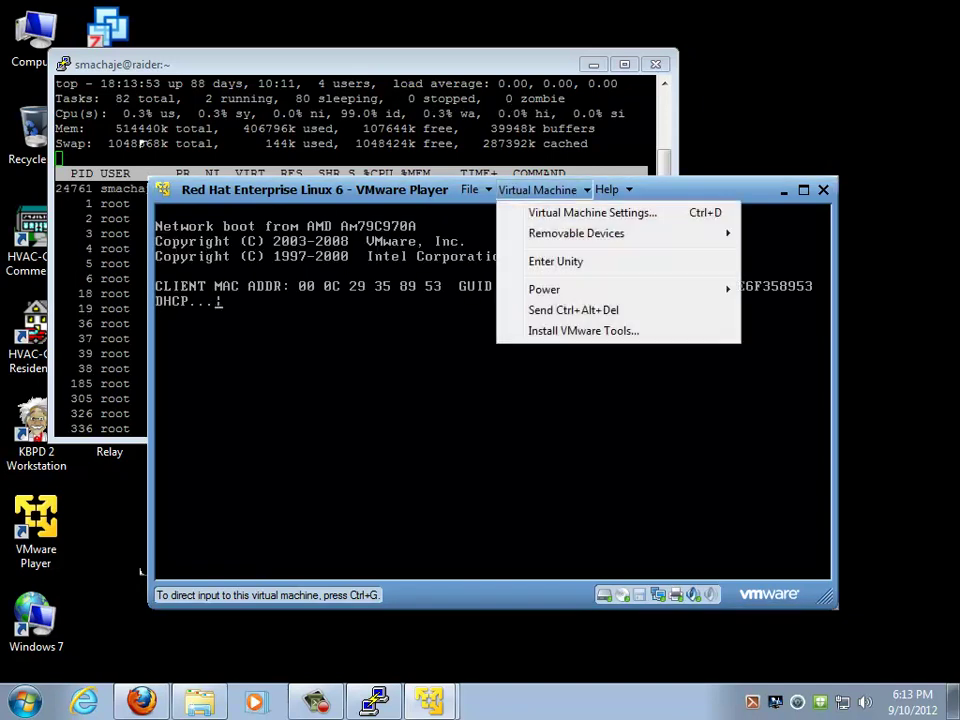
{"action": "left_click", "coordinate": [793, 351]}
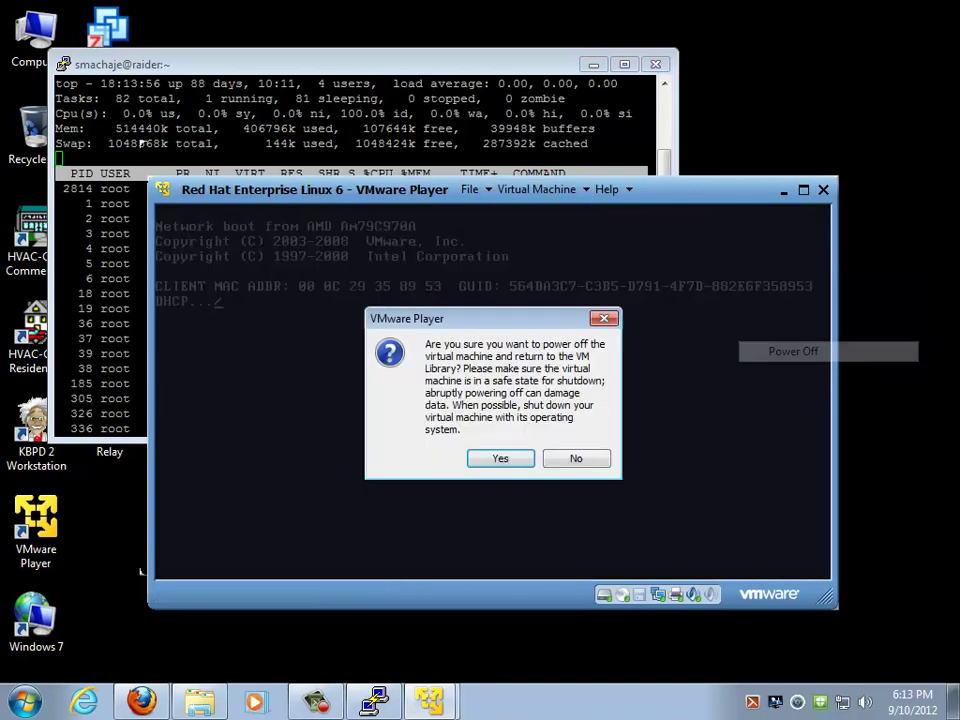
{"action": "left_click", "coordinate": [497, 456]}
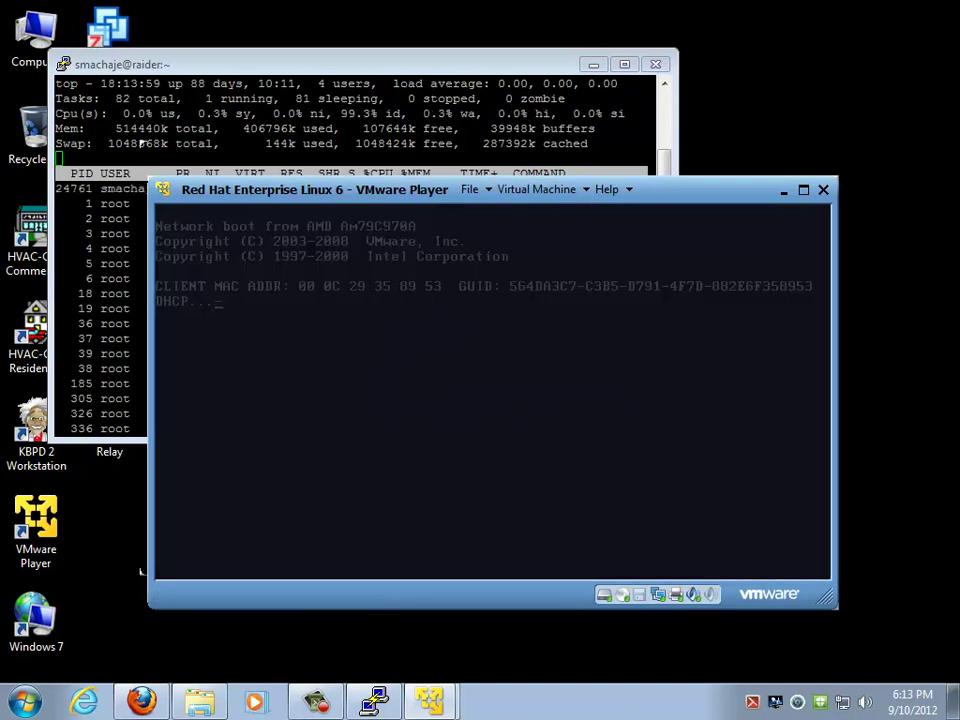
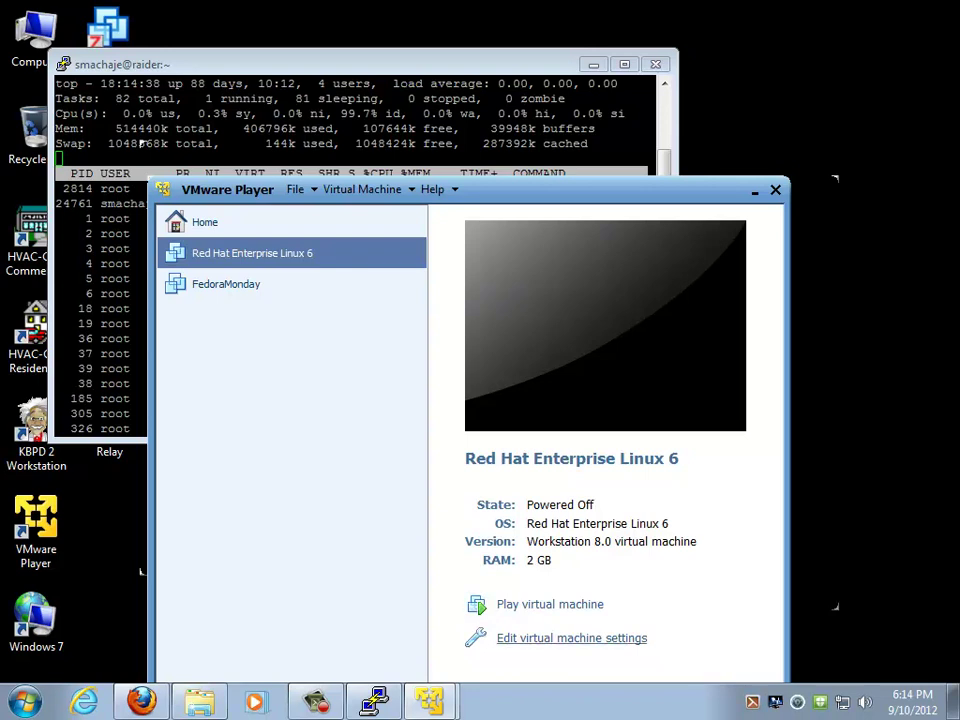
Set the memory of the Red Hat Enterprise Linux 6 virtual machine to 112 MB in its settings
{"action": "left_click_drag", "start_coordinate": [466, 458], "coordinate": [680, 458]}
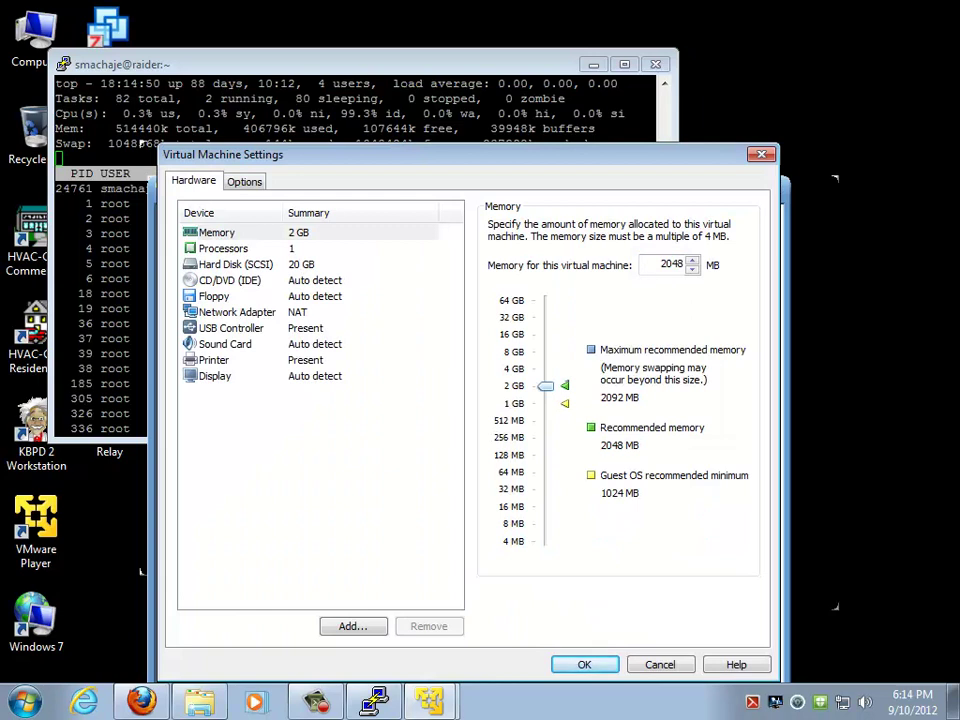
{"action": "key", "text": "Down"}
{"action": "key", "text": "Down"}
{"action": "key", "text": "Down"}
{"action": "key", "text": "Down"}
{"action": "key", "text": "Down"}
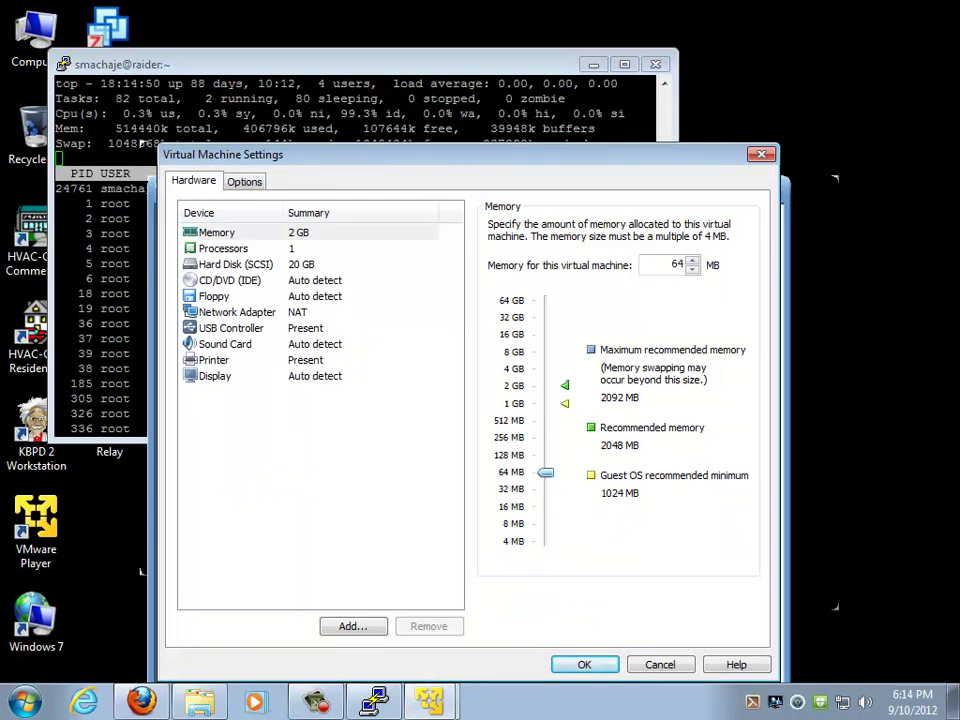
{"action": "key", "text": "Up"}
{"action": "key", "text": "Up"}
{"action": "key", "text": "Up"}
{"action": "key", "text": "Up"}
{"action": "key", "text": "Up"}
{"action": "key", "text": "Up"}
{"action": "key", "text": "Up"}
{"action": "key", "text": "Up"}
{"action": "key", "text": "Up"}
{"action": "key", "text": "Up"}
{"action": "key", "text": "Up"}
{"action": "key", "text": "Up"}
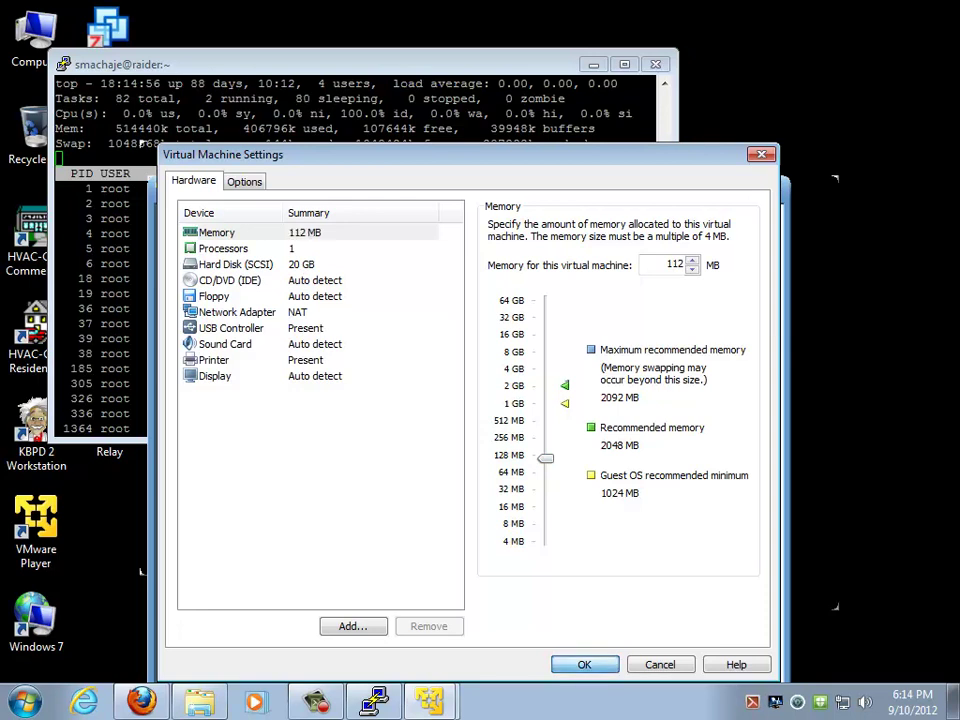
{"action": "key", "text": "Return"}
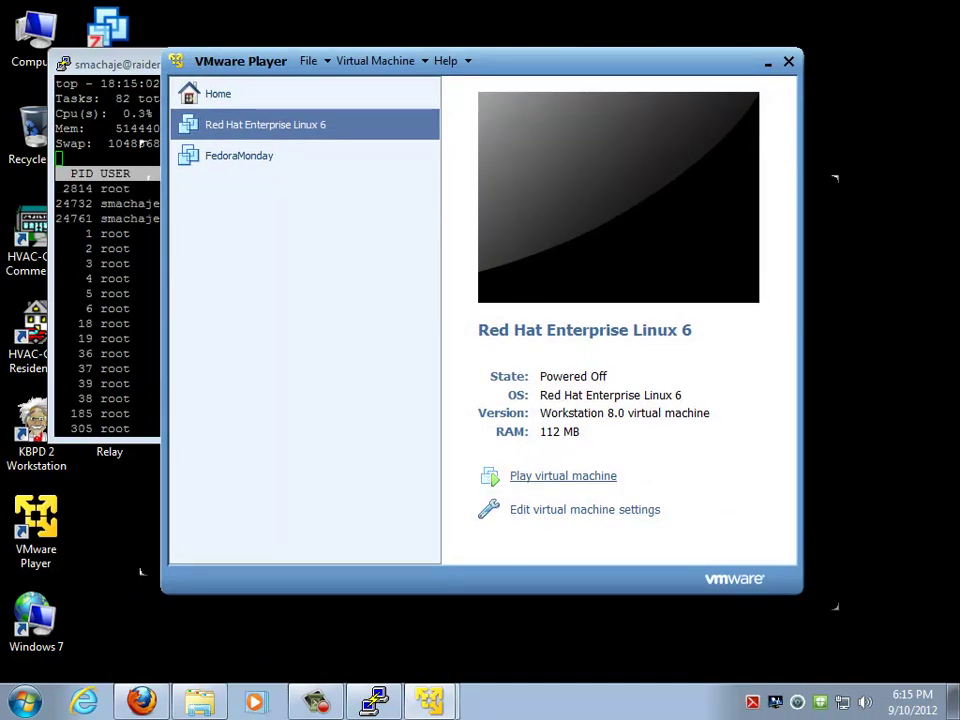
Play the Red Hat Enterprise Linux 6 virtual machine and return it from full screen to a window
{"action": "left_click", "coordinate": [563, 476]}
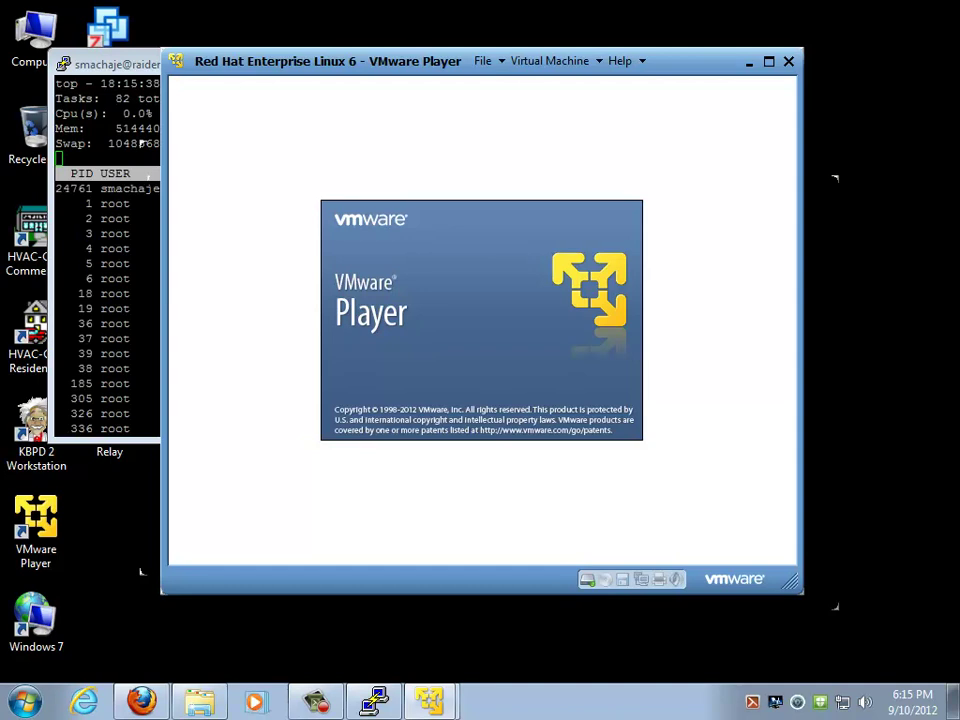
{"action": "left_click_drag", "start_coordinate": [320, 61], "coordinate": [326, 89]}
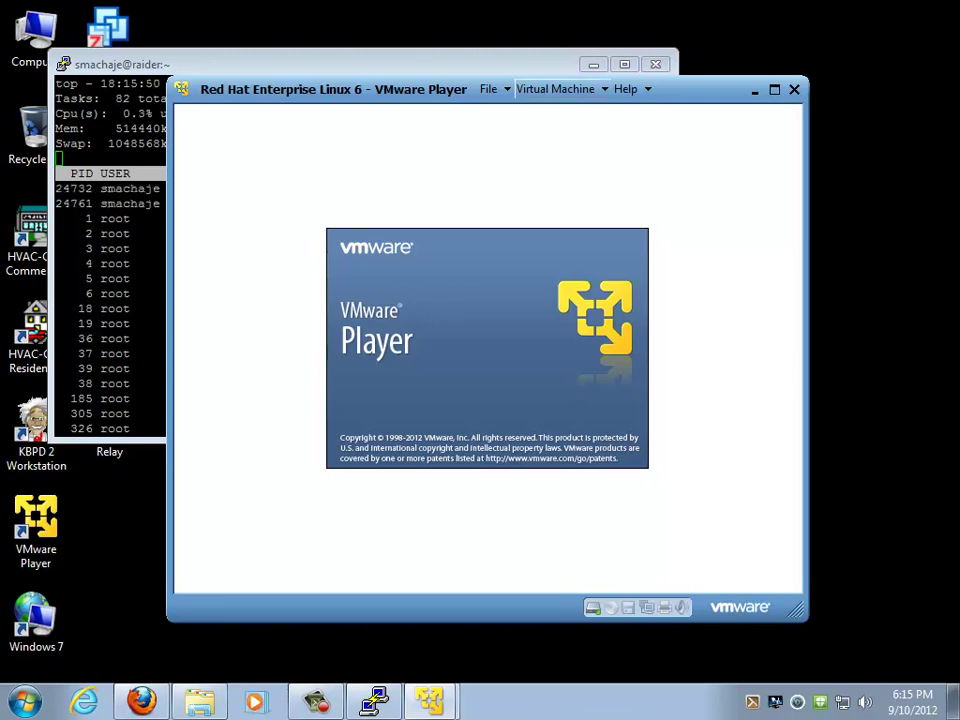
{"action": "left_click", "coordinate": [556, 89]}
{"action": "key", "text": "Escape"}
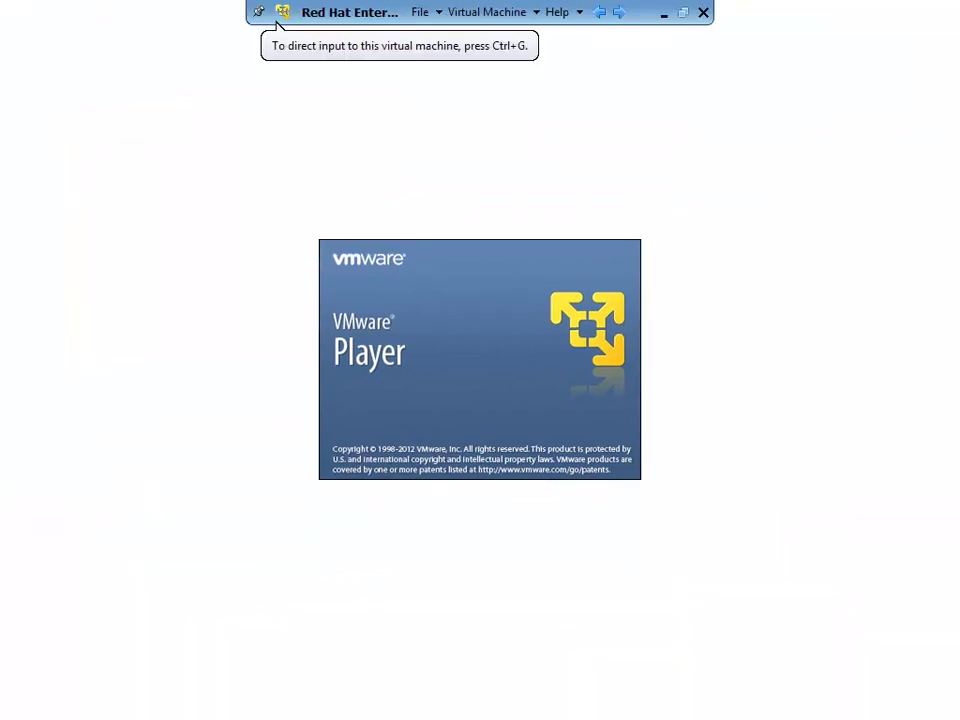
{"action": "key", "text": "ctrl+alt+Return"}
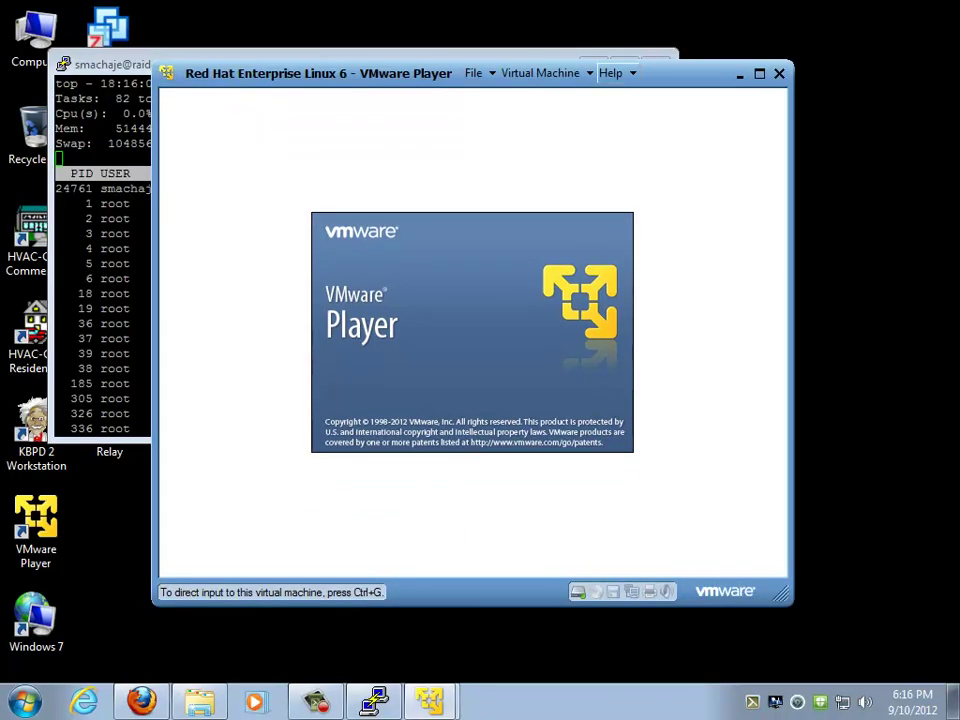
{"action": "left_click", "coordinate": [541, 73]}
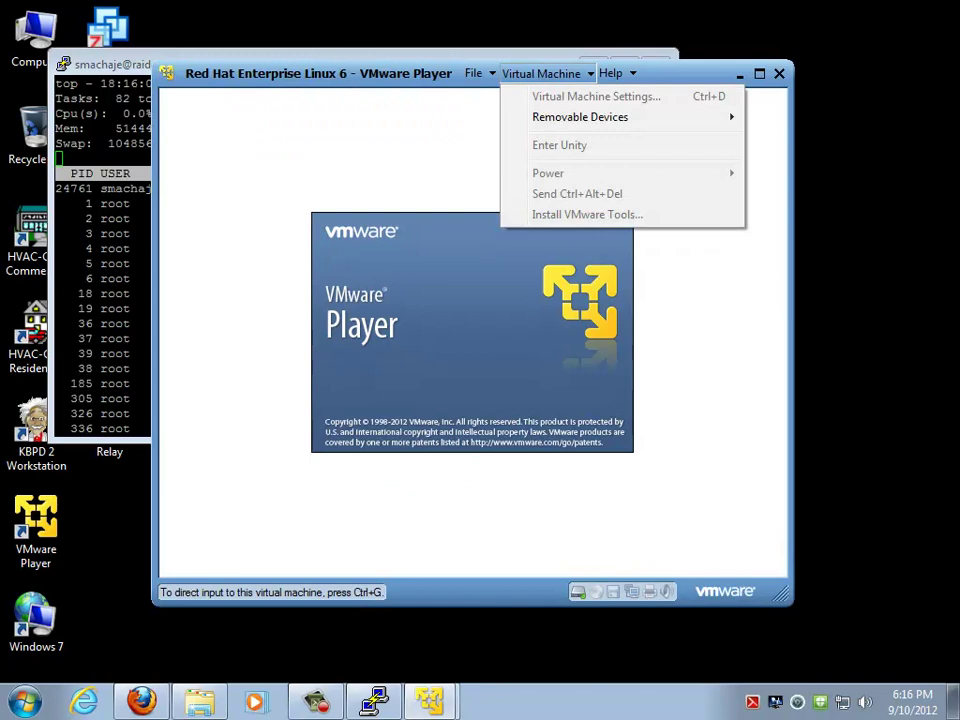
{"action": "key", "text": "Escape"}
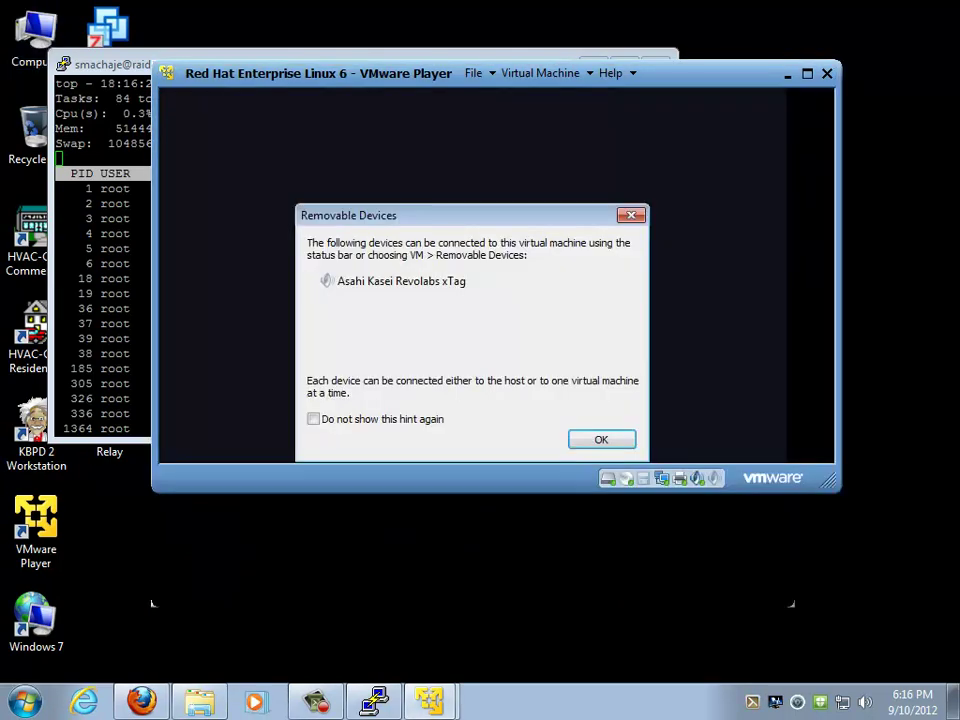
View the host computer's system properties, dismiss the removable devices hint and close the properties window
{"action": "right_click", "coordinate": [49, 32]}
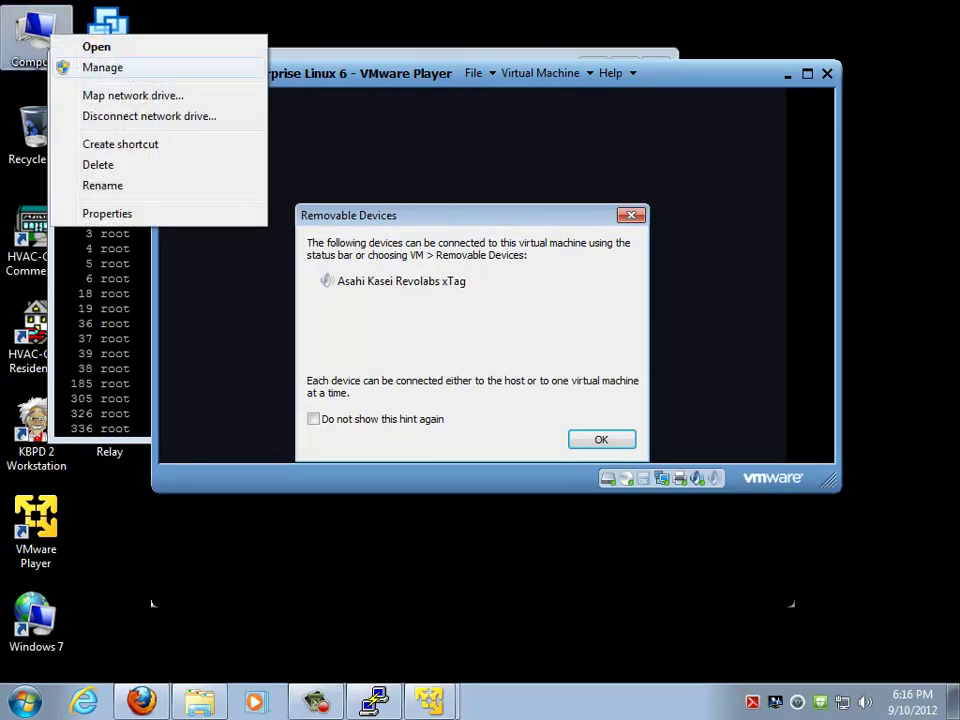
{"action": "left_click", "coordinate": [105, 214]}
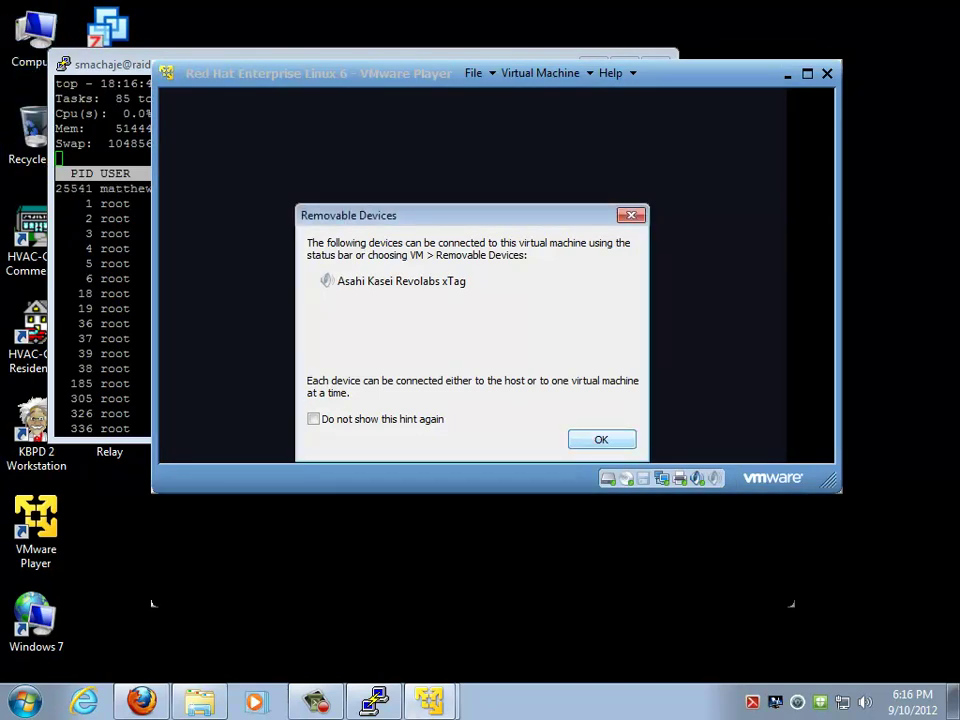
{"action": "left_click", "coordinate": [631, 215]}
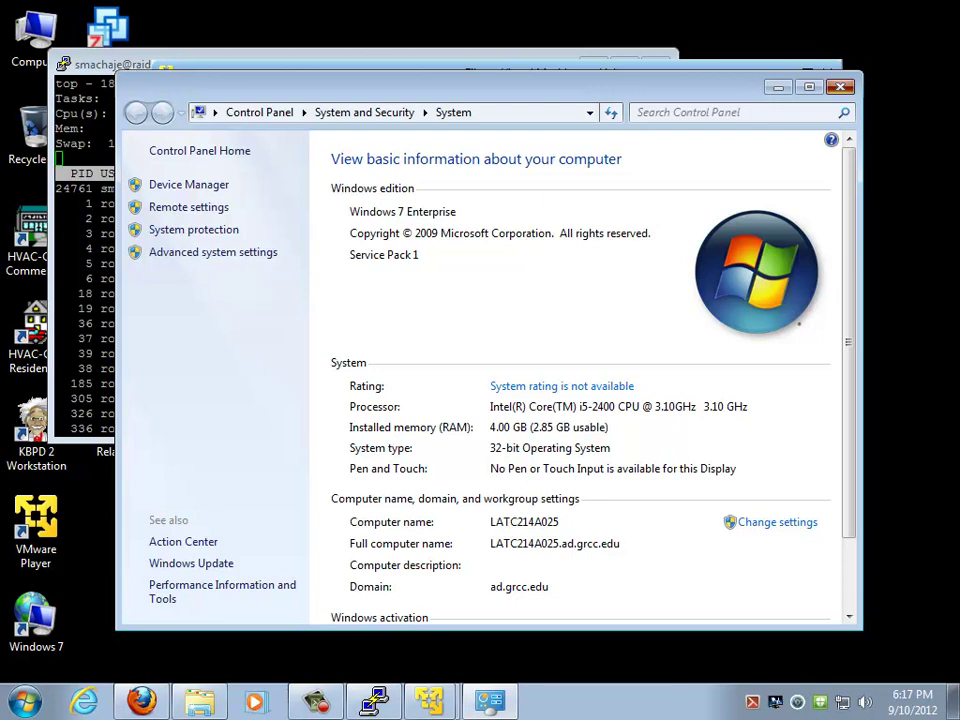
{"action": "key", "text": "alt+F4"}
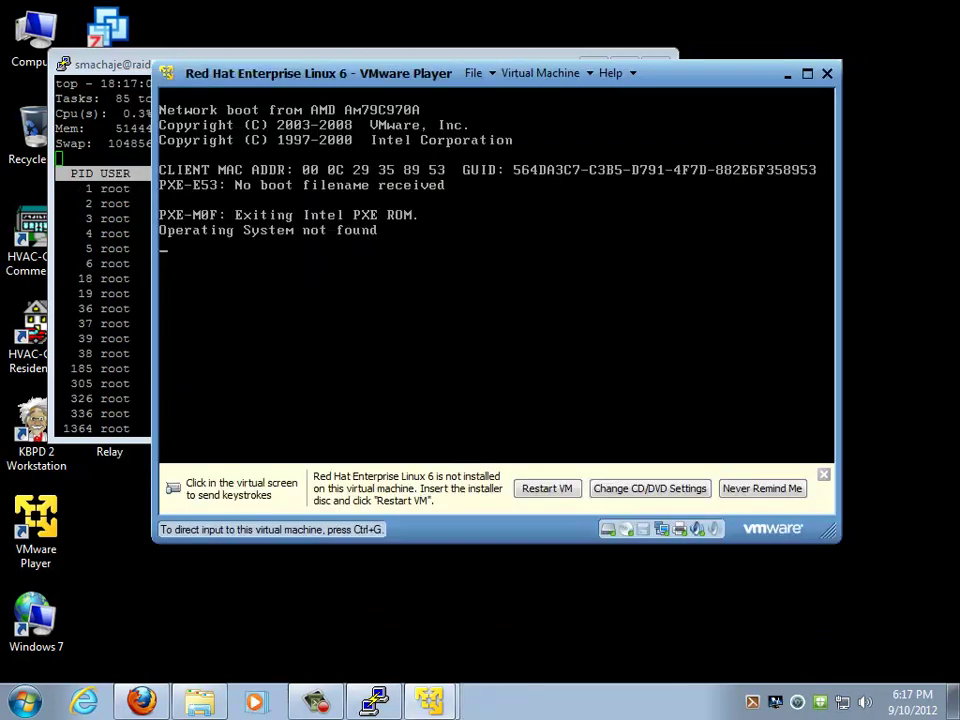
Reset the Red Hat Enterprise Linux 6 virtual machine, direct input into it and release the input back to the host
{"action": "key", "text": "ctrl+g"}
{"action": "key", "text": "ctrl+alt"}
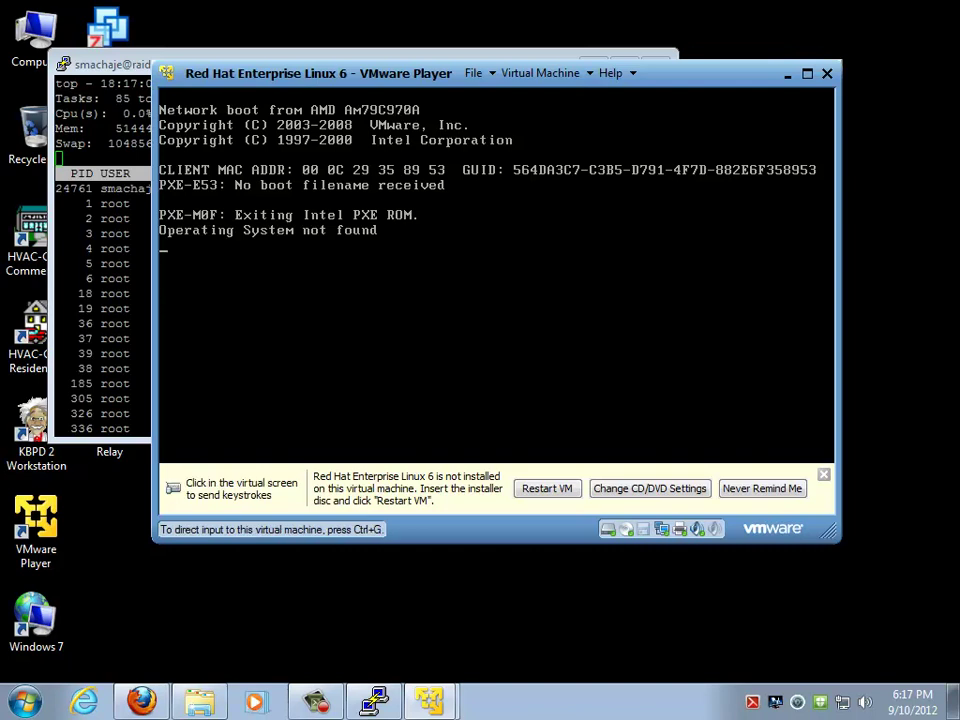
{"action": "key", "text": "alt+v"}
{"action": "key", "text": "Down"}
{"action": "key", "text": "Down"}
{"action": "key", "text": "Down"}
{"action": "key", "text": "Down"}
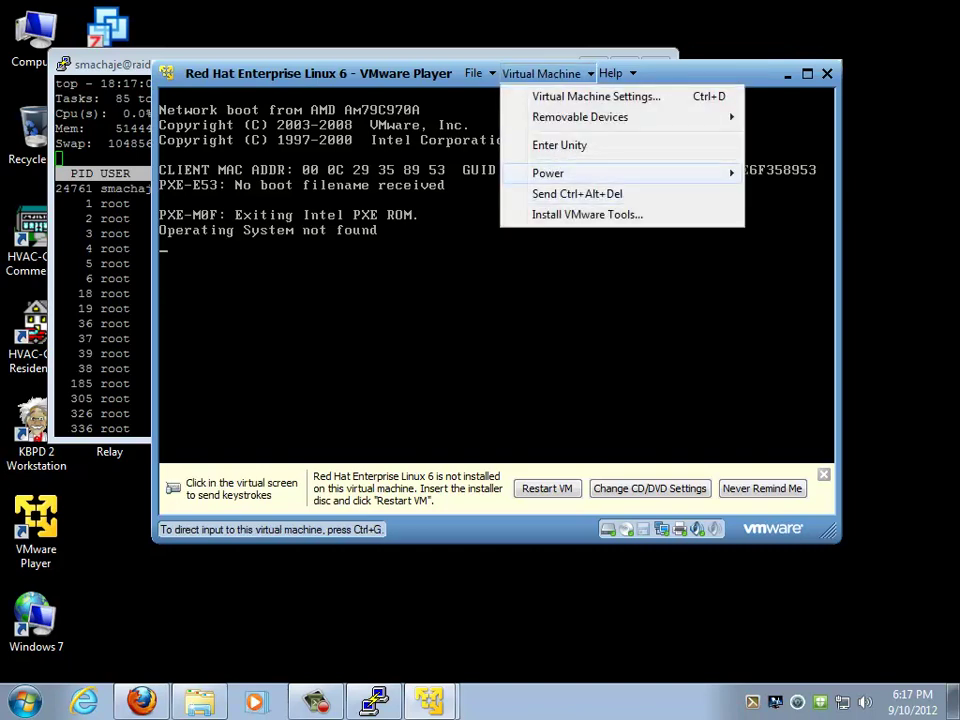
{"action": "key", "text": "Right"}
{"action": "key", "text": "Down"}
{"action": "key", "text": "Down"}
{"action": "key", "text": "Up"}
{"action": "key", "text": "Up"}
{"action": "key", "text": "Return"}
{"action": "key", "text": "Return"}
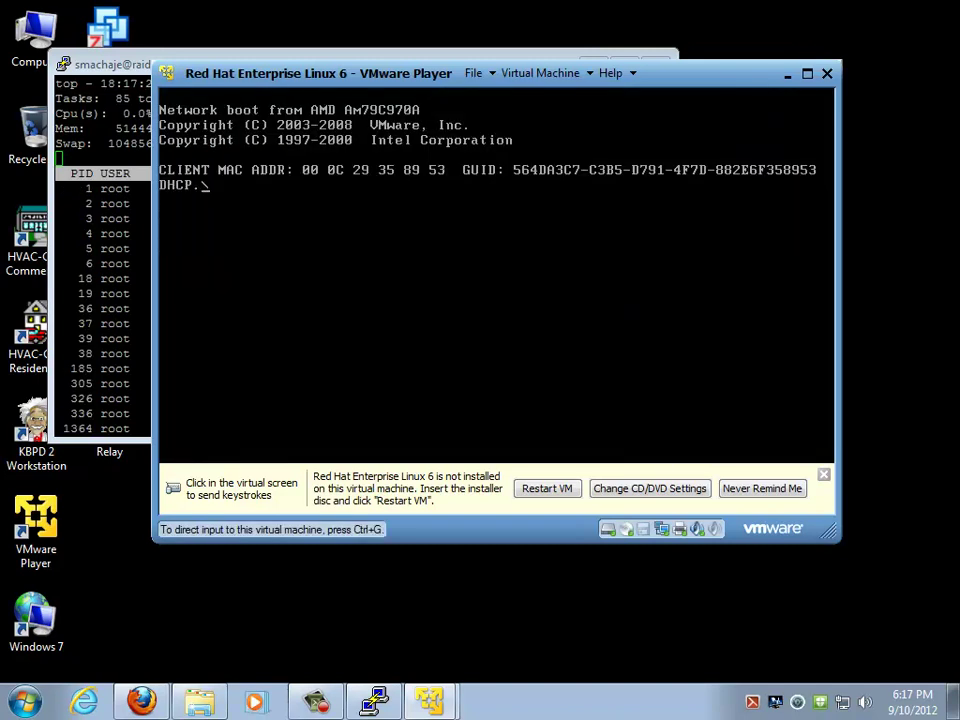
{"action": "key", "text": "ctrl+g"}
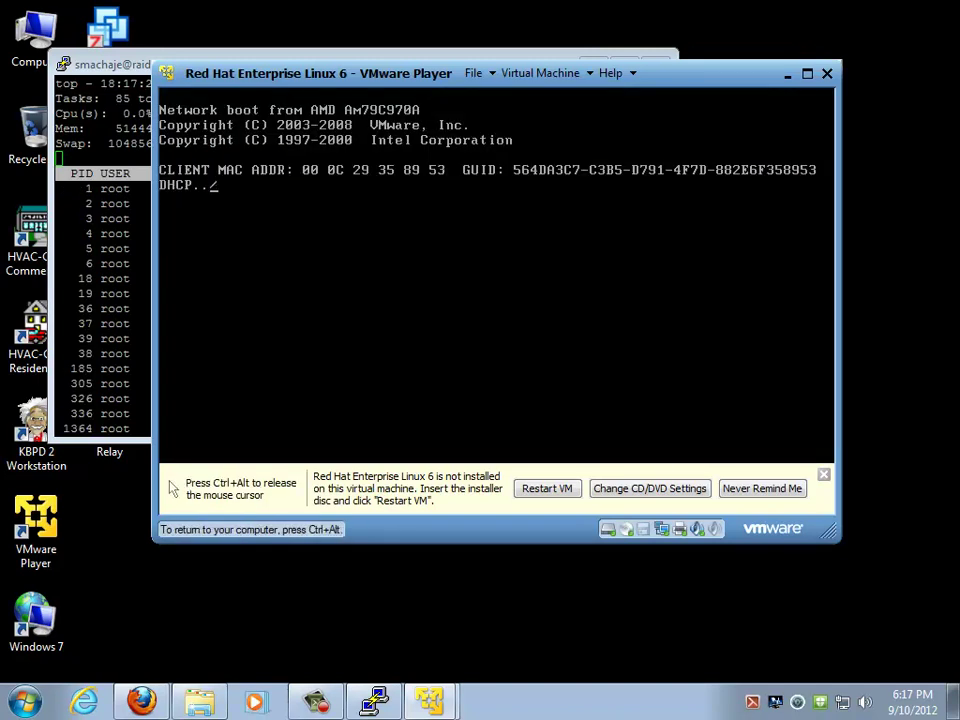
{"action": "key", "text": "ctrl+alt"}
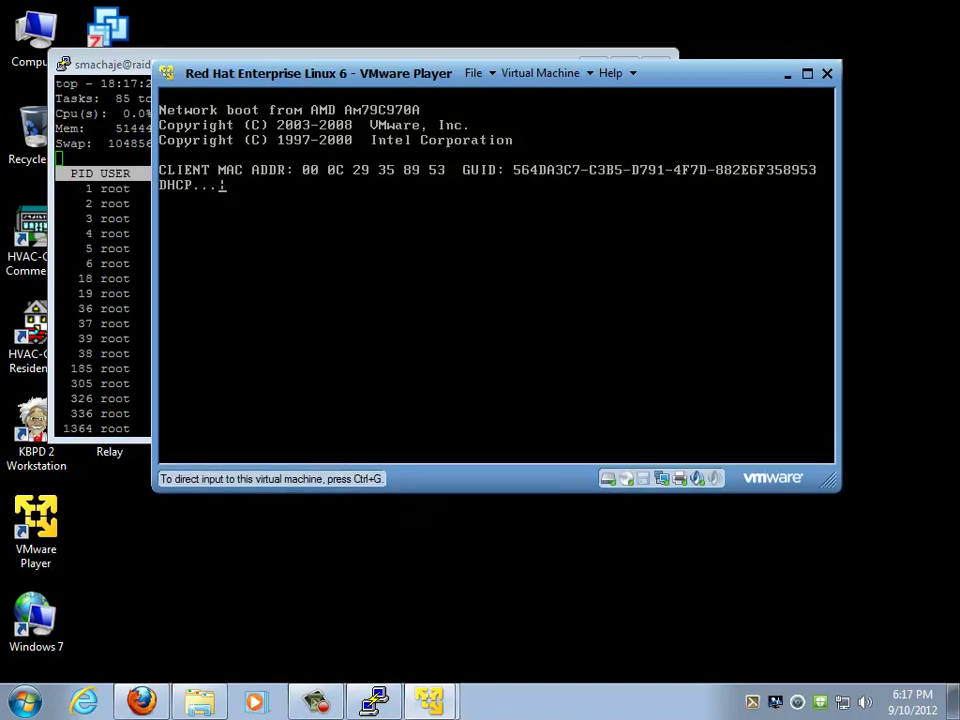
Reset the running Red Hat Enterprise Linux 6 virtual machine and release the input back to the host
{"action": "left_click", "coordinate": [541, 73]}
{"action": "mouse_move", "coordinate": [600, 173]}
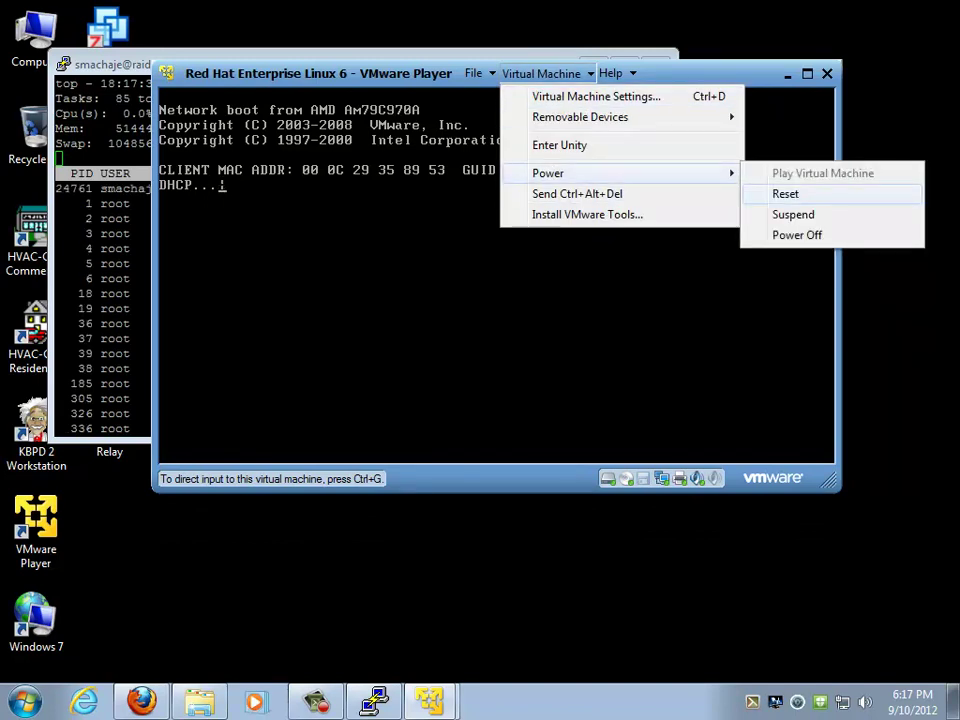
{"action": "left_click", "coordinate": [785, 194]}
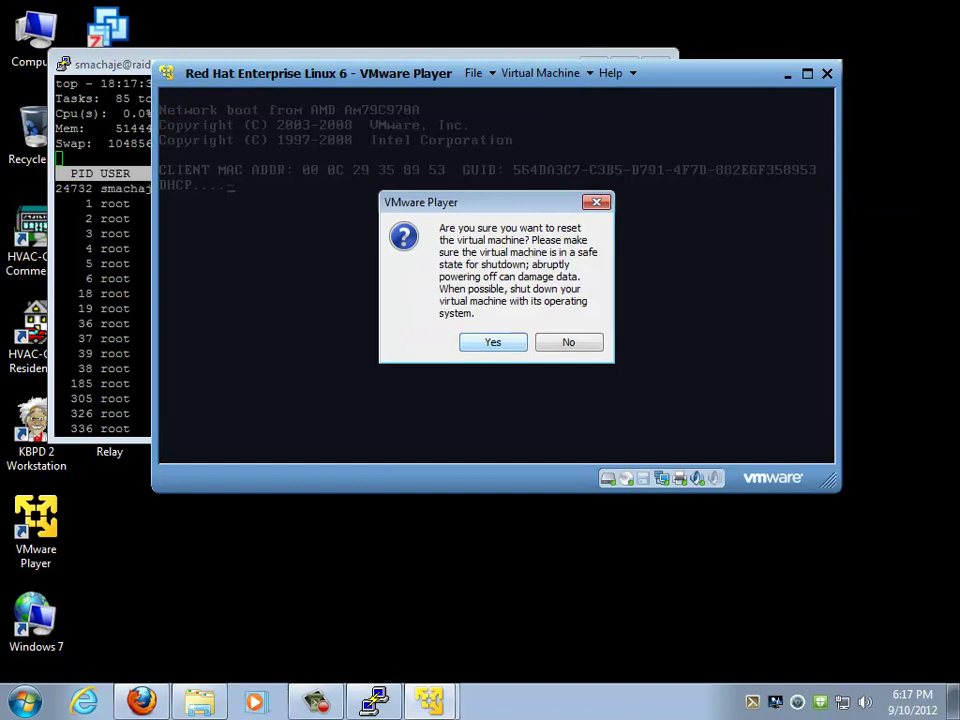
{"action": "key", "text": "Return"}
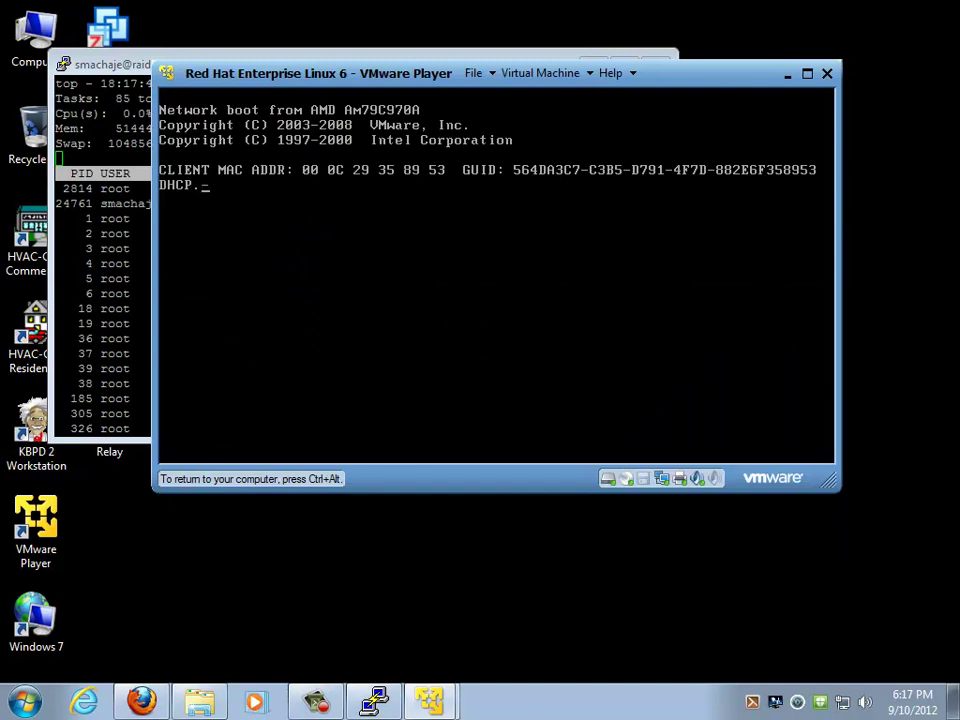
{"action": "key", "text": "ctrl+alt"}
Reset the Red Hat Enterprise Linux 6 virtual machine again, direct input into it during startup and release the input
{"action": "left_click", "coordinate": [540, 73]}
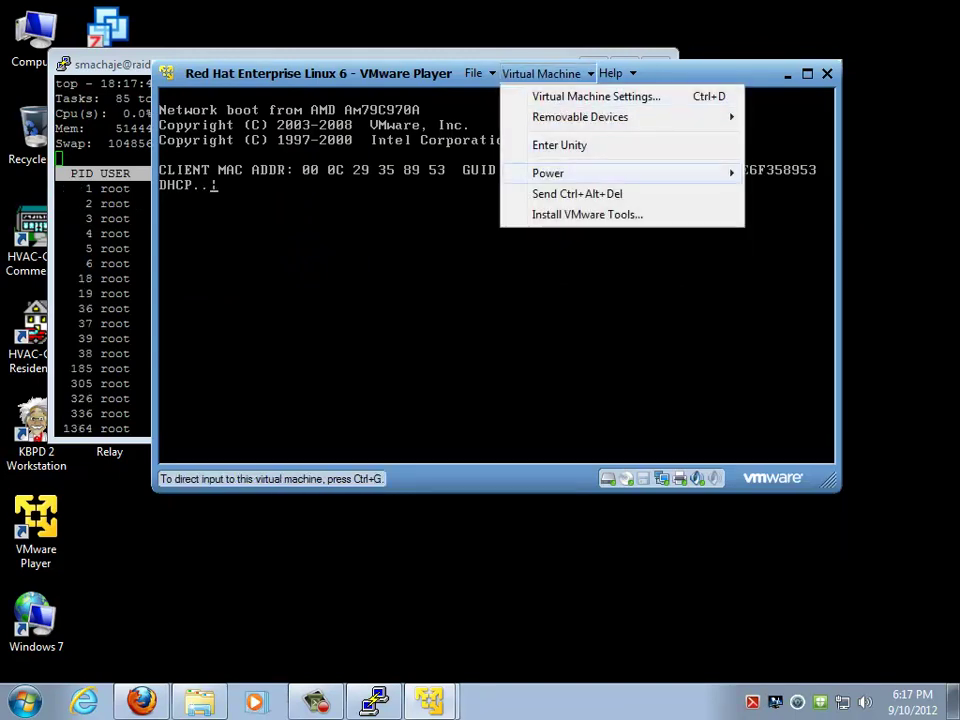
{"action": "mouse_move", "coordinate": [548, 173]}
{"action": "left_click", "coordinate": [785, 193]}
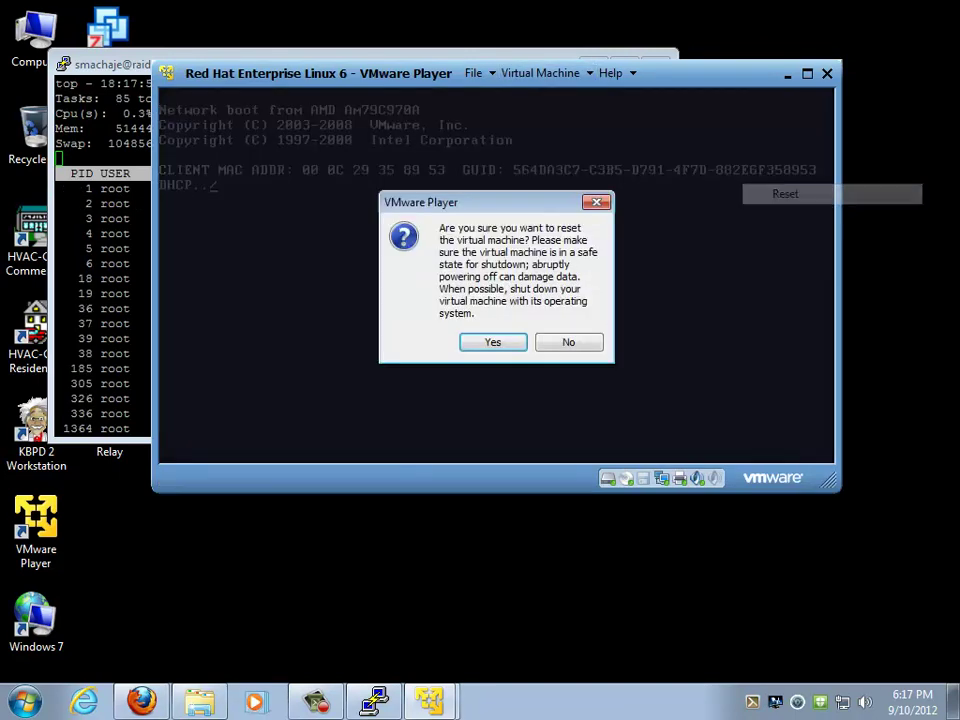
{"action": "key", "text": "Return"}
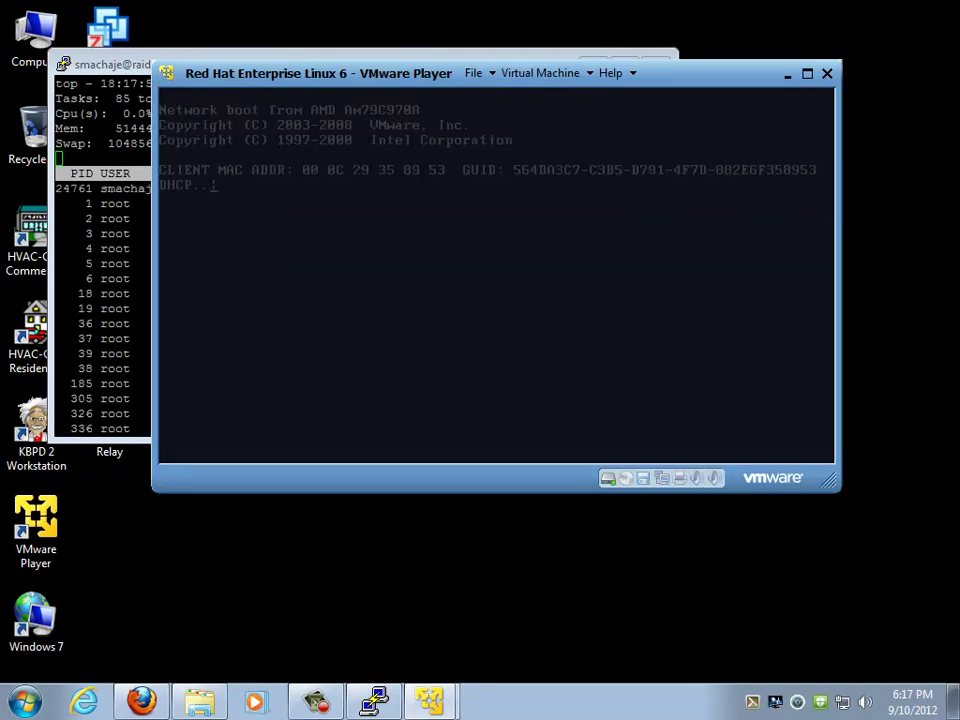
{"action": "key", "text": "ctrl+g"}
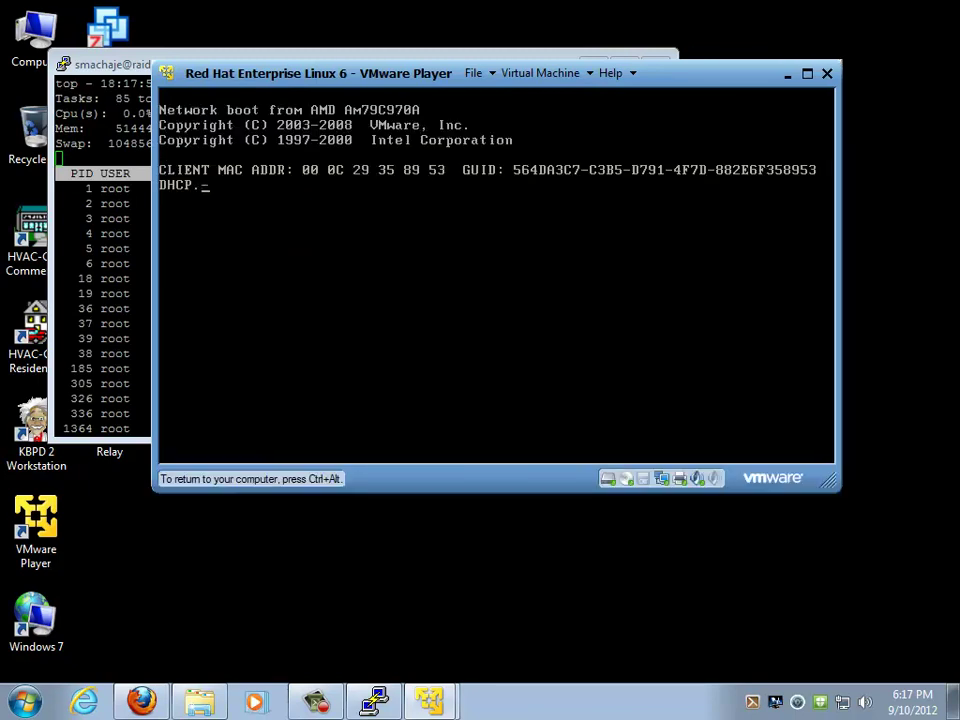
{"action": "key", "text": "ctrl+alt"}
Reset the Red Hat Enterprise Linux 6 virtual machine once more, confirming the reset
{"action": "left_click", "coordinate": [540, 73]}
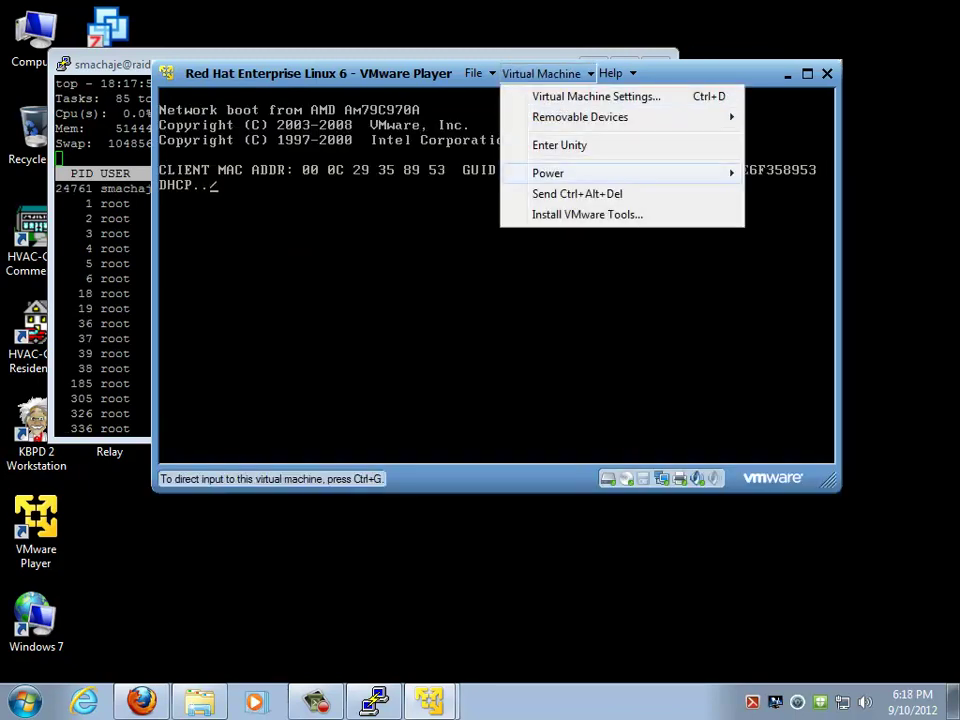
{"action": "mouse_move", "coordinate": [560, 173]}
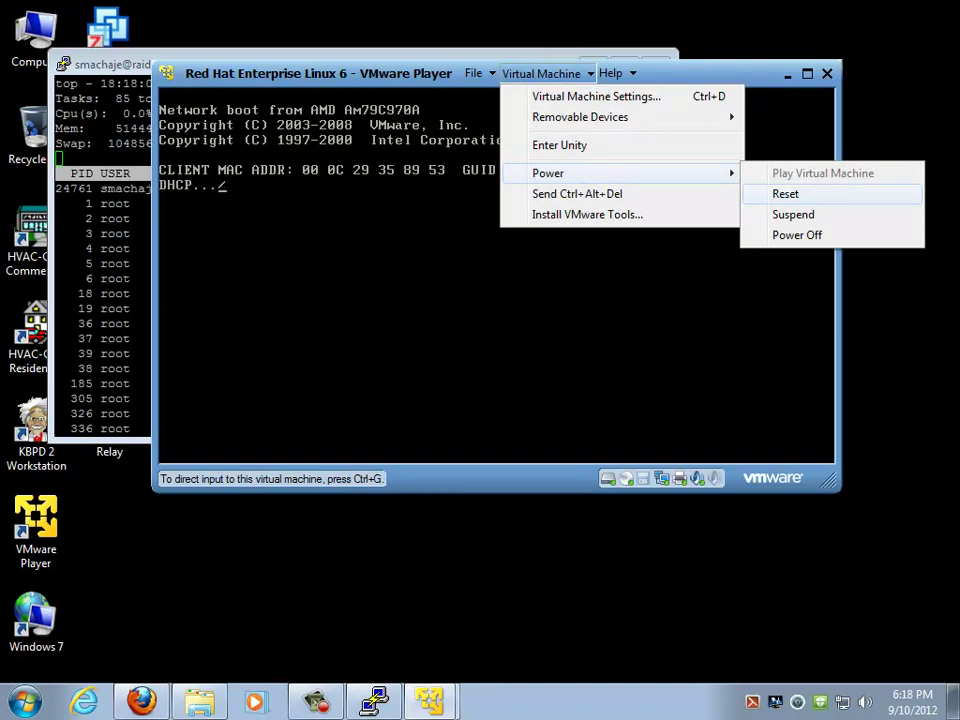
{"action": "key", "text": "Return"}
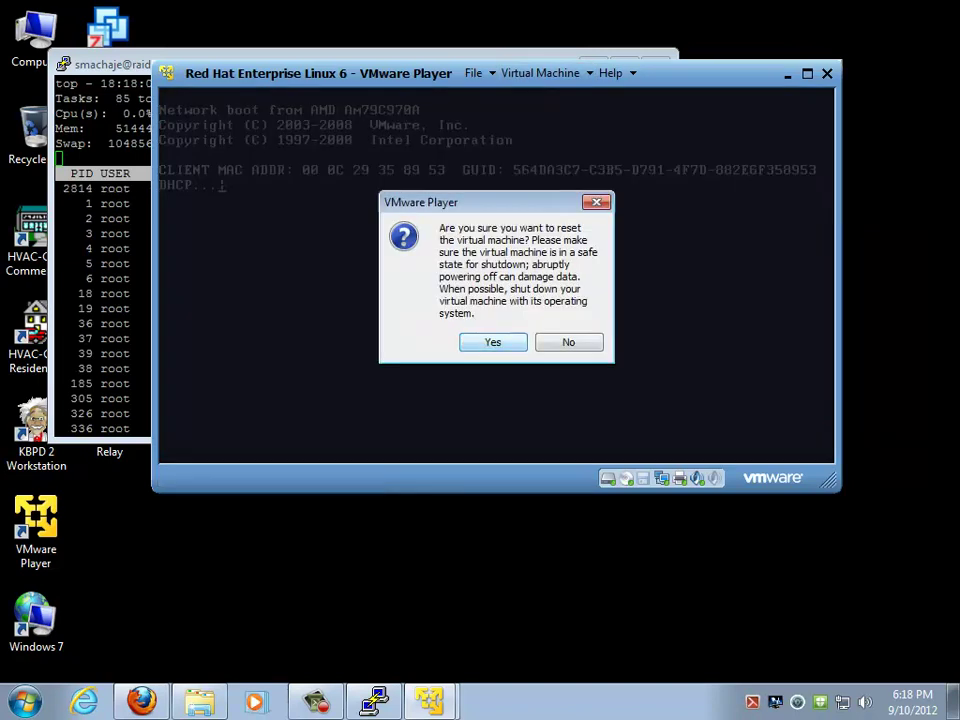
{"action": "key", "text": "Return"}
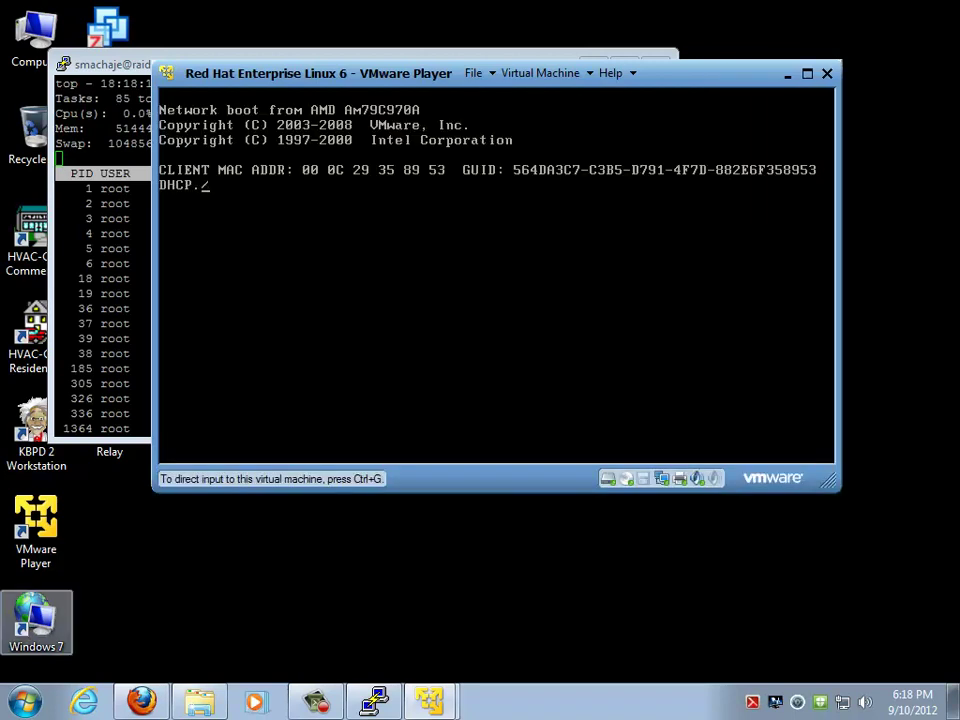
Paste the captured screenshot of the starting virtual machine into a new Paint picture, and close Paint without saving
{"action": "key", "text": "super"}
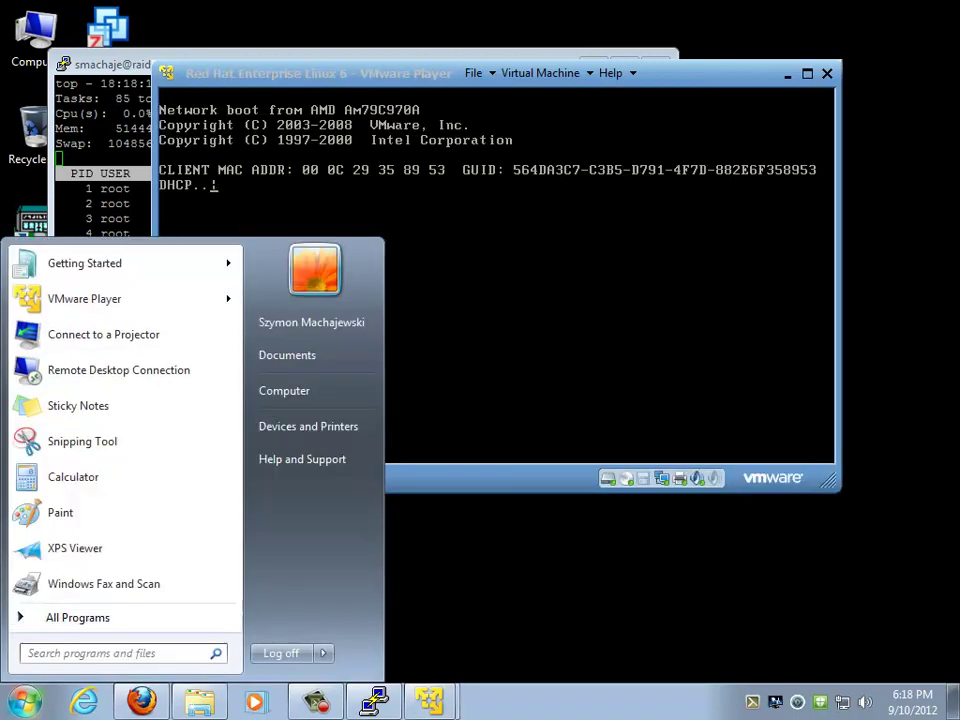
{"action": "key", "text": "Escape"}
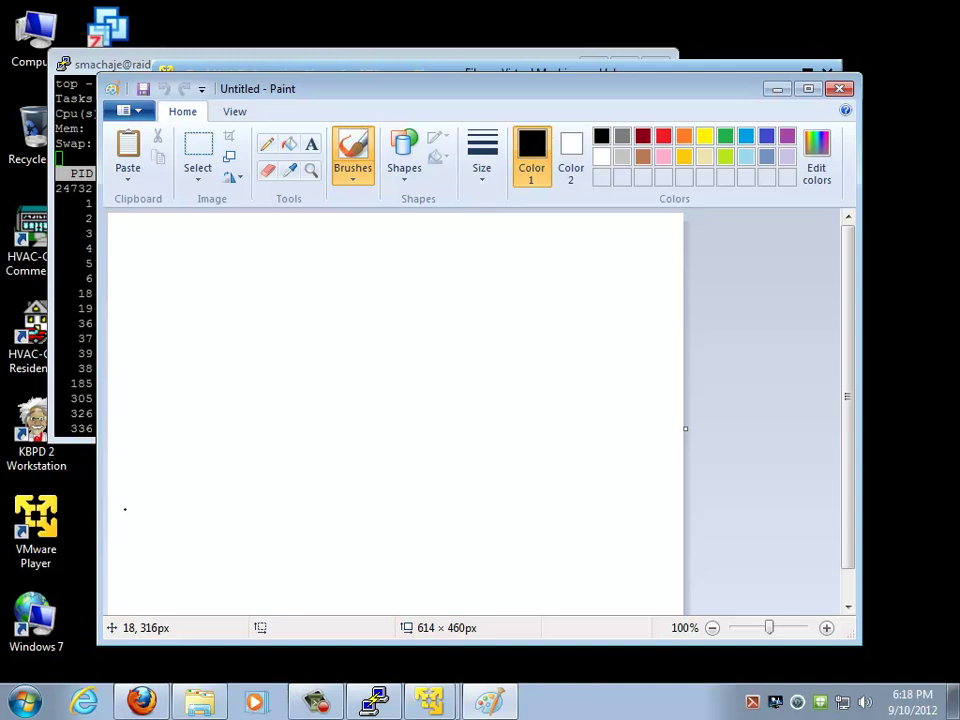
{"action": "key", "text": "ctrl+v"}
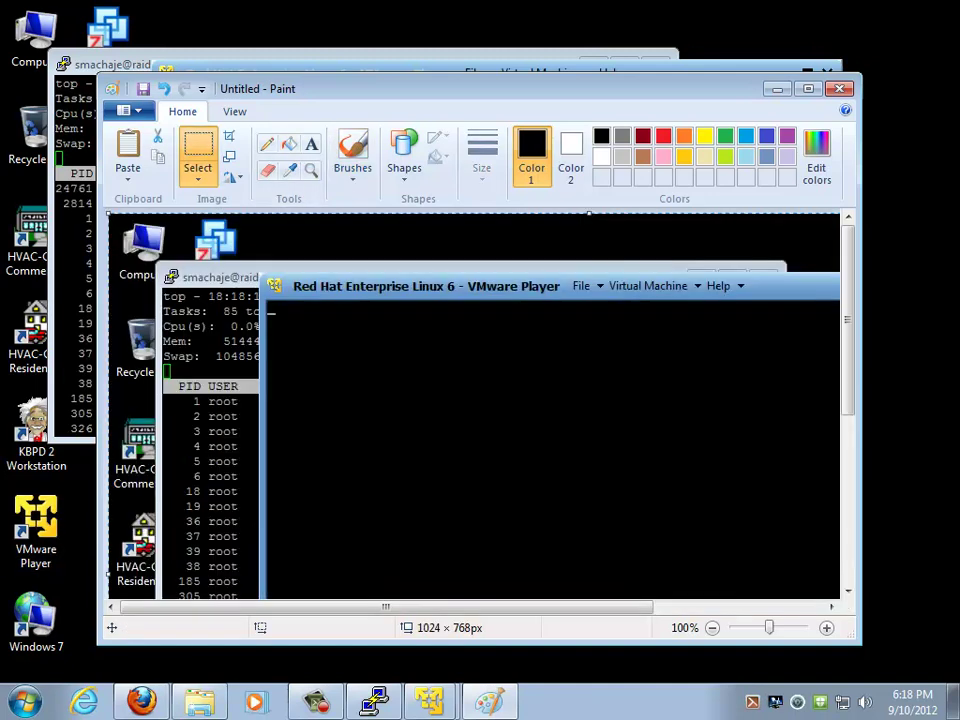
{"action": "key", "text": "alt+F4"}
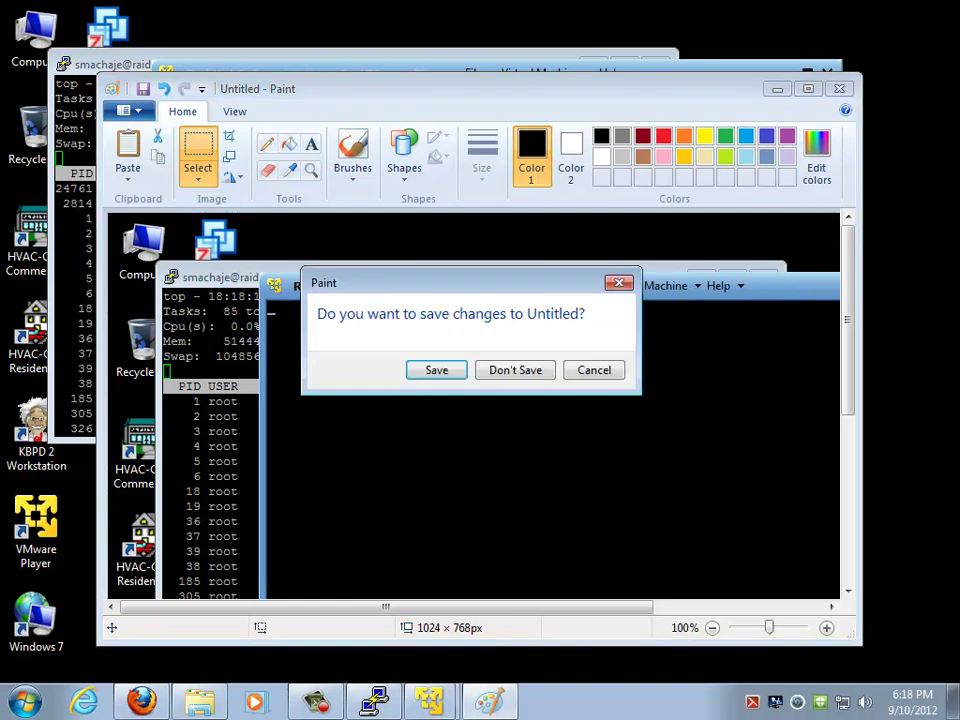
{"action": "key", "text": "n"}
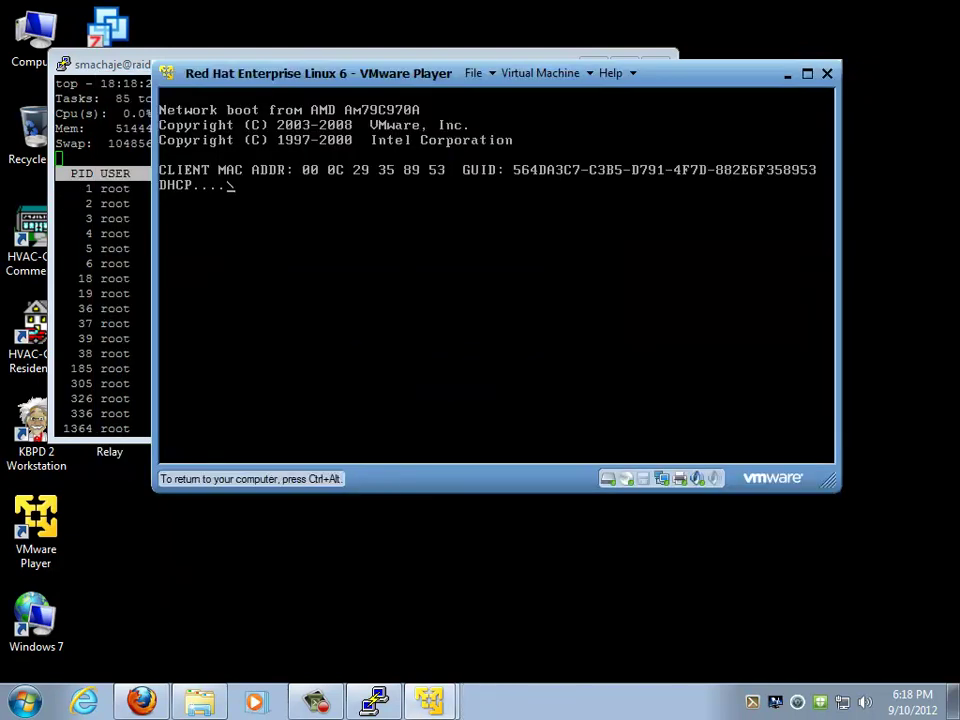
Reset the Red Hat Enterprise Linux 6 virtual machine, direct input into it as it restarts and return the input to the host
{"action": "left_click", "coordinate": [541, 73]}
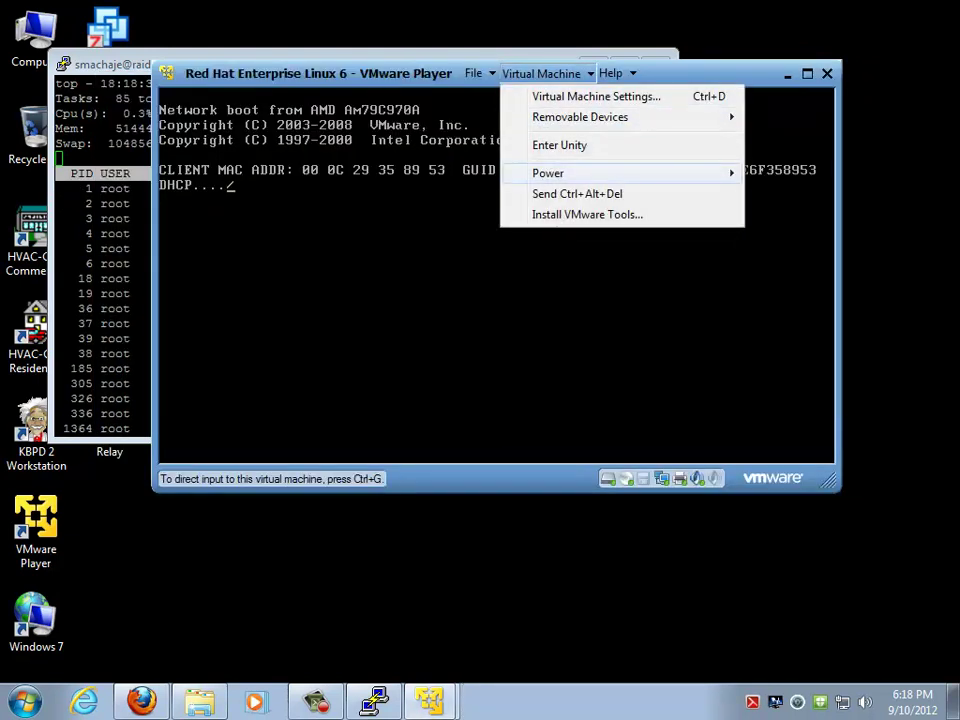
{"action": "left_click", "coordinate": [785, 194]}
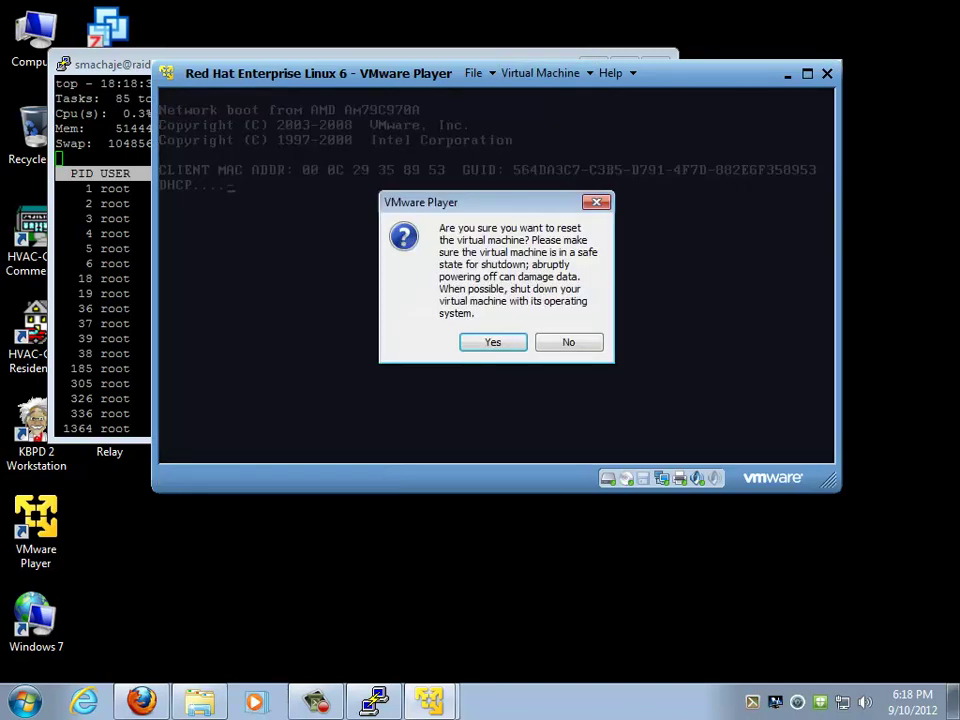
{"action": "key", "text": "Return"}
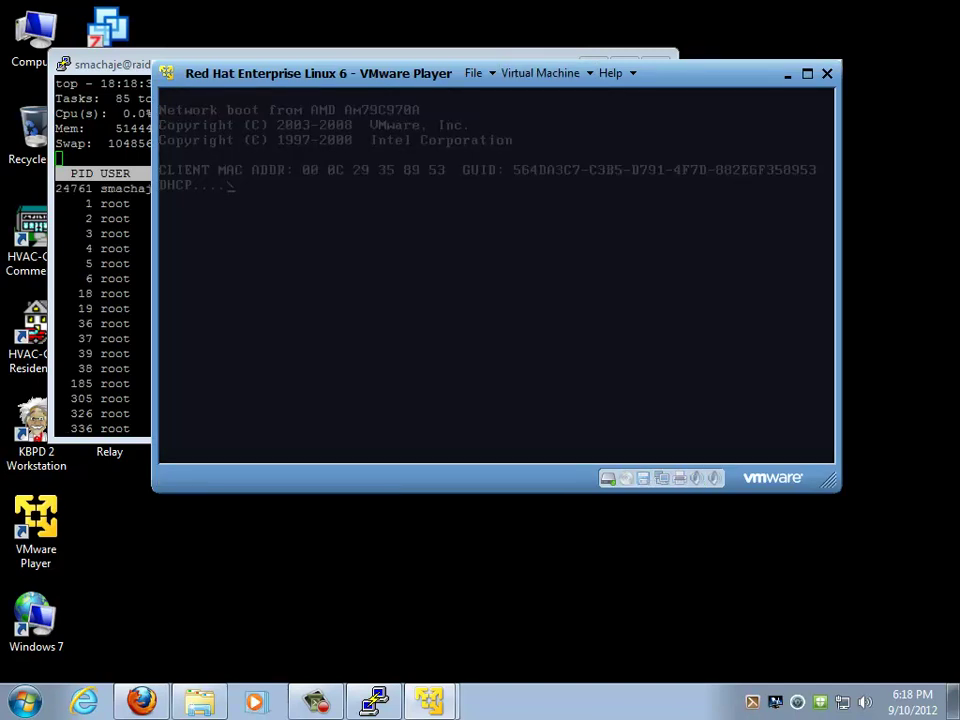
{"action": "key", "text": "ctrl+g"}
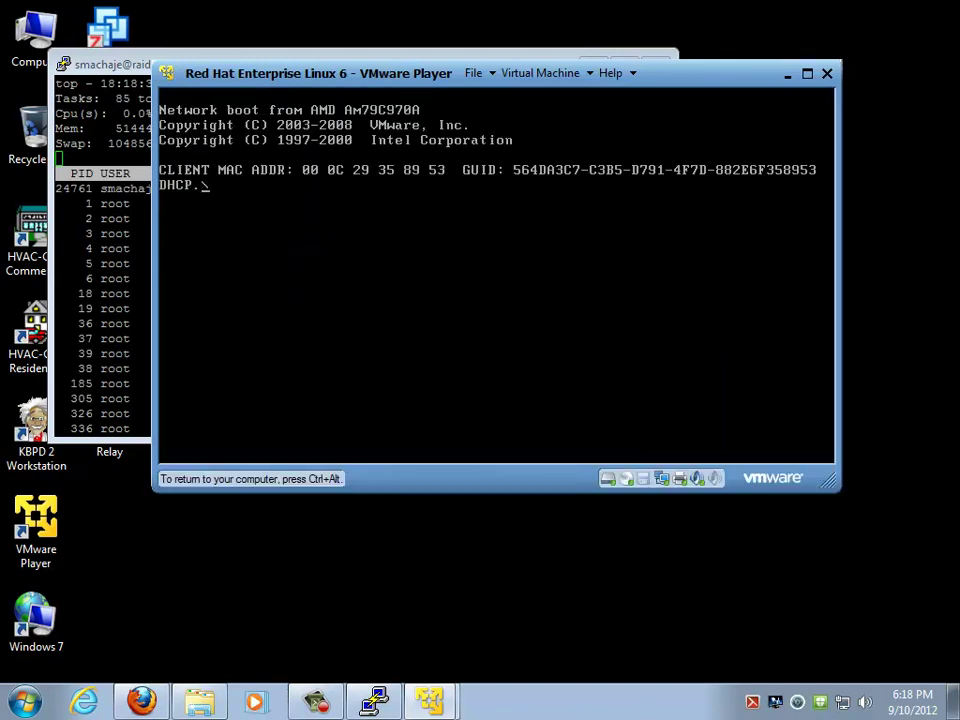
{"action": "key", "text": "ctrl+alt"}
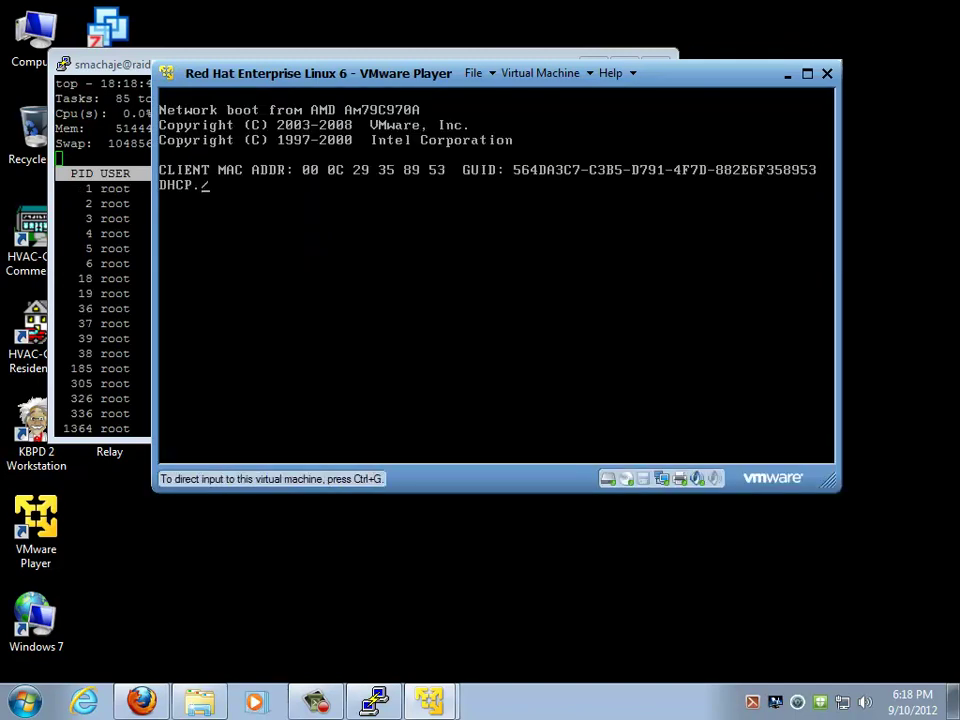
Open Red Hat Enterprise Linux 6.vmx from the Red Hat Enterprise Linux 6 folder under Documents, Virtual Machines, in Notepad
{"action": "double_click", "coordinate": [35, 35]}
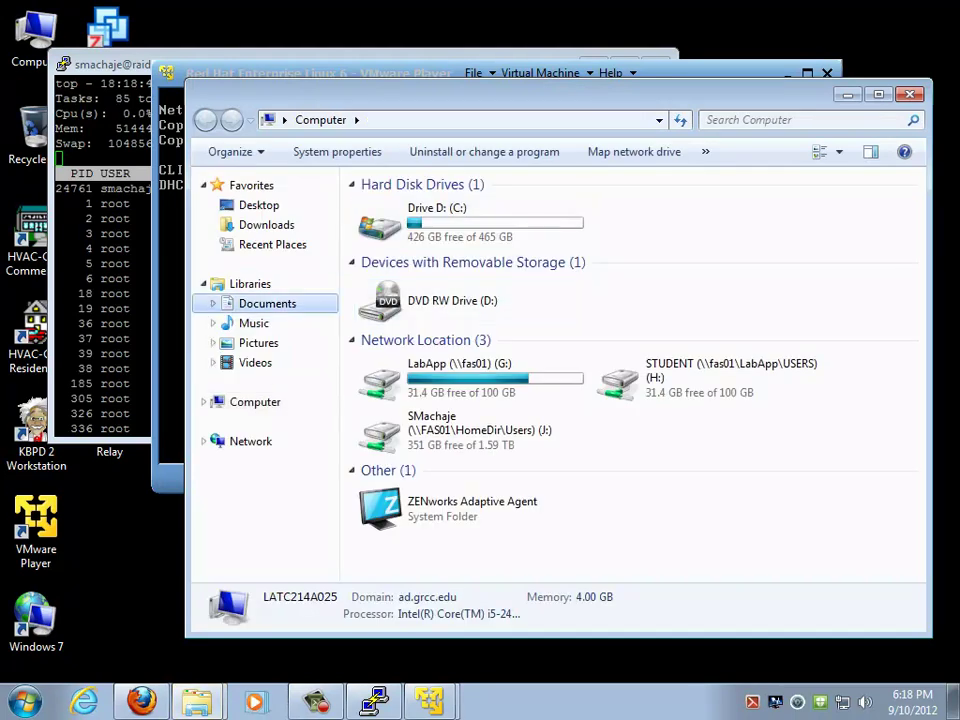
{"action": "left_click", "coordinate": [267, 303]}
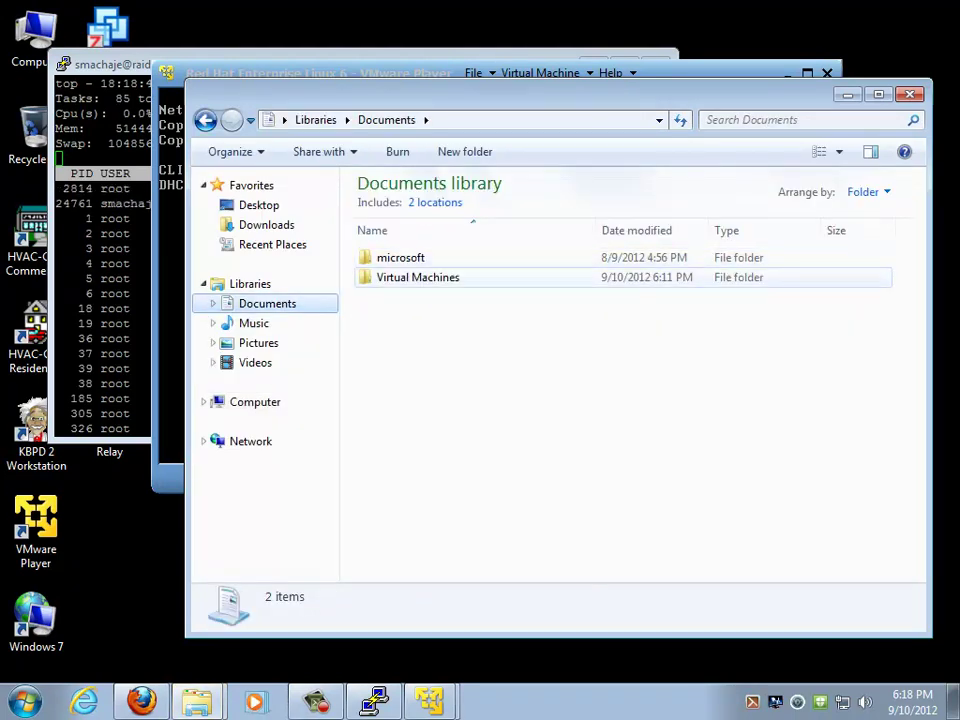
{"action": "double_click", "coordinate": [418, 277]}
{"action": "double_click", "coordinate": [430, 257]}
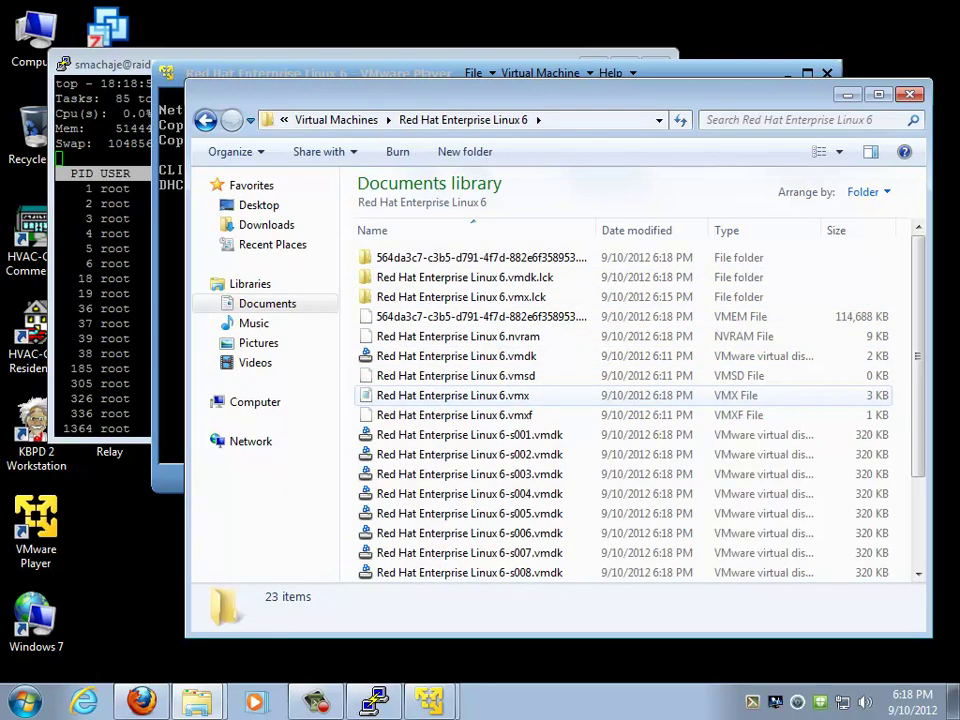
{"action": "right_click", "coordinate": [507, 396]}
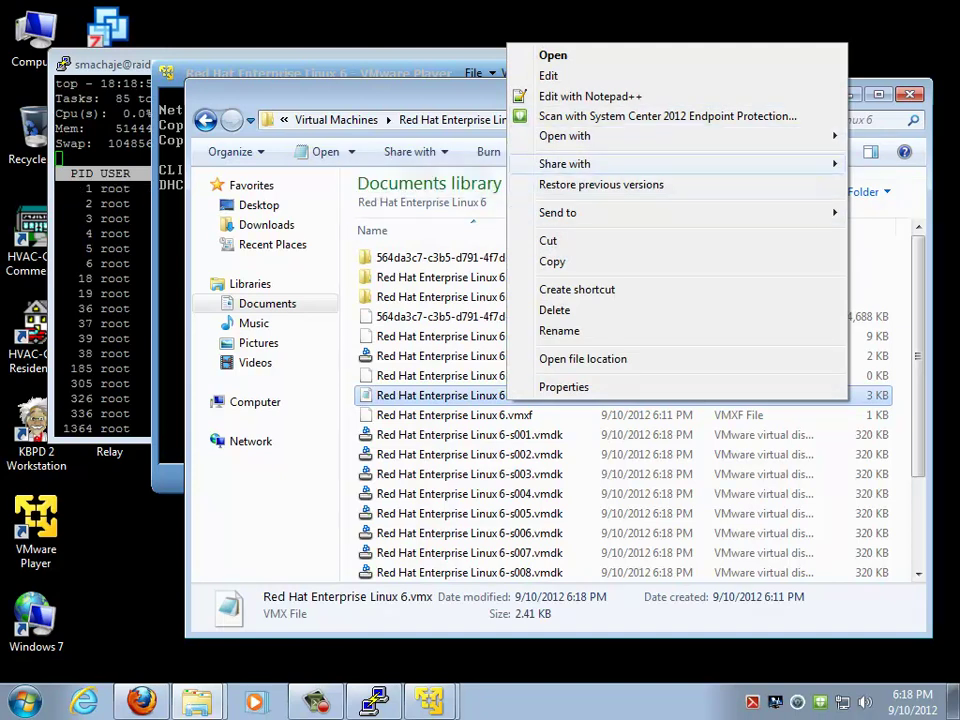
{"action": "mouse_move", "coordinate": [565, 136]}
{"action": "left_click", "coordinate": [349, 136]}
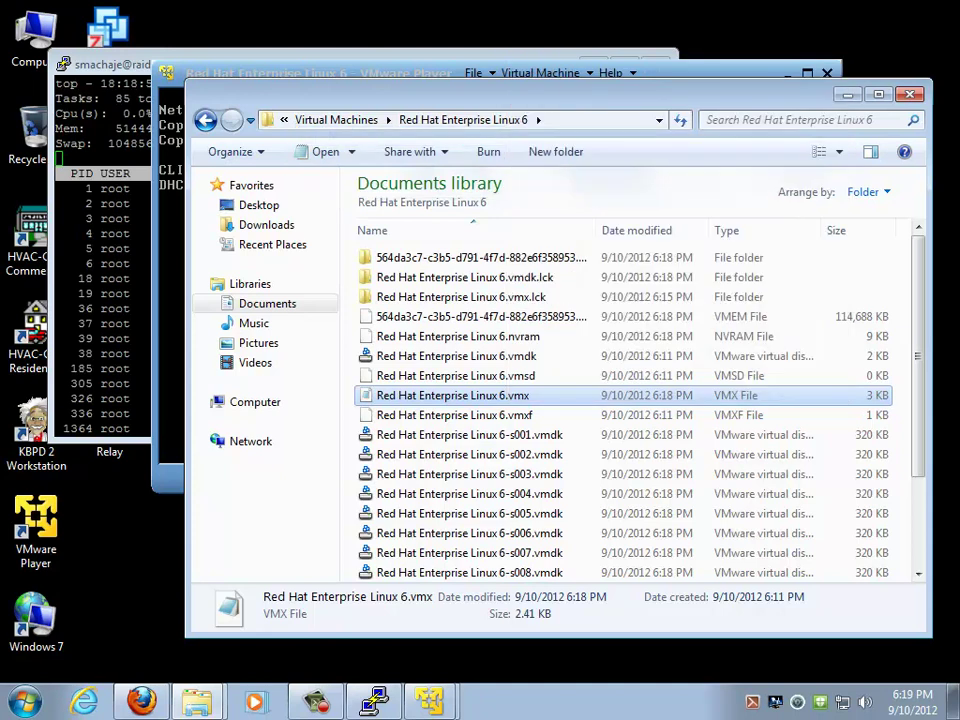
Search the virtual machine's configuration file for "bios"
{"action": "key", "text": "ctrl+f"}
{"action": "type", "text": "bios"}
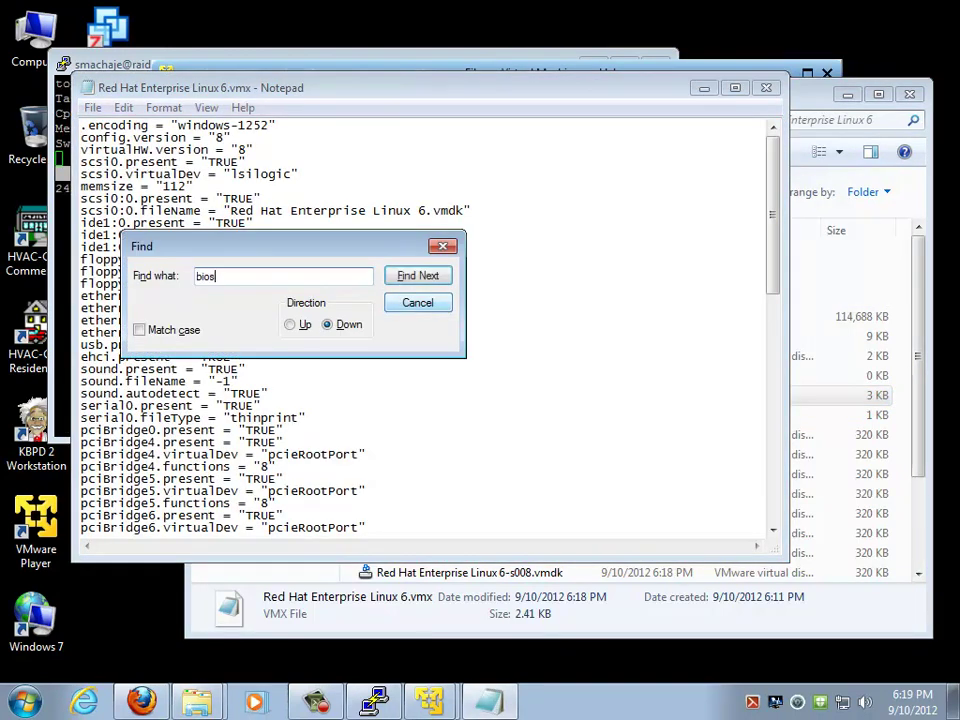
{"action": "key", "text": "Return"}
{"action": "key", "text": "Return"}
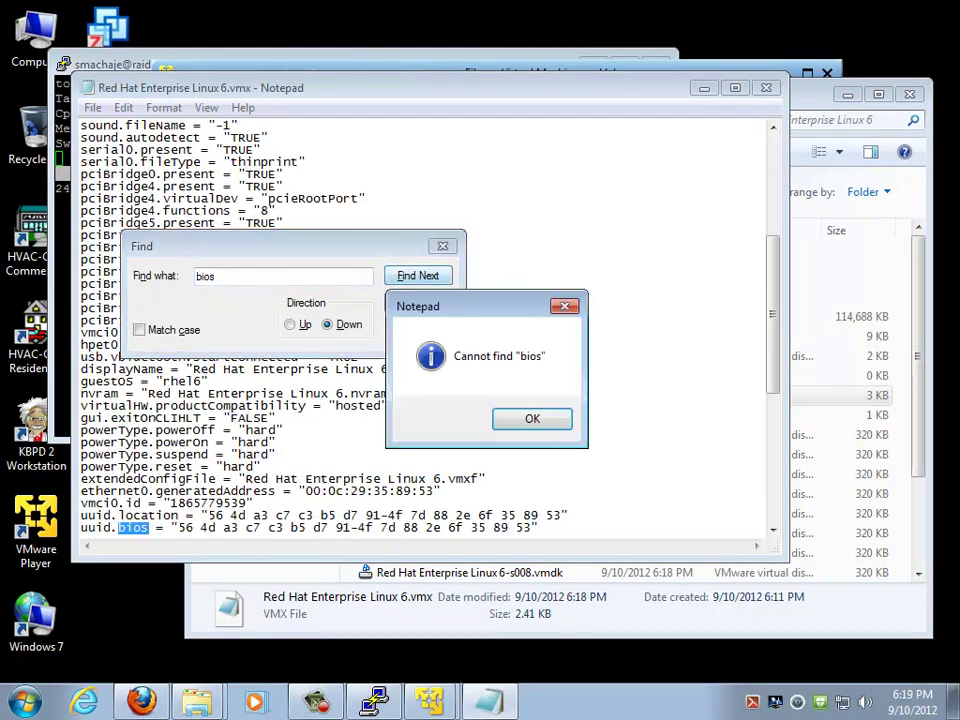
{"action": "key", "text": "Return"}
{"action": "key", "text": "Return"}
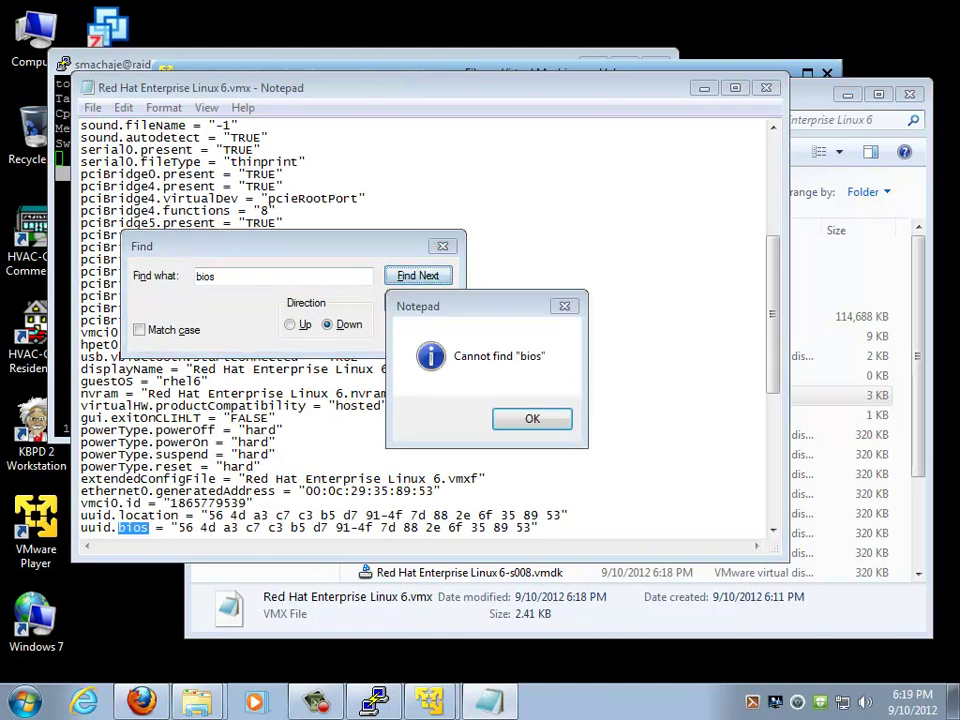
{"action": "key", "text": "Return"}
Search the configuration file for "boot", also in the upward direction, and close the search
{"action": "type", "text": "boot"}
{"action": "key", "text": "Return"}
{"action": "key", "text": "Return"}
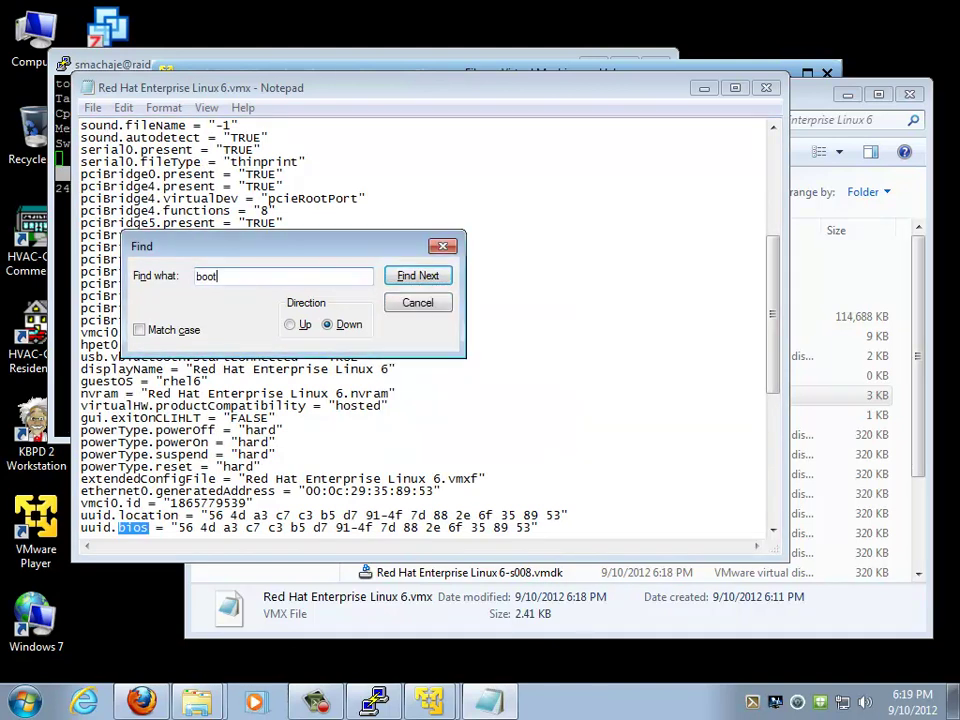
{"action": "key", "text": "alt+u"}
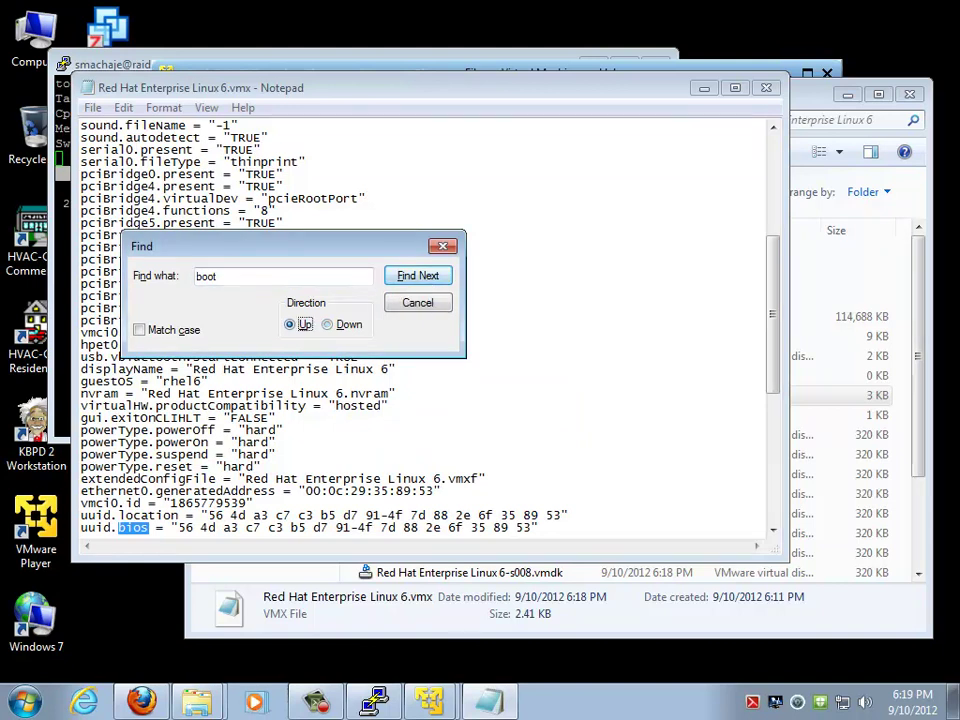
{"action": "key", "text": "Return"}
{"action": "key", "text": "Return"}
{"action": "key", "text": "Escape"}
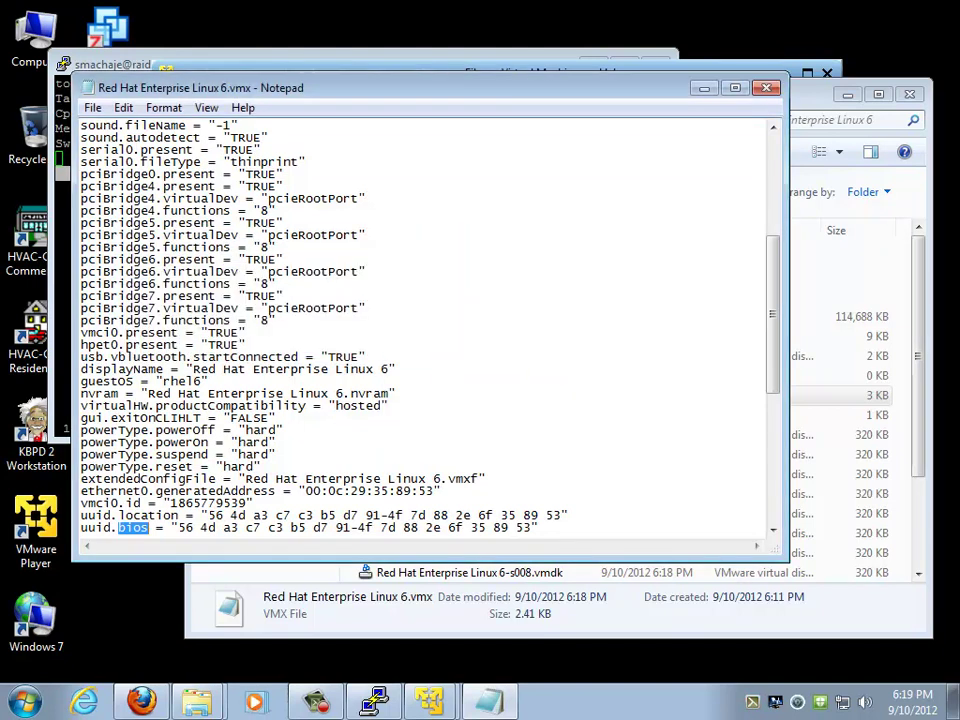
Insert the line bios.bootDelay = "5" below the config.version line in the configuration file
{"action": "key", "text": "ctrl+Home"}
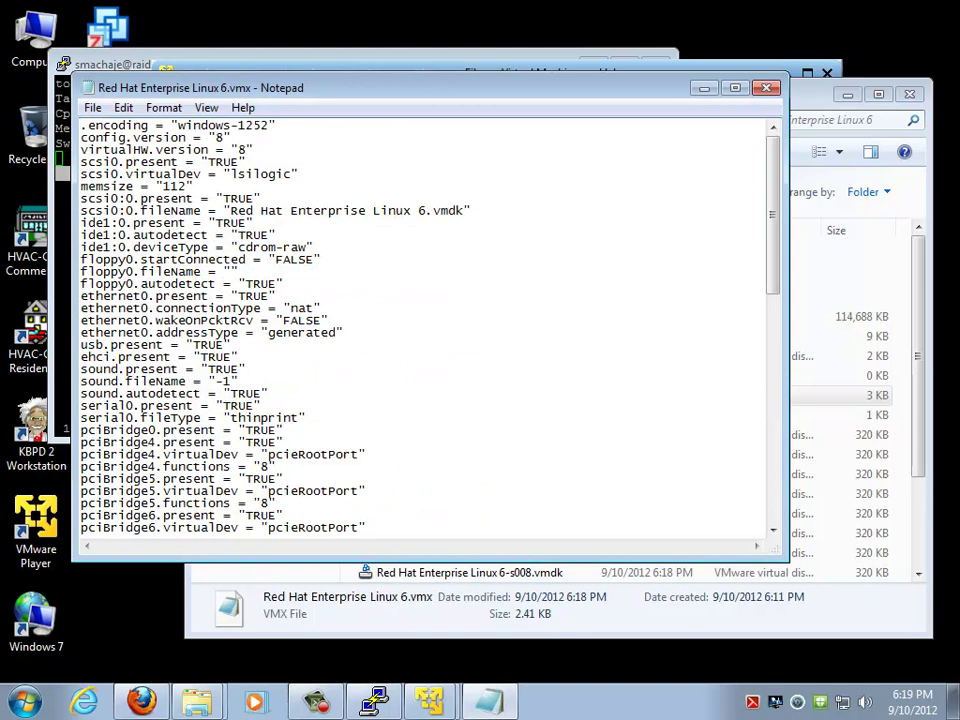
{"action": "key", "text": "Down"}
{"action": "key", "text": "Down"}
{"action": "key", "text": "Return"}
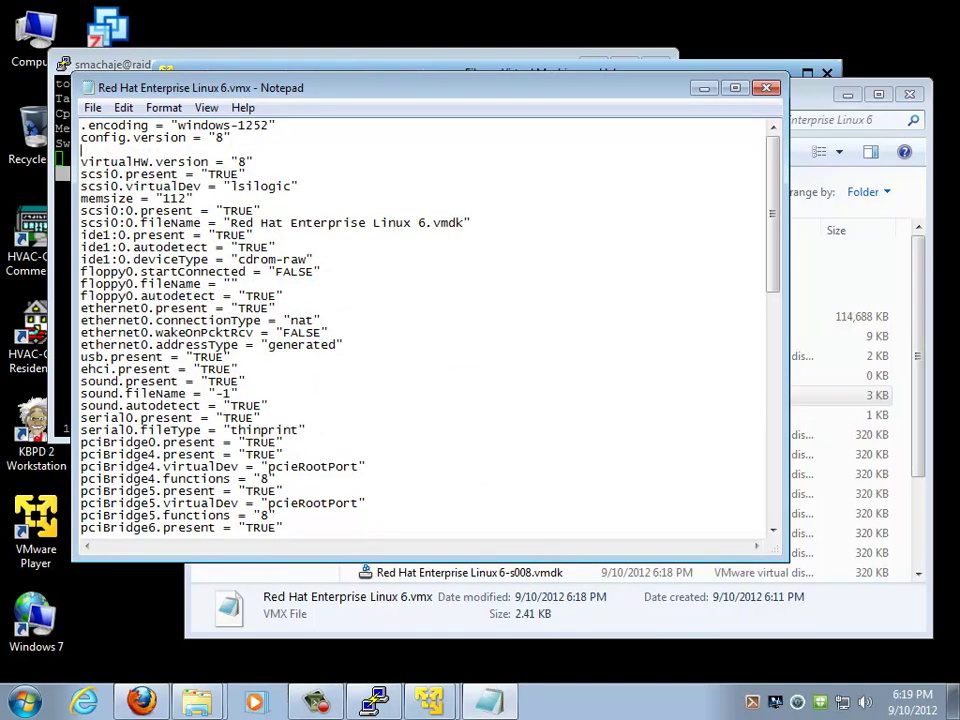
{"action": "type", "text": "bios.bootDelay = \"5\""}
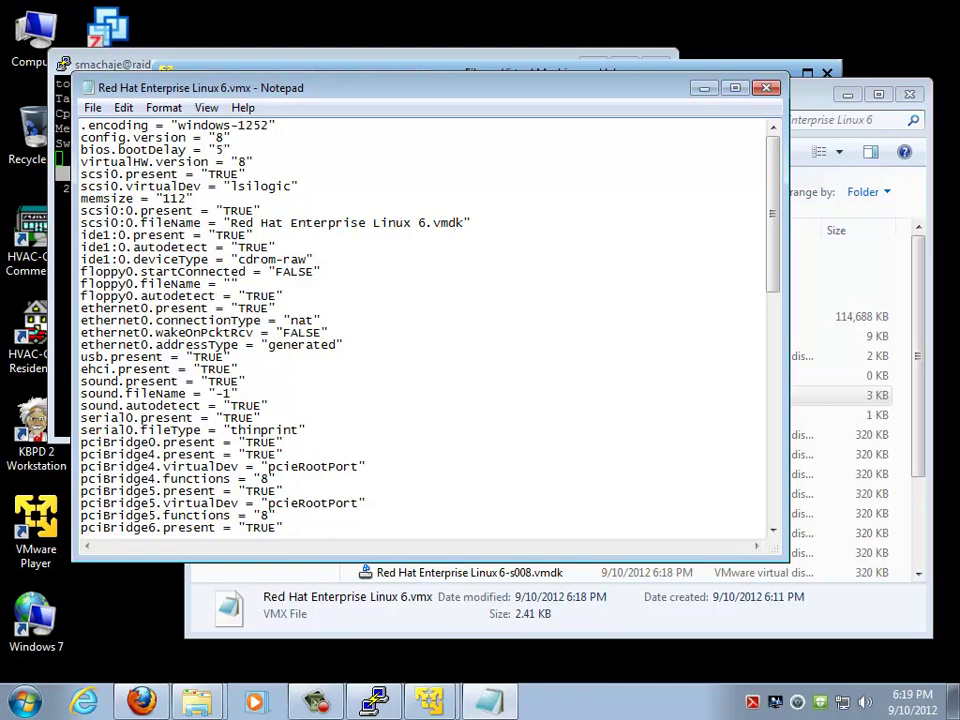
Save the configuration file, and extend the bios.bootDelay value to "5000"
{"action": "key", "text": "alt+f"}
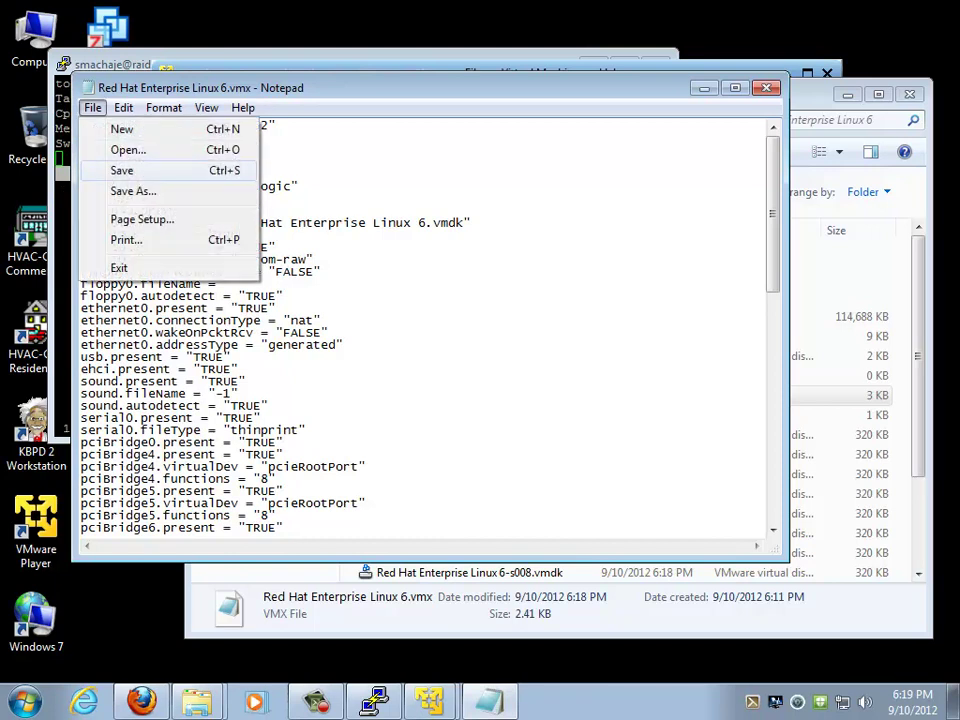
{"action": "key", "text": "Return"}
{"action": "key", "text": "Return"}
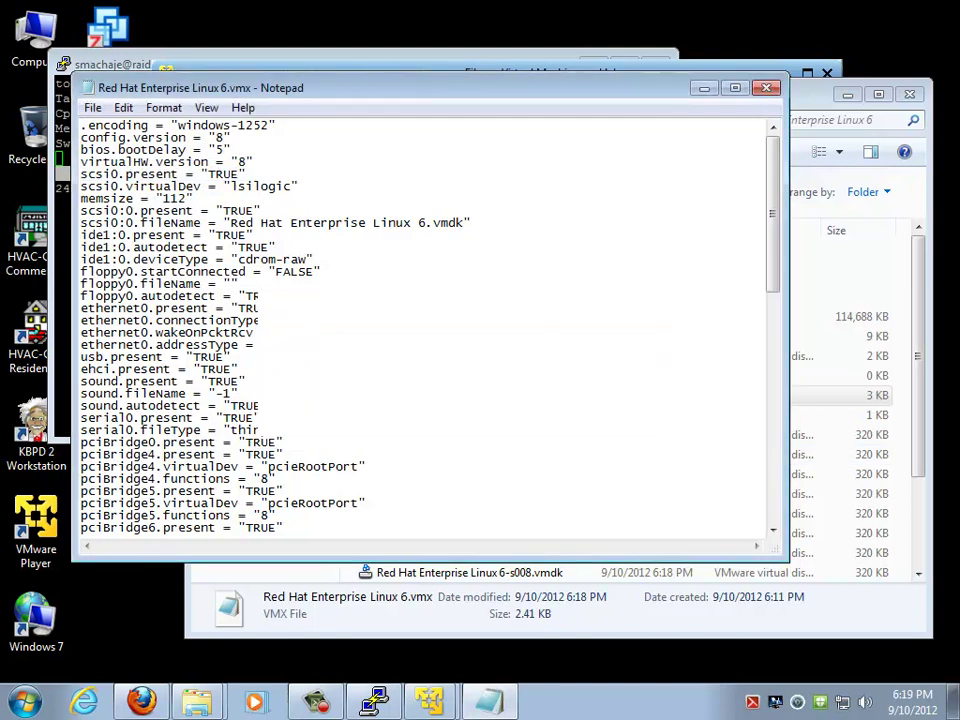
{"action": "key", "text": "Escape"}
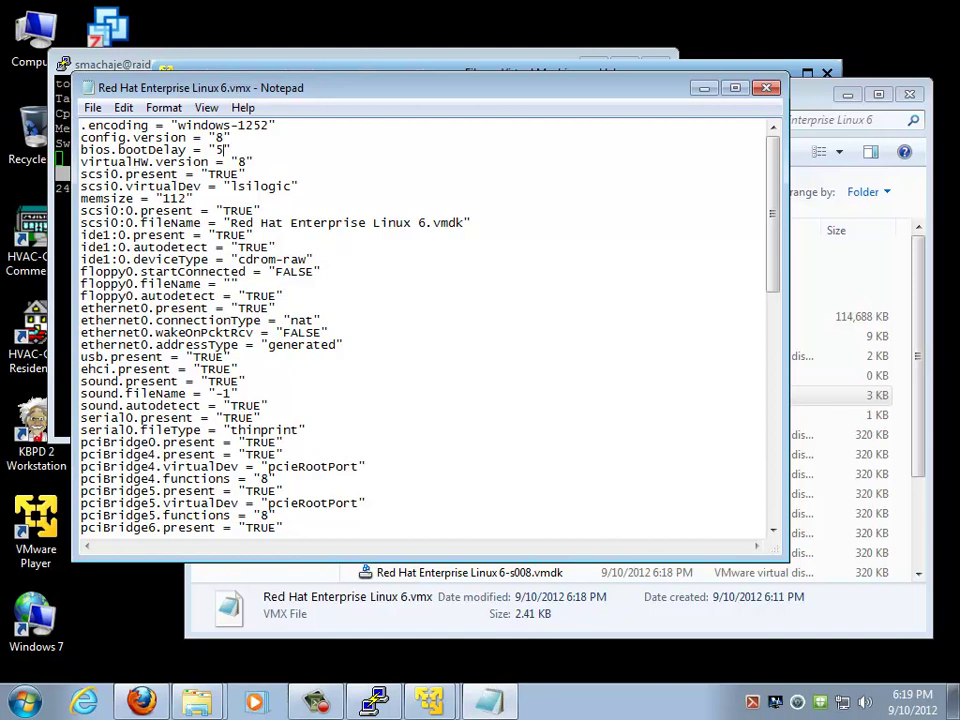
{"action": "type", "text": "000"}
Switch to VMware Player and power off the Red Hat Enterprise Linux 6 virtual machine
{"action": "key", "text": "alt+Tab"}
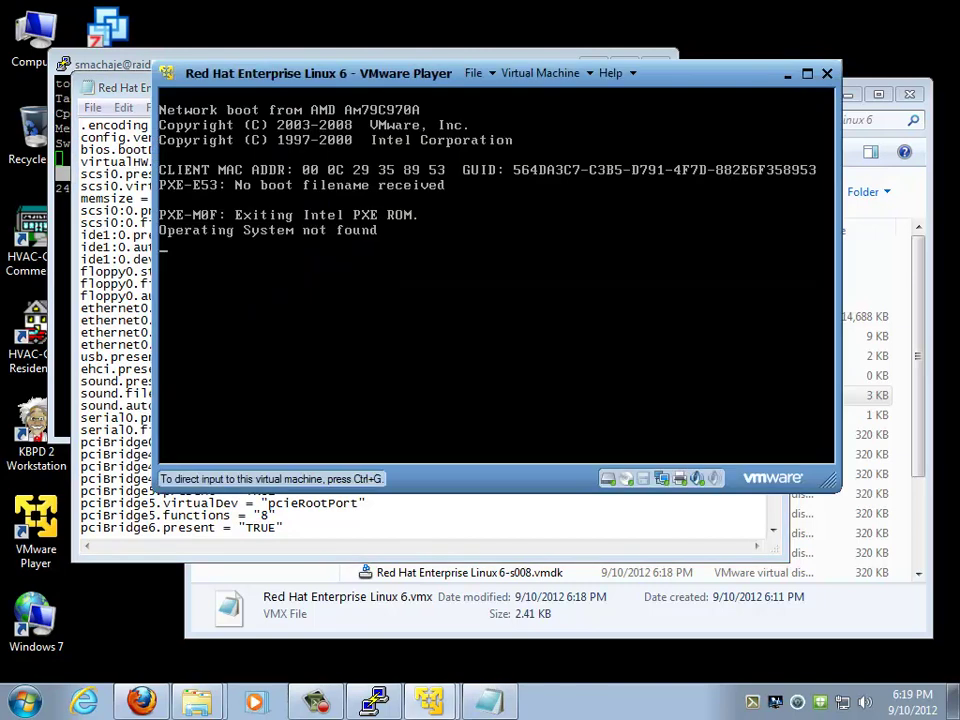
{"action": "left_click", "coordinate": [541, 73]}
{"action": "mouse_move", "coordinate": [560, 173]}
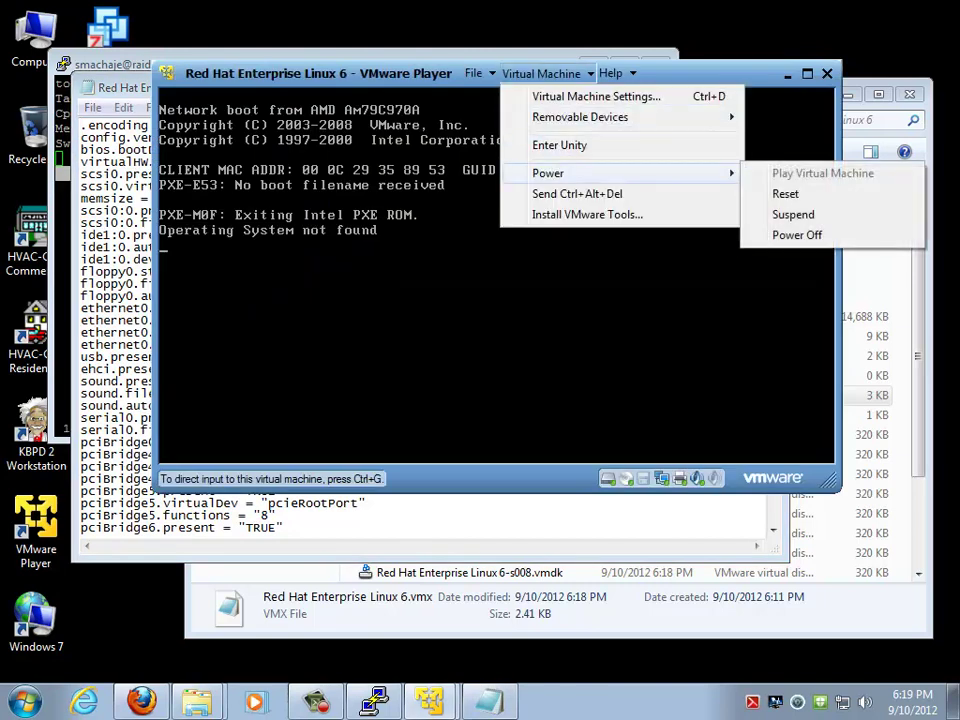
{"action": "left_click", "coordinate": [797, 235]}
{"action": "left_click", "coordinate": [591, 341]}
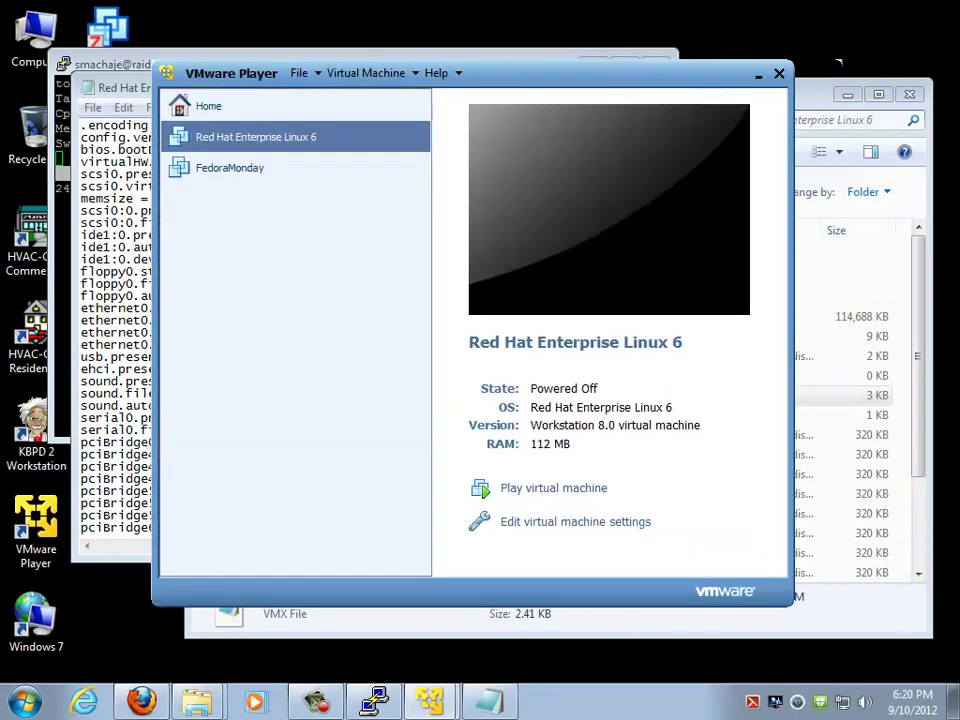
Return to Notepad, save Red Hat Enterprise Linux 6.vmx and close the file
{"action": "key", "text": "alt+Tab"}
{"action": "key", "text": "alt+f"}
{"action": "key", "text": "Down"}
{"action": "key", "text": "Down"}
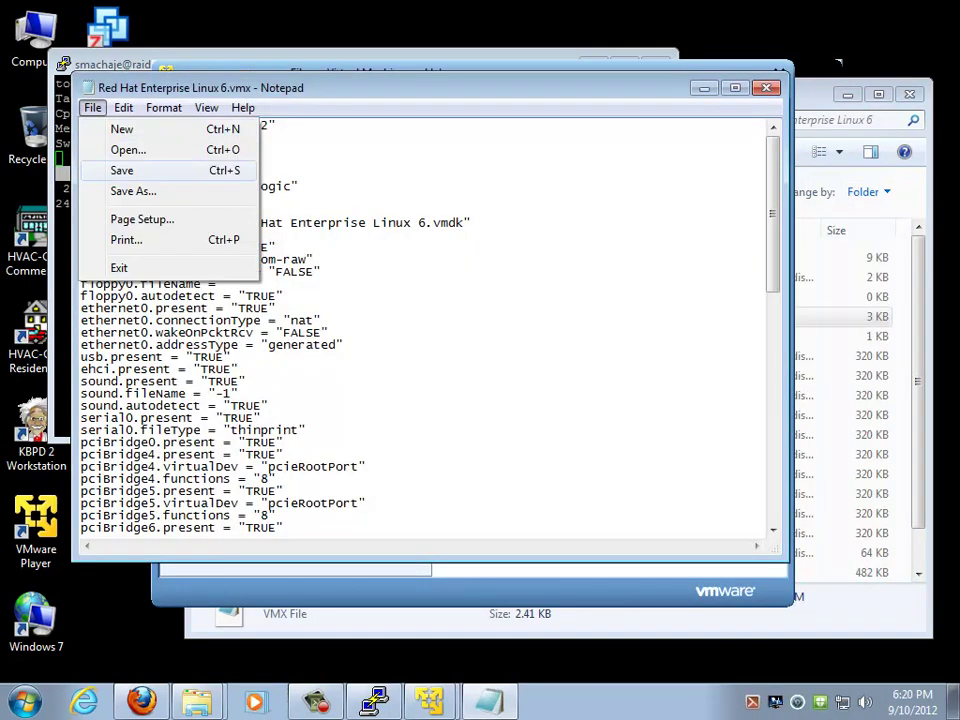
{"action": "key", "text": "Return"}
{"action": "key", "text": "alt+F4"}
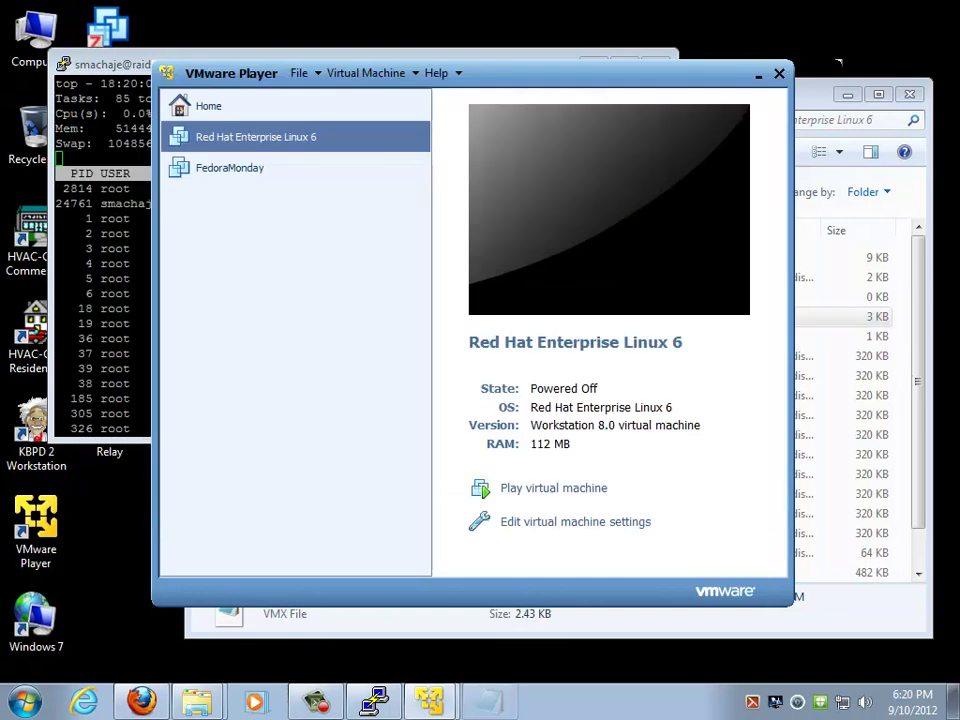
Start the Red Hat Enterprise Linux 6 virtual machine, dismiss the removable devices hint, and enter BIOS setup during the boot delay
{"action": "left_click", "coordinate": [553, 488]}
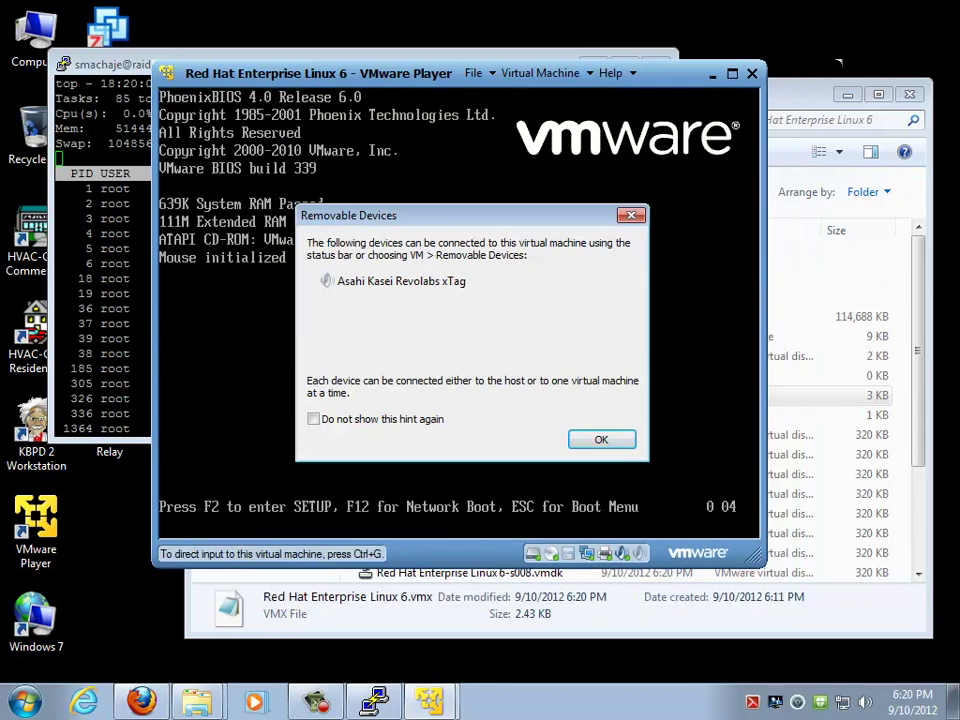
{"action": "key", "text": "Return"}
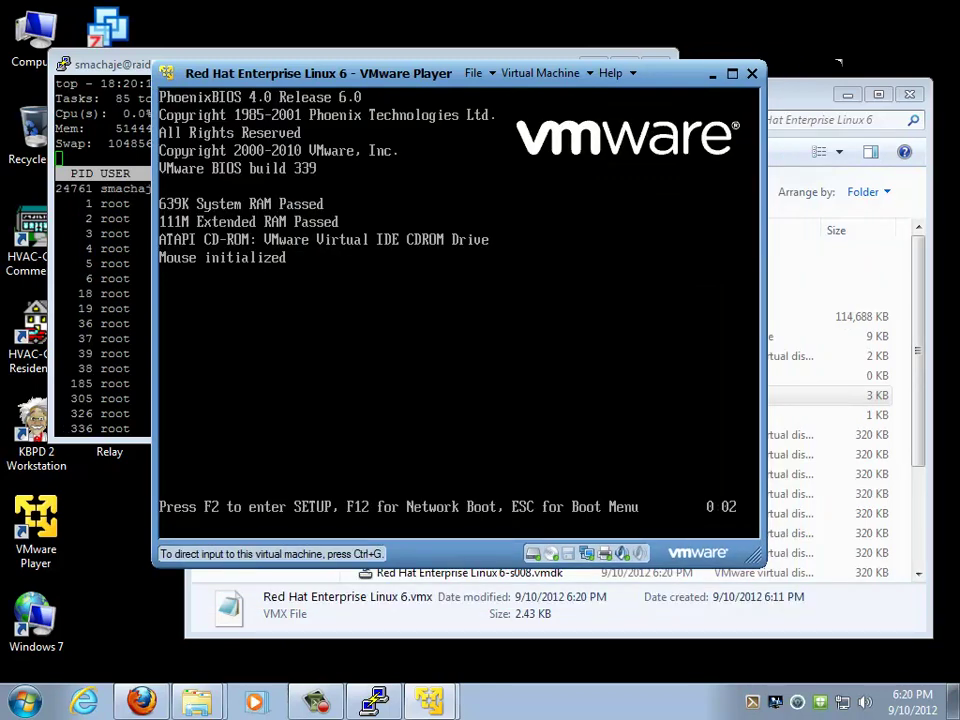
{"action": "key", "text": "ctrl+g"}
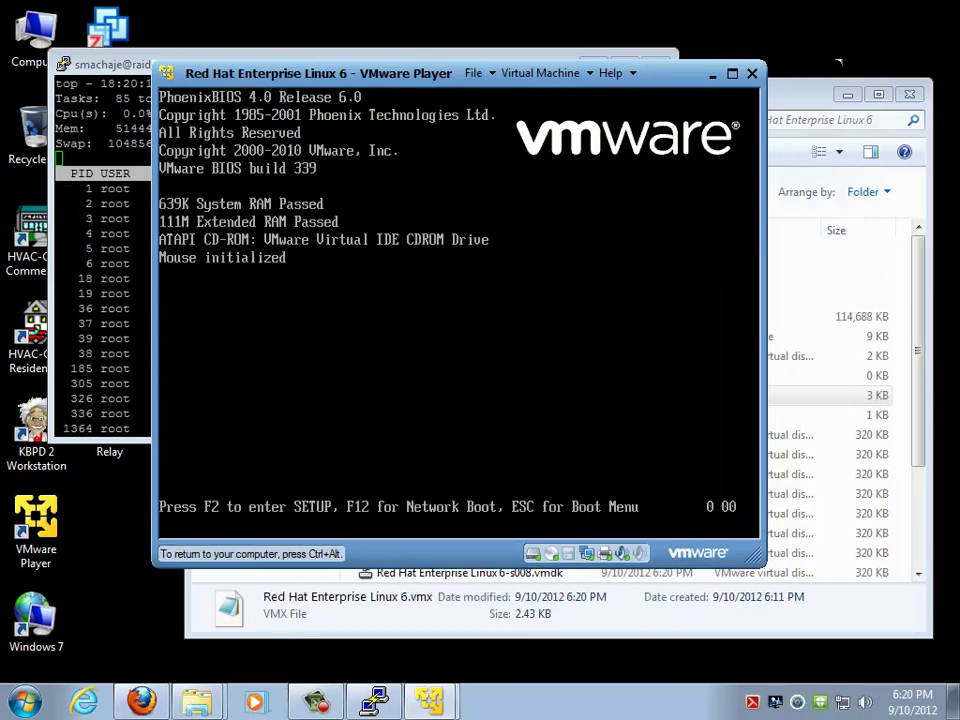
{"action": "key", "text": "F2"}
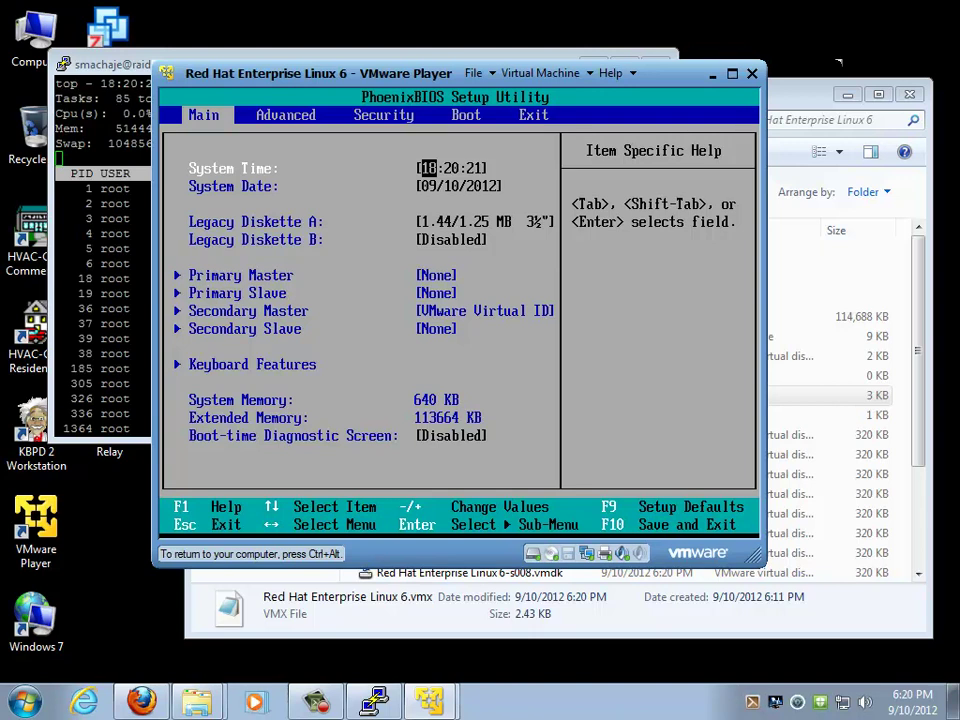
Browse the BIOS setup pages from Main through Exit and back to Main
{"action": "key", "text": "Right"}
{"action": "key", "text": "Right"}
{"action": "key", "text": "Right"}
{"action": "key", "text": "Right"}
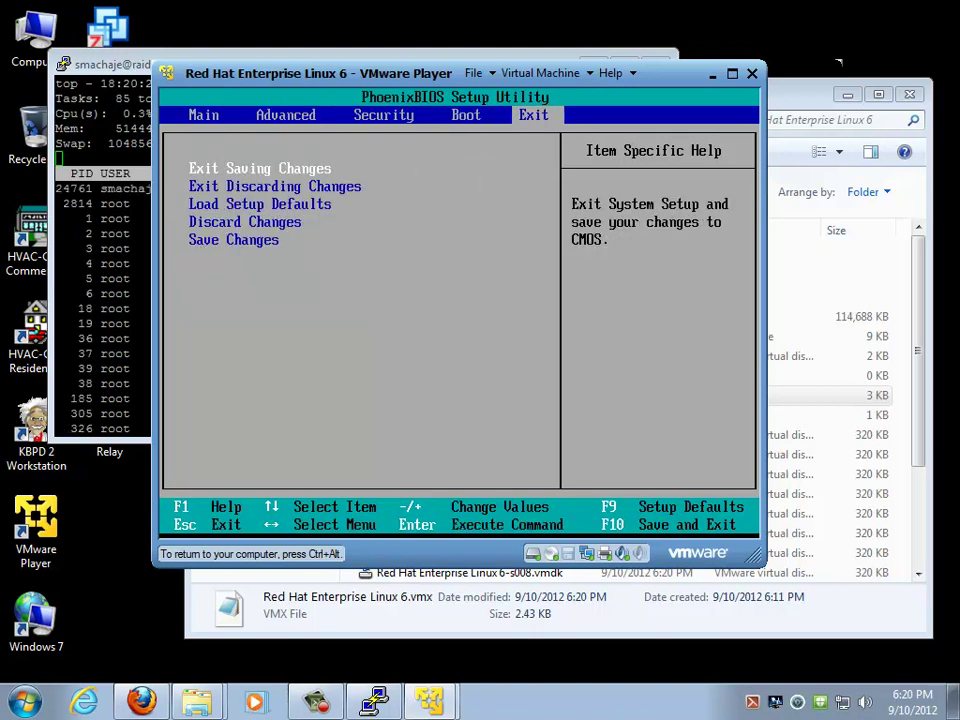
{"action": "key", "text": "Left"}
{"action": "key", "text": "Left"}
{"action": "key", "text": "Left"}
{"action": "key", "text": "Left"}
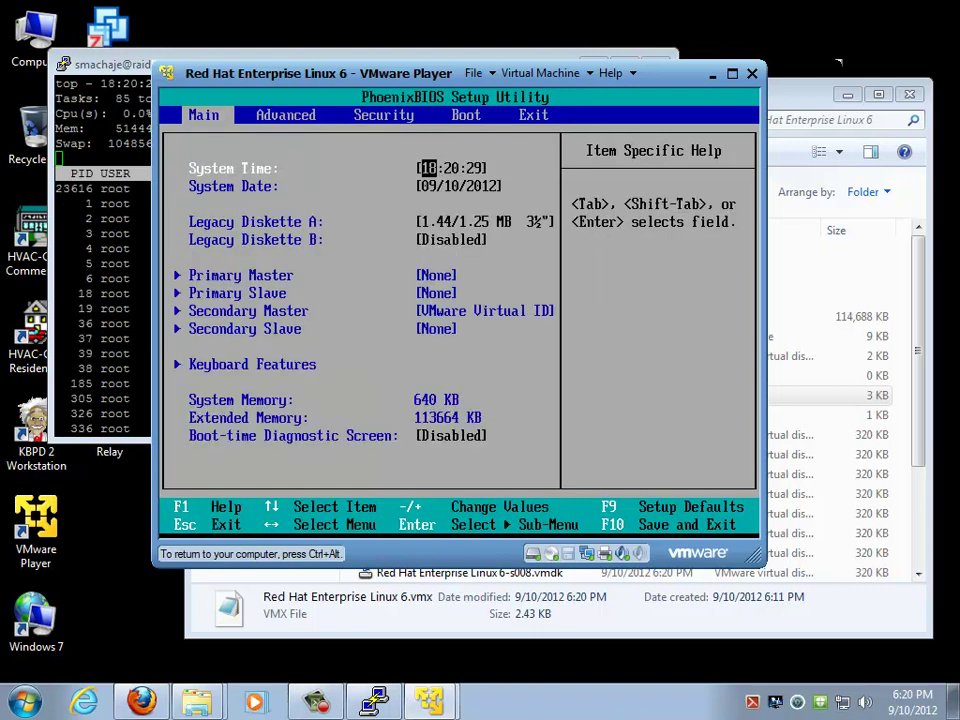
Examine the device order on the BIOS Boot page and the options on the Exit page
{"action": "key", "text": "Right"}
{"action": "key", "text": "Right"}
{"action": "key", "text": "Right"}
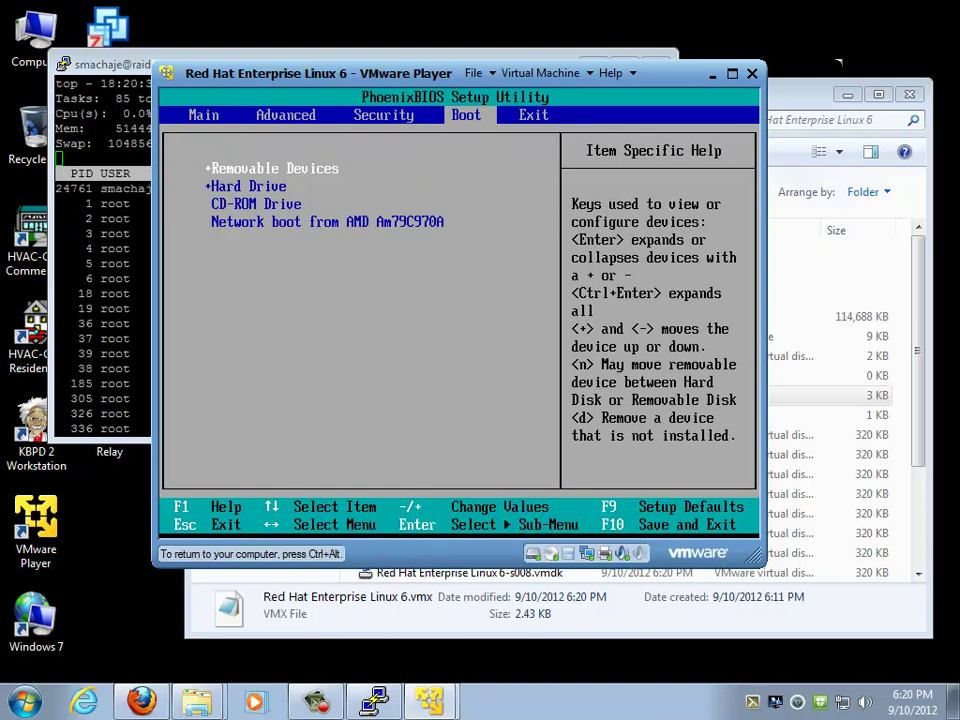
{"action": "key", "text": "Down"}
{"action": "key", "text": "Down"}
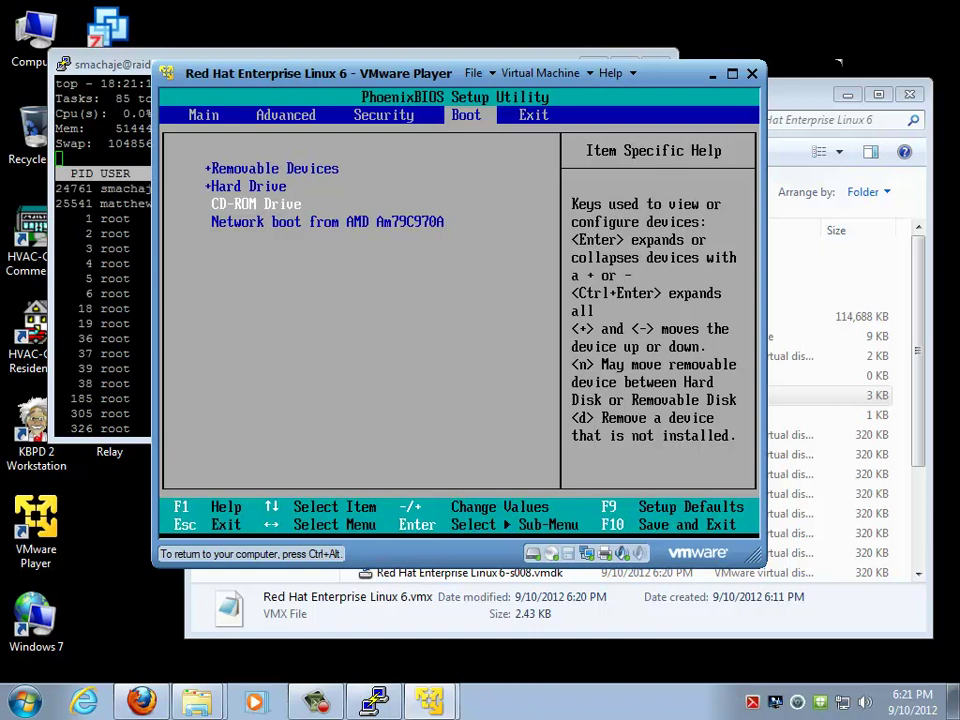
{"action": "key", "text": "Up"}
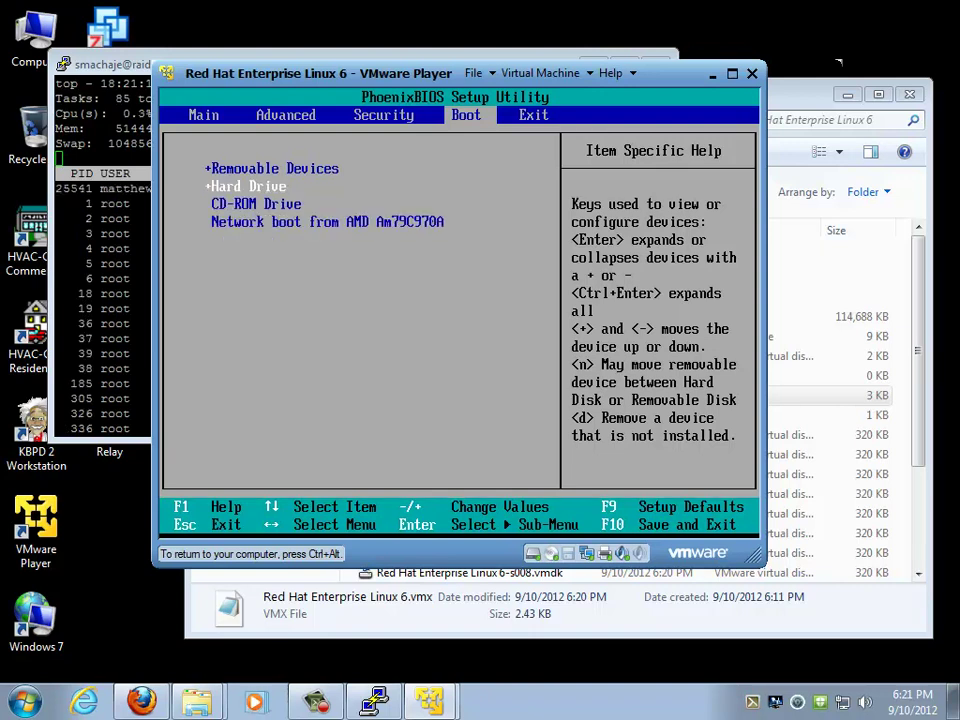
{"action": "key", "text": "Left"}
{"action": "key", "text": "Left"}
{"action": "key", "text": "Left"}
{"action": "key", "text": "Left"}
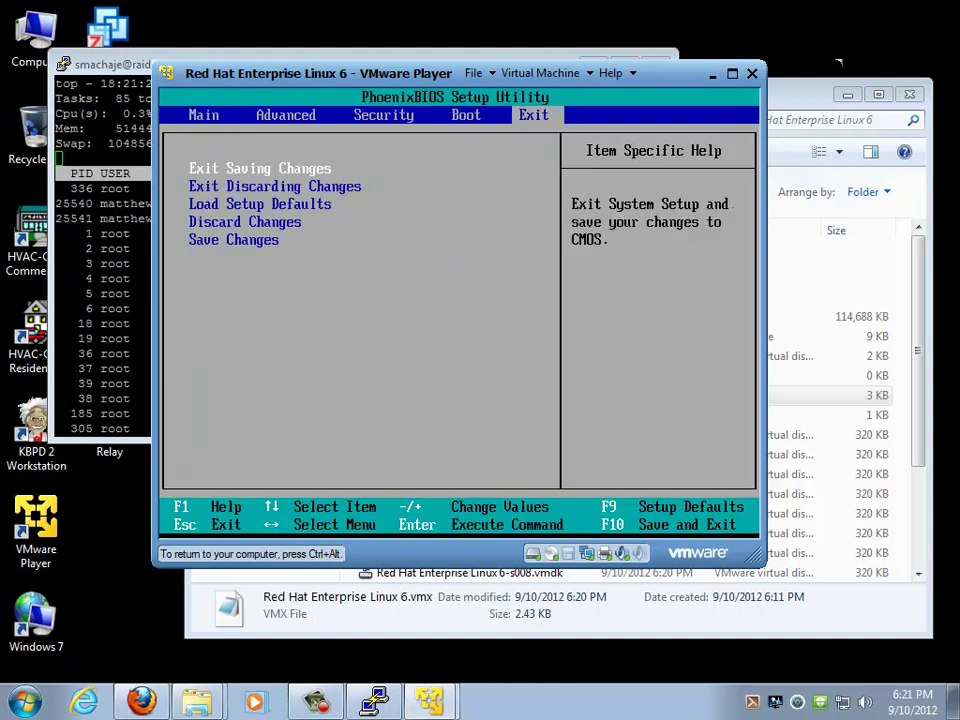
Release input from the Red Hat Enterprise Linux 6 machine, then close its window and suspend it
{"action": "key", "text": "ctrl+alt"}
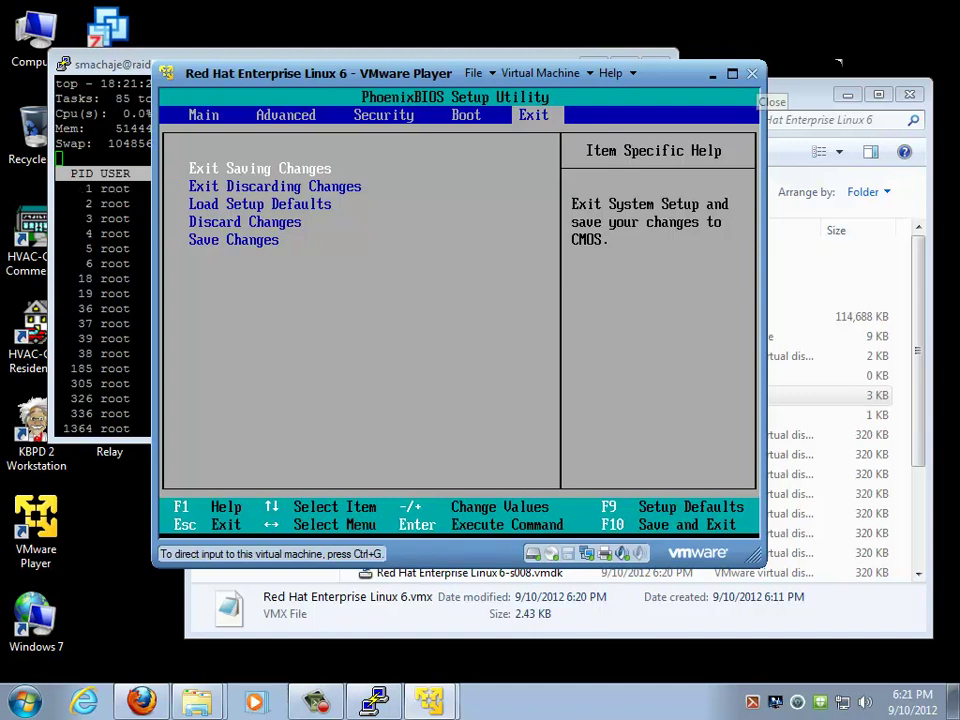
{"action": "left_click", "coordinate": [752, 73]}
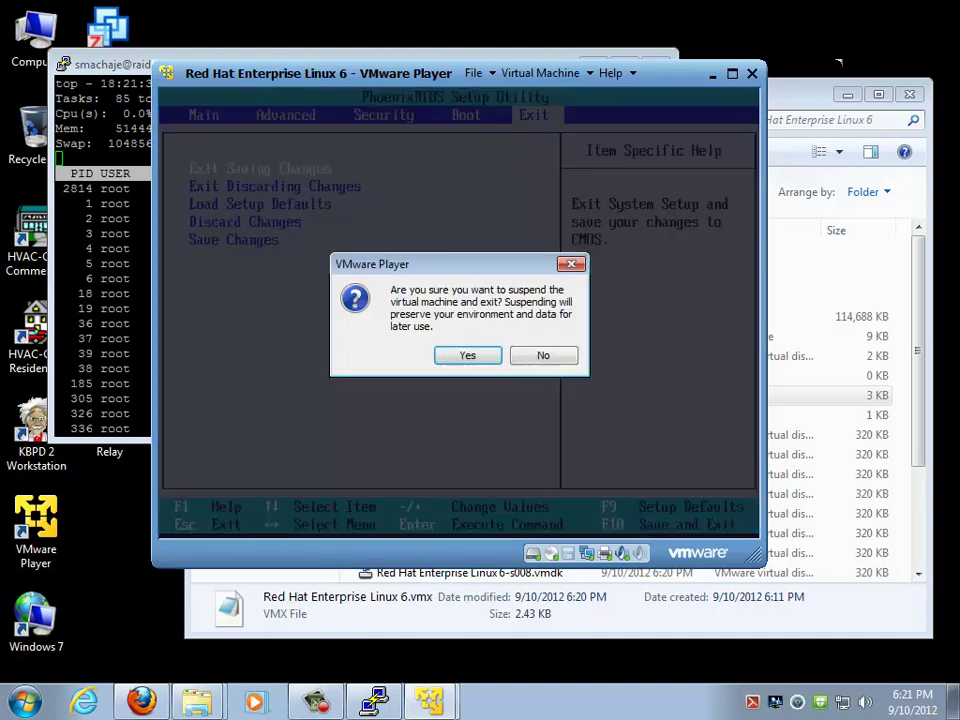
{"action": "key", "text": "Return"}
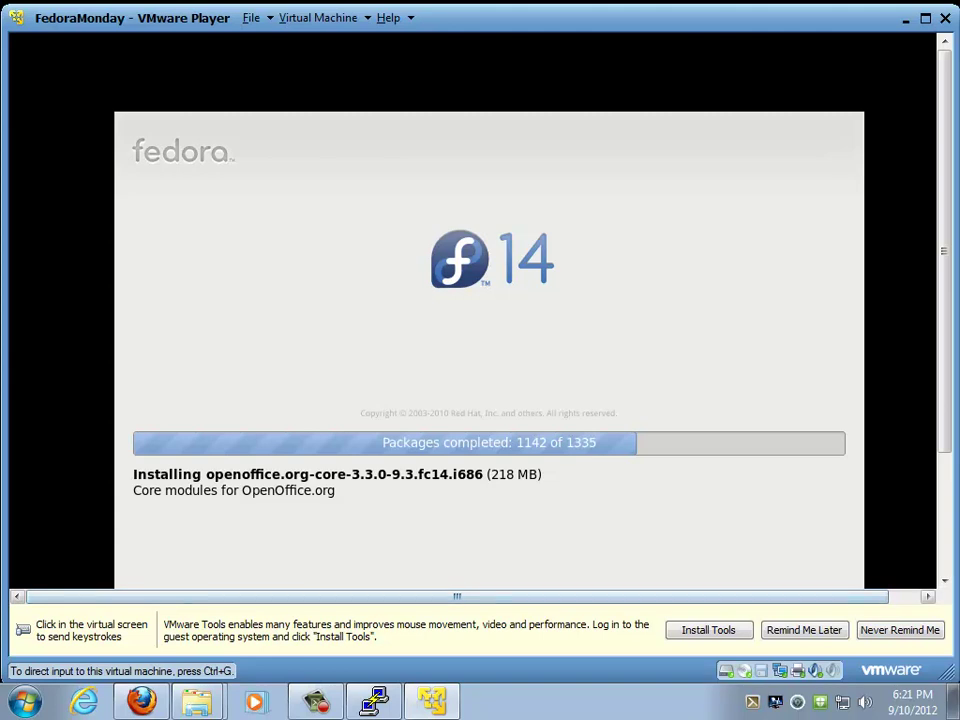
{"action": "left_click", "coordinate": [318, 18]}
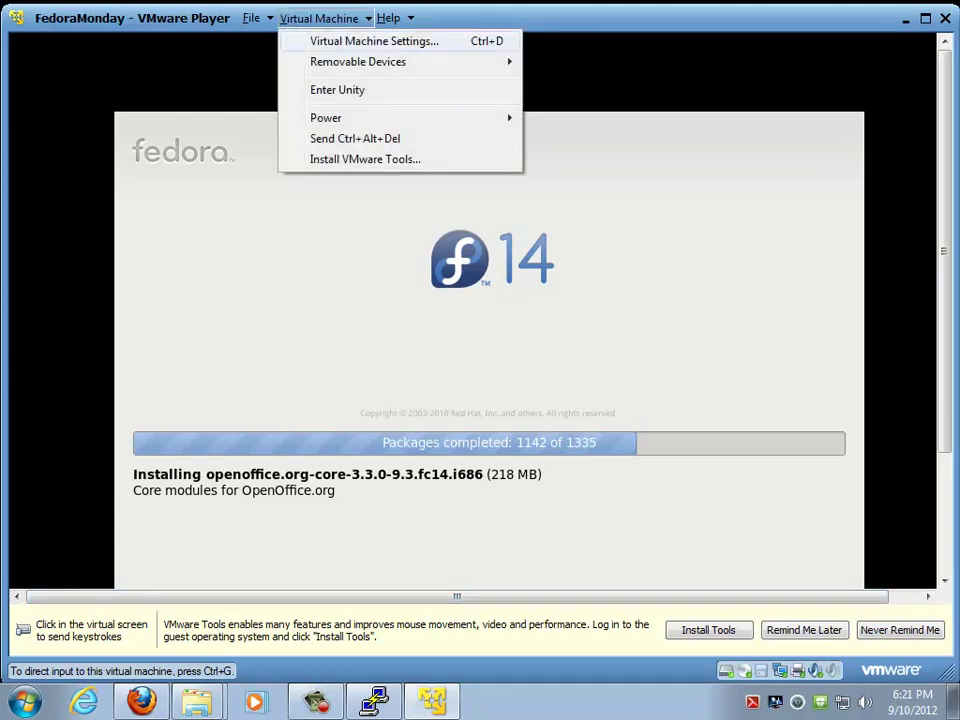
{"action": "left_click", "coordinate": [370, 41]}
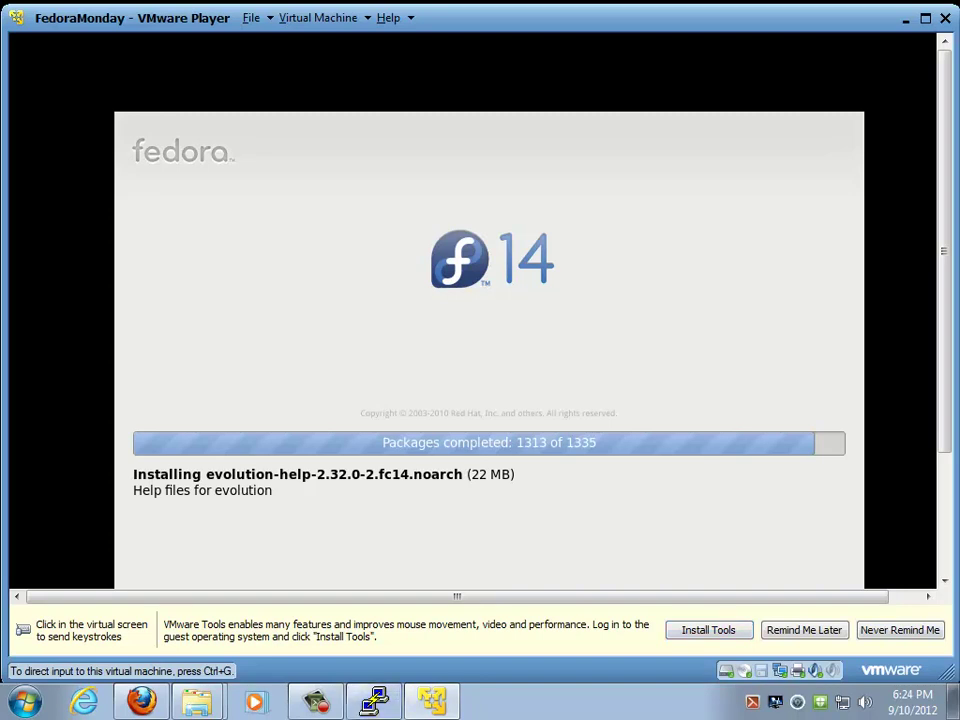
Show the FedoraMonday virtual machine in full screen and reboot it from the installer's completion page
{"action": "left_click", "coordinate": [705, 167]}
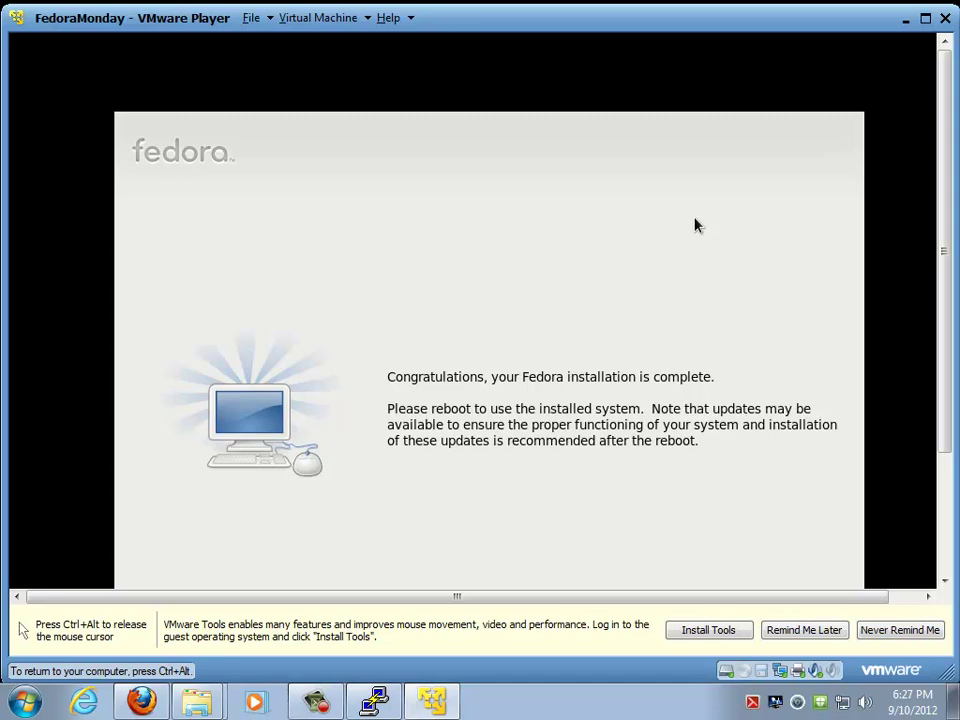
{"action": "key", "text": "ctrl+alt"}
{"action": "key", "text": "ctrl+alt+Return"}
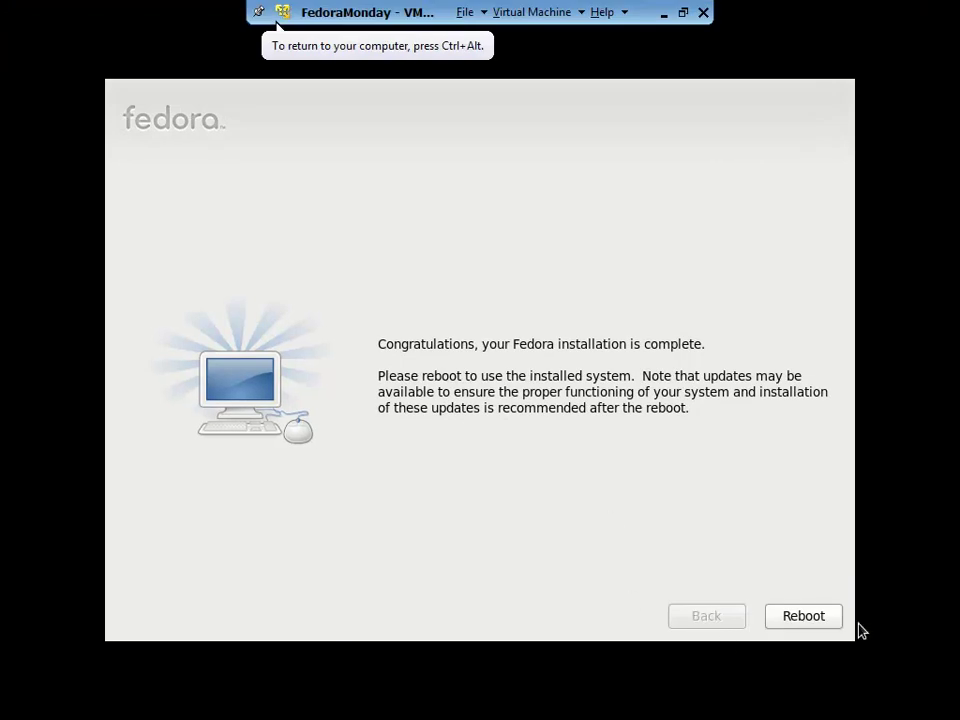
{"action": "left_click", "coordinate": [806, 617]}
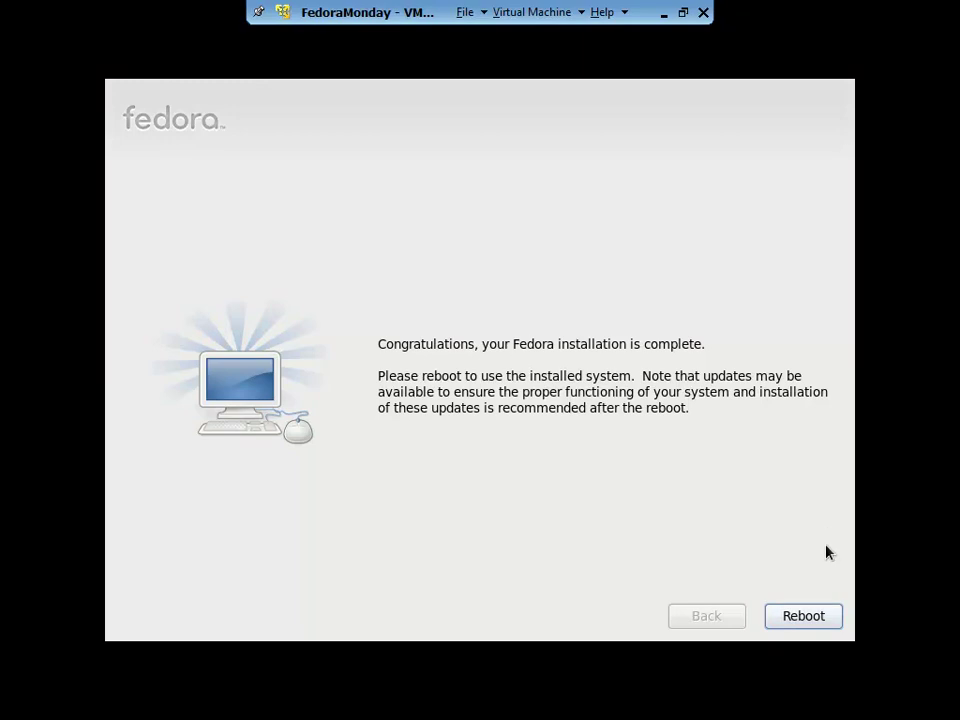
{"action": "left_click", "coordinate": [815, 617]}
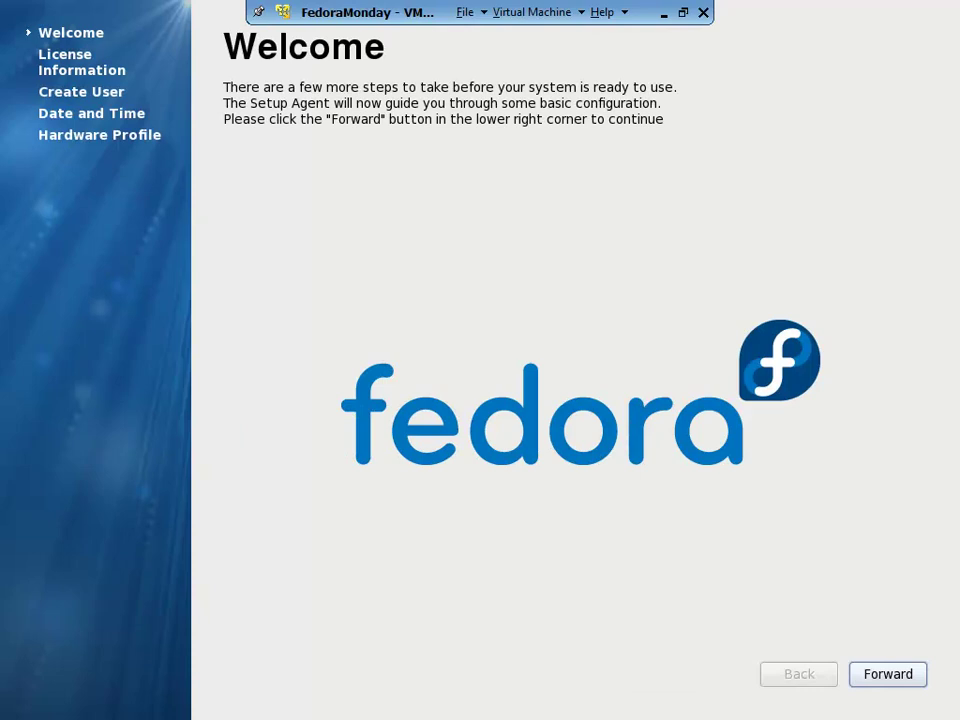
Proceed through the Welcome and License Information pages, and enter the new user's username and full name
{"action": "key", "text": "Return"}
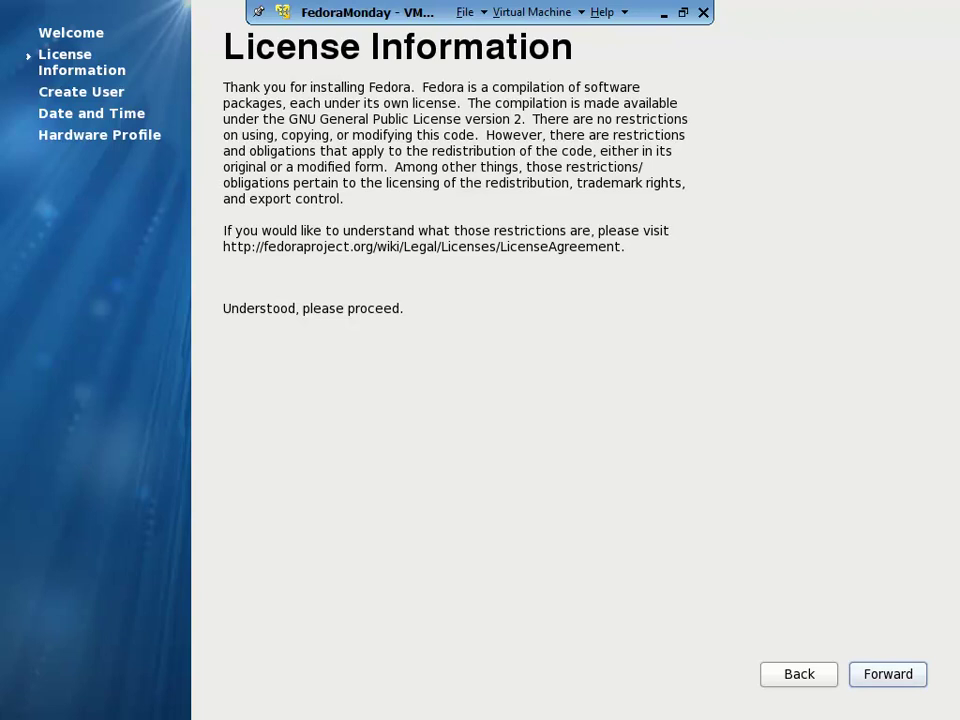
{"action": "key", "text": "Return"}
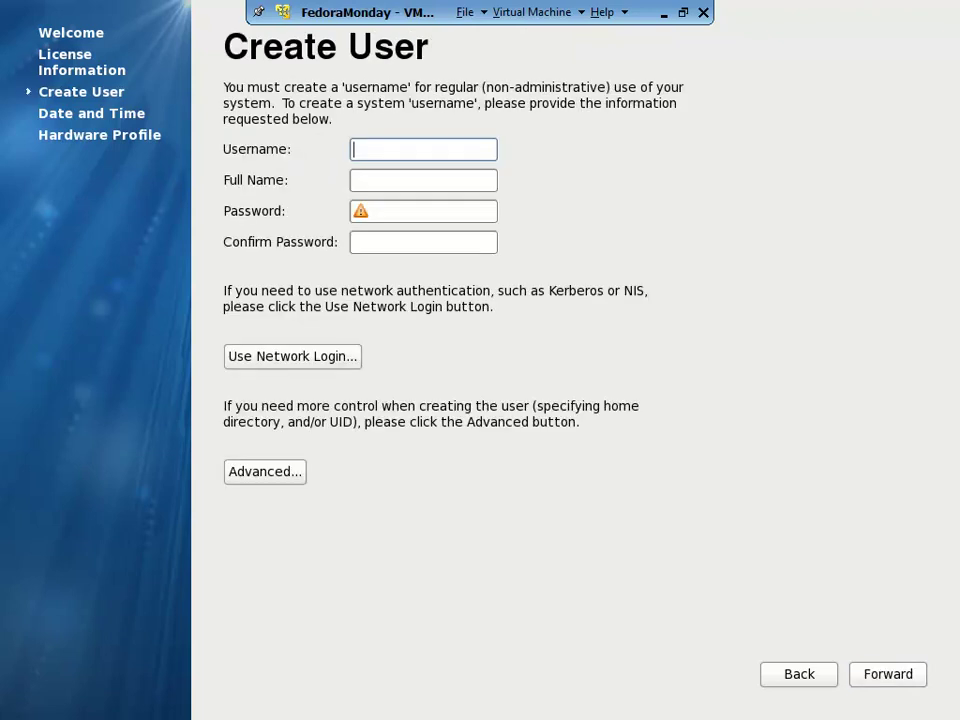
{"action": "type", "text": "smachaje"}
{"action": "key", "text": "Tab"}
{"action": "type", "text": "Szymon M"}
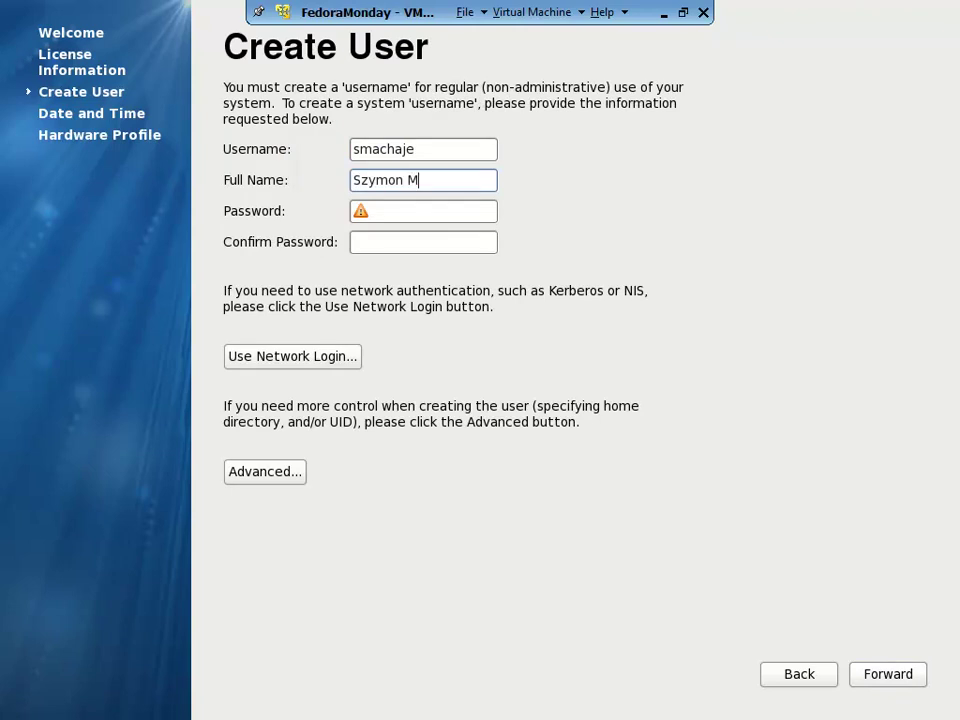
{"action": "type", "text": "achajewski"}
{"action": "key", "text": "Tab"}
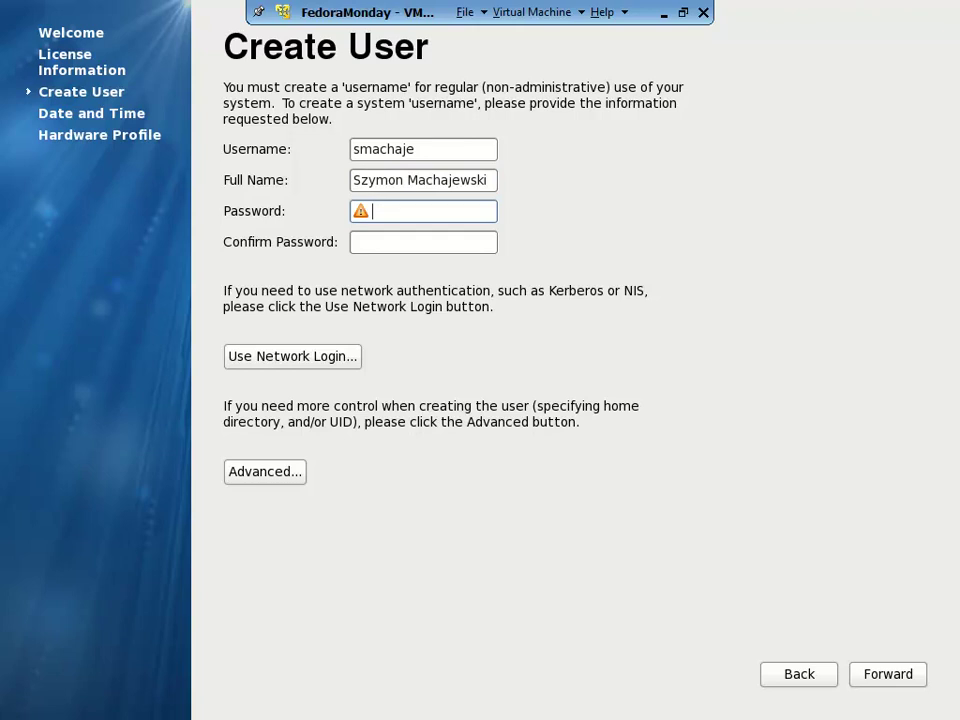
Try a first account password in the Password and Confirm Password fields
{"action": "type", "text": "••••••••••••"}
{"action": "key", "text": "Tab"}
{"action": "type", "text": "••••••••••••"}
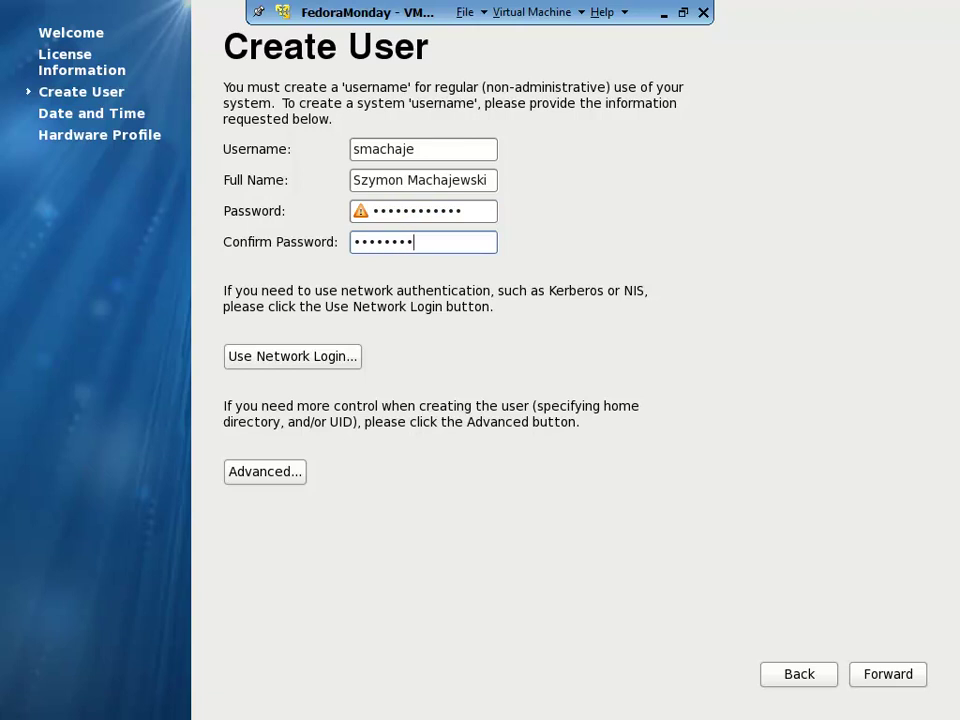
Replace the account password in both the Confirm Password and Password fields, and continue to the Date and Time page
{"action": "key", "text": "BackSpace"}
{"action": "key", "text": "BackSpace"}
{"action": "key", "text": "BackSpace"}
{"action": "key", "text": "BackSpace"}
{"action": "key", "text": "BackSpace"}
{"action": "key", "text": "BackSpace"}
{"action": "key", "text": "BackSpace"}
{"action": "key", "text": "BackSpace"}
{"action": "key", "text": "BackSpace"}
{"action": "key", "text": "BackSpace"}
{"action": "key", "text": "BackSpace"}
{"action": "key", "text": "BackSpace"}
{"action": "type", "text": "•••••••••••••"}
{"action": "key", "text": "shift+Tab"}
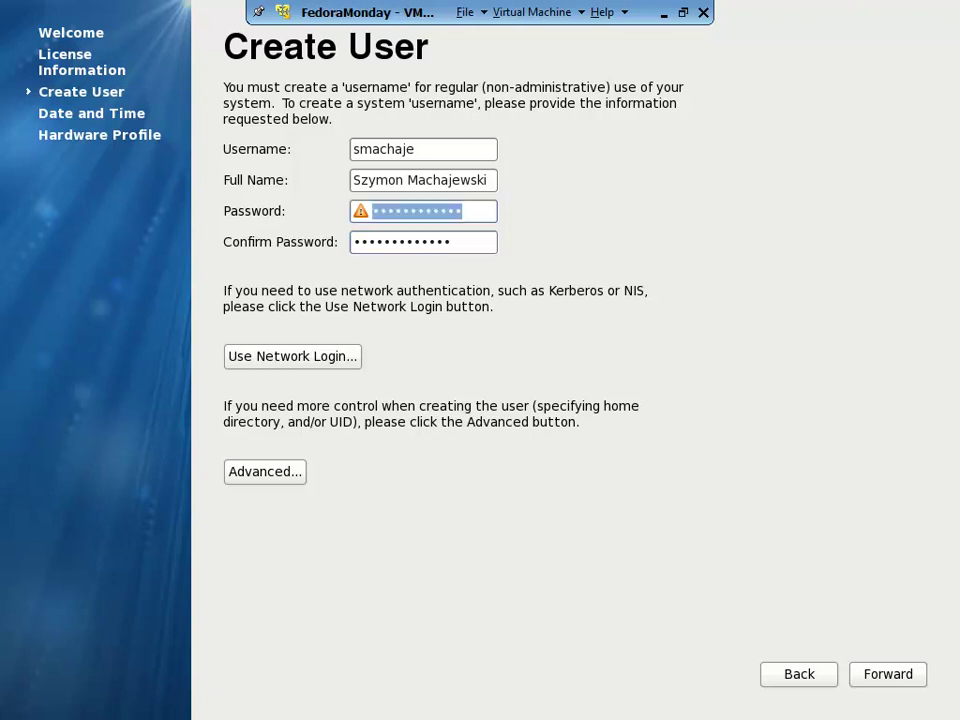
{"action": "type", "text": "•••••••••••••"}
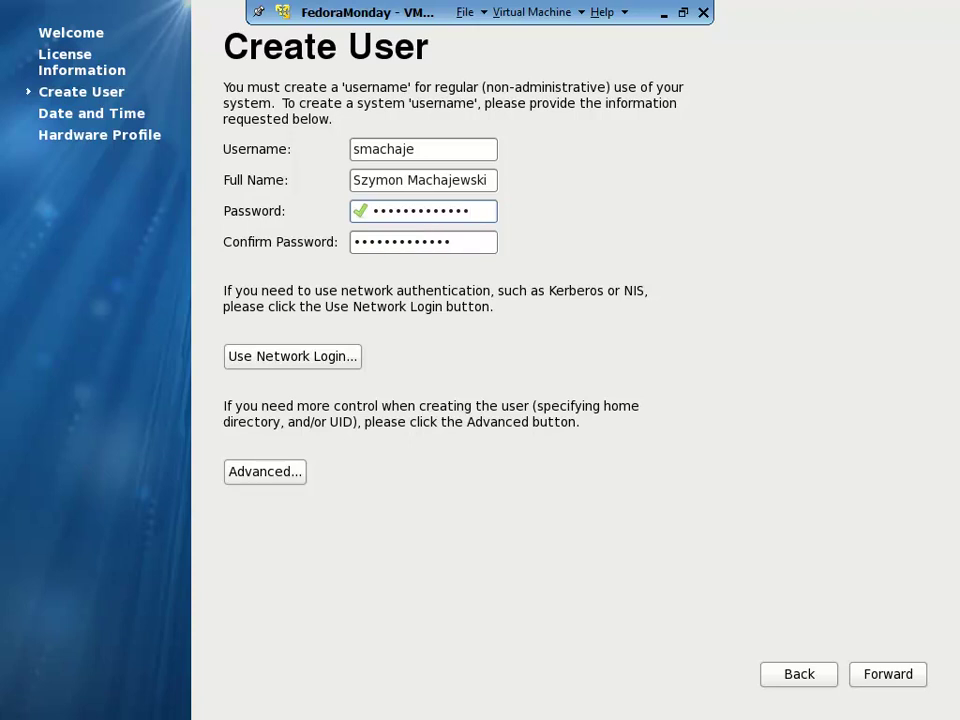
{"action": "left_click", "coordinate": [888, 674]}
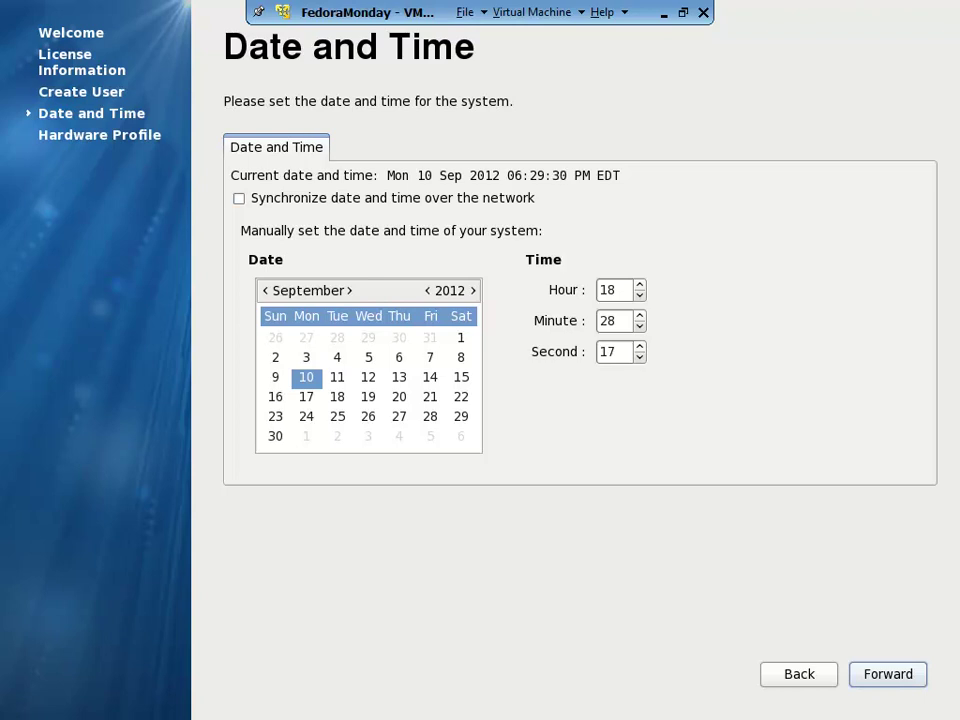
Accept the date and time, finish setup without sending the hardware profile, and choose the new user at the login screen
{"action": "key", "text": "Return"}
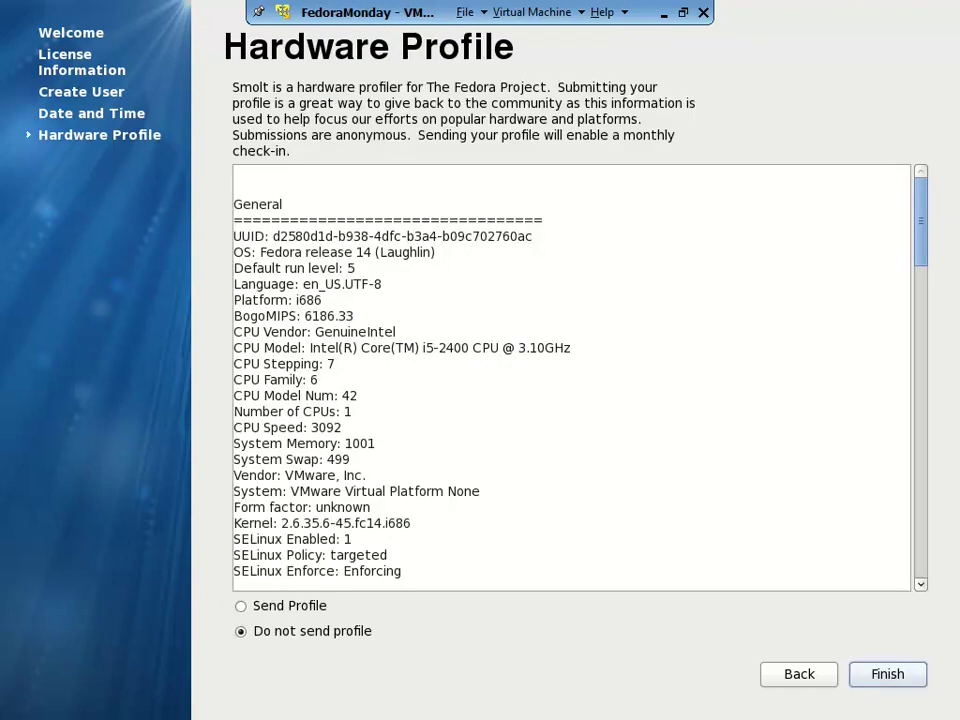
{"action": "key", "text": "Return"}
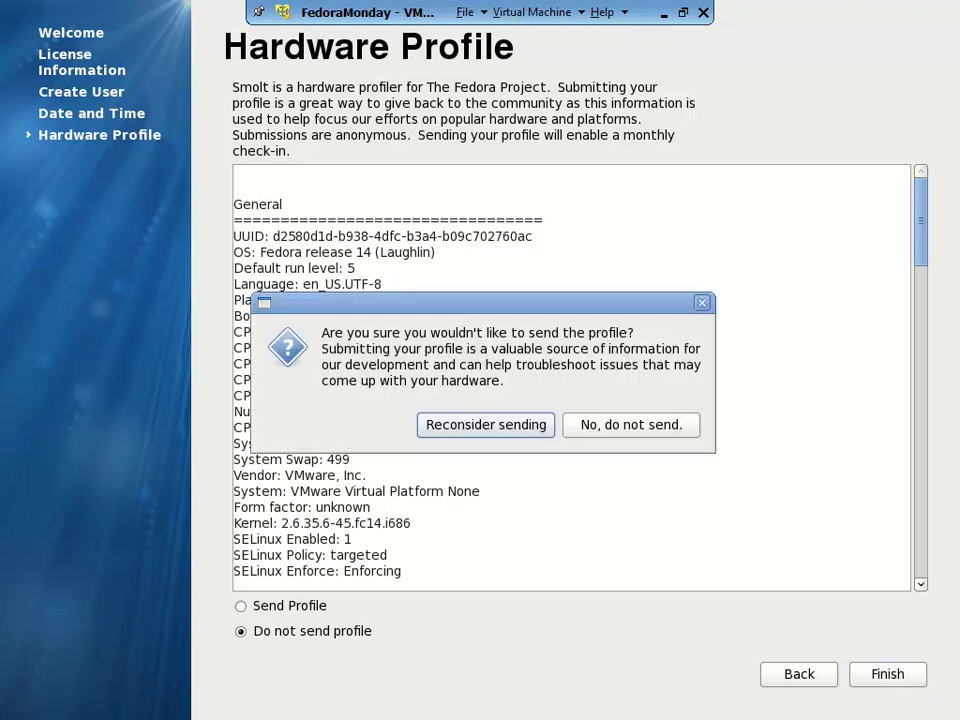
{"action": "key", "text": "Tab"}
{"action": "key", "text": "Return"}
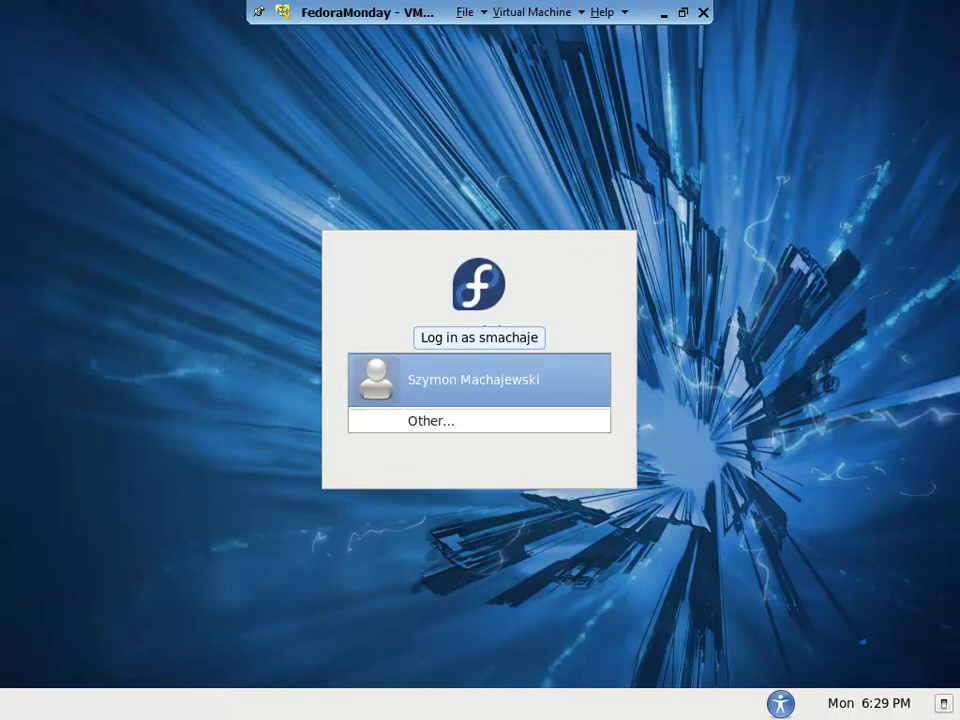
{"action": "key", "text": "Return"}
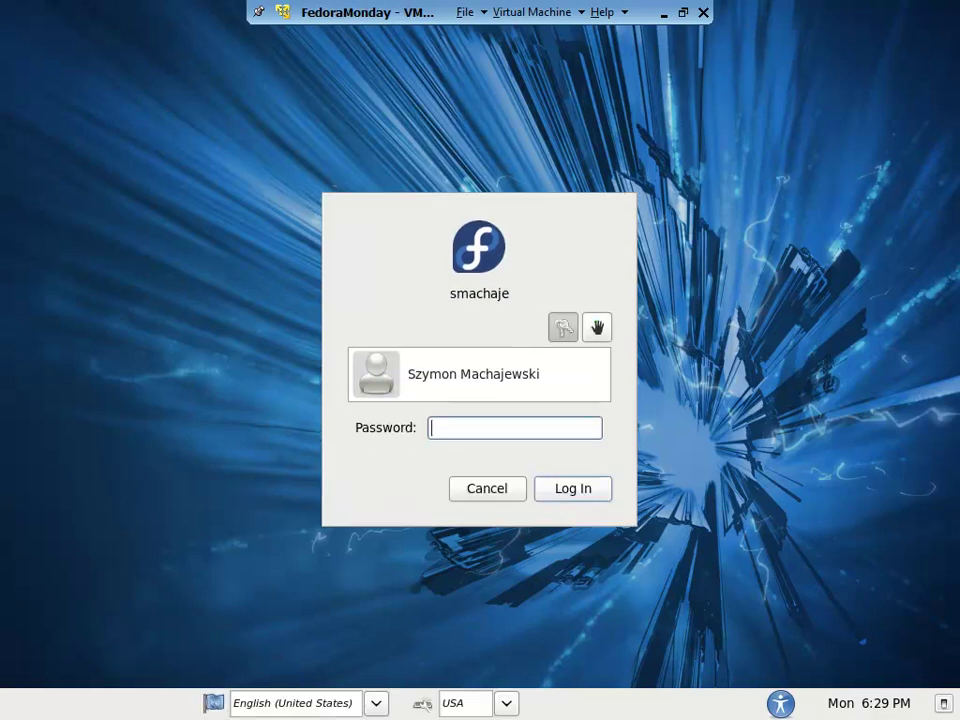
Try the account password in the login Password field and clear the entry
{"action": "type", "text": "********"}
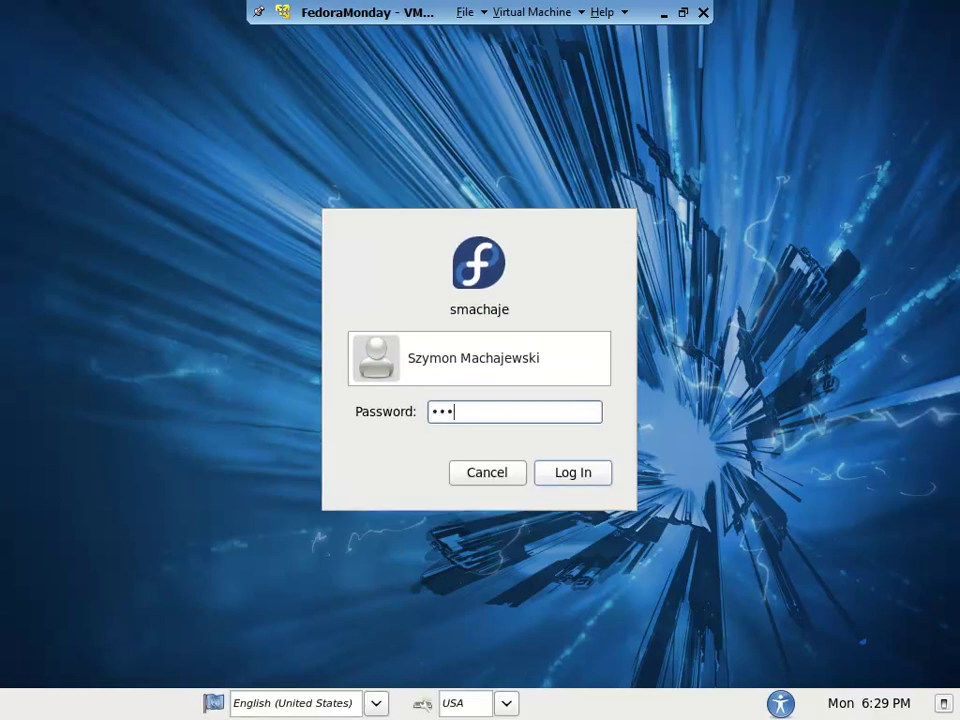
{"action": "type", "text": "****"}
{"action": "key", "text": "BackSpace"}
{"action": "key", "text": "BackSpace"}
{"action": "key", "text": "BackSpace"}
{"action": "key", "text": "BackSpace"}
{"action": "key", "text": "BackSpace"}
{"action": "key", "text": "BackSpace"}
{"action": "key", "text": "BackSpace"}
{"action": "key", "text": "BackSpace"}
{"action": "key", "text": "BackSpace"}
{"action": "key", "text": "BackSpace"}
{"action": "key", "text": "BackSpace"}
{"action": "key", "text": "BackSpace"}
Enter the account password in the Password field and log in to the Fedora desktop
{"action": "type", "text": "**************"}
{"action": "key", "text": "Return"}
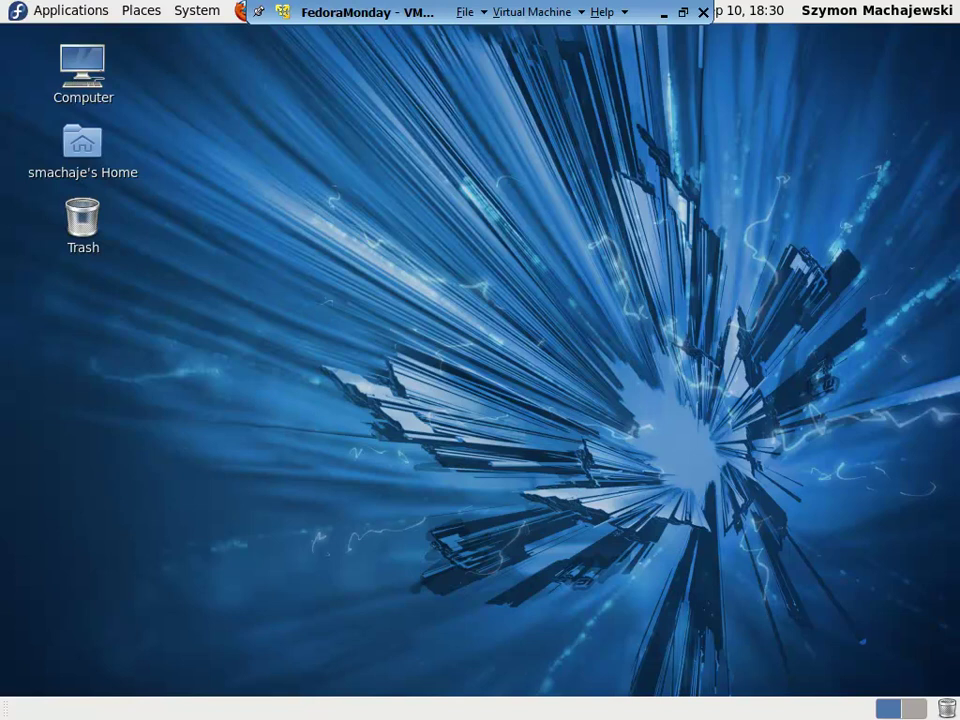
Browse the application categories in Fedora's Applications menu, including Sound & Video, and close it
{"action": "key", "text": "alt+F1"}
{"action": "key", "text": "Down"}
{"action": "key", "text": "Down"}
{"action": "key", "text": "Down"}
{"action": "key", "text": "Down"}
{"action": "key", "text": "Down"}
{"action": "key", "text": "Down"}
{"action": "key", "text": "Down"}
{"action": "key", "text": "Down"}
{"action": "key", "text": "Down"}
{"action": "key", "text": "Down"}
{"action": "key", "text": "Down"}
{"action": "key", "text": "Down"}
{"action": "key", "text": "Down"}
{"action": "key", "text": "Down"}
{"action": "key", "text": "Down"}
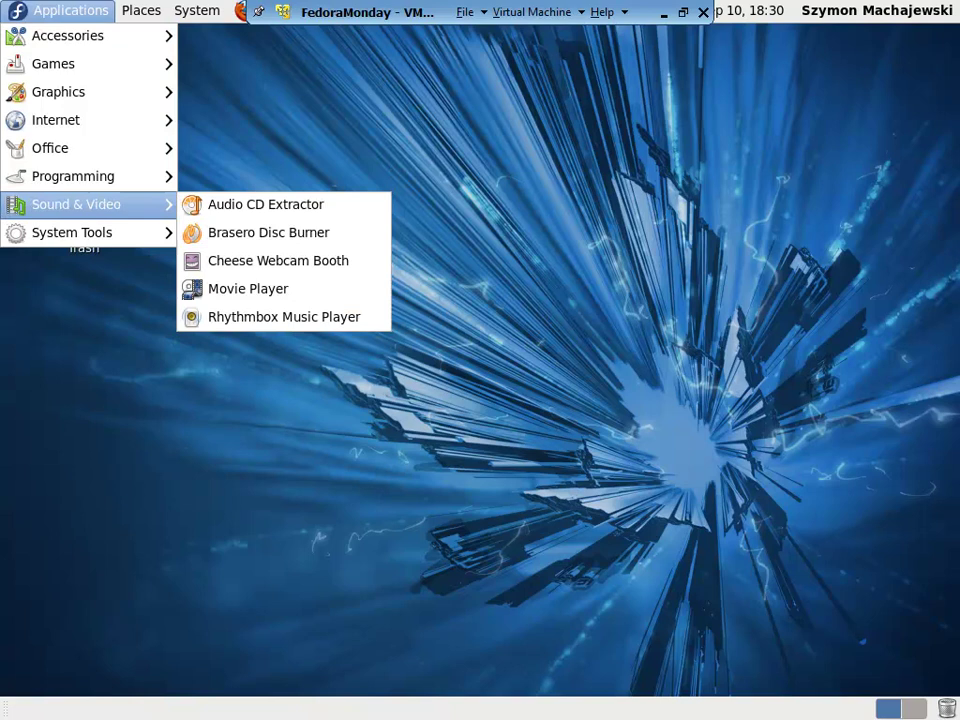
{"action": "key", "text": "Escape"}
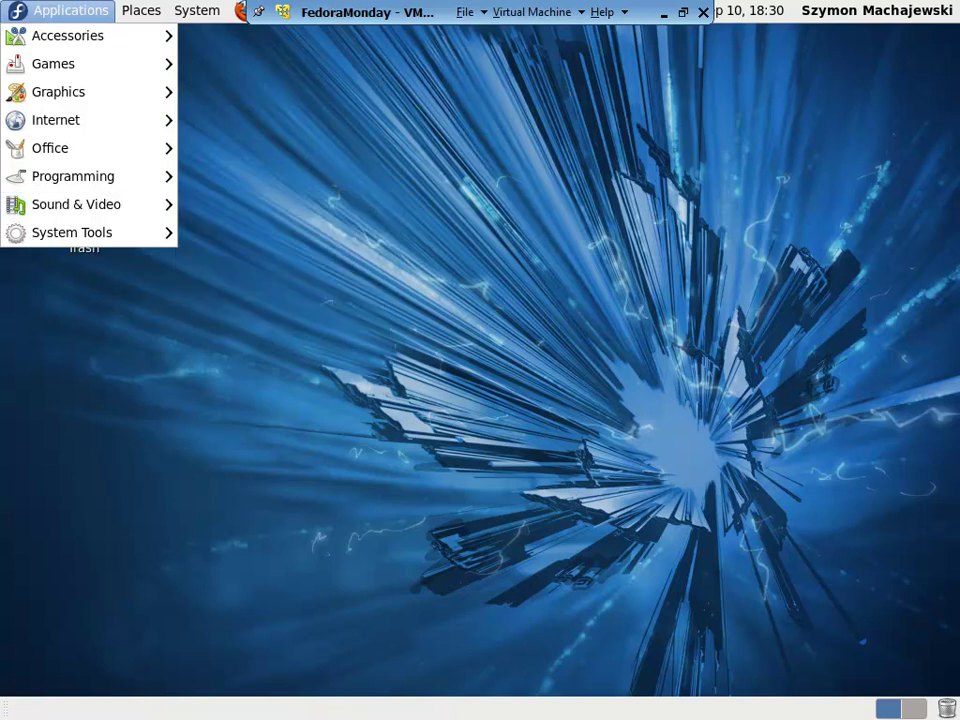
{"action": "key", "text": "Escape"}
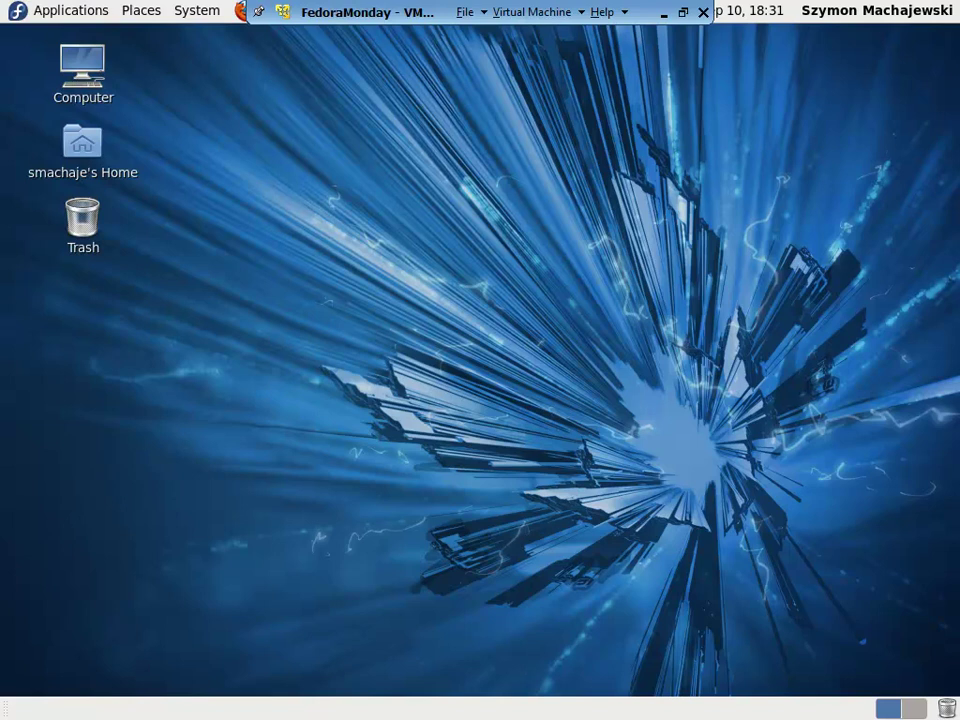
Return the FedoraMonday virtual machine from full screen to a window and switch to the screen recorder
{"action": "key", "text": "ctrl+alt+Return"}
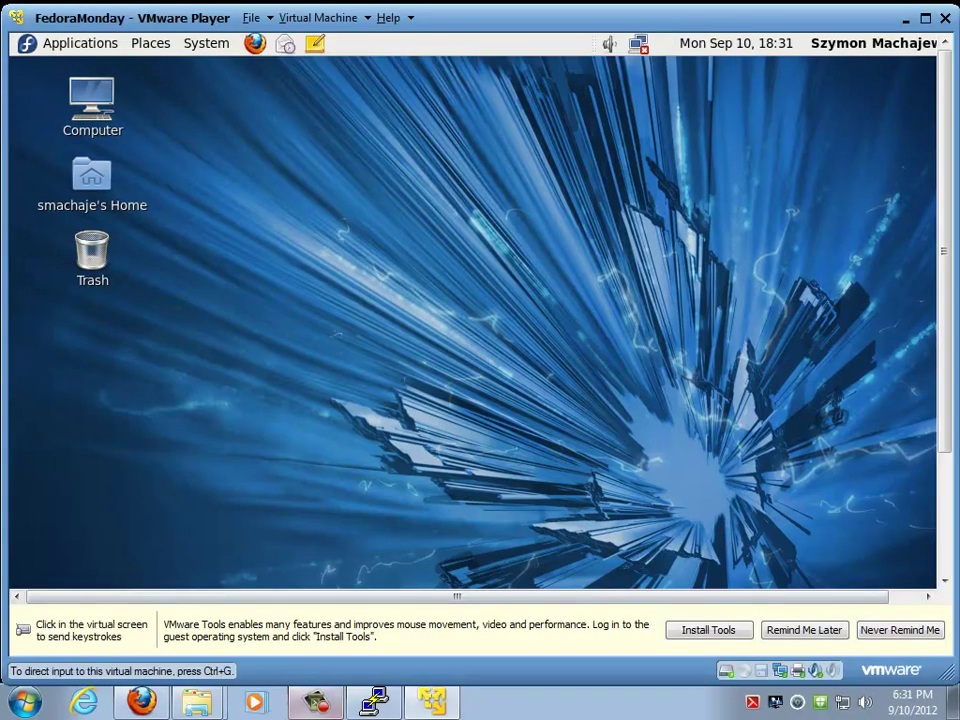
{"action": "key", "text": "alt+Tab"}
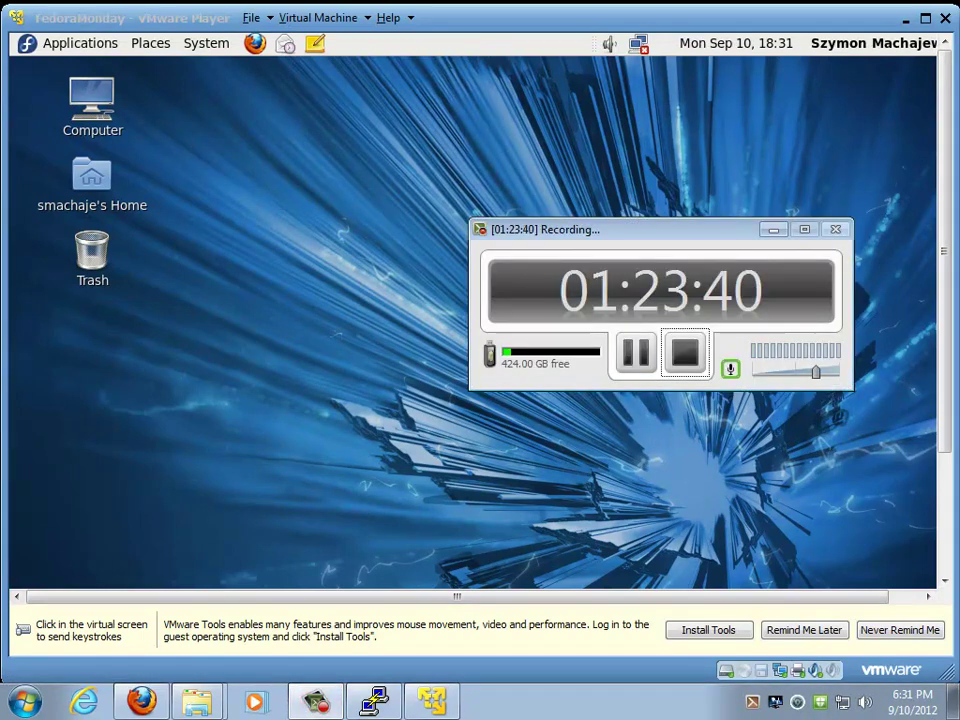